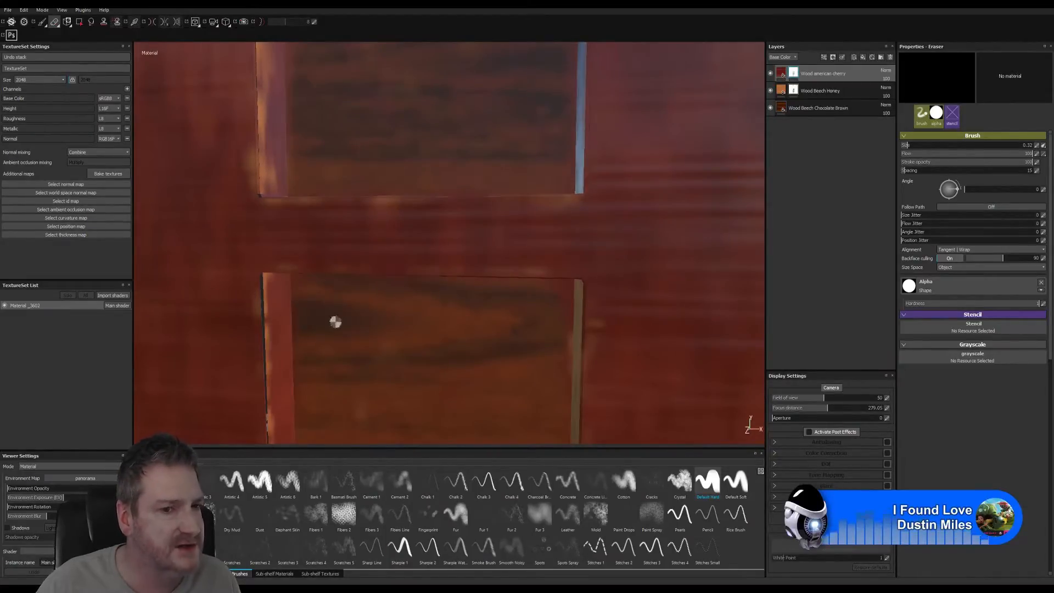
# Examine the arched surround and its column panels for edges that need wear.
pyautogui.keyDown('alt'); pyautogui.moveTo(335, 323); pyautogui.dragTo(300, 358, button='middle'); pyautogui.keyUp('alt')
pyautogui.keyDown('alt'); pyautogui.moveTo(300, 357); pyautogui.dragTo(121, 360, button='right'); pyautogui.keyUp('alt')
pyautogui.keyDown('alt'); pyautogui.moveTo(398, 294); pyautogui.dragTo(391, 335, button='middle'); pyautogui.keyUp('alt')
pyautogui.keyDown('alt'); pyautogui.moveTo(391, 334); pyautogui.dragTo(478, 191); pyautogui.keyUp('alt')
pyautogui.keyDown('alt'); pyautogui.moveTo(478, 191); pyautogui.dragTo(430, 389, button='middle'); pyautogui.keyUp('alt')
pyautogui.press('f')
pyautogui.keyDown('alt'); pyautogui.moveTo(475, 271); pyautogui.dragTo(357, 279); pyautogui.keyUp('alt')
pyautogui.keyDown('alt'); pyautogui.moveTo(357, 279); pyautogui.dragTo(571, 275, button='right'); pyautogui.keyUp('alt')
pyautogui.keyDown('alt'); pyautogui.moveTo(388, 264); pyautogui.dragTo(393, 308, button='middle'); pyautogui.keyUp('alt')
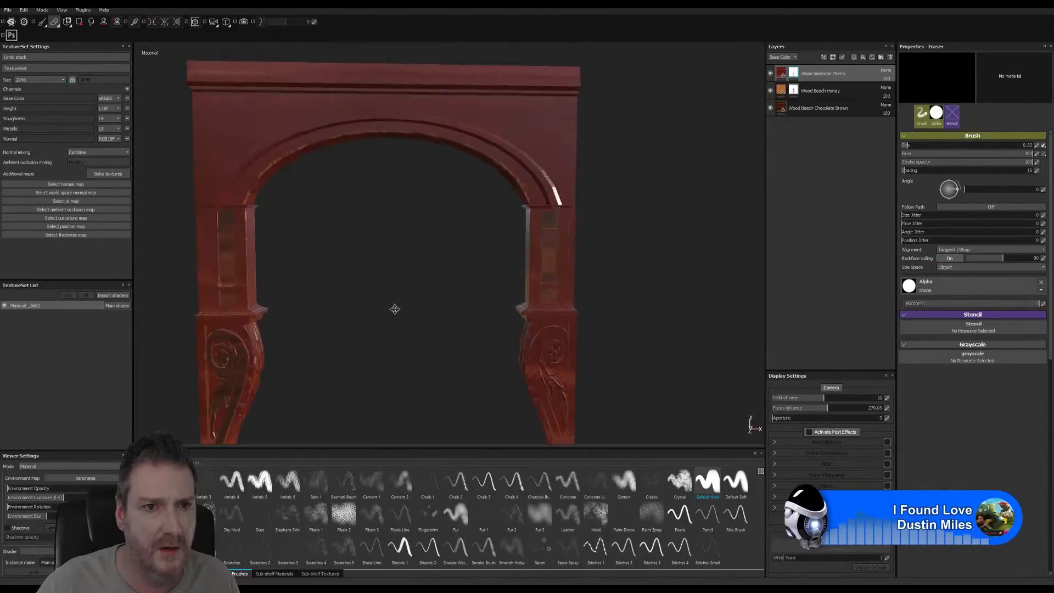
pyautogui.keyDown('alt'); pyautogui.moveTo(372, 235); pyautogui.dragTo(387, 253); pyautogui.keyUp('alt')
pyautogui.keyDown('alt'); pyautogui.moveTo(407, 248); pyautogui.dragTo(314, 242, button='middle'); pyautogui.keyUp('alt')
pyautogui.keyDown('alt'); pyautogui.moveTo(314, 242); pyautogui.dragTo(381, 240); pyautogui.keyUp('alt')
pyautogui.keyDown('alt'); pyautogui.moveTo(381, 240); pyautogui.dragTo(762, 248, button='right'); pyautogui.keyUp('alt')
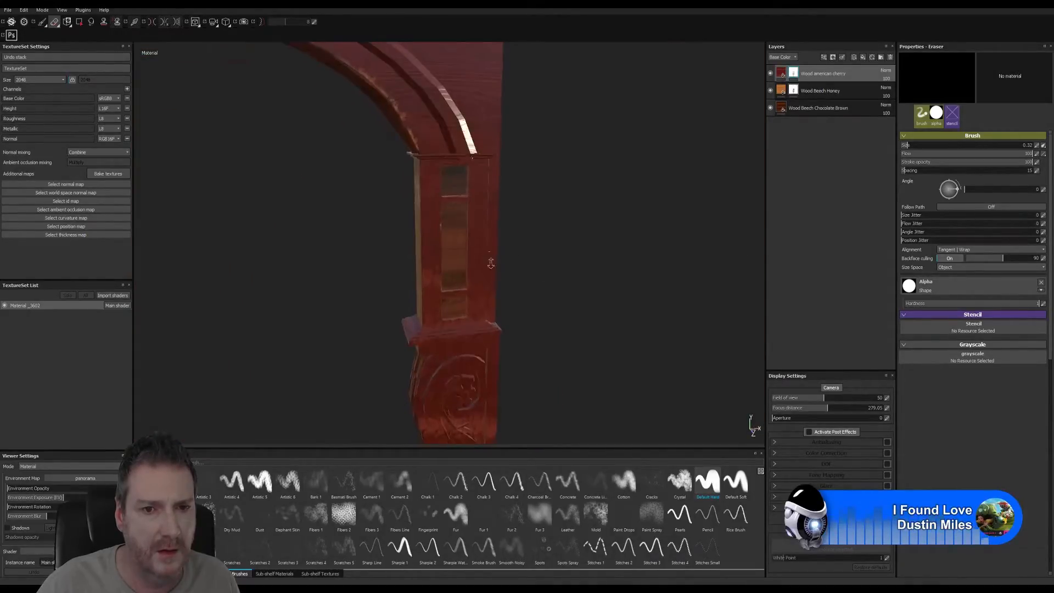
# Paint worn wood along the outer edge of the column's inset panel on the american cherry layer's mask.
pyautogui.keyDown('alt'); pyautogui.moveTo(491, 263); pyautogui.dragTo(532, 381, button='right'); pyautogui.keyUp('alt')
pyautogui.keyDown('alt'); pyautogui.moveTo(447, 288); pyautogui.dragTo(453, 360); pyautogui.keyUp('alt')
pyautogui.keyDown('alt'); pyautogui.moveTo(407, 313); pyautogui.dragTo(488, 352, button='right'); pyautogui.keyUp('alt')
pyautogui.keyDown('alt'); pyautogui.moveTo(470, 332); pyautogui.dragTo(447, 460, button='middle'); pyautogui.keyUp('alt')
pyautogui.keyDown('alt'); pyautogui.moveTo(410, 261); pyautogui.dragTo(477, 222, button='right'); pyautogui.keyUp('alt')
pyautogui.keyDown('alt'); pyautogui.moveTo(477, 222); pyautogui.dragTo(409, 230); pyautogui.keyUp('alt')
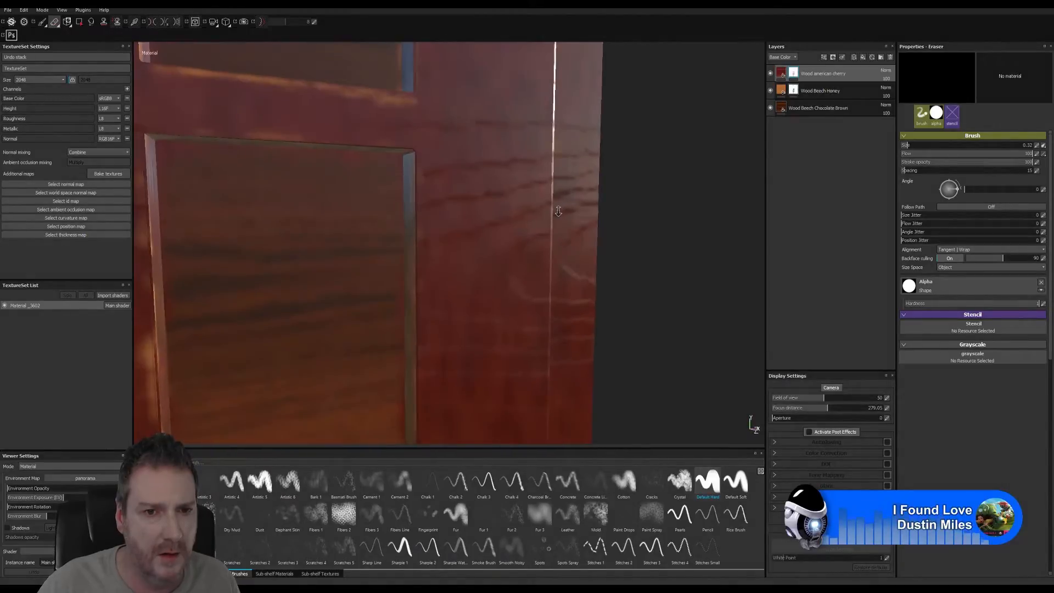
pyautogui.click(40, 25)
pyautogui.keyDown('alt'); pyautogui.moveTo(357, 206); pyautogui.dragTo(423, 187, button='right'); pyautogui.keyUp('alt')
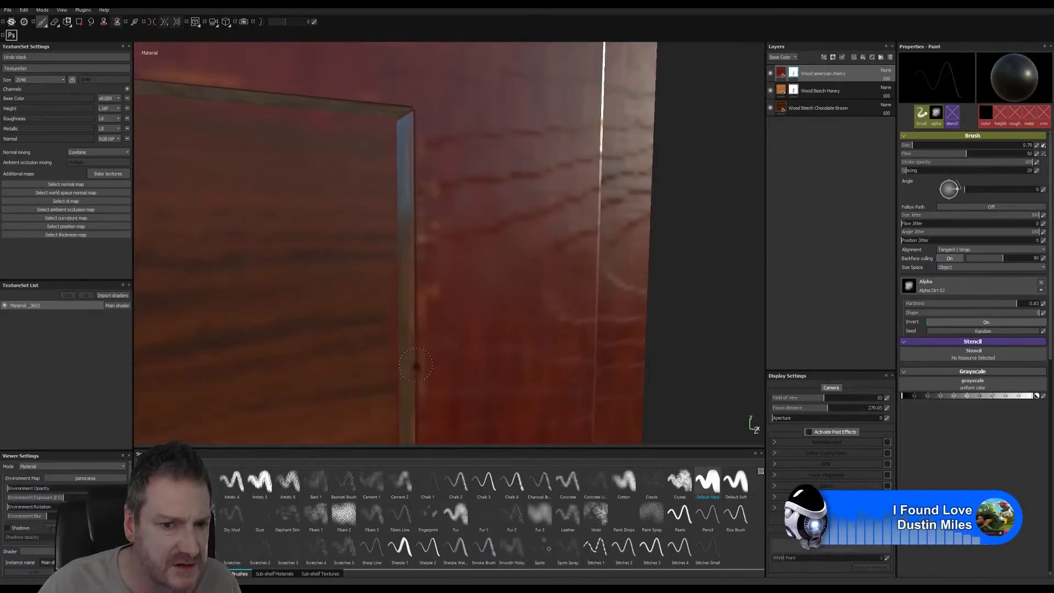
pyautogui.keyDown('alt'); pyautogui.moveTo(446, 410); pyautogui.dragTo(456, 165, button='middle'); pyautogui.keyUp('alt')
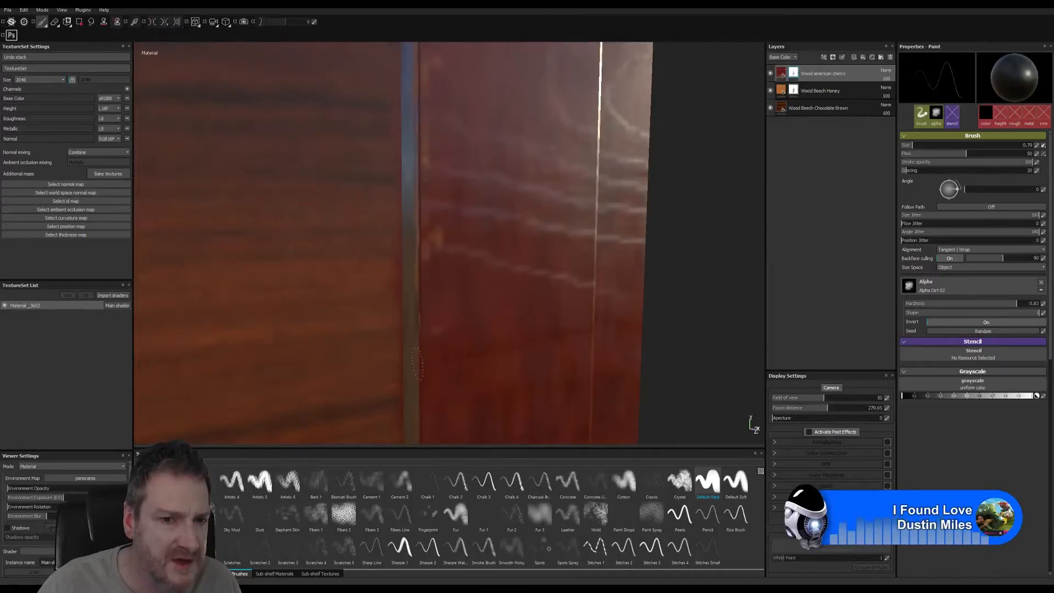
pyautogui.moveTo(421, 405); pyautogui.dragTo(427, 420)
pyautogui.keyDown('alt'); pyautogui.moveTo(449, 384); pyautogui.dragTo(456, 236, button='middle'); pyautogui.keyUp('alt')
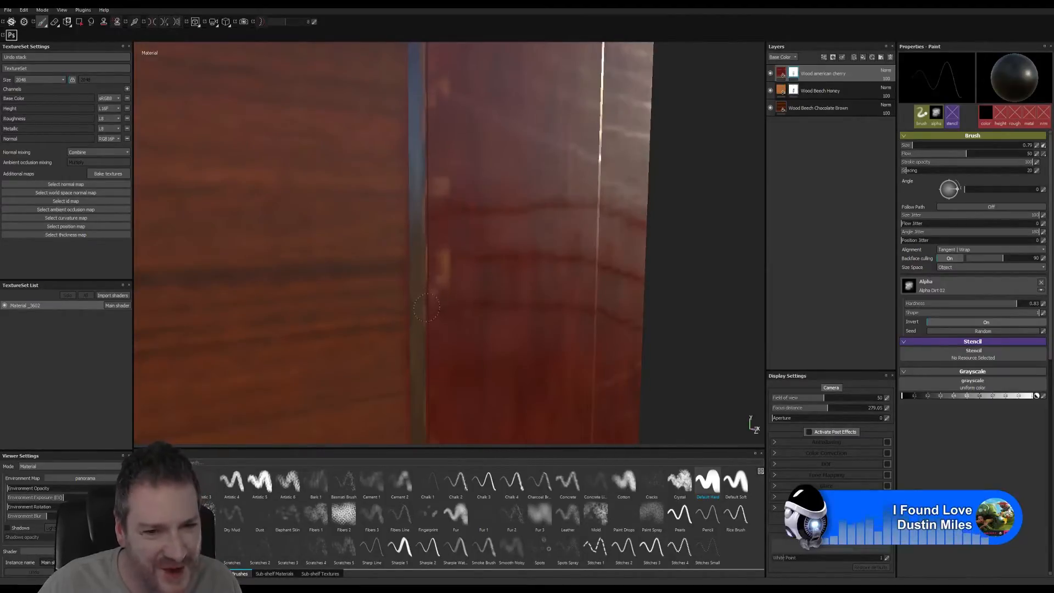
pyautogui.keyDown('alt'); pyautogui.moveTo(458, 342); pyautogui.dragTo(473, 204, button='middle'); pyautogui.keyUp('alt')
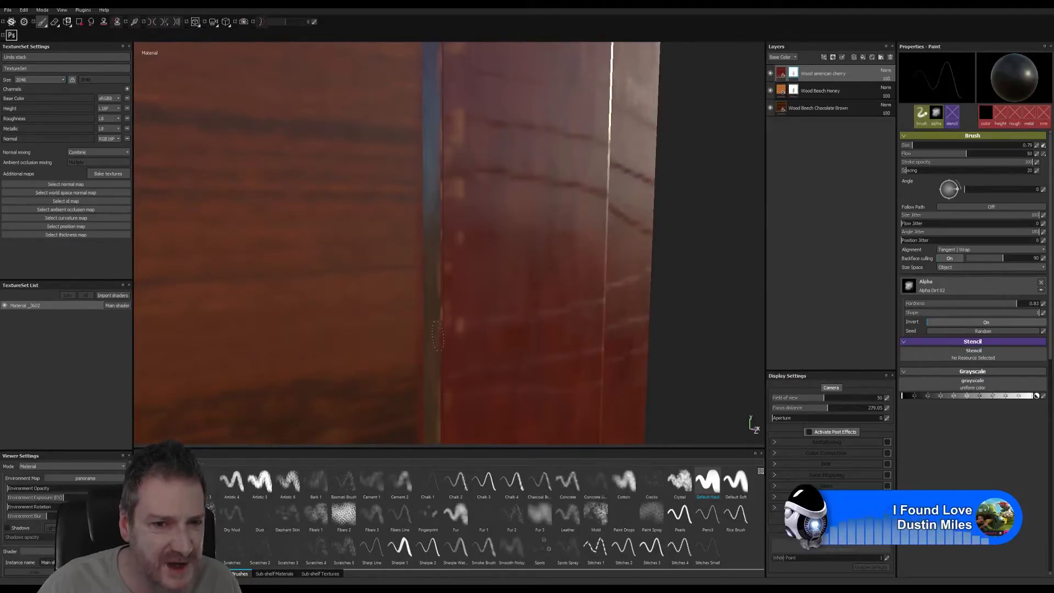
pyautogui.keyDown('alt'); pyautogui.moveTo(440, 391); pyautogui.dragTo(437, 264, button='middle'); pyautogui.keyUp('alt')
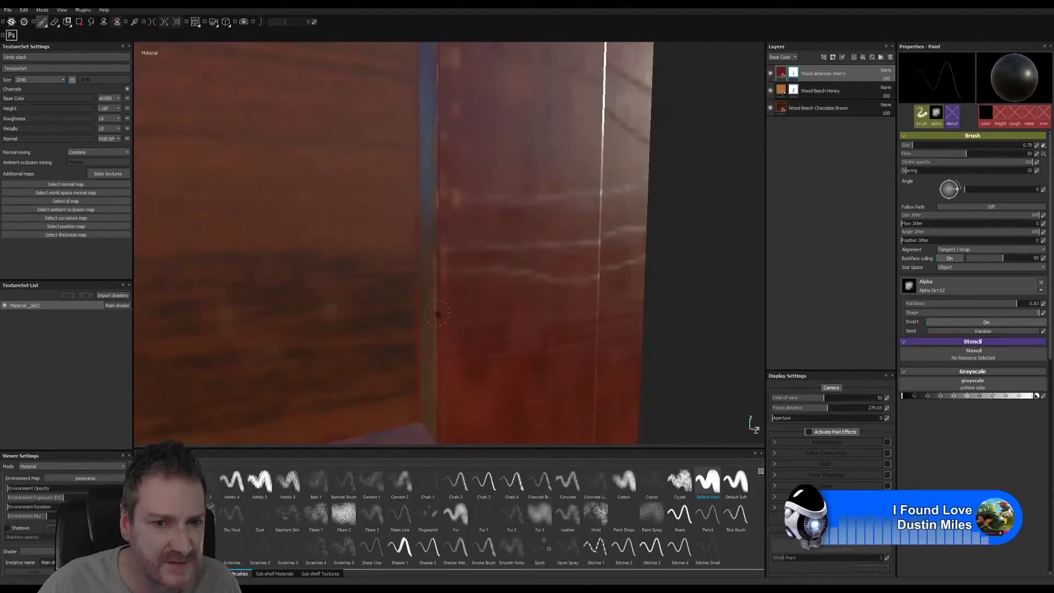
# Erase excess wear along the inset panel's outer edge to break it into smaller chips.
pyautogui.click(55, 22)
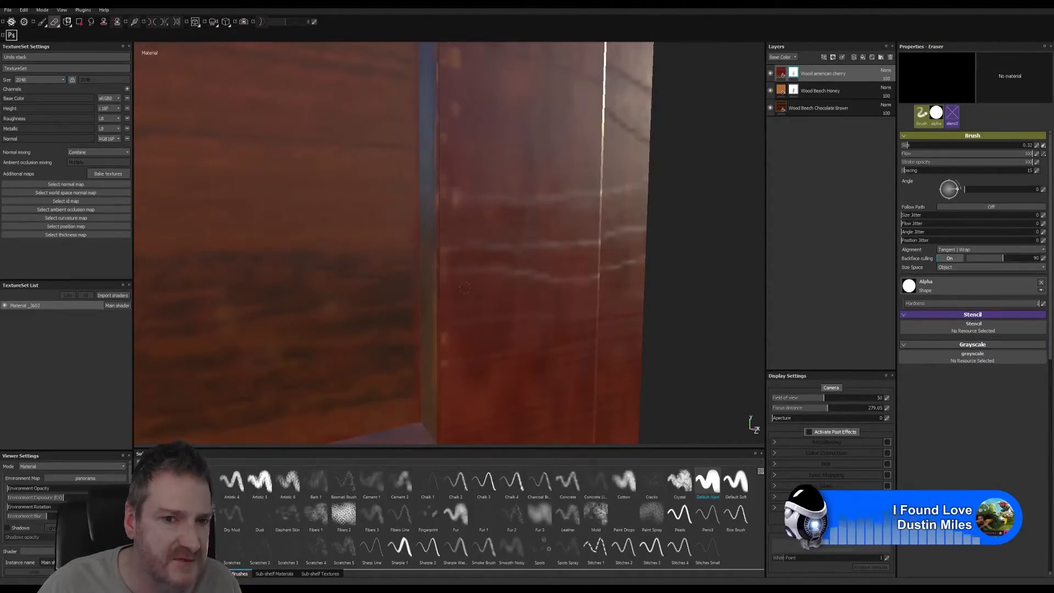
pyautogui.keyDown('alt'); pyautogui.moveTo(480, 157); pyautogui.dragTo(464, 351, button='middle'); pyautogui.keyUp('alt')
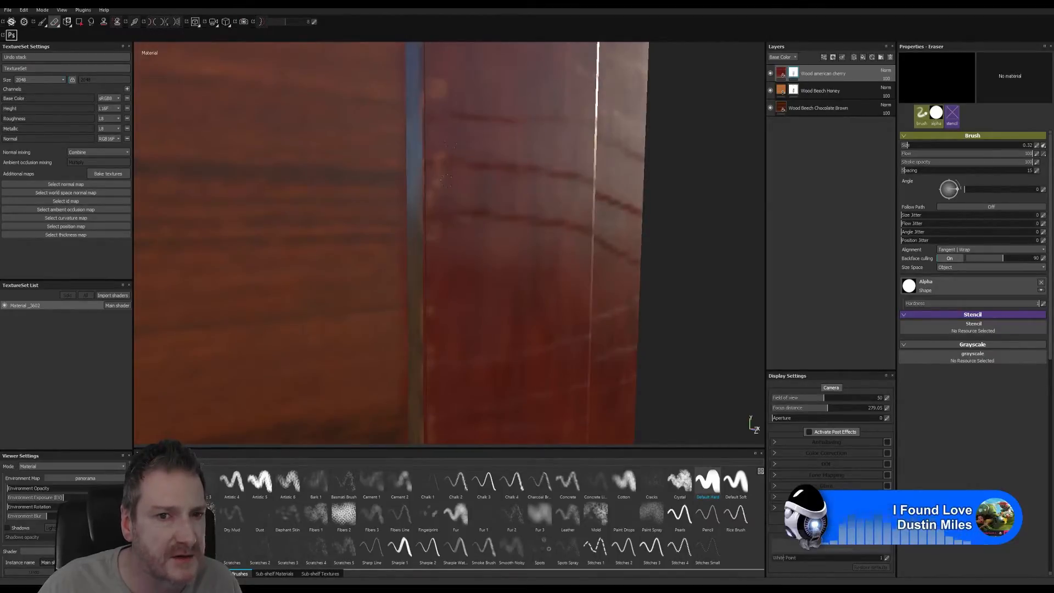
pyautogui.moveTo(473, 151)
pyautogui.keyDown('alt'); pyautogui.mouseDown(button='middle')
pyautogui.moveTo(471, 255)
pyautogui.moveTo(455, 299)
pyautogui.mouseUp(button='middle'); pyautogui.keyUp('alt')
pyautogui.moveTo(431, 237); pyautogui.dragTo(421, 233)
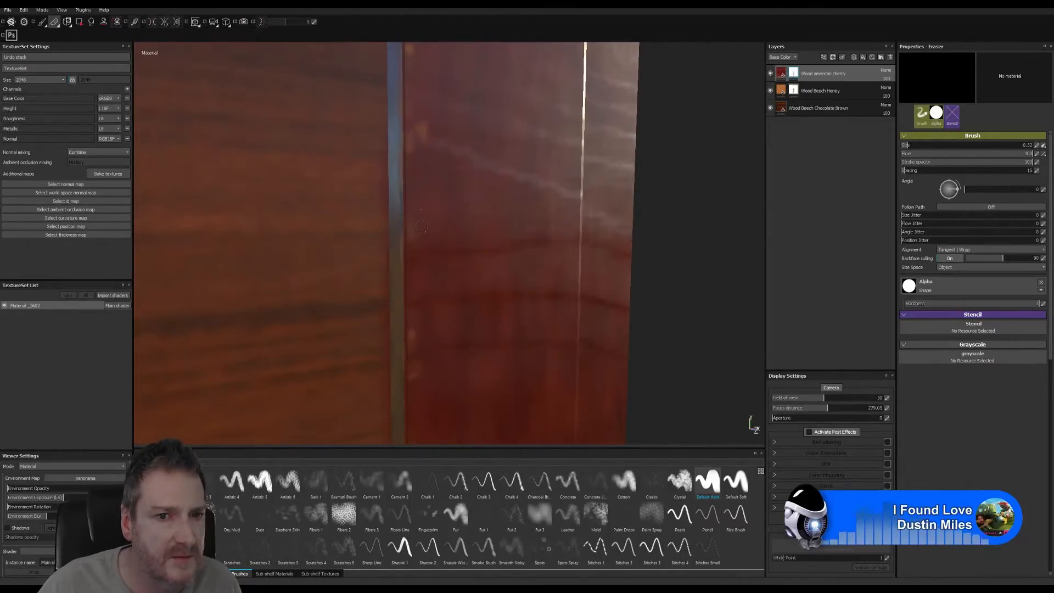
pyautogui.keyDown('alt'); pyautogui.moveTo(463, 240); pyautogui.dragTo(458, 383, button='middle'); pyautogui.keyUp('alt')
pyautogui.moveTo(421, 273); pyautogui.dragTo(419, 265)
pyautogui.keyDown('alt'); pyautogui.moveTo(439, 186); pyautogui.dragTo(437, 357, button='middle'); pyautogui.keyUp('alt')
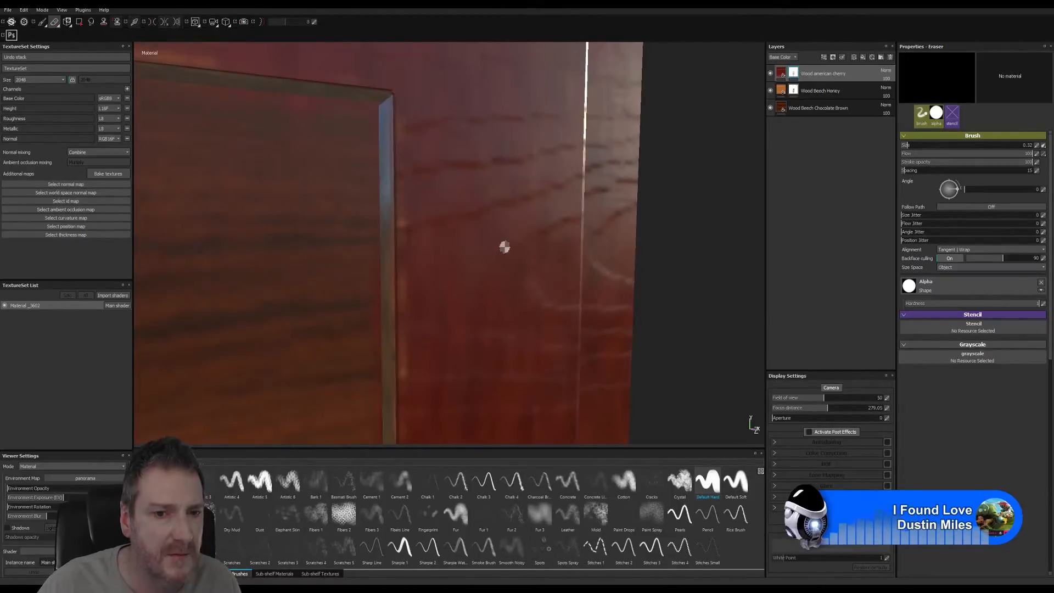
# Erase the stray light wear spots from the column's side face down to the stepped moulding.
pyautogui.keyDown('alt'); pyautogui.moveTo(504, 245); pyautogui.dragTo(146, 369, button='right'); pyautogui.keyUp('alt')
pyautogui.keyDown('alt'); pyautogui.moveTo(419, 344); pyautogui.dragTo(466, 310); pyautogui.keyUp('alt')
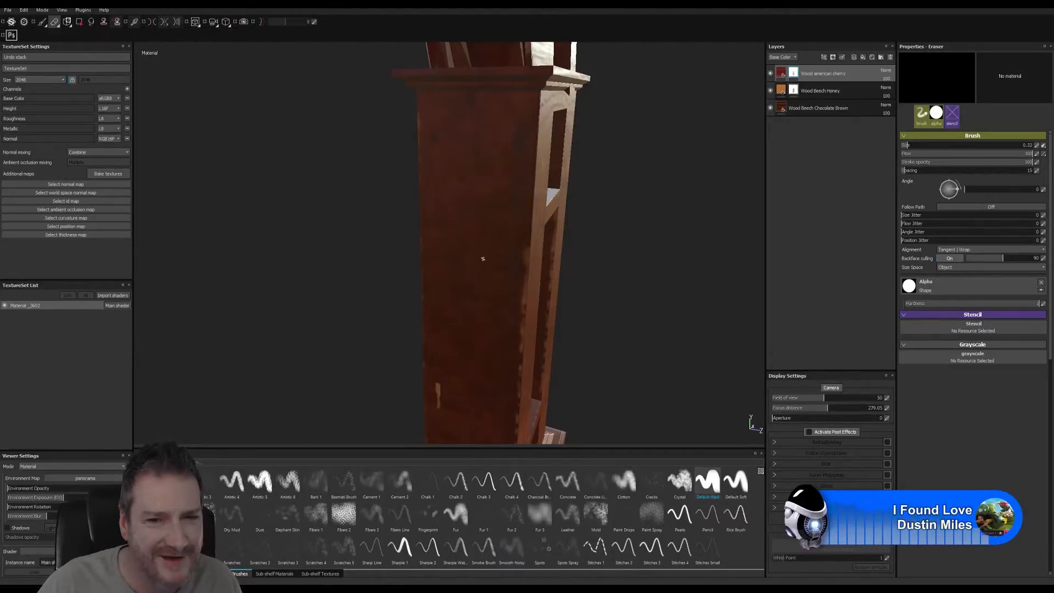
pyautogui.keyDown('alt'); pyautogui.moveTo(483, 254); pyautogui.dragTo(478, 283); pyautogui.keyUp('alt')
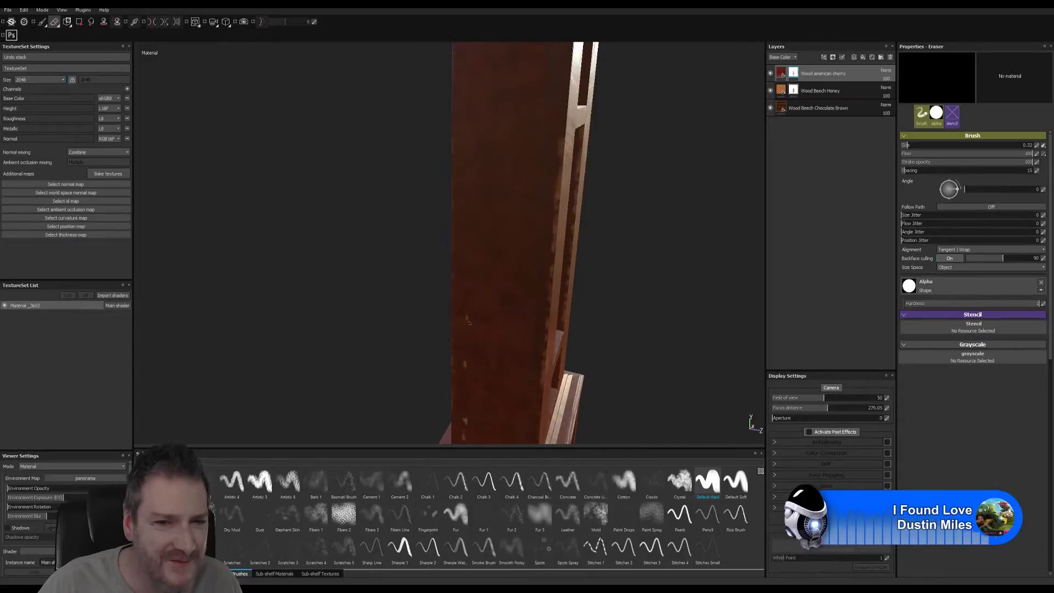
pyautogui.keyDown('alt'); pyautogui.moveTo(467, 335); pyautogui.dragTo(476, 295); pyautogui.keyUp('alt')
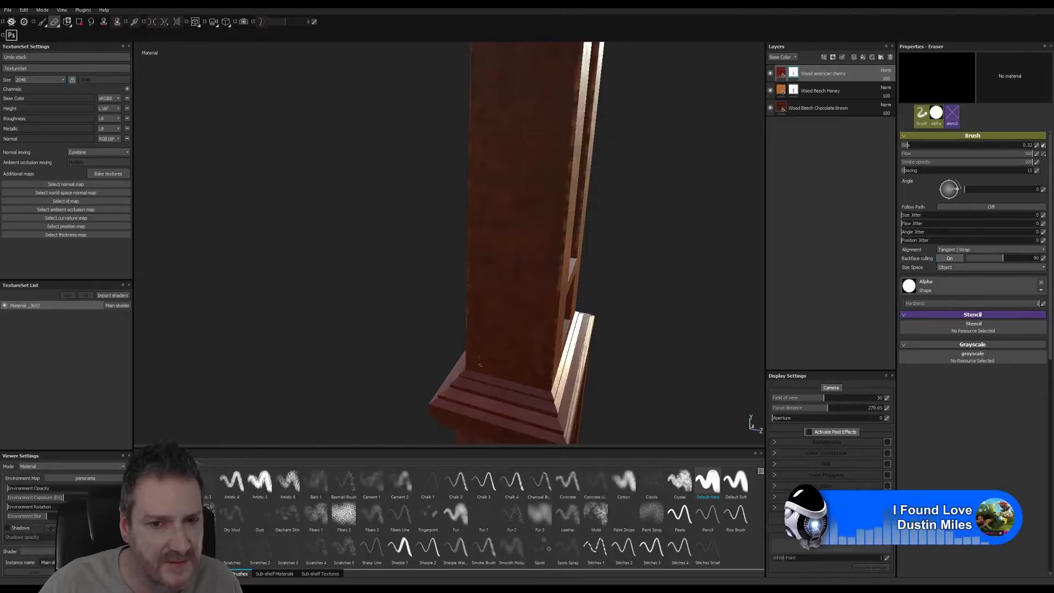
# Compare the front of the stepped moulding with the american cherry layer hidden and shown.
pyautogui.keyDown('alt'); pyautogui.moveTo(499, 235); pyautogui.dragTo(530, 278); pyautogui.keyUp('alt')
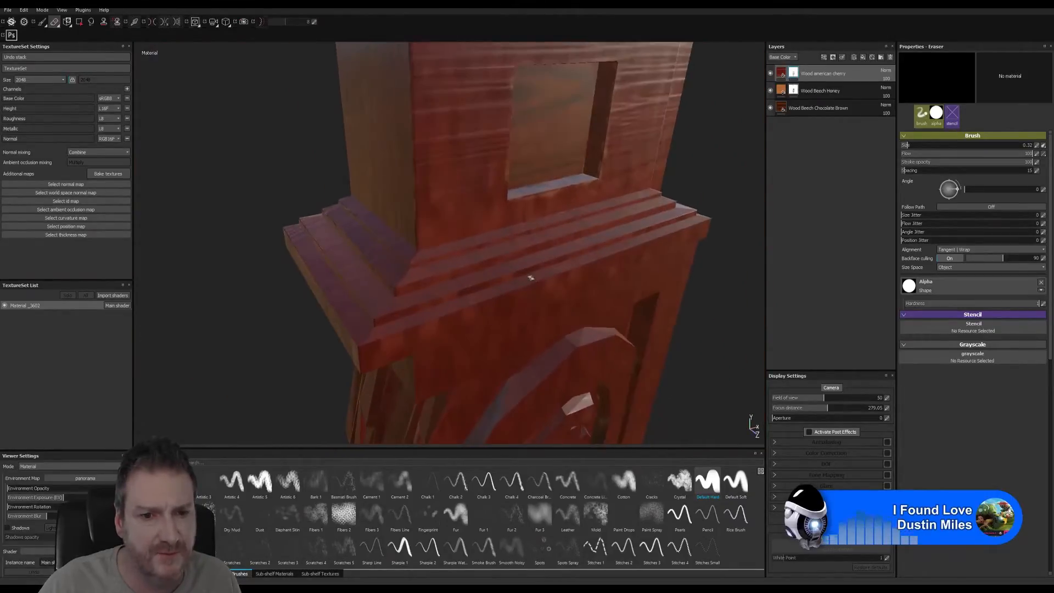
pyautogui.keyDown('alt'); pyautogui.moveTo(531, 279); pyautogui.dragTo(534, 247, button='middle'); pyautogui.keyUp('alt')
pyautogui.scroll(1, 405, 280)
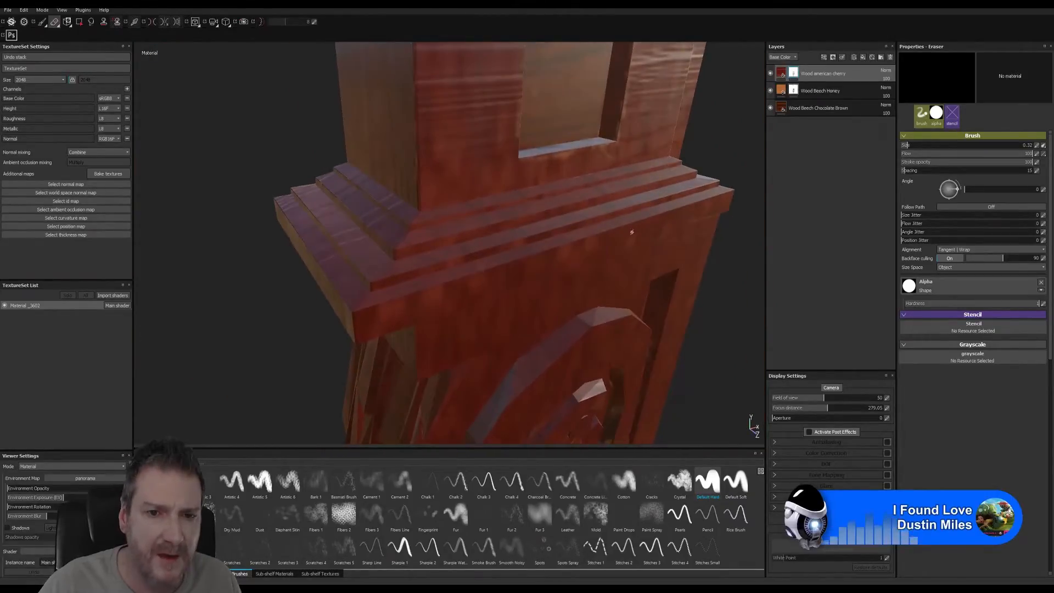
pyautogui.click(770, 73)
pyautogui.click(770, 73)
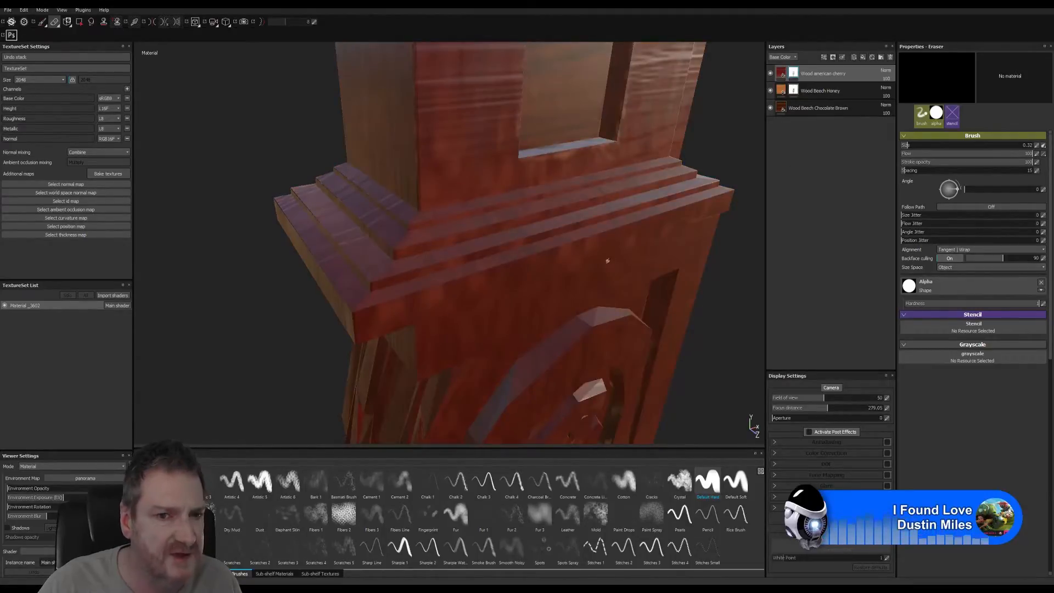
# Paint worn wood along the full front edge of the moulding's lowest step with the dirt-alpha brush.
pyautogui.click(44, 22)
pyautogui.keyDown('alt'); pyautogui.moveTo(360, 312); pyautogui.dragTo(882, 235, button='right'); pyautogui.keyUp('alt')
pyautogui.click(361, 309)
pyautogui.moveTo(350, 312); pyautogui.dragTo(684, 207)
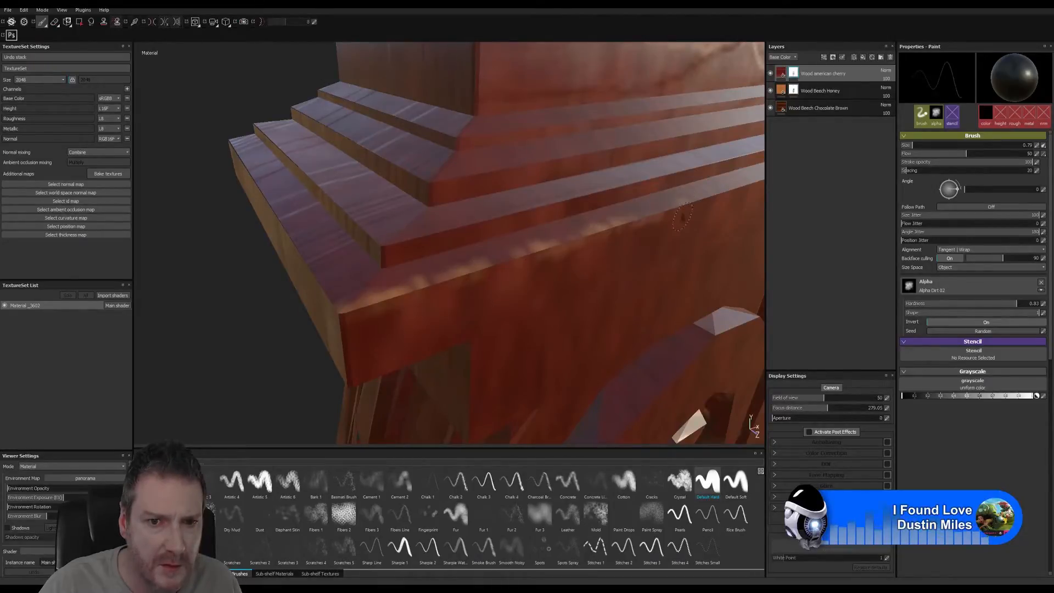
pyautogui.keyDown('alt'); pyautogui.moveTo(708, 212); pyautogui.dragTo(517, 273, button='middle'); pyautogui.keyUp('alt')
pyautogui.moveTo(493, 265); pyautogui.dragTo(624, 225)
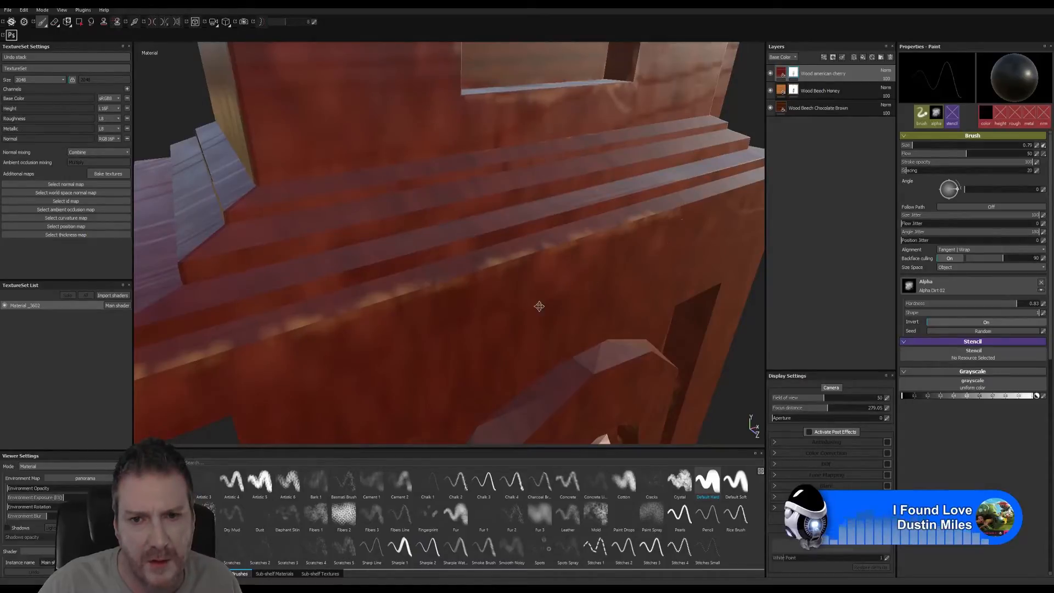
pyautogui.keyDown('alt'); pyautogui.moveTo(536, 306); pyautogui.dragTo(479, 331); pyautogui.keyUp('alt')
pyautogui.moveTo(573, 250); pyautogui.dragTo(591, 242)
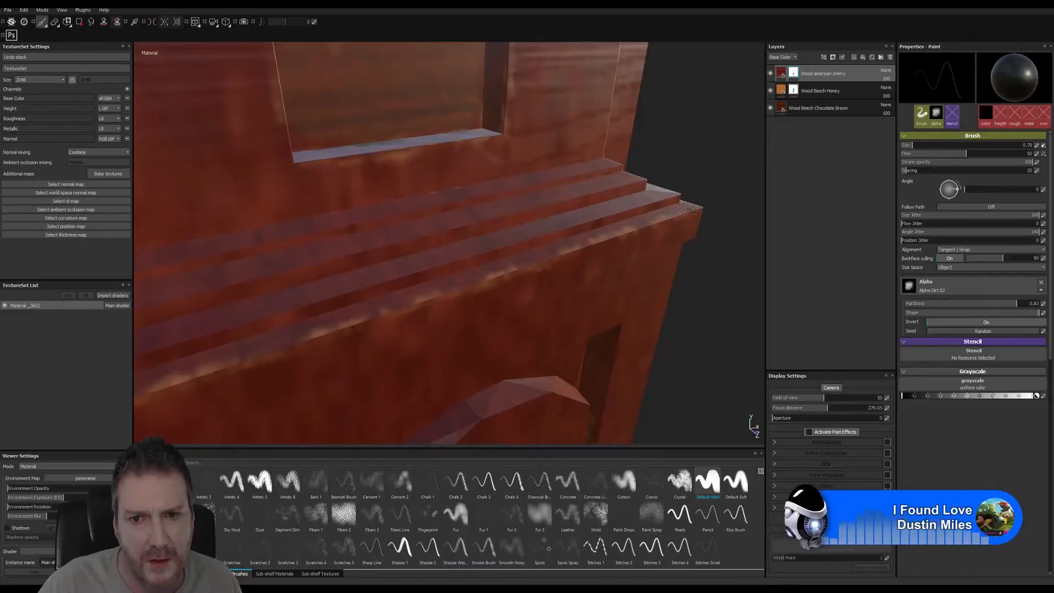
# Paint worn wood along the front edge of the moulding's second step and trim the excess with the Eraser.
pyautogui.keyDown('alt'); pyautogui.moveTo(519, 262); pyautogui.dragTo(615, 254); pyautogui.keyUp('alt')
pyautogui.keyDown('alt'); pyautogui.moveTo(422, 250); pyautogui.dragTo(515, 235); pyautogui.keyUp('alt')
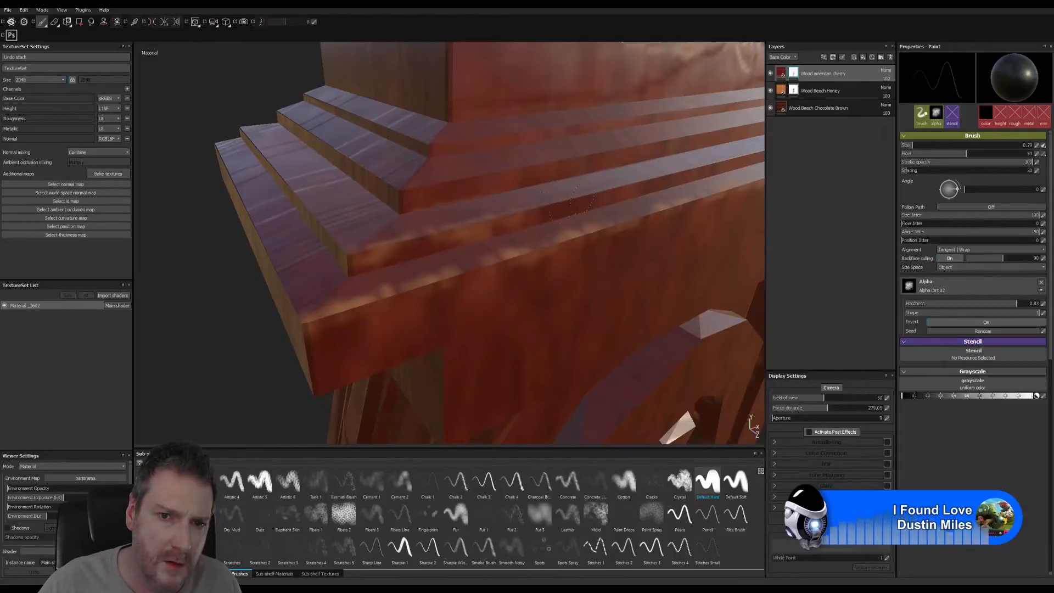
pyautogui.keyDown('alt'); pyautogui.moveTo(658, 216); pyautogui.dragTo(313, 331); pyautogui.keyUp('alt')
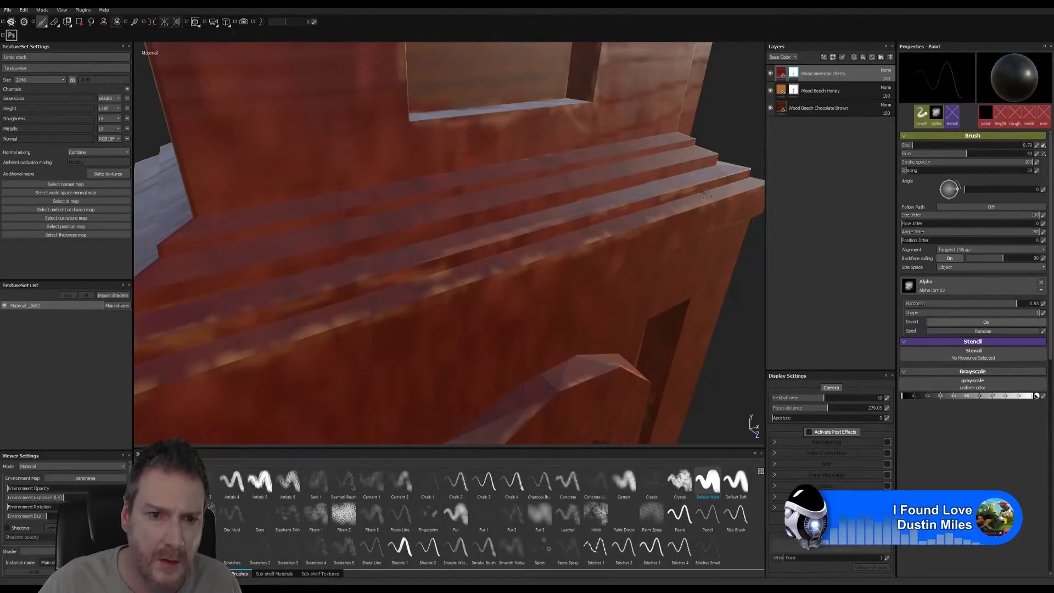
pyautogui.click(56, 22)
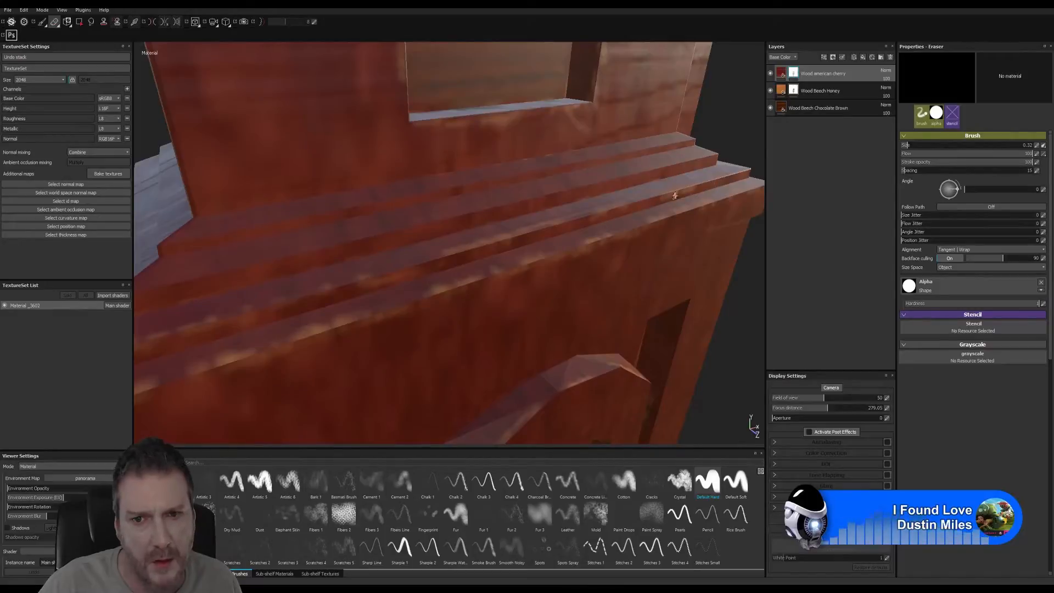
# Paint worn wood along the front edge of the moulding's third step, erasing parts to make the wear uneven.
pyautogui.click(43, 23)
pyautogui.keyDown('alt'); pyautogui.moveTo(414, 334); pyautogui.dragTo(607, 343); pyautogui.keyUp('alt')
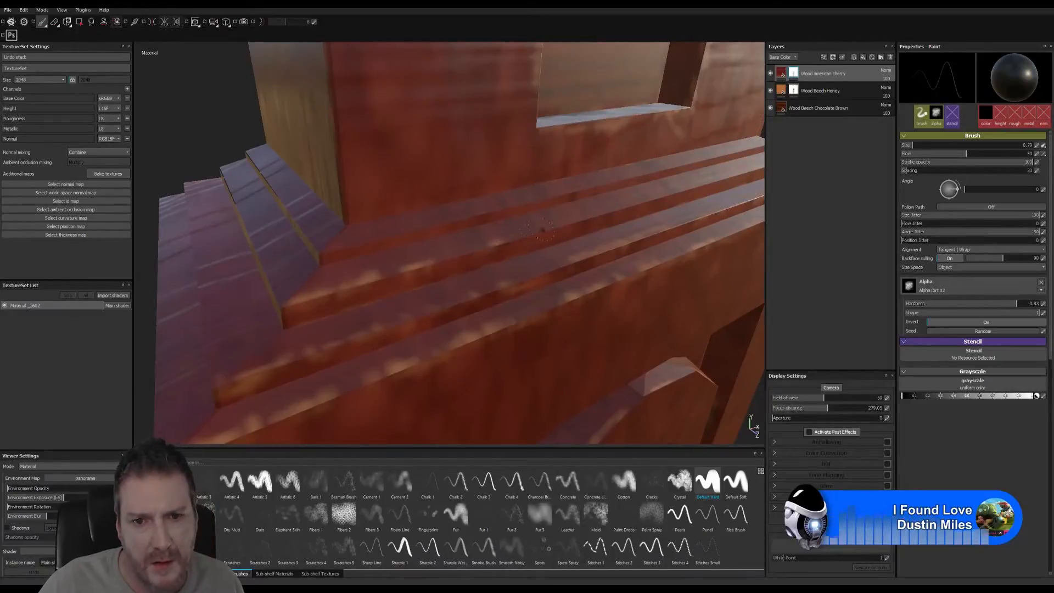
pyautogui.moveTo(542, 230); pyautogui.dragTo(642, 204)
pyautogui.keyDown('alt'); pyautogui.moveTo(641, 238); pyautogui.dragTo(526, 266, button='middle'); pyautogui.keyUp('alt')
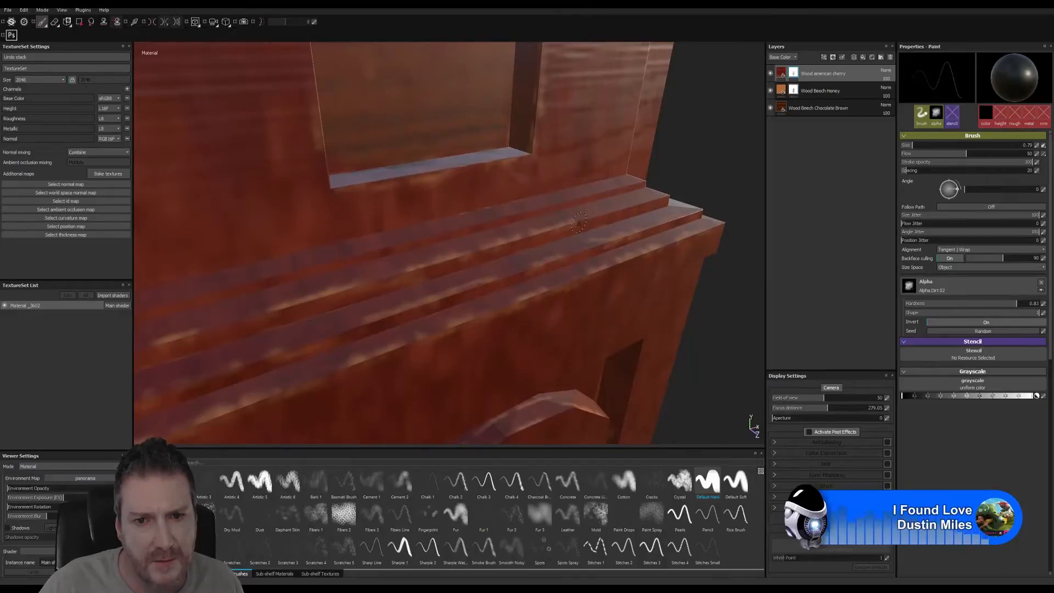
pyautogui.click(54, 21)
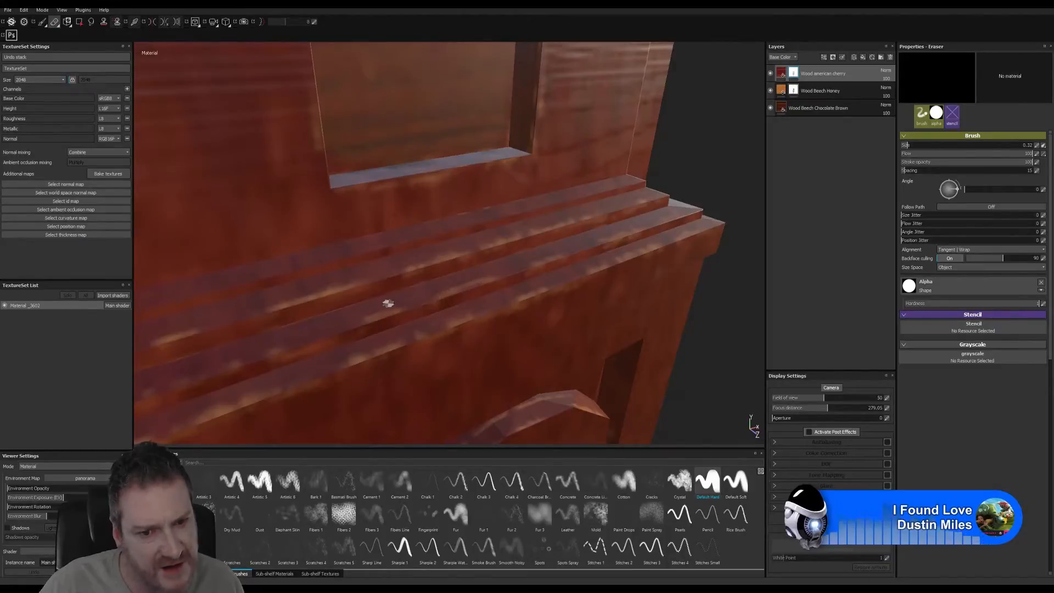
pyautogui.keyDown('alt'); pyautogui.moveTo(418, 295); pyautogui.dragTo(299, 321); pyautogui.keyUp('alt')
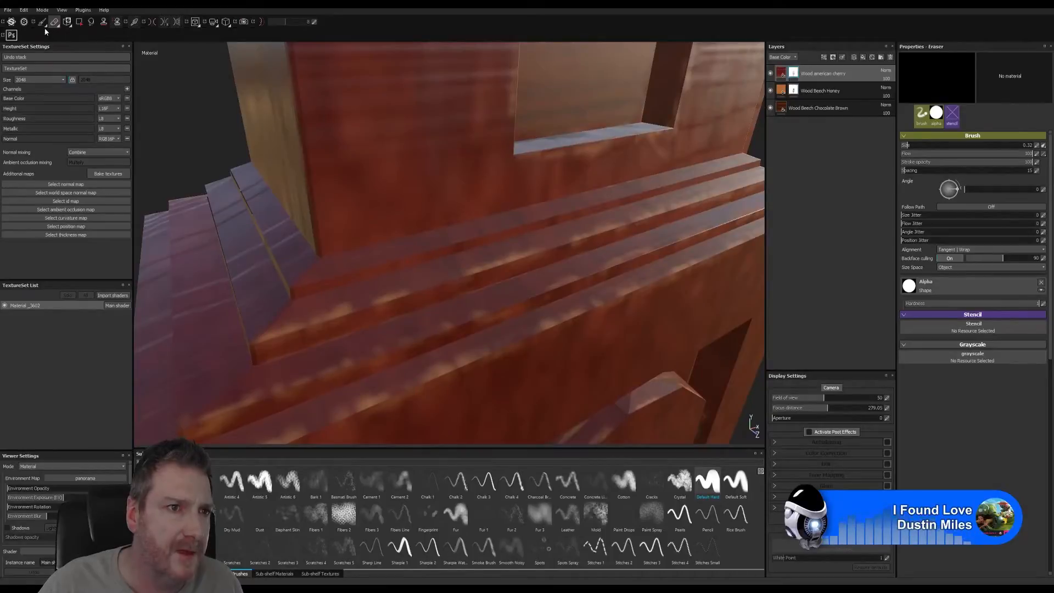
# Reduce the brush size to 0.24 and paint fine wear along the front edge of the moulding's top step.
pyautogui.press('1')
pyautogui.moveTo(318, 299)
pyautogui.keyDown('alt'); pyautogui.mouseDown()
pyautogui.moveTo(544, 291)
pyautogui.moveTo(515, 352)
pyautogui.mouseUp(); pyautogui.keyUp('alt')
pyautogui.keyDown('alt'); pyautogui.moveTo(515, 351); pyautogui.dragTo(514, 350, button='middle'); pyautogui.keyUp('alt')
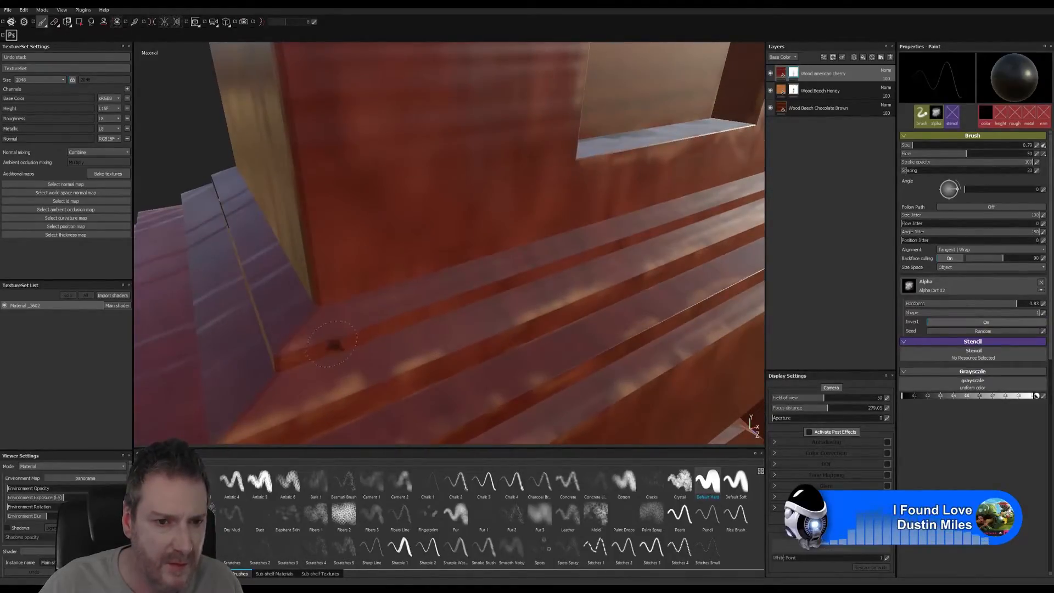
pyautogui.keyDown('ctrl'); pyautogui.moveTo(323, 343); pyautogui.dragTo(310, 343, button='right'); pyautogui.keyUp('ctrl')
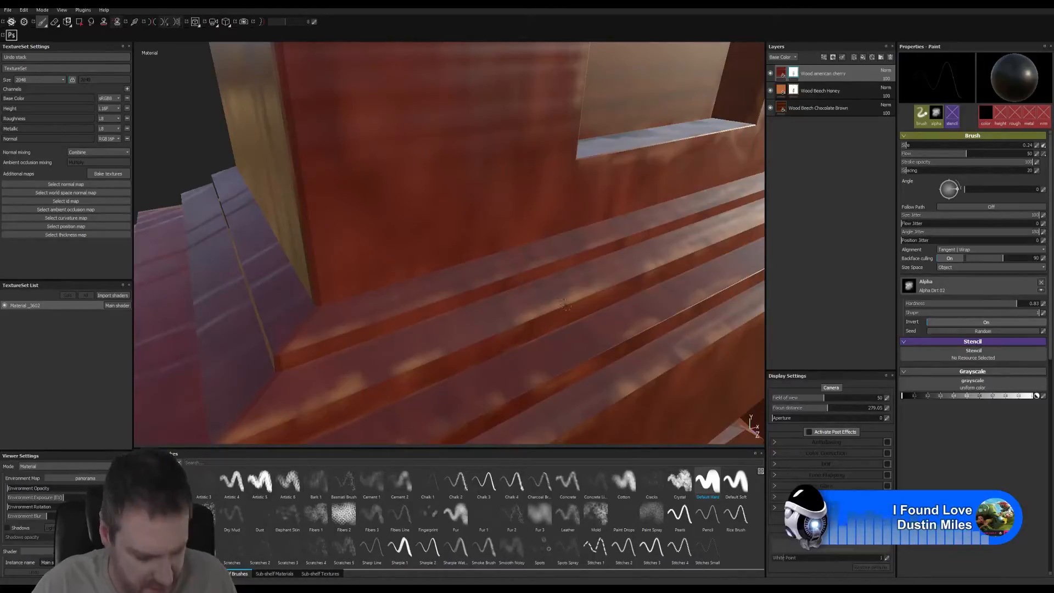
pyautogui.keyDown('alt'); pyautogui.moveTo(358, 314); pyautogui.dragTo(429, 312); pyautogui.keyUp('alt')
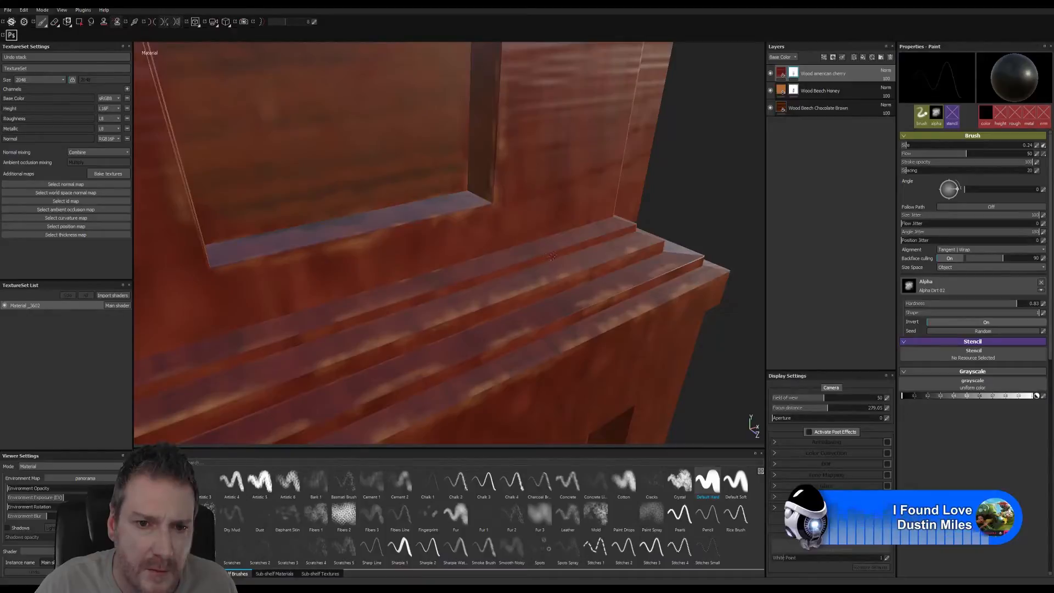
# Examine the column's stepped moulding from the front and around to its side faces.
pyautogui.keyDown('alt'); pyautogui.moveTo(595, 265); pyautogui.dragTo(713, 204, button='middle'); pyautogui.keyUp('alt')
pyautogui.keyDown('alt'); pyautogui.moveTo(714, 204); pyautogui.dragTo(190, 483, button='right'); pyautogui.keyUp('alt')
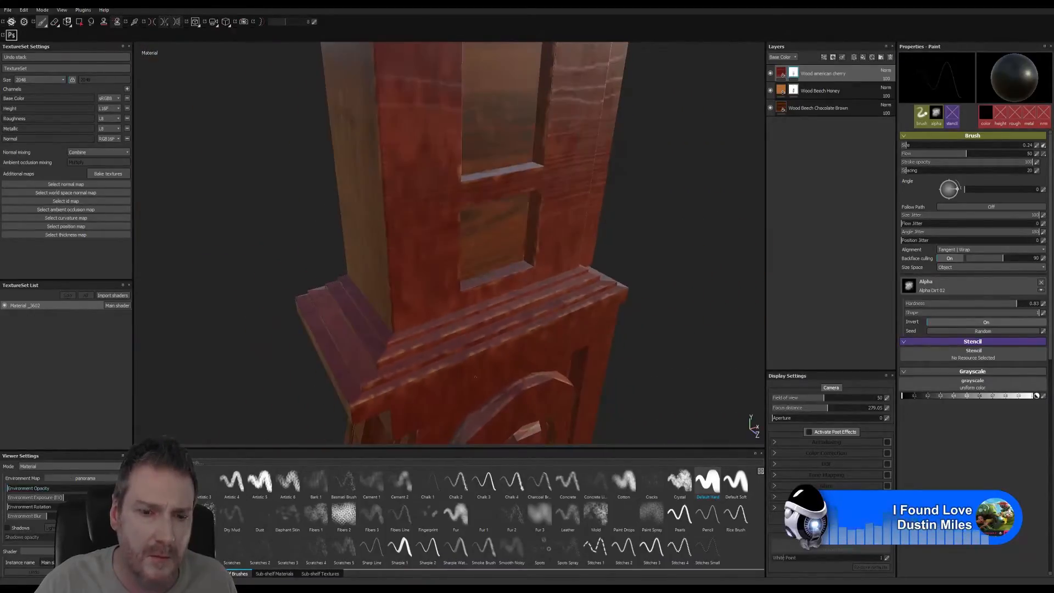
pyautogui.keyDown('alt'); pyautogui.moveTo(406, 384); pyautogui.dragTo(385, 385); pyautogui.keyUp('alt')
pyautogui.keyDown('alt'); pyautogui.moveTo(384, 385); pyautogui.dragTo(213, 469, button='right'); pyautogui.keyUp('alt')
pyautogui.keyDown('alt'); pyautogui.moveTo(213, 470); pyautogui.dragTo(600, 402); pyautogui.keyUp('alt')
pyautogui.keyDown('alt'); pyautogui.moveTo(376, 386); pyautogui.dragTo(803, 395); pyautogui.keyUp('alt')
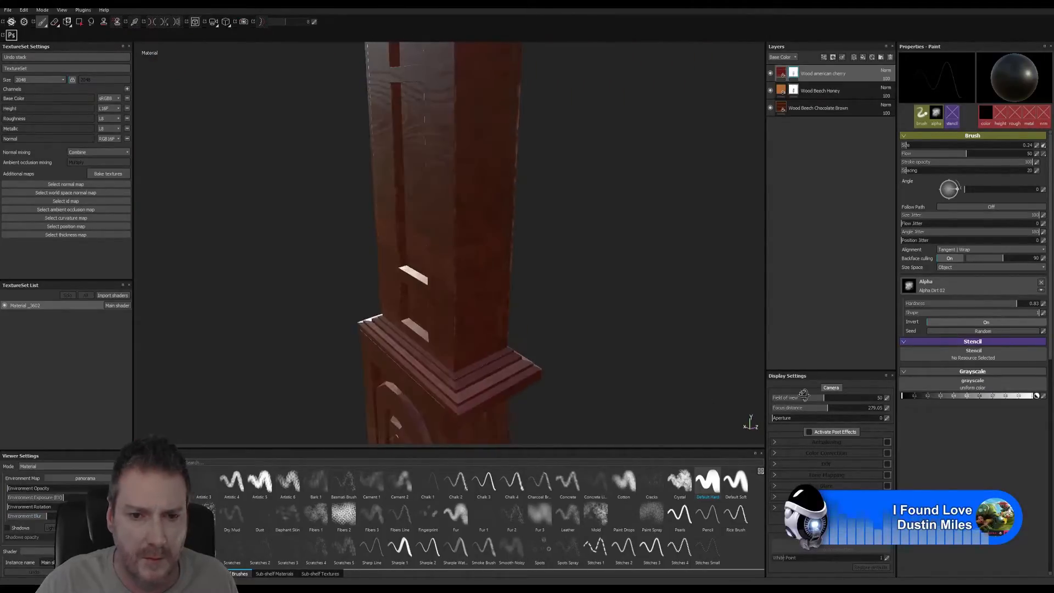
pyautogui.keyDown('alt'); pyautogui.moveTo(532, 351); pyautogui.dragTo(546, 317, button='middle'); pyautogui.keyUp('alt')
pyautogui.keyDown('alt'); pyautogui.moveTo(545, 317); pyautogui.dragTo(885, 270, button='right'); pyautogui.keyUp('alt')
pyautogui.keyDown('alt'); pyautogui.moveTo(621, 321); pyautogui.dragTo(763, 297, button='right'); pyautogui.keyUp('alt')
pyautogui.keyDown('alt'); pyautogui.moveTo(534, 257); pyautogui.dragTo(516, 245, button='middle'); pyautogui.keyUp('alt')
pyautogui.keyDown('alt'); pyautogui.moveTo(515, 246); pyautogui.dragTo(287, 358); pyautogui.keyUp('alt')
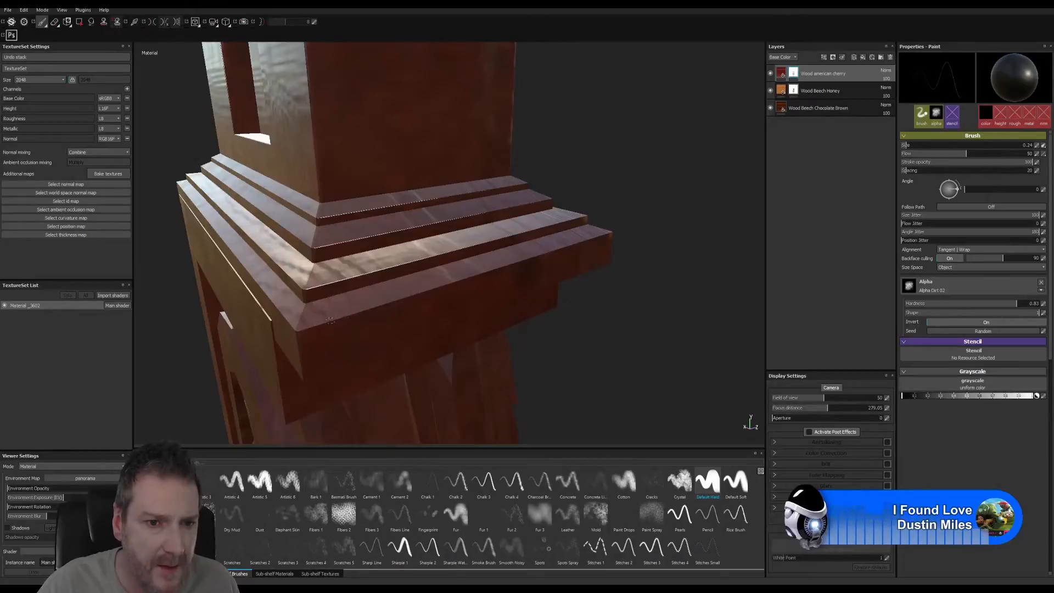
pyautogui.keyDown('alt'); pyautogui.moveTo(424, 306); pyautogui.dragTo(423, 281); pyautogui.keyUp('alt')
pyautogui.keyDown('alt'); pyautogui.moveTo(328, 216); pyautogui.dragTo(582, 274, button='right'); pyautogui.keyUp('alt')
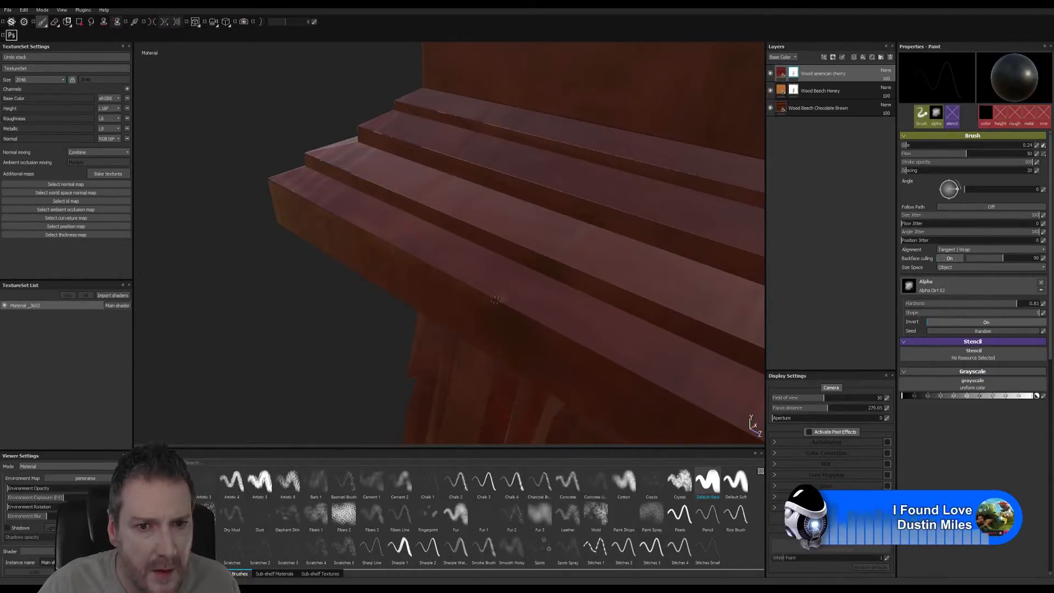
# Paint fine worn wood along the front edges of the steps on the column moulding's side face.
pyautogui.keyDown('alt'); pyautogui.moveTo(605, 362); pyautogui.dragTo(464, 258); pyautogui.keyUp('alt')
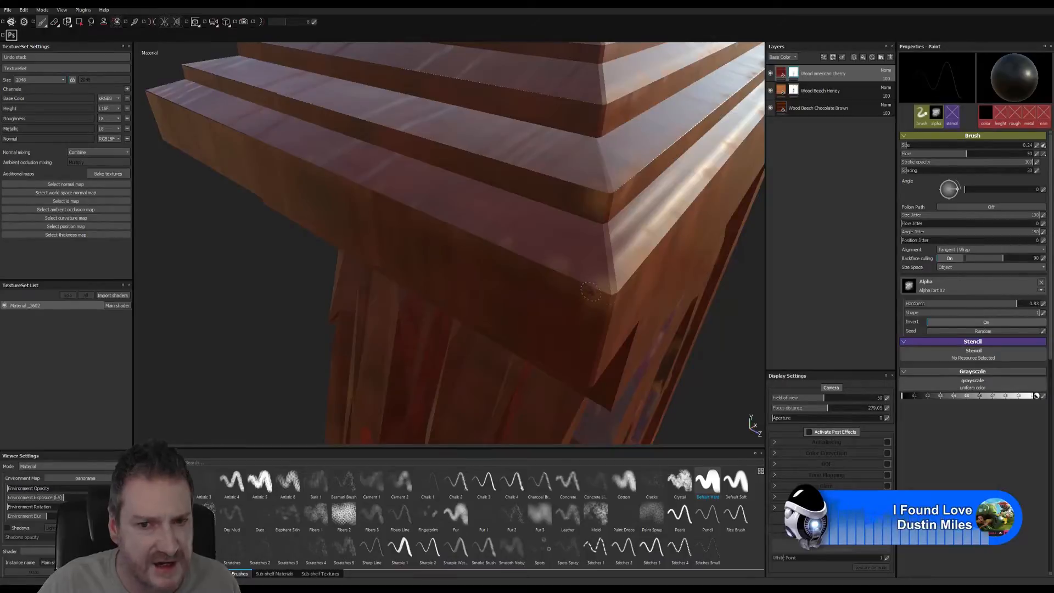
pyautogui.keyDown('alt'); pyautogui.moveTo(505, 242); pyautogui.dragTo(544, 331); pyautogui.keyUp('alt')
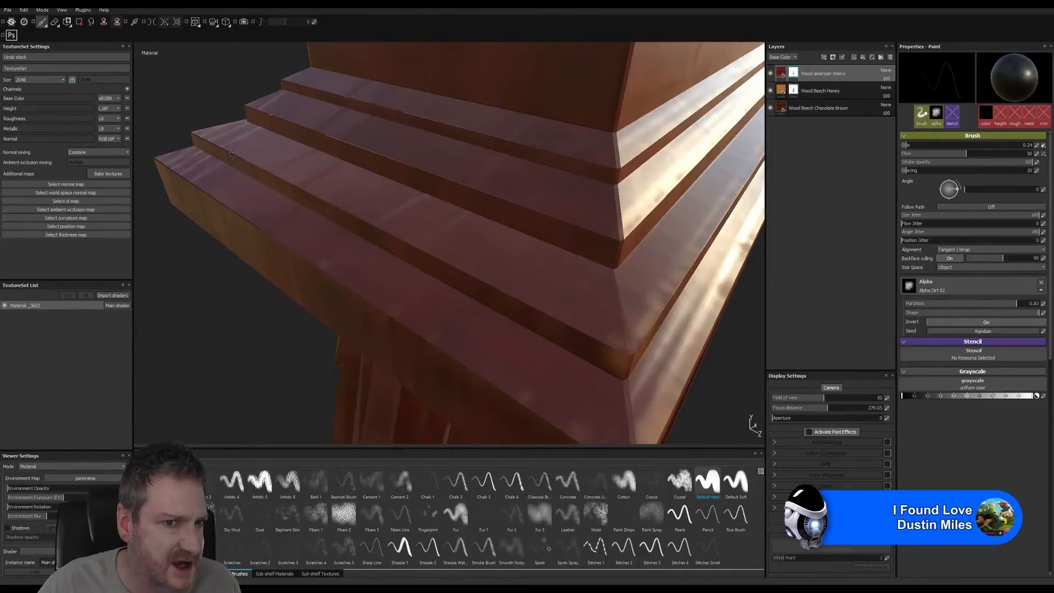
pyautogui.keyDown('alt'); pyautogui.moveTo(482, 254); pyautogui.dragTo(497, 258); pyautogui.keyUp('alt')
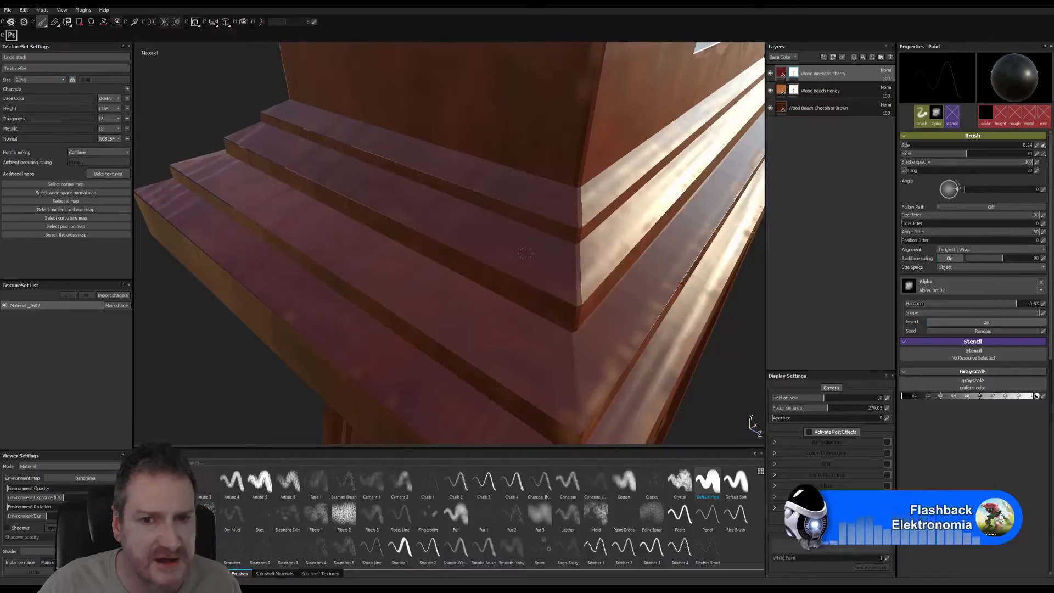
pyautogui.keyDown('alt'); pyautogui.moveTo(525, 253); pyautogui.dragTo(522, 299); pyautogui.keyUp('alt')
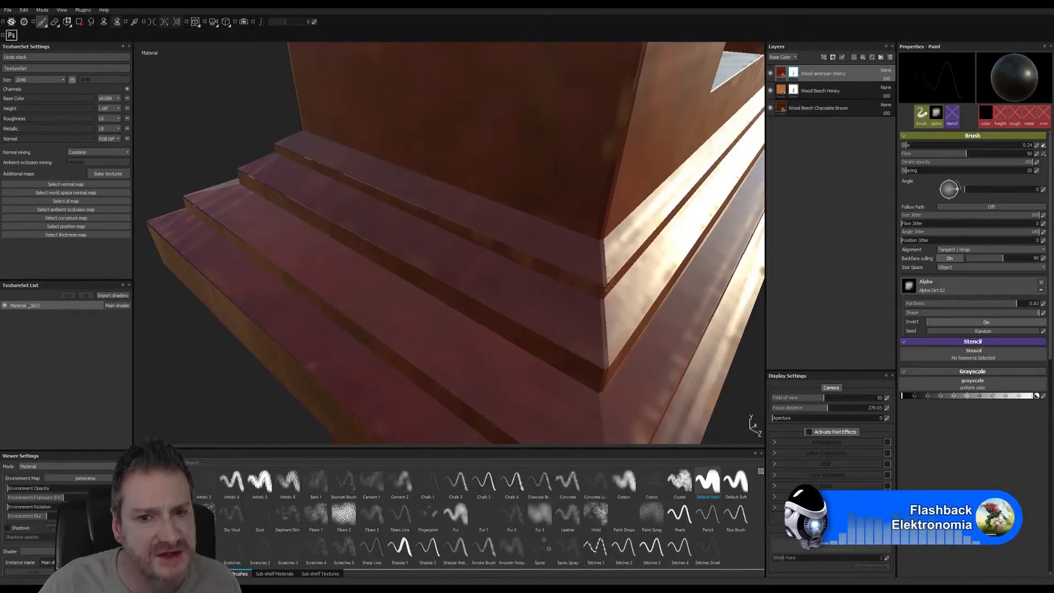
# Examine the stepped moulding on the column's rear side and its outer corner for edges still lacking wear.
pyautogui.keyDown('alt'); pyautogui.moveTo(608, 281); pyautogui.dragTo(581, 341); pyautogui.keyUp('alt')
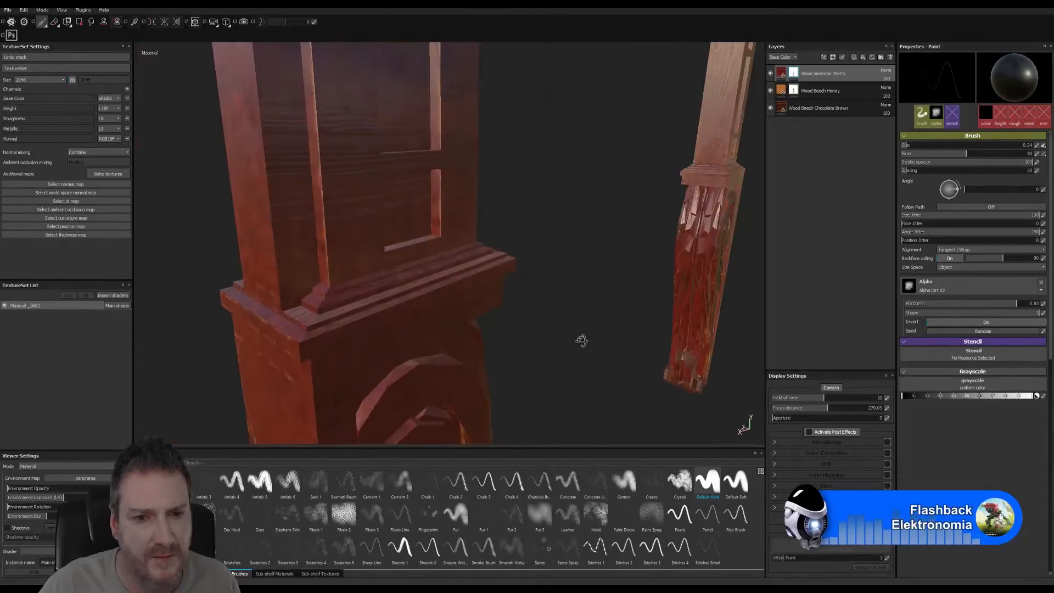
pyautogui.keyDown('alt'); pyautogui.moveTo(489, 287); pyautogui.dragTo(659, 254, button='right'); pyautogui.keyUp('alt')
pyautogui.keyDown('alt'); pyautogui.moveTo(465, 273); pyautogui.dragTo(497, 346, button='middle'); pyautogui.keyUp('alt')
pyautogui.keyDown('alt'); pyautogui.moveTo(496, 345); pyautogui.dragTo(645, 332, button='right'); pyautogui.keyUp('alt')
pyautogui.keyDown('alt'); pyautogui.moveTo(579, 349); pyautogui.dragTo(586, 316); pyautogui.keyUp('alt')
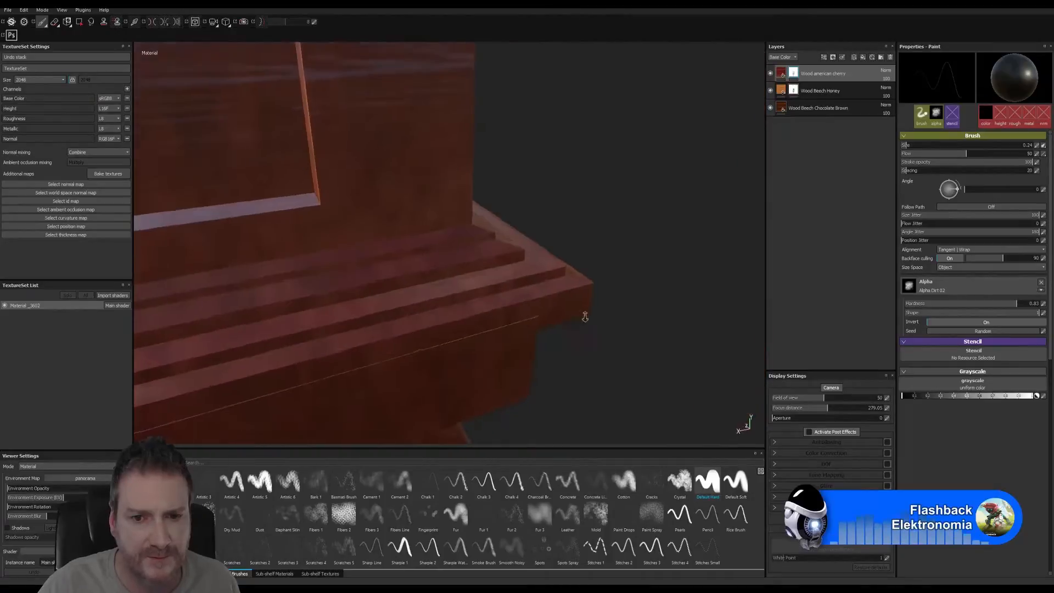
pyautogui.keyDown('alt'); pyautogui.moveTo(586, 315); pyautogui.dragTo(539, 338, button='right'); pyautogui.keyUp('alt')
pyautogui.keyDown('alt'); pyautogui.moveTo(539, 338); pyautogui.dragTo(424, 311); pyautogui.keyUp('alt')
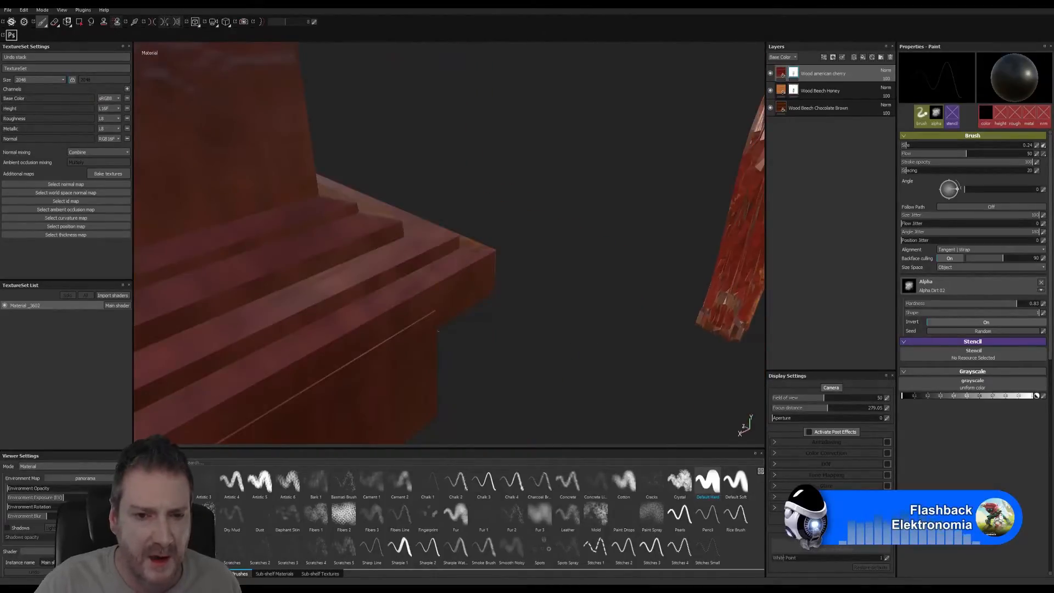
pyautogui.keyDown('alt'); pyautogui.moveTo(424, 312); pyautogui.dragTo(412, 230, button='right'); pyautogui.keyUp('alt')
pyautogui.keyDown('alt'); pyautogui.moveTo(461, 402); pyautogui.dragTo(378, 172, button='right'); pyautogui.keyUp('alt')
pyautogui.keyDown('alt'); pyautogui.moveTo(379, 171); pyautogui.dragTo(336, 272); pyautogui.keyUp('alt')
pyautogui.keyDown('alt'); pyautogui.moveTo(336, 324); pyautogui.dragTo(439, 314, button='right'); pyautogui.keyUp('alt')
pyautogui.keyDown('alt'); pyautogui.moveTo(438, 315); pyautogui.dragTo(542, 288); pyautogui.keyUp('alt')
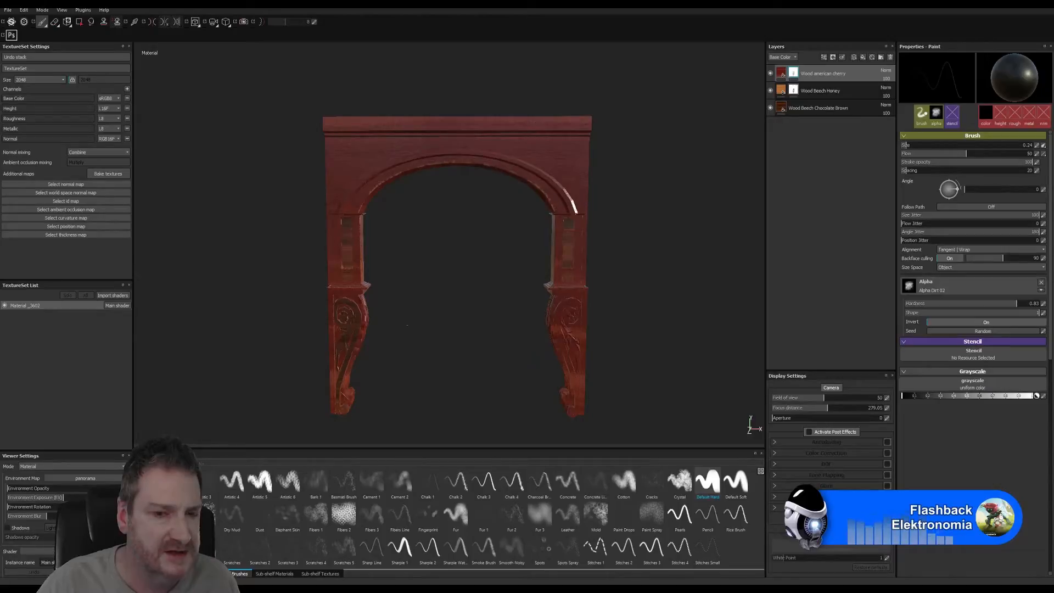
pyautogui.keyDown('alt'); pyautogui.moveTo(407, 325); pyautogui.dragTo(173, 328); pyautogui.keyUp('alt')
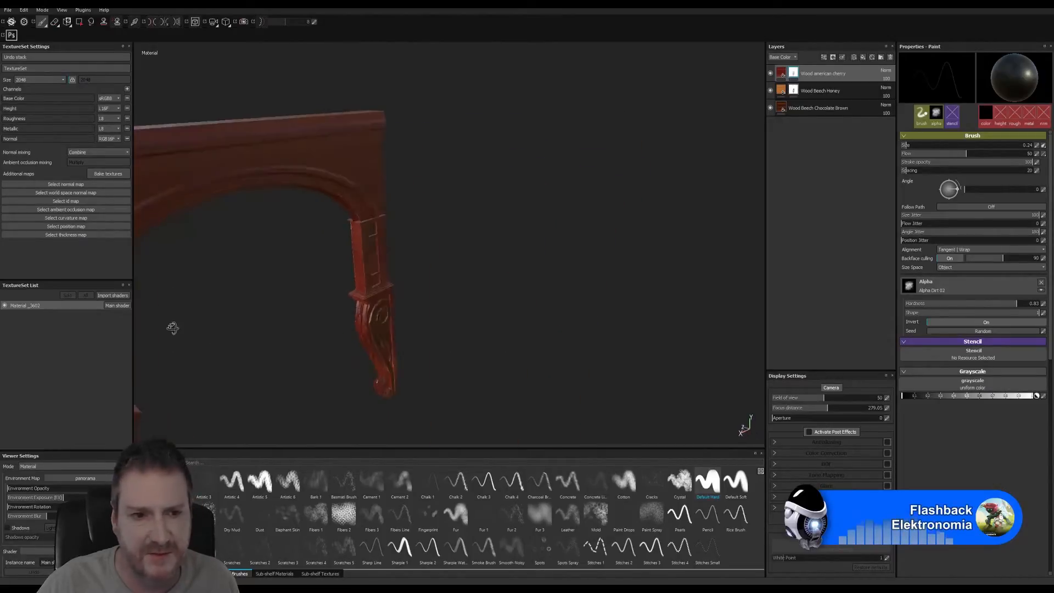
pyautogui.press('f')
pyautogui.keyDown('alt'); pyautogui.moveTo(438, 283); pyautogui.dragTo(754, 270, button='right'); pyautogui.keyUp('alt')
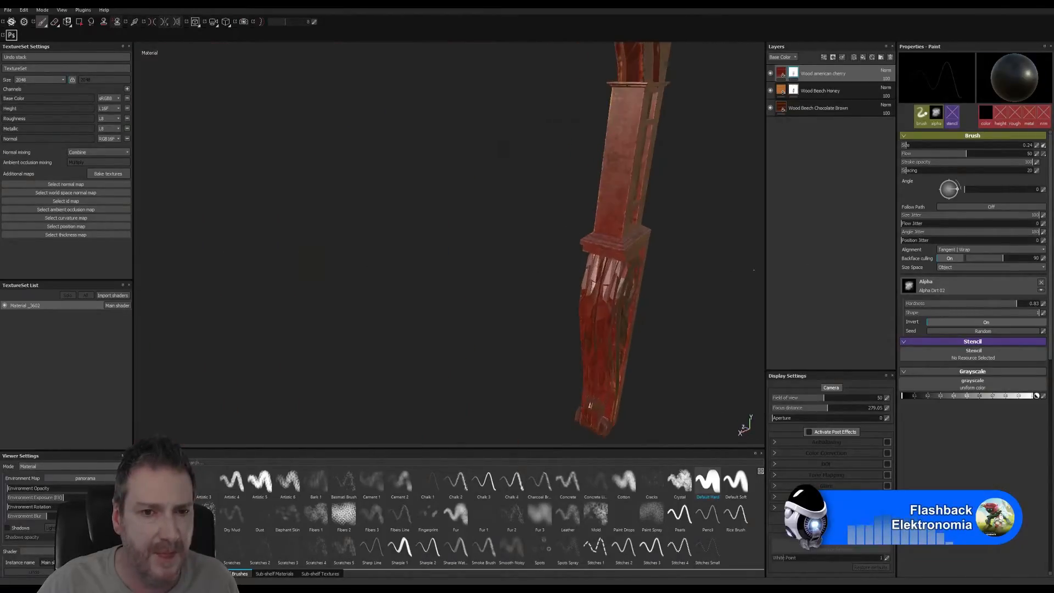
pyautogui.keyDown('alt'); pyautogui.moveTo(244, 288); pyautogui.dragTo(565, 225, button='right'); pyautogui.keyUp('alt')
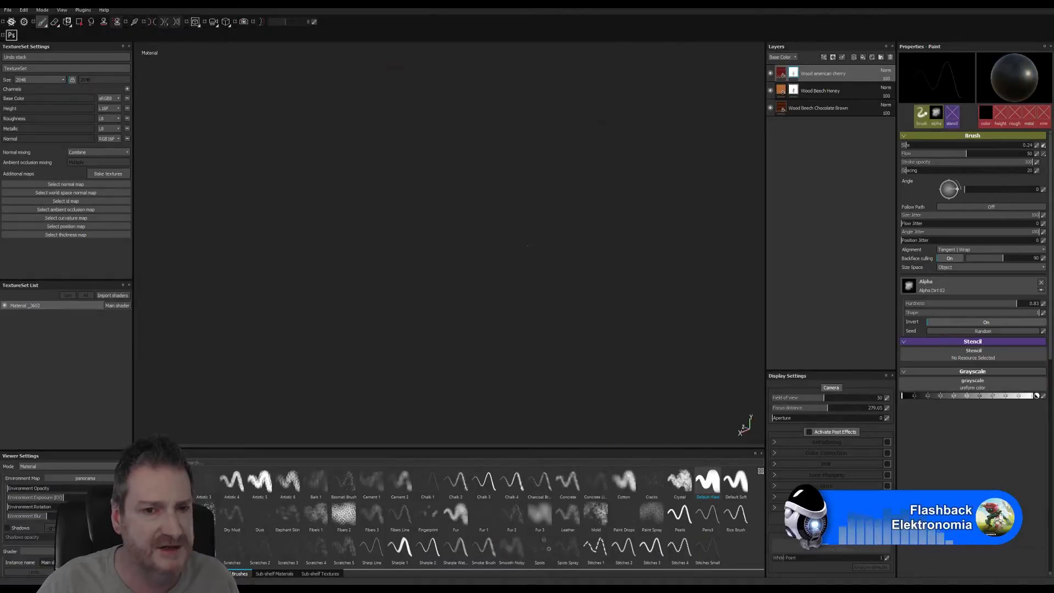
pyautogui.keyDown('alt'); pyautogui.moveTo(230, 317); pyautogui.dragTo(520, 133); pyautogui.keyUp('alt')
pyautogui.keyDown('alt'); pyautogui.moveTo(504, 251); pyautogui.dragTo(478, 268); pyautogui.keyUp('alt')
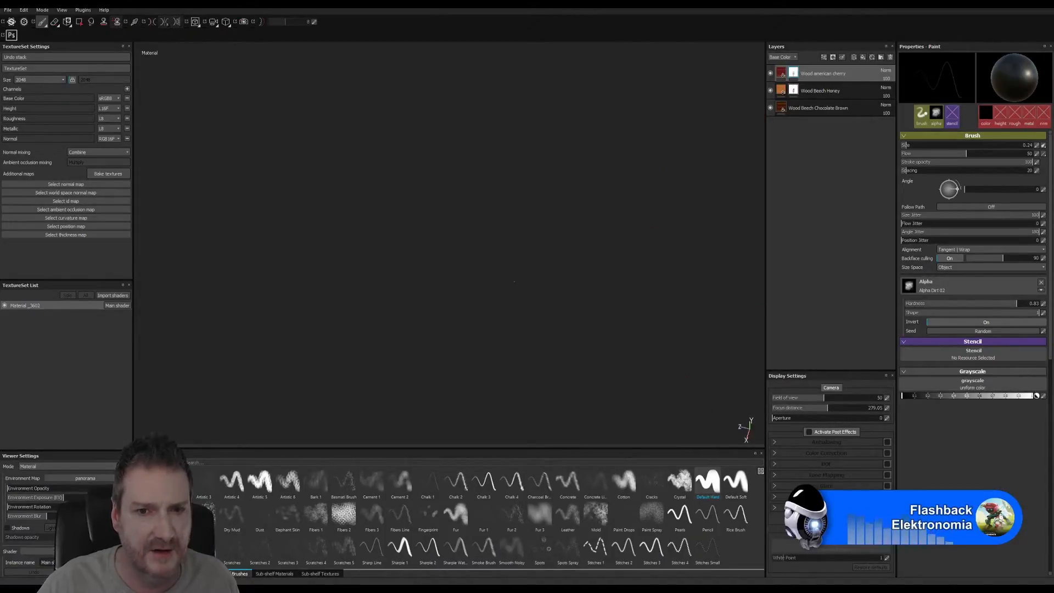
pyautogui.keyDown('alt'); pyautogui.moveTo(562, 332); pyautogui.dragTo(388, 294); pyautogui.keyUp('alt')
pyautogui.keyDown('alt'); pyautogui.moveTo(389, 294); pyautogui.dragTo(335, 280, button='middle'); pyautogui.keyUp('alt')
pyautogui.keyDown('alt'); pyautogui.moveTo(336, 280); pyautogui.dragTo(385, 219); pyautogui.keyUp('alt')
pyautogui.keyDown('alt'); pyautogui.moveTo(384, 219); pyautogui.dragTo(364, 266, button='middle'); pyautogui.keyUp('alt')
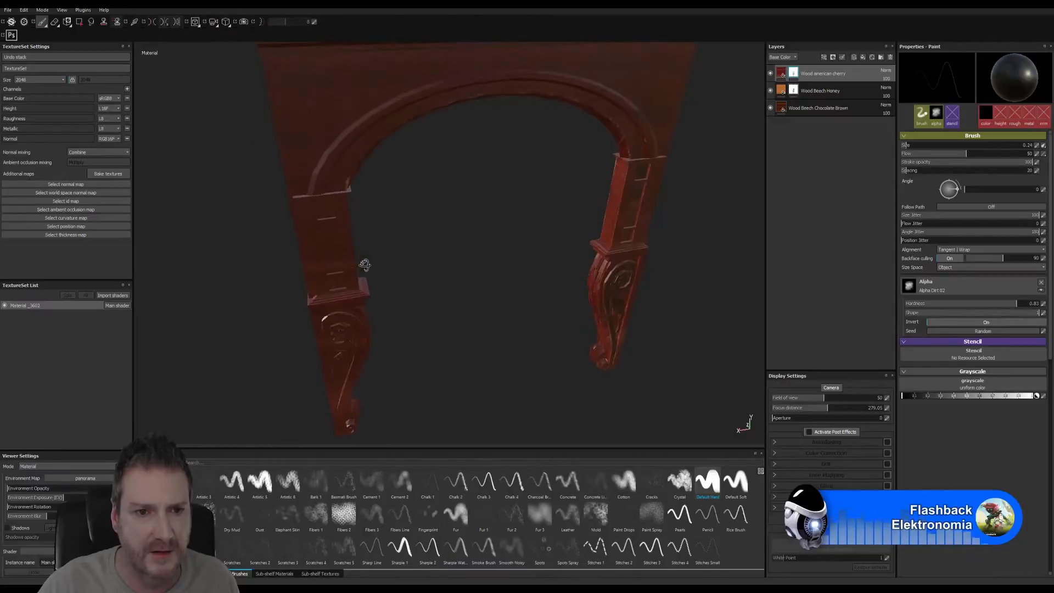
# Paint fine worn wood along the front edge of the lowest step on the column's rear moulding.
pyautogui.keyDown('alt'); pyautogui.moveTo(365, 266); pyautogui.dragTo(333, 262); pyautogui.keyUp('alt')
pyautogui.keyDown('alt'); pyautogui.moveTo(332, 263); pyautogui.dragTo(922, 257, button='right'); pyautogui.keyUp('alt')
pyautogui.keyDown('alt'); pyautogui.moveTo(398, 237); pyautogui.dragTo(341, 292); pyautogui.keyUp('alt')
pyautogui.keyDown('alt'); pyautogui.moveTo(341, 292); pyautogui.dragTo(574, 275, button='right'); pyautogui.keyUp('alt')
pyautogui.keyDown('alt'); pyautogui.moveTo(477, 285); pyautogui.dragTo(847, 249, button='right'); pyautogui.keyUp('alt')
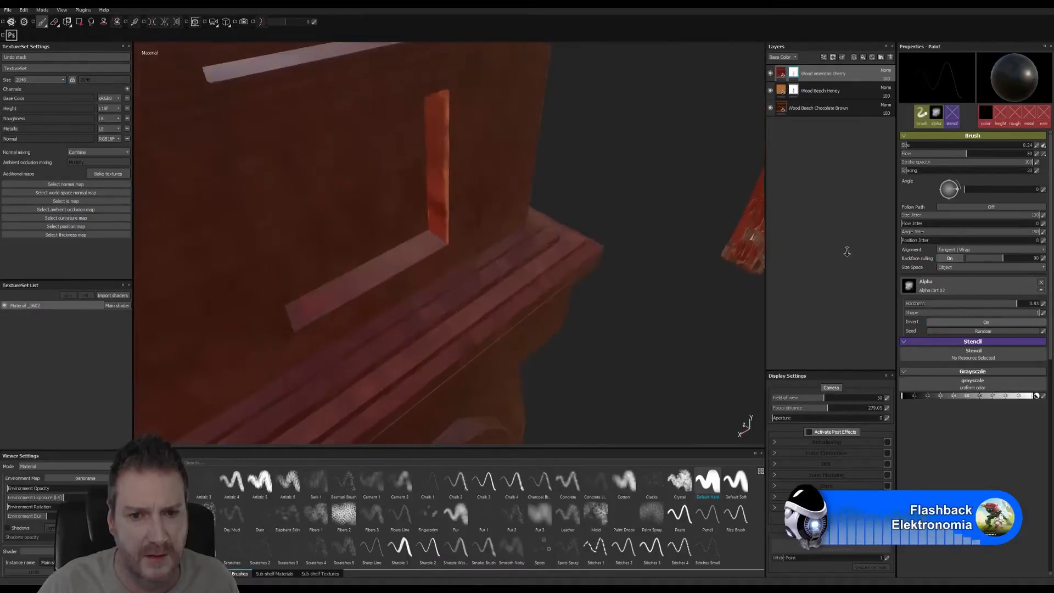
pyautogui.keyDown('alt'); pyautogui.moveTo(516, 267); pyautogui.dragTo(461, 246); pyautogui.keyUp('alt')
pyautogui.keyDown('alt'); pyautogui.moveTo(439, 251); pyautogui.dragTo(641, 266, button='right'); pyautogui.keyUp('alt')
pyautogui.keyDown('alt'); pyautogui.moveTo(533, 261); pyautogui.dragTo(450, 275, button='middle'); pyautogui.keyUp('alt')
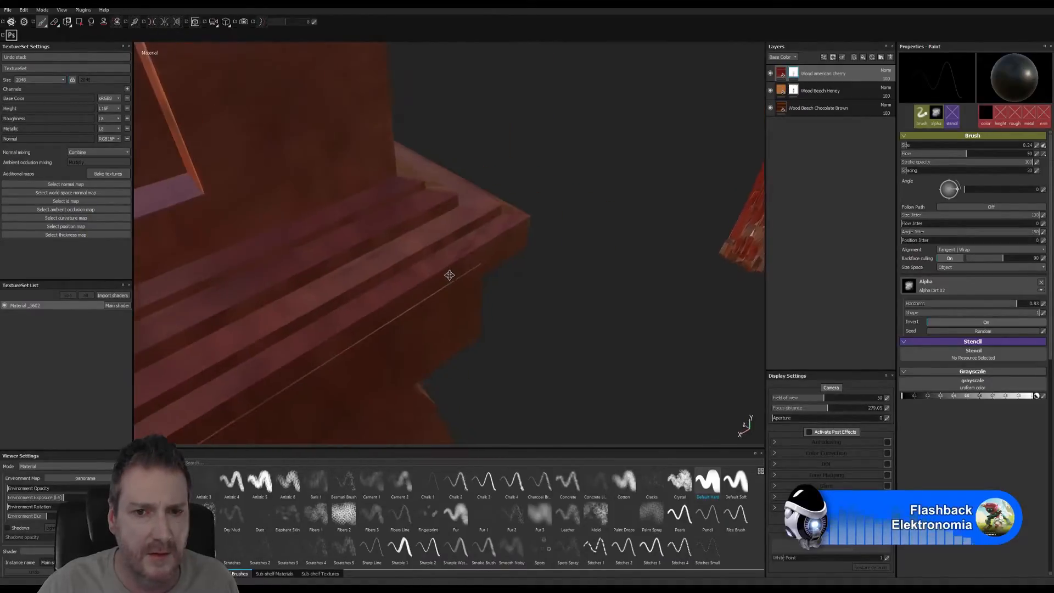
pyautogui.moveTo(487, 270)
pyautogui.keyDown('alt'); pyautogui.mouseDown()
pyautogui.moveTo(558, 272)
pyautogui.moveTo(451, 260)
pyautogui.moveTo(617, 252)
pyautogui.moveTo(489, 273)
pyautogui.mouseUp(); pyautogui.keyUp('alt')
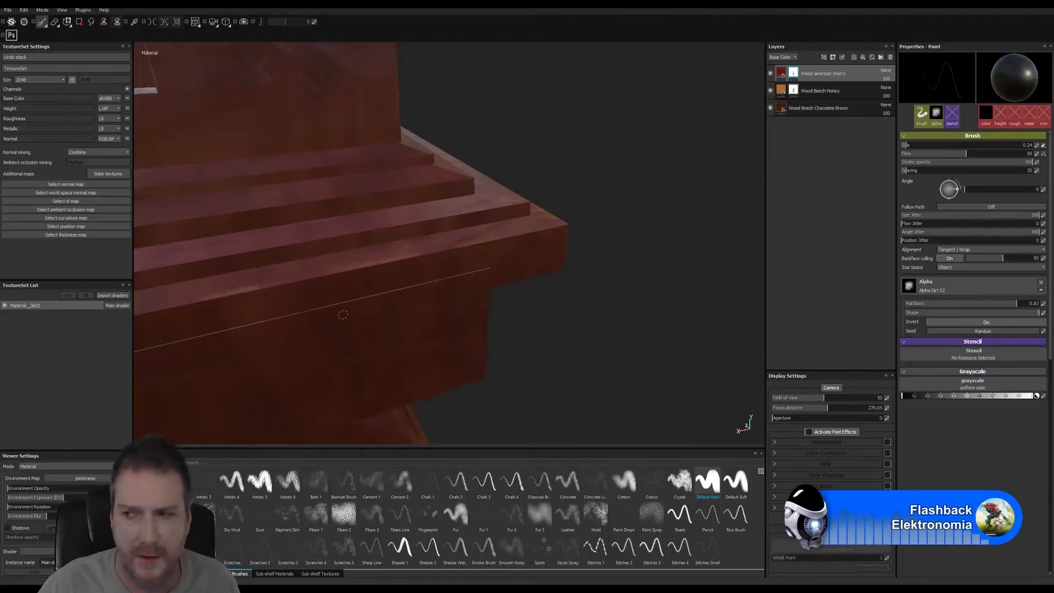
pyautogui.keyDown('alt'); pyautogui.moveTo(348, 315); pyautogui.dragTo(624, 261, button='middle'); pyautogui.keyUp('alt')
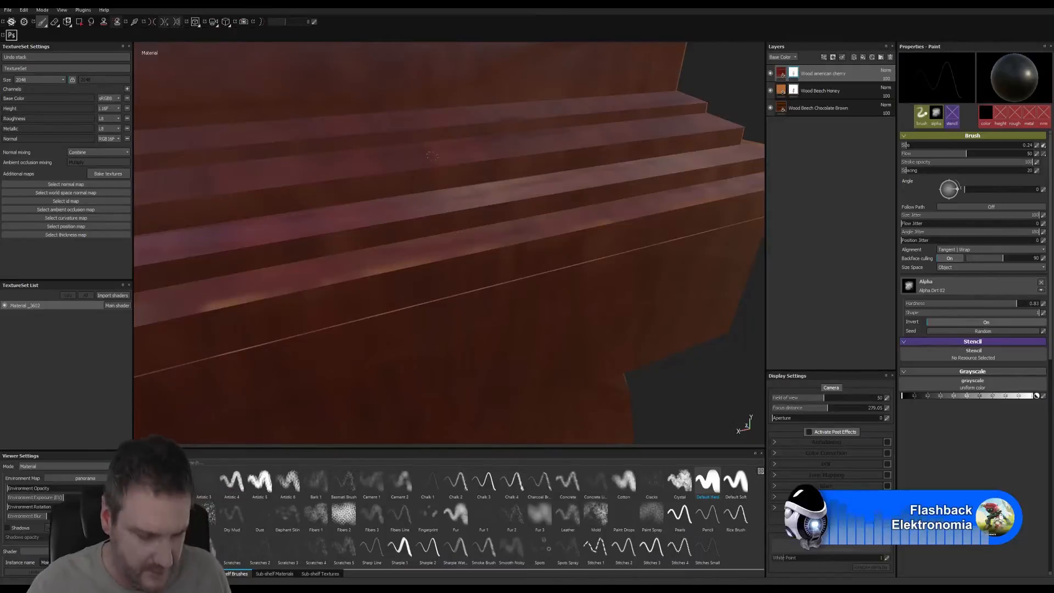
# Extend the edge wear unevenly along the remaining length and upper steps of the column's rear moulding.
pyautogui.scroll(5, 588, 282)
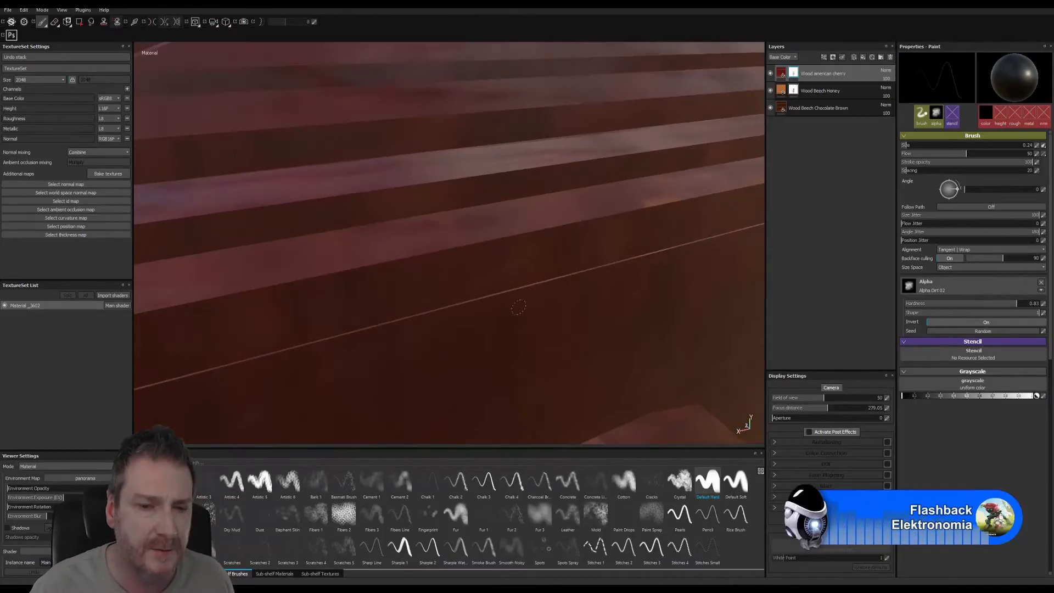
pyautogui.scroll(-3, 569, 309)
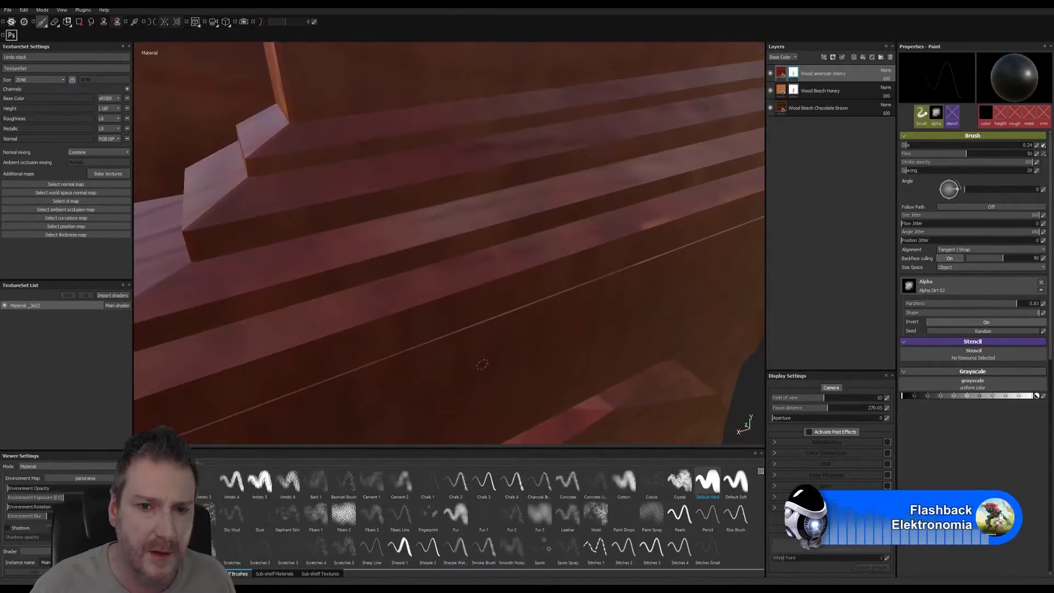
pyautogui.keyDown('alt'); pyautogui.moveTo(482, 365); pyautogui.dragTo(499, 333); pyautogui.keyUp('alt')
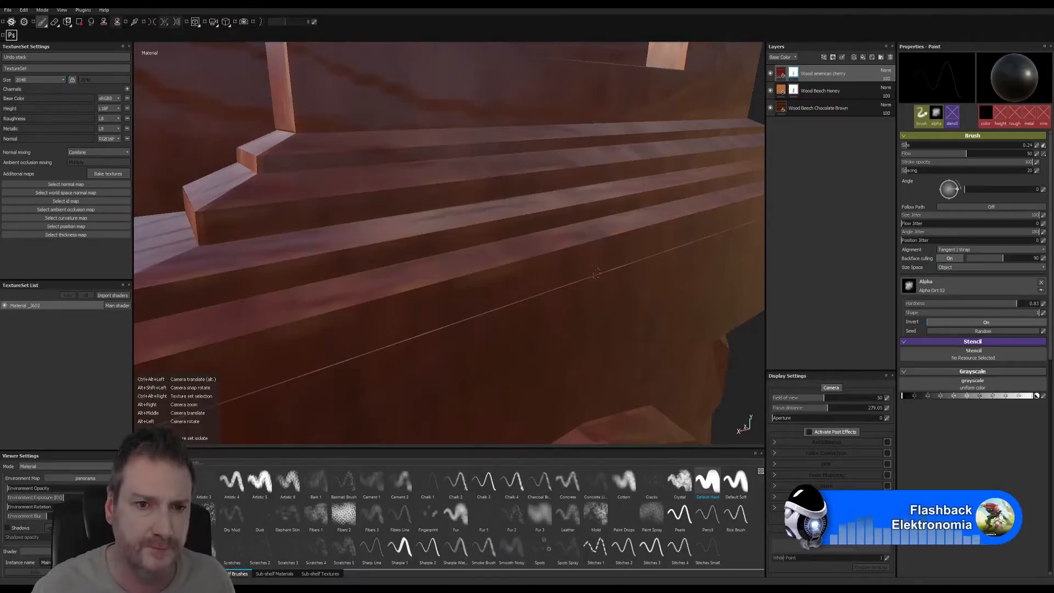
pyautogui.keyDown('alt'); pyautogui.moveTo(362, 308); pyautogui.dragTo(305, 349, button='right'); pyautogui.keyUp('alt')
pyautogui.moveTo(305, 348)
pyautogui.keyDown('alt'); pyautogui.mouseDown()
pyautogui.moveTo(570, 259)
pyautogui.moveTo(502, 288)
pyautogui.moveTo(657, 219)
pyautogui.mouseUp(); pyautogui.keyUp('alt')
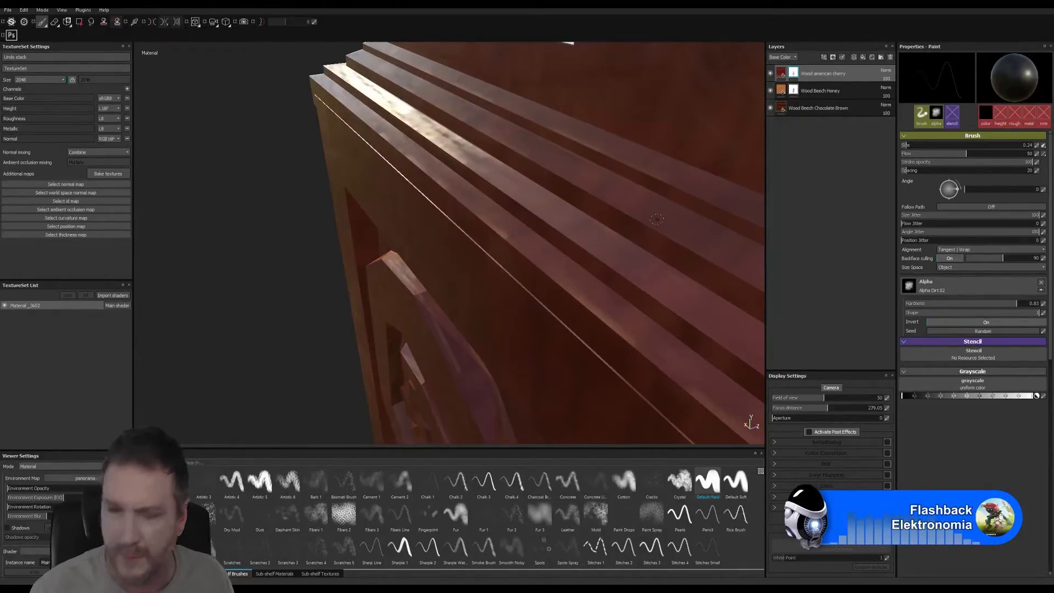
# Trim the excess wear along the rear moulding's step edges with the Eraser.
pyautogui.click(54, 23)
pyautogui.moveTo(535, 266)
pyautogui.keyDown('alt'); pyautogui.mouseDown()
pyautogui.moveTo(503, 287)
pyautogui.moveTo(546, 285)
pyautogui.moveTo(607, 335)
pyautogui.mouseUp(); pyautogui.keyUp('alt')
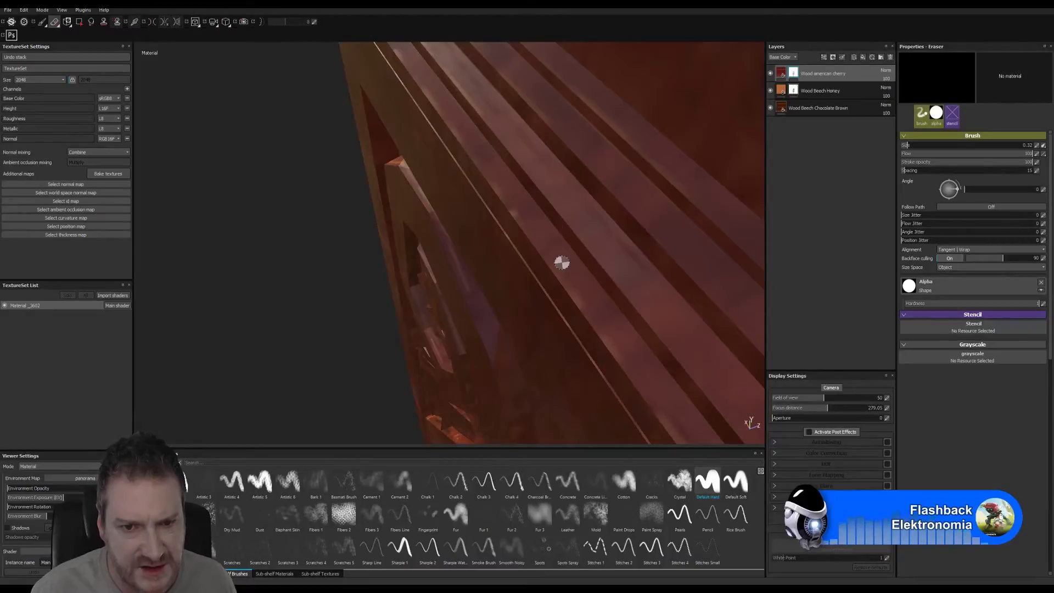
pyautogui.keyDown('alt'); pyautogui.moveTo(560, 264); pyautogui.dragTo(535, 314); pyautogui.keyUp('alt')
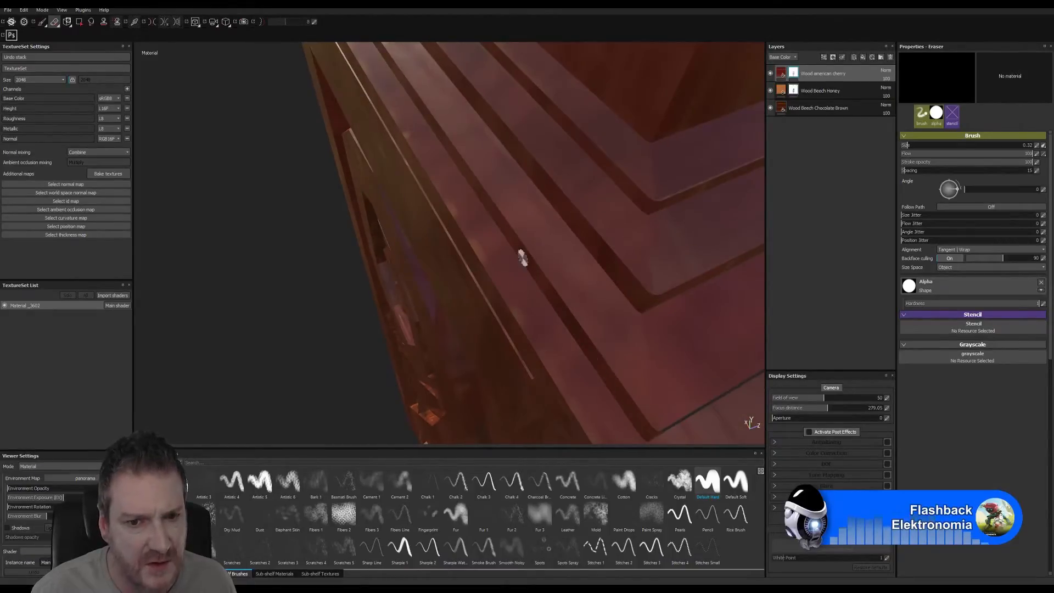
pyautogui.keyDown('alt'); pyautogui.moveTo(522, 259); pyautogui.dragTo(478, 327); pyautogui.keyUp('alt')
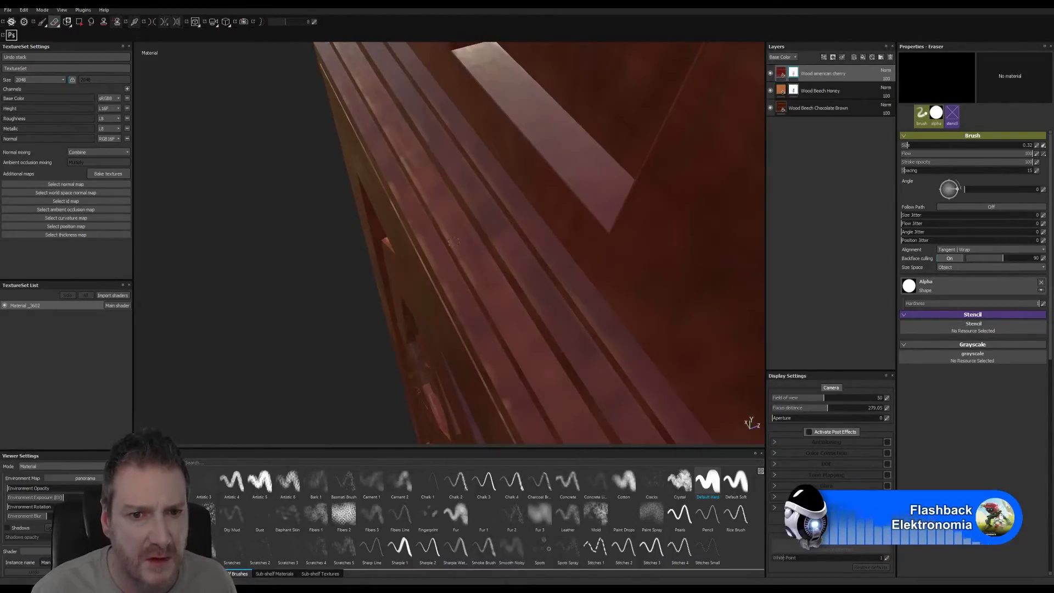
pyautogui.keyDown('alt'); pyautogui.moveTo(536, 289); pyautogui.dragTo(479, 296); pyautogui.keyUp('alt')
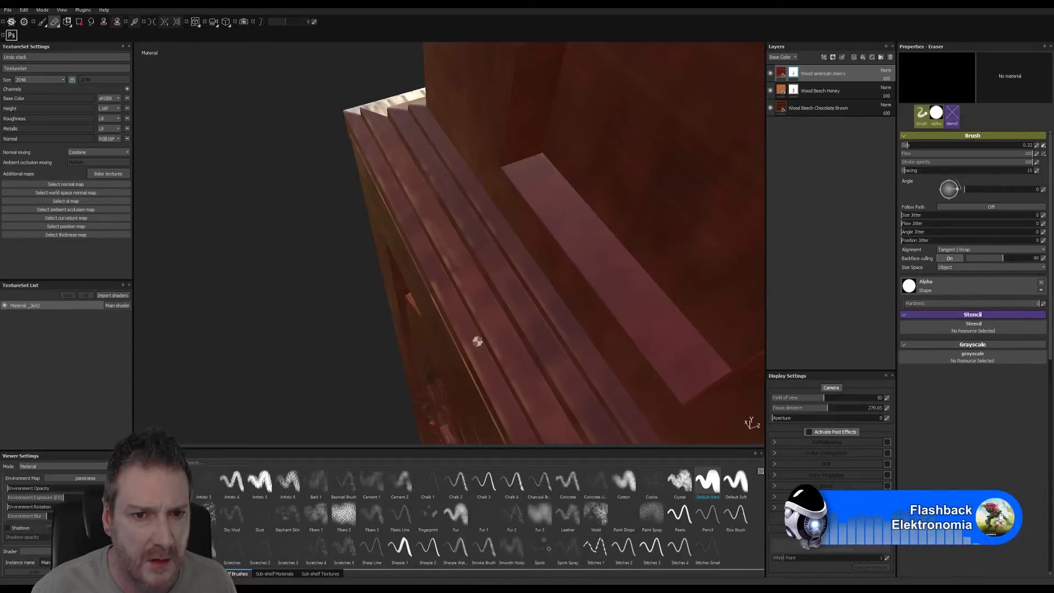
# Examine the wear on the moulding, the full column and the arch from the side and front.
pyautogui.keyDown('alt'); pyautogui.moveTo(381, 348); pyautogui.dragTo(409, 294); pyautogui.keyUp('alt')
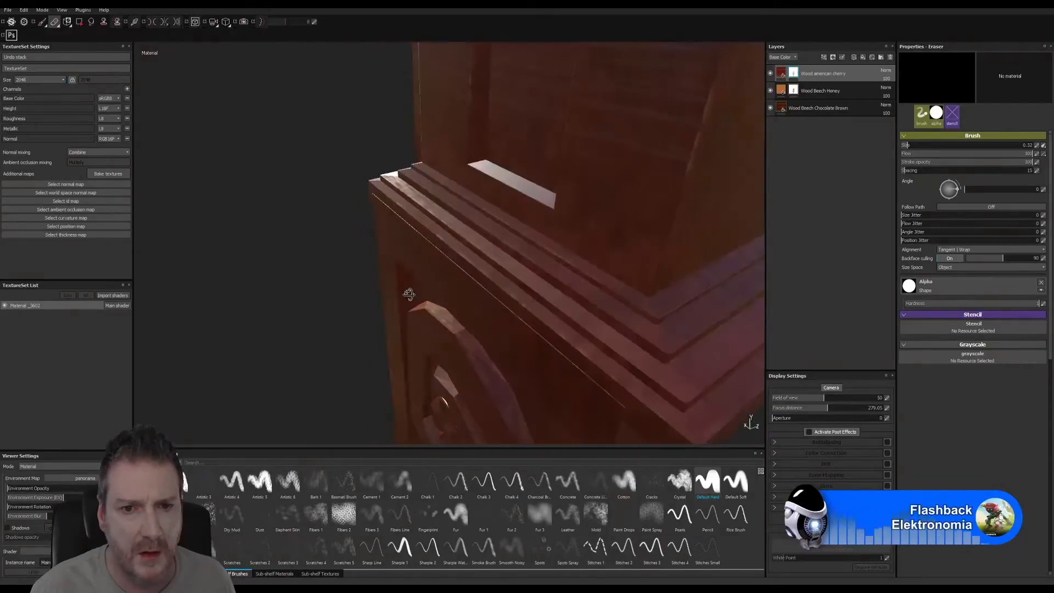
pyautogui.keyDown('alt'); pyautogui.moveTo(561, 299); pyautogui.dragTo(483, 291); pyautogui.keyUp('alt')
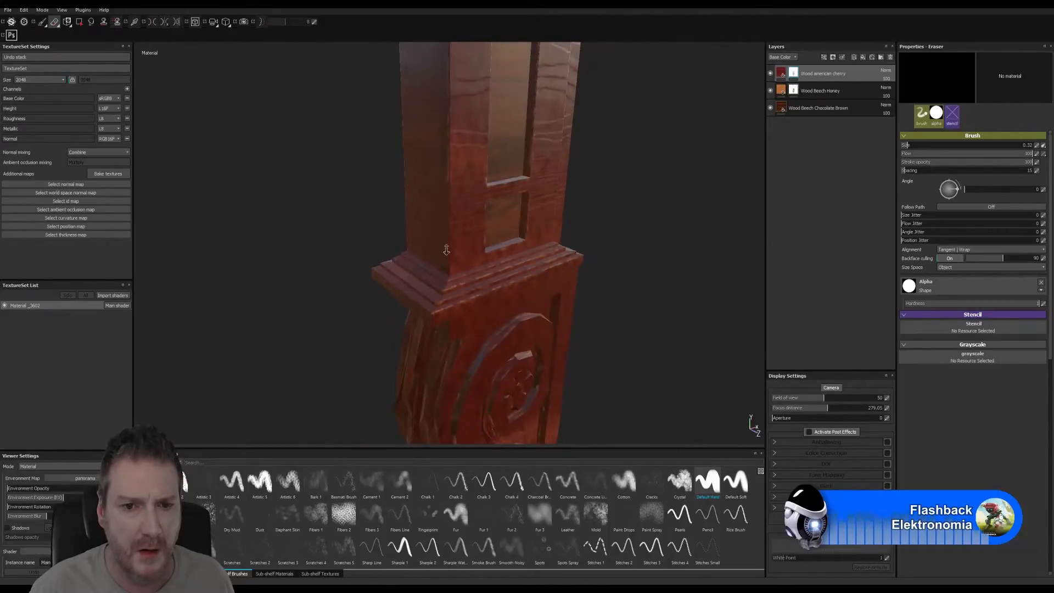
pyautogui.keyDown('alt'); pyautogui.moveTo(447, 250); pyautogui.dragTo(237, 270, button='right'); pyautogui.keyUp('alt')
pyautogui.keyDown('alt'); pyautogui.moveTo(507, 321); pyautogui.dragTo(524, 241, button='middle'); pyautogui.keyUp('alt')
pyautogui.keyDown('alt'); pyautogui.moveTo(448, 286); pyautogui.dragTo(412, 237, button='right'); pyautogui.keyUp('alt')
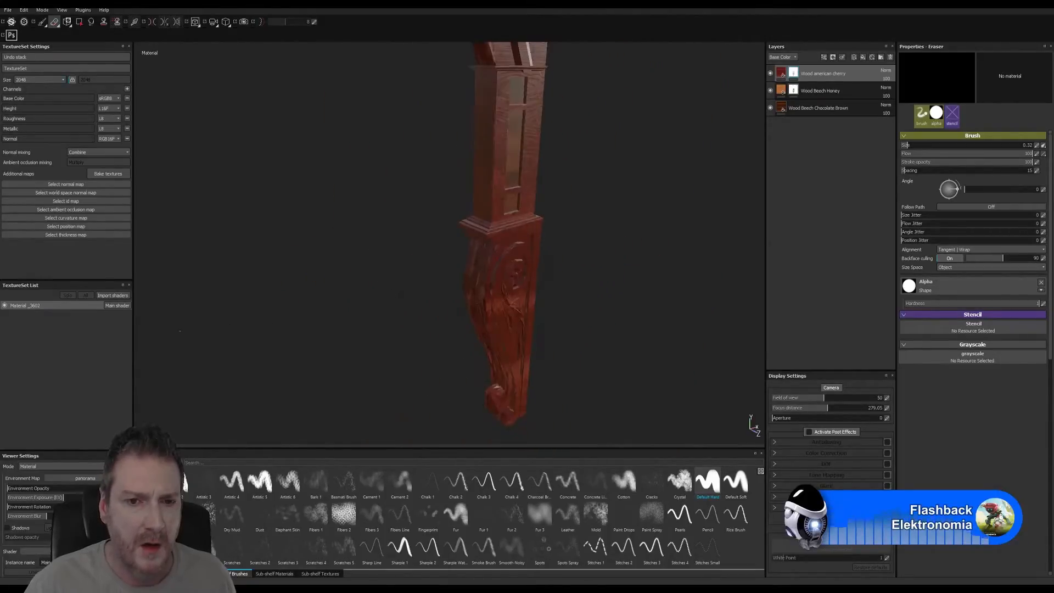
pyautogui.keyDown('alt'); pyautogui.moveTo(411, 237); pyautogui.dragTo(443, 340, button='middle'); pyautogui.keyUp('alt')
pyautogui.keyDown('alt'); pyautogui.moveTo(443, 341); pyautogui.dragTo(274, 251); pyautogui.keyUp('alt')
pyautogui.keyDown('alt'); pyautogui.moveTo(274, 251); pyautogui.dragTo(297, 231, button='middle'); pyautogui.keyUp('alt')
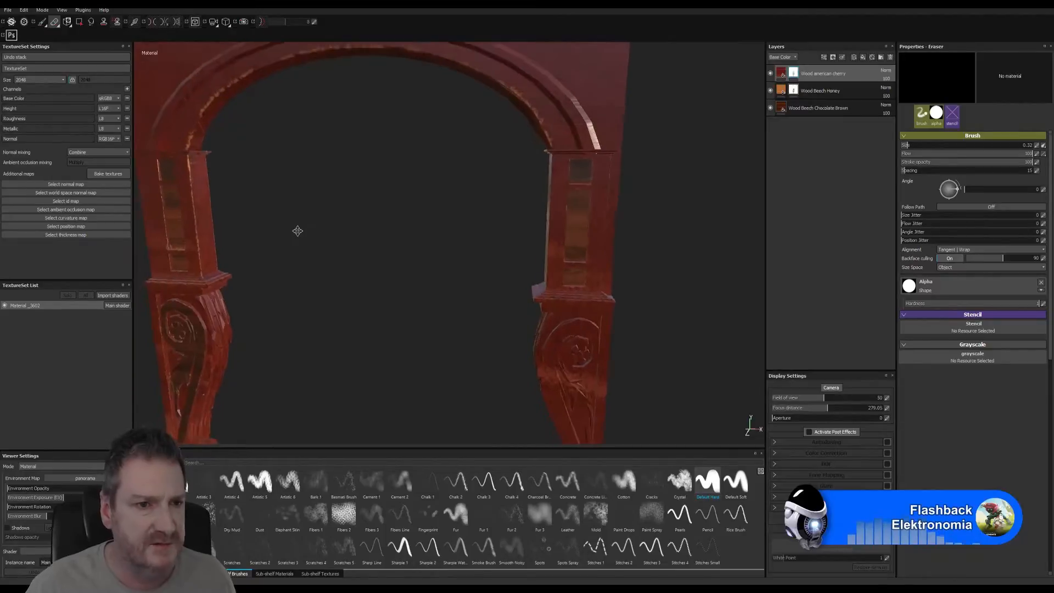
# Hide the Wood american cherry layer and select the Wood Beech Honey layer's mask to work on the column's rear panels.
pyautogui.keyDown('alt'); pyautogui.moveTo(434, 312); pyautogui.dragTo(856, 274); pyautogui.keyUp('alt')
pyautogui.keyDown('alt'); pyautogui.moveTo(534, 220); pyautogui.dragTo(359, 257, button='middle'); pyautogui.keyUp('alt')
pyautogui.keyDown('alt'); pyautogui.moveTo(358, 257); pyautogui.dragTo(511, 242); pyautogui.keyUp('alt')
pyautogui.keyDown('alt'); pyautogui.moveTo(527, 243); pyautogui.dragTo(388, 226, button='right'); pyautogui.keyUp('alt')
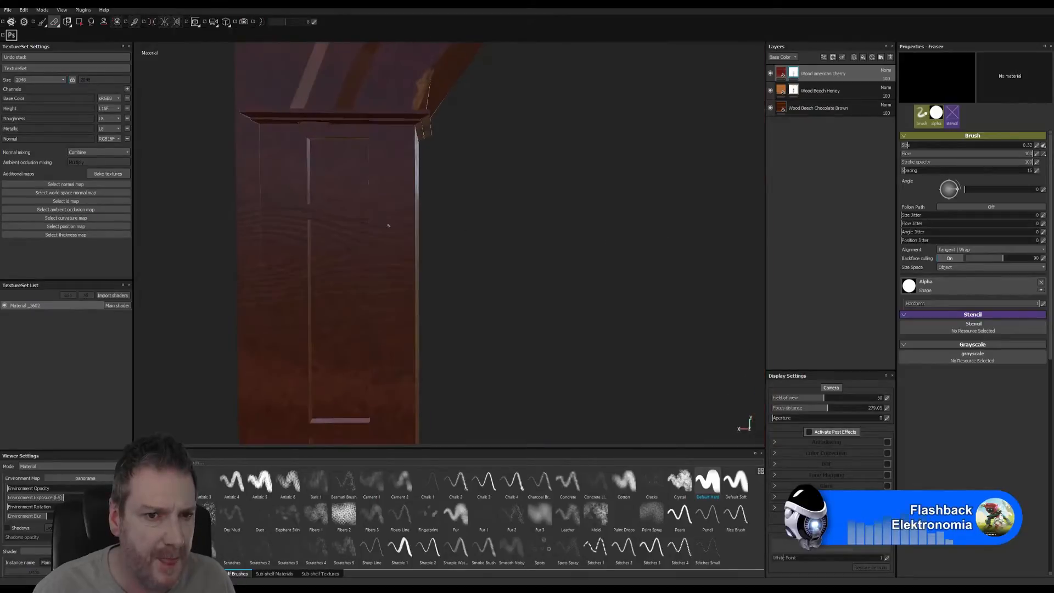
pyautogui.keyDown('alt'); pyautogui.moveTo(388, 225); pyautogui.dragTo(466, 254, button='middle'); pyautogui.keyUp('alt')
pyautogui.keyDown('alt'); pyautogui.moveTo(466, 254); pyautogui.dragTo(572, 247, button='right'); pyautogui.keyUp('alt')
pyautogui.keyDown('alt'); pyautogui.moveTo(572, 247); pyautogui.dragTo(497, 264, button='middle'); pyautogui.keyUp('alt')
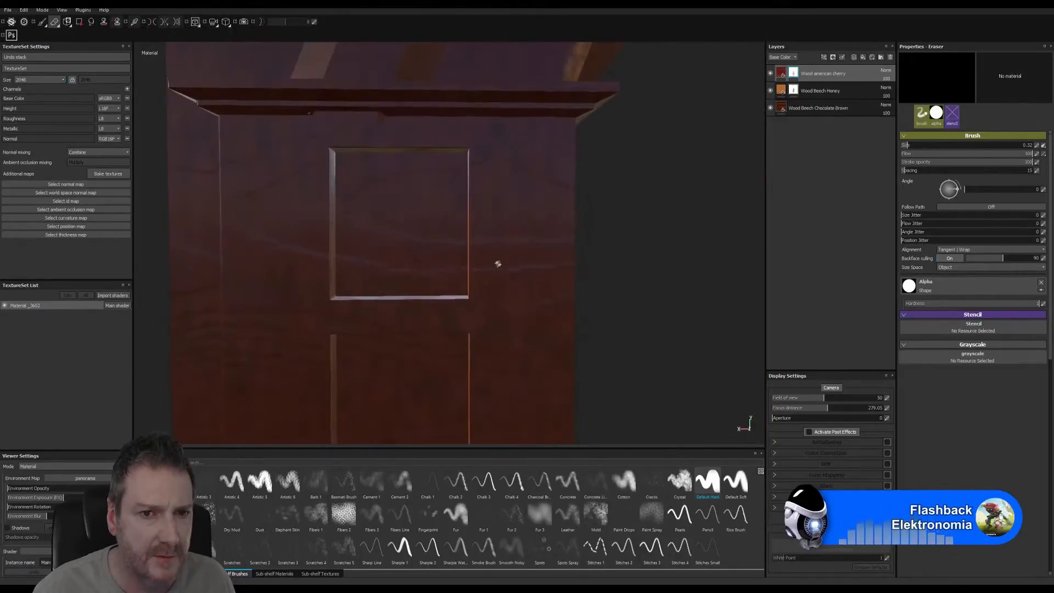
pyautogui.keyDown('alt'); pyautogui.moveTo(496, 263); pyautogui.dragTo(506, 271, button='right'); pyautogui.keyUp('alt')
pyautogui.keyDown('alt'); pyautogui.moveTo(506, 271); pyautogui.dragTo(514, 290, button='middle'); pyautogui.keyUp('alt')
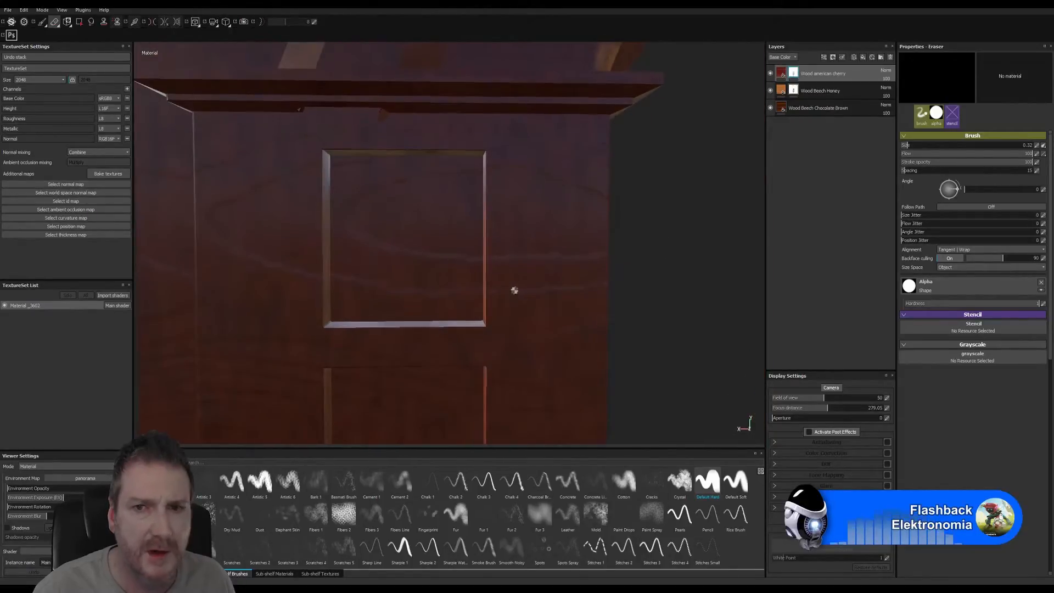
pyautogui.click(770, 73)
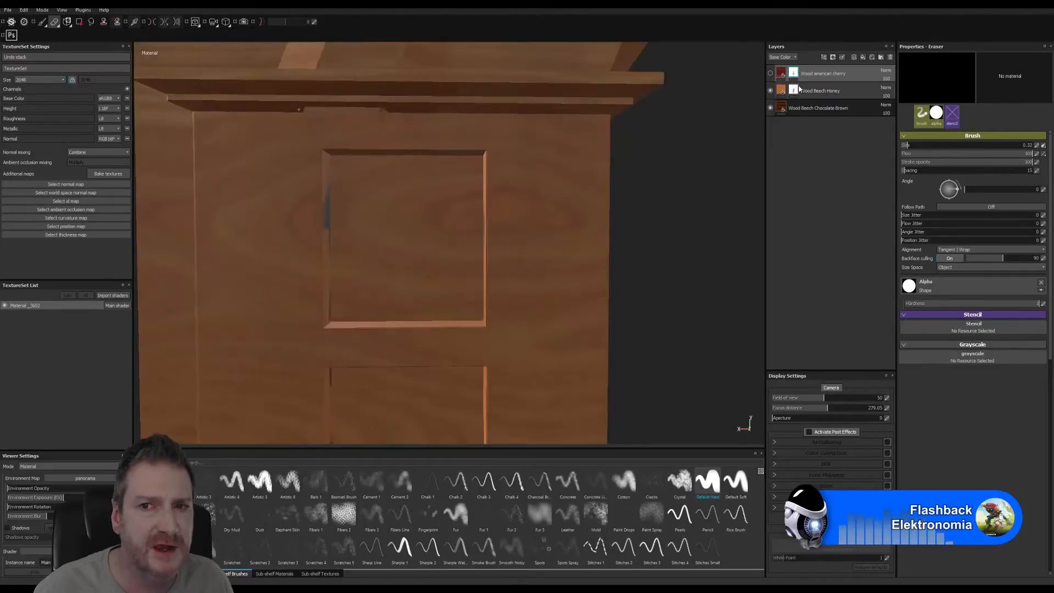
pyautogui.click(795, 93)
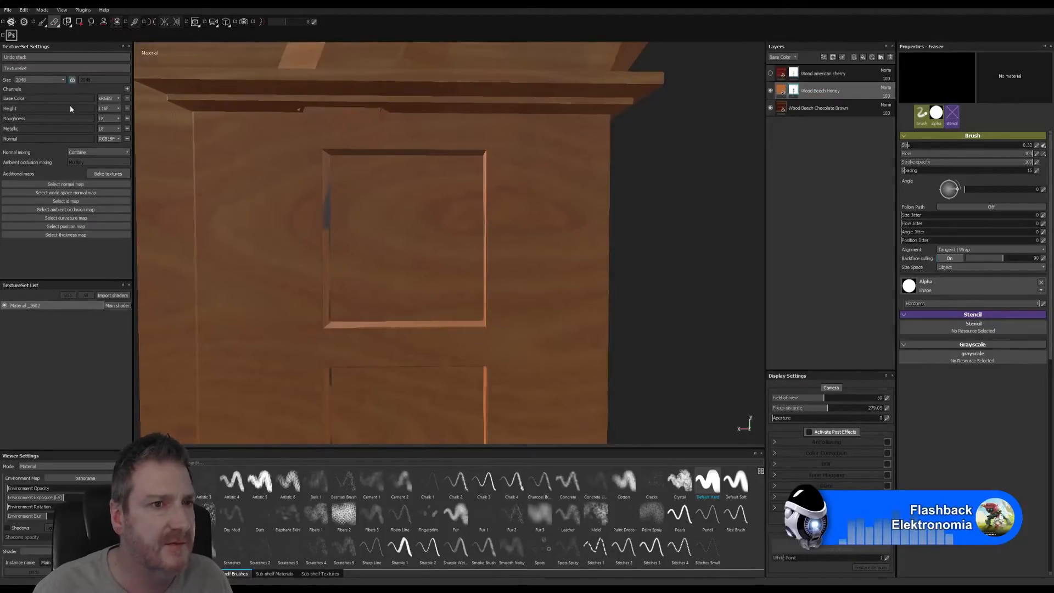
# Paint the upper square rear panel out of the Beech Honey mask in black with a reduced Default Hard brush, exposing chocolate brown wood.
pyautogui.click(44, 22)
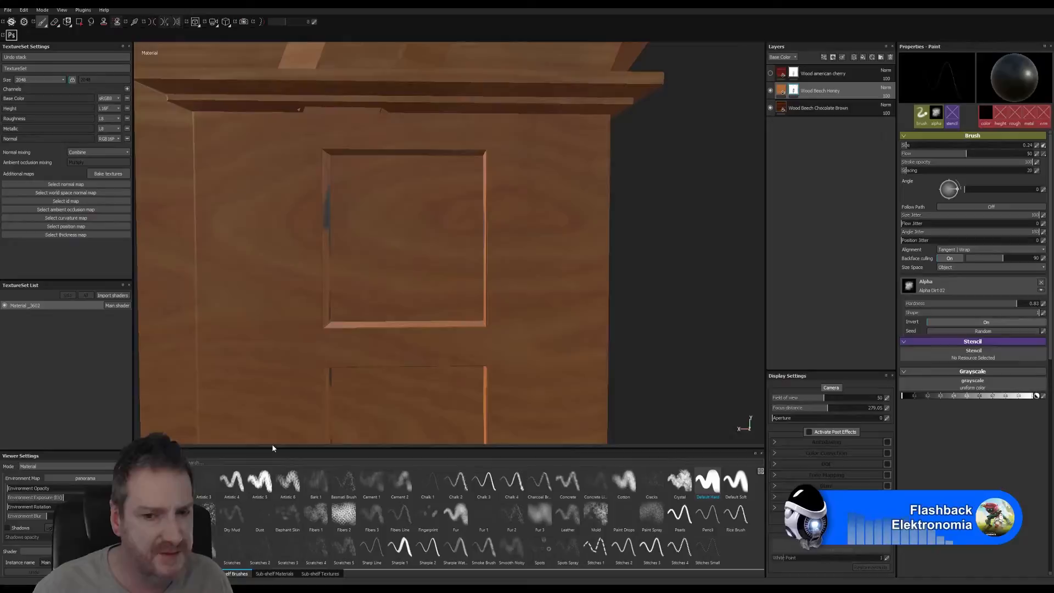
pyautogui.click(707, 482)
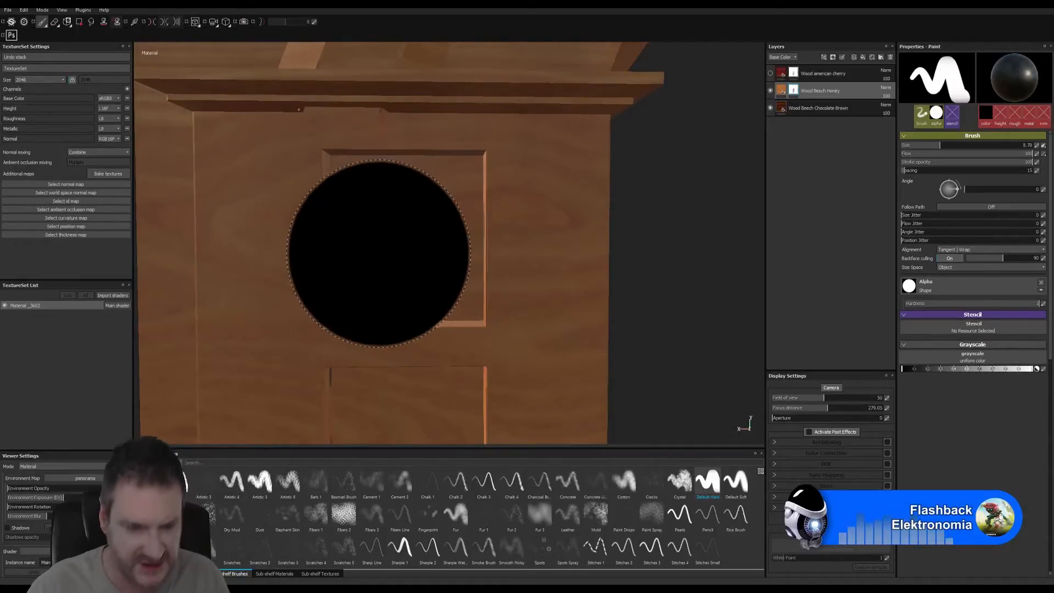
pyautogui.press('[')
pyautogui.press('[')
pyautogui.press('[')
pyautogui.press('[')
pyautogui.press('[')
pyautogui.press('[')
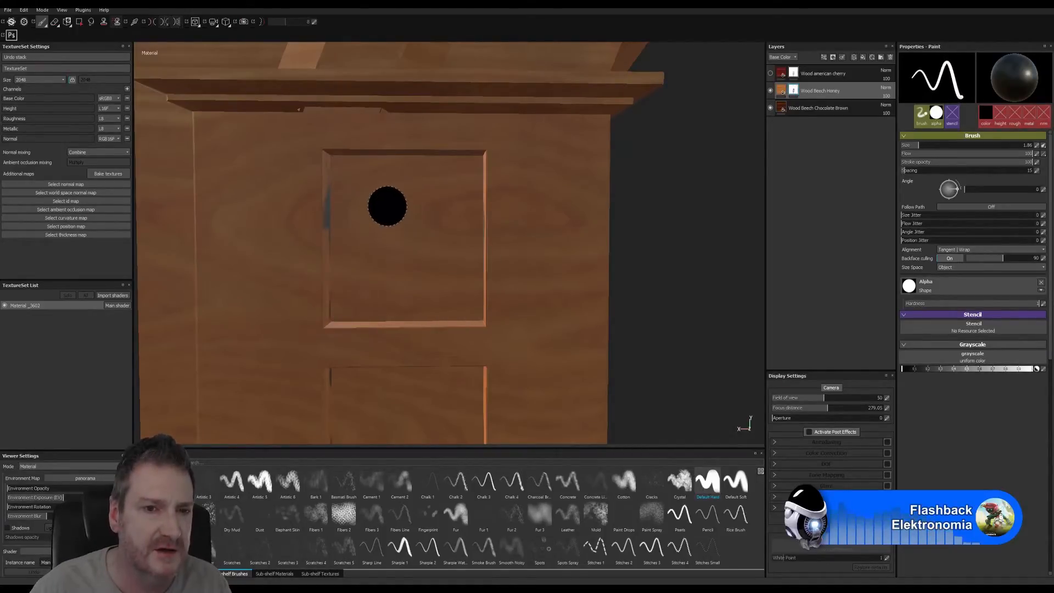
pyautogui.moveTo(388, 206)
pyautogui.mouseDown()
pyautogui.moveTo(385, 243)
pyautogui.moveTo(357, 225)
pyautogui.moveTo(406, 264)
pyautogui.moveTo(437, 250)
pyautogui.mouseUp()
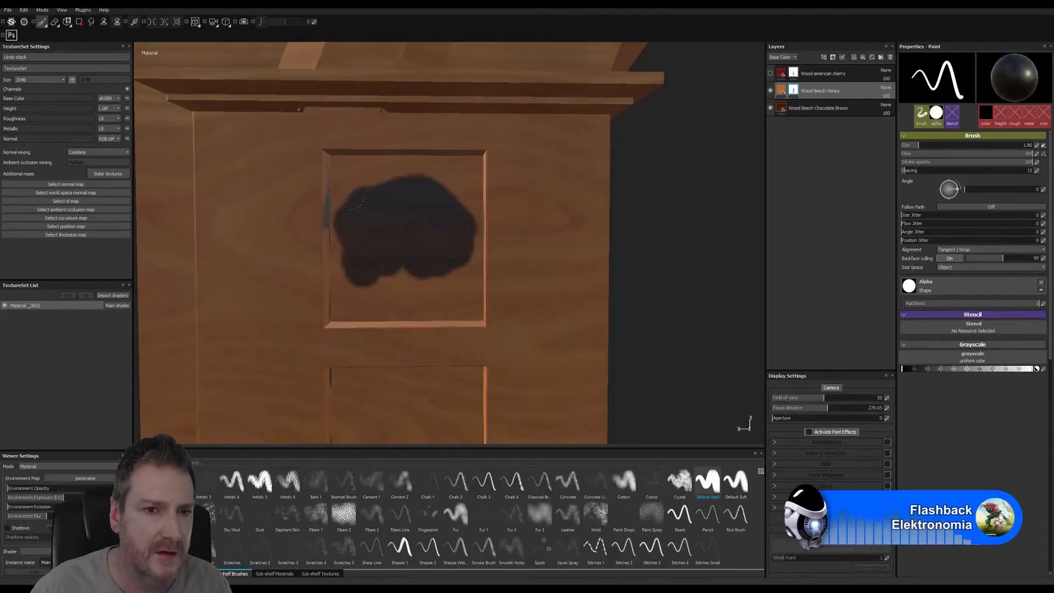
pyautogui.moveTo(348, 193)
pyautogui.mouseDown()
pyautogui.moveTo(457, 168)
pyautogui.moveTo(477, 208)
pyautogui.moveTo(474, 245)
pyautogui.moveTo(464, 235)
pyautogui.mouseUp()
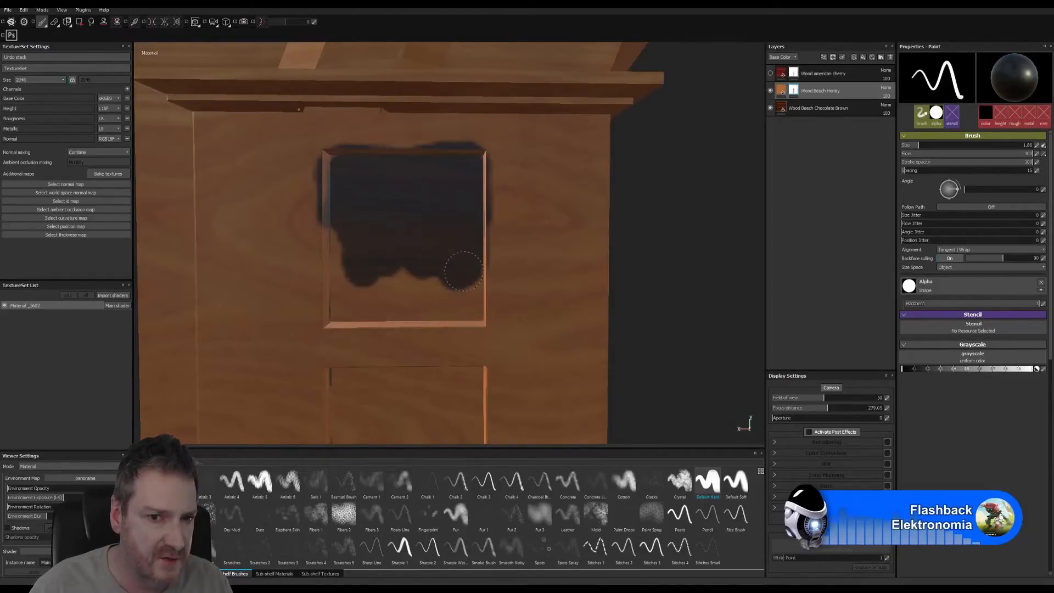
pyautogui.moveTo(465, 283)
pyautogui.mouseDown()
pyautogui.moveTo(464, 312)
pyautogui.moveTo(344, 308)
pyautogui.moveTo(347, 234)
pyautogui.mouseUp()
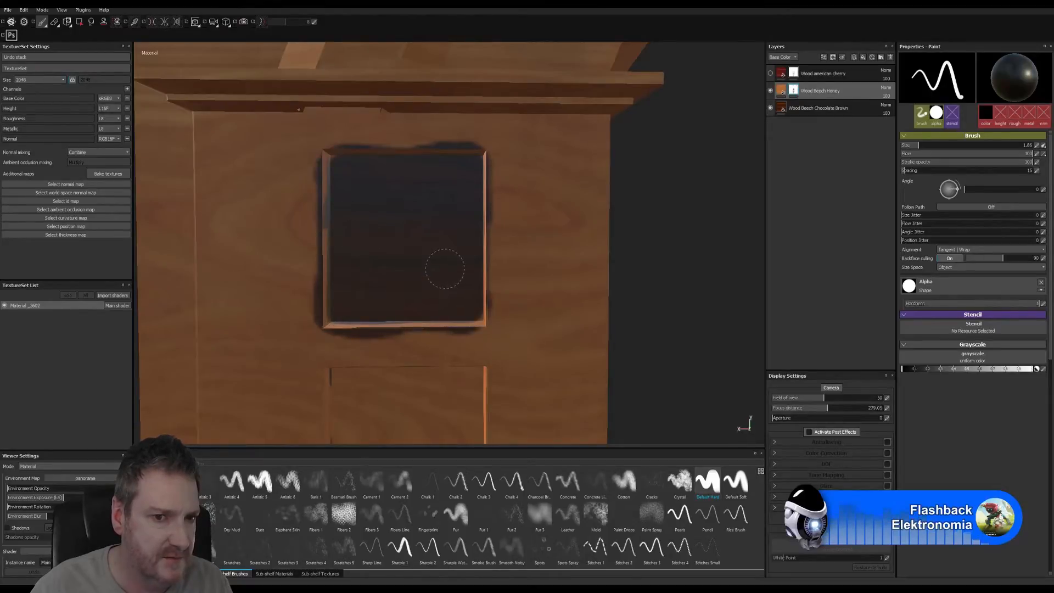
# Erase the dark overspill around the upper square panel's frame with the Eraser enlarged to size 1.37.
pyautogui.click(55, 21)
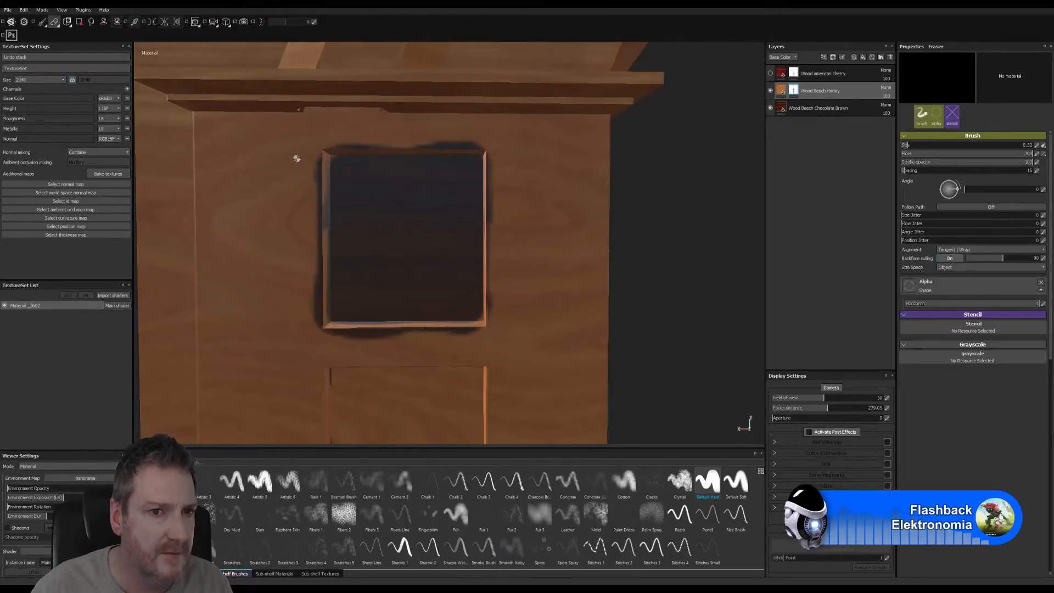
pyautogui.press(']')
pyautogui.press(']')
pyautogui.press(']')
pyautogui.press(']')
pyautogui.press(']')
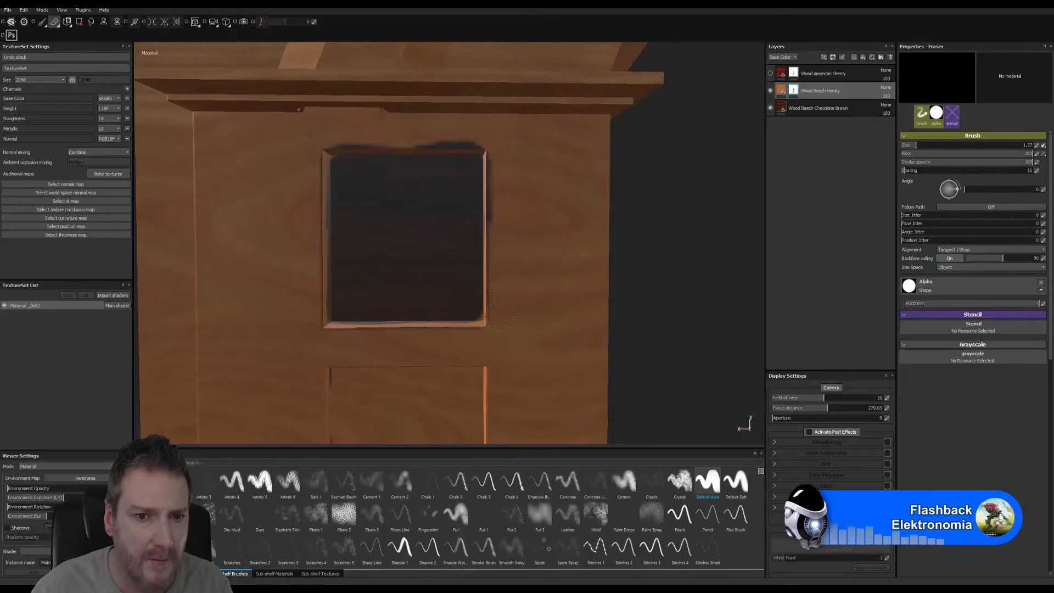
pyautogui.moveTo(500, 315); pyautogui.dragTo(503, 233)
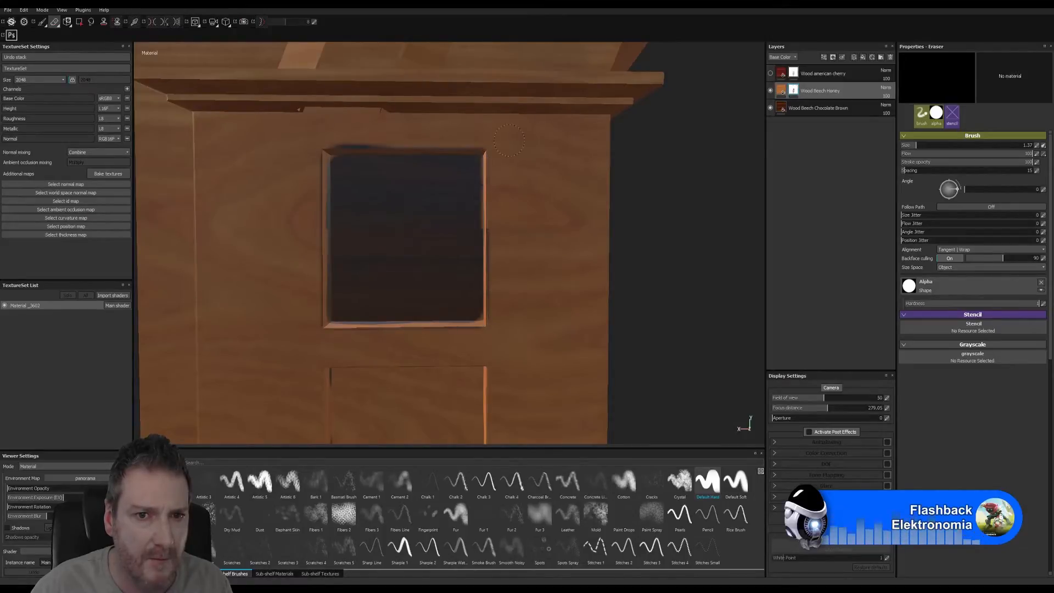
pyautogui.moveTo(316, 136); pyautogui.dragTo(483, 139)
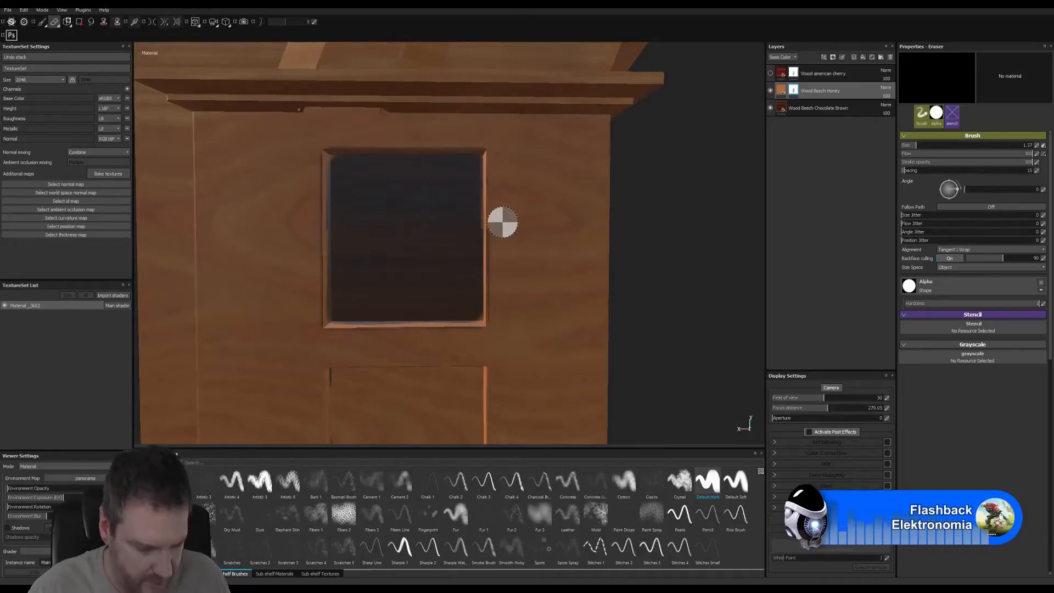
# Clean the dark spill off the upper square panel's side bevels with the Eraser, working from an oblique angle.
pyautogui.moveTo(503, 222)
pyautogui.keyDown('alt'); pyautogui.mouseDown(button='right')
pyautogui.moveTo(538, 181)
pyautogui.moveTo(579, 209)
pyautogui.mouseUp(button='right'); pyautogui.keyUp('alt')
pyautogui.keyDown('alt'); pyautogui.moveTo(578, 209); pyautogui.dragTo(421, 216); pyautogui.keyUp('alt')
pyautogui.keyDown('alt'); pyautogui.moveTo(421, 216); pyautogui.dragTo(880, 238, button='right'); pyautogui.keyUp('alt')
pyautogui.keyDown('alt'); pyautogui.moveTo(549, 257); pyautogui.dragTo(610, 239, button='right'); pyautogui.keyUp('alt')
pyautogui.moveTo(444, 203)
pyautogui.keyDown('alt'); pyautogui.mouseDown()
pyautogui.moveTo(381, 167)
pyautogui.moveTo(608, 195)
pyautogui.moveTo(537, 233)
pyautogui.moveTo(473, 247)
pyautogui.moveTo(489, 232)
pyautogui.mouseUp(); pyautogui.keyUp('alt')
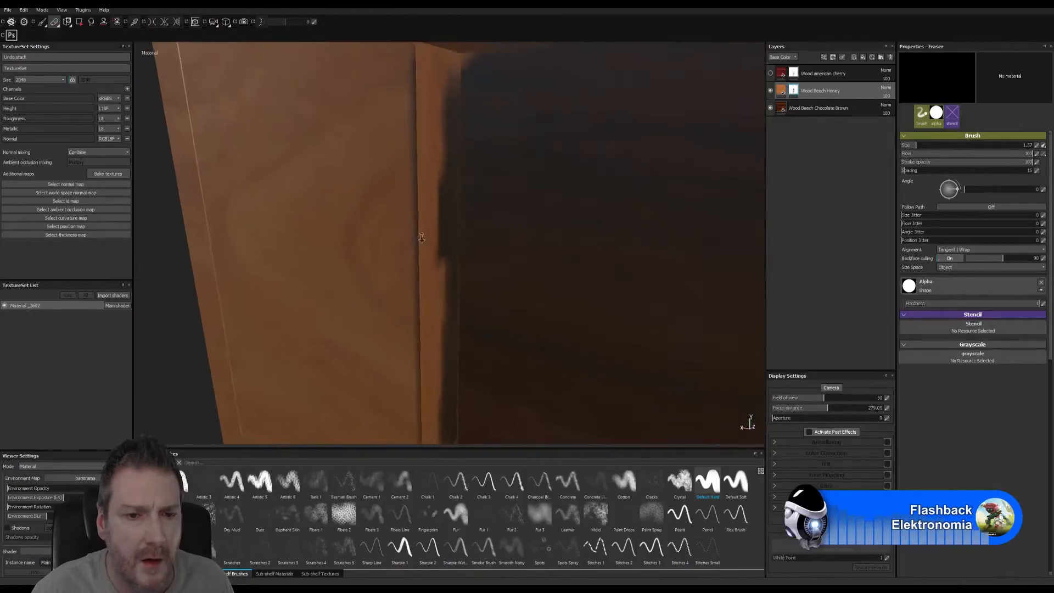
pyautogui.keyDown('alt'); pyautogui.moveTo(489, 232); pyautogui.dragTo(334, 287, button='right'); pyautogui.keyUp('alt')
pyautogui.keyDown('alt'); pyautogui.moveTo(430, 274); pyautogui.dragTo(330, 288, button='right'); pyautogui.keyUp('alt')
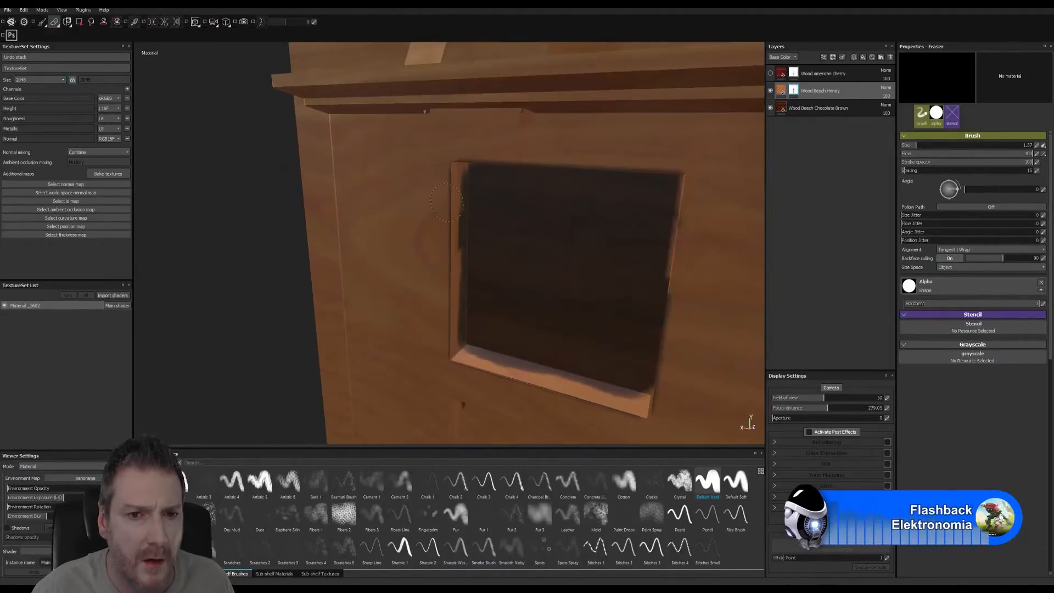
pyautogui.keyDown('alt'); pyautogui.moveTo(436, 357); pyautogui.dragTo(476, 294); pyautogui.keyUp('alt')
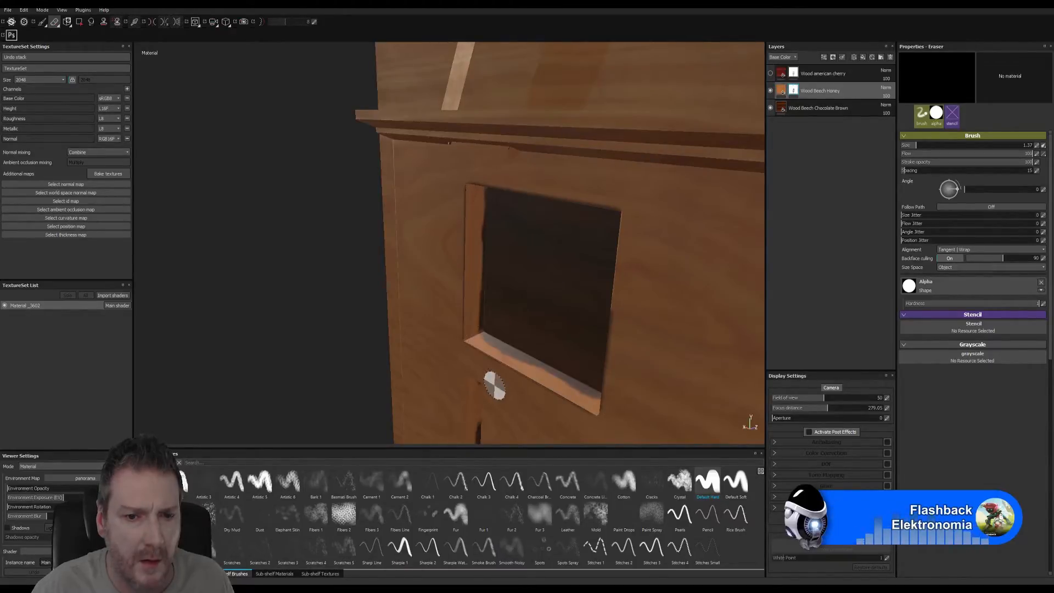
# Paint the upper part of the long middle panel out of the Beech Honey mask, up to its top and side edges.
pyautogui.keyDown('alt'); pyautogui.moveTo(494, 382); pyautogui.dragTo(606, 283); pyautogui.keyUp('alt')
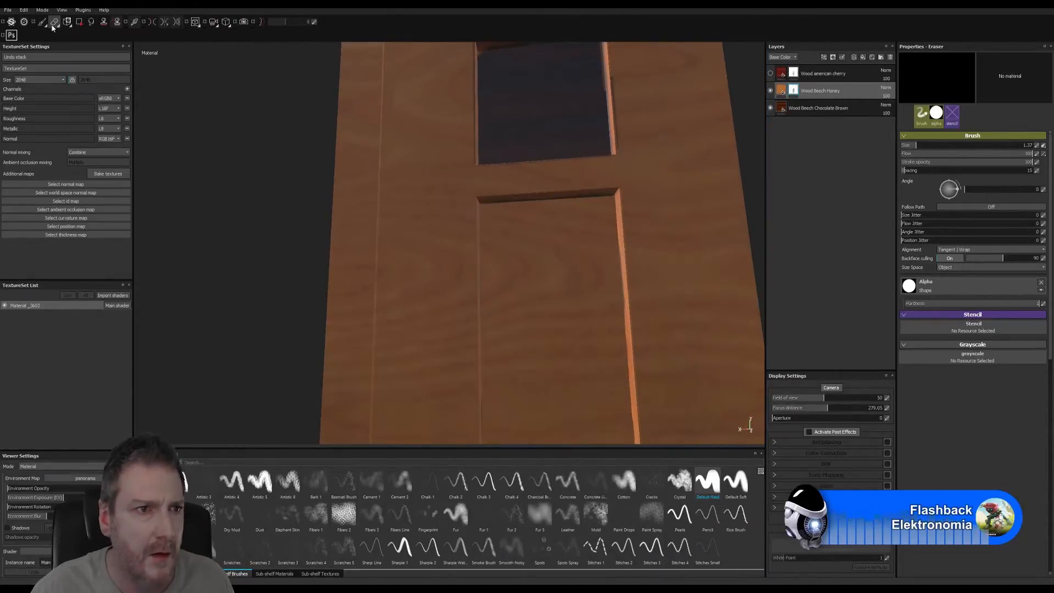
pyautogui.press('p')
pyautogui.moveTo(504, 240)
pyautogui.mouseDown()
pyautogui.moveTo(540, 251)
pyautogui.moveTo(587, 319)
pyautogui.moveTo(560, 346)
pyautogui.moveTo(515, 264)
pyautogui.mouseUp()
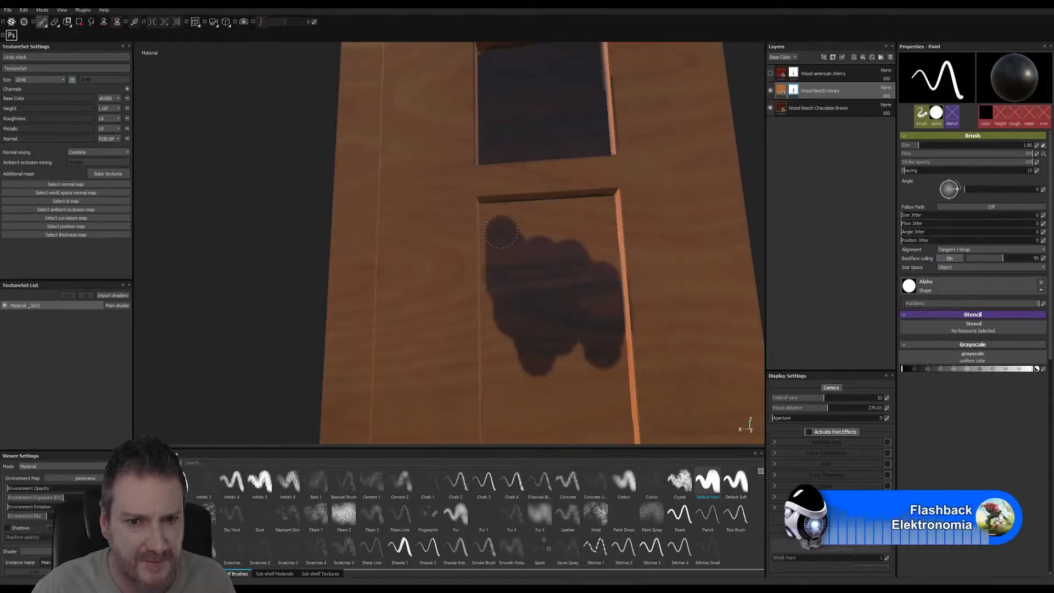
pyautogui.moveTo(505, 213); pyautogui.dragTo(596, 203)
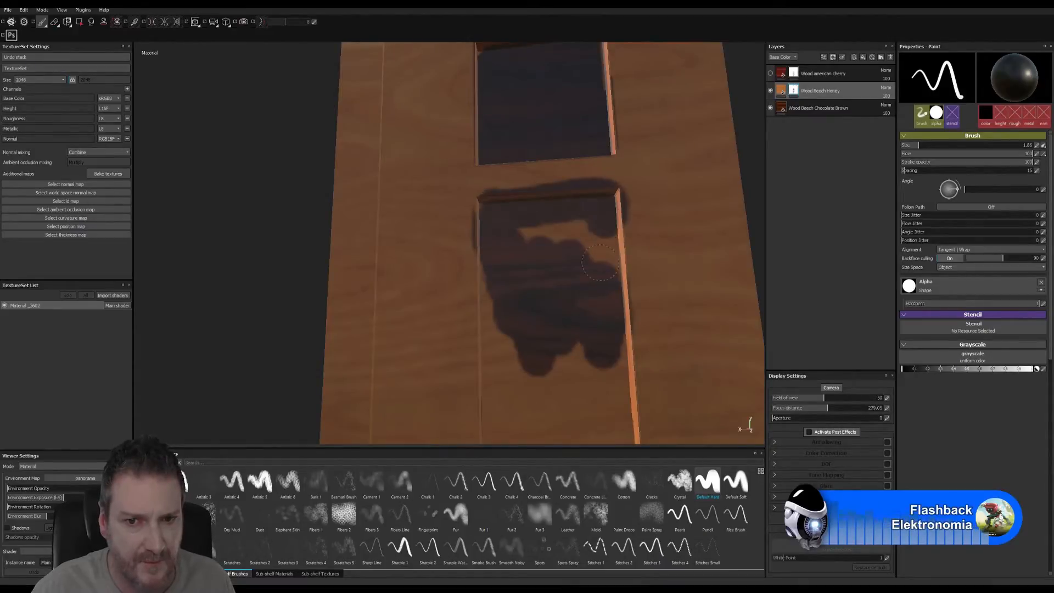
pyautogui.moveTo(600, 262)
pyautogui.mouseDown()
pyautogui.moveTo(529, 252)
pyautogui.moveTo(504, 296)
pyautogui.mouseUp()
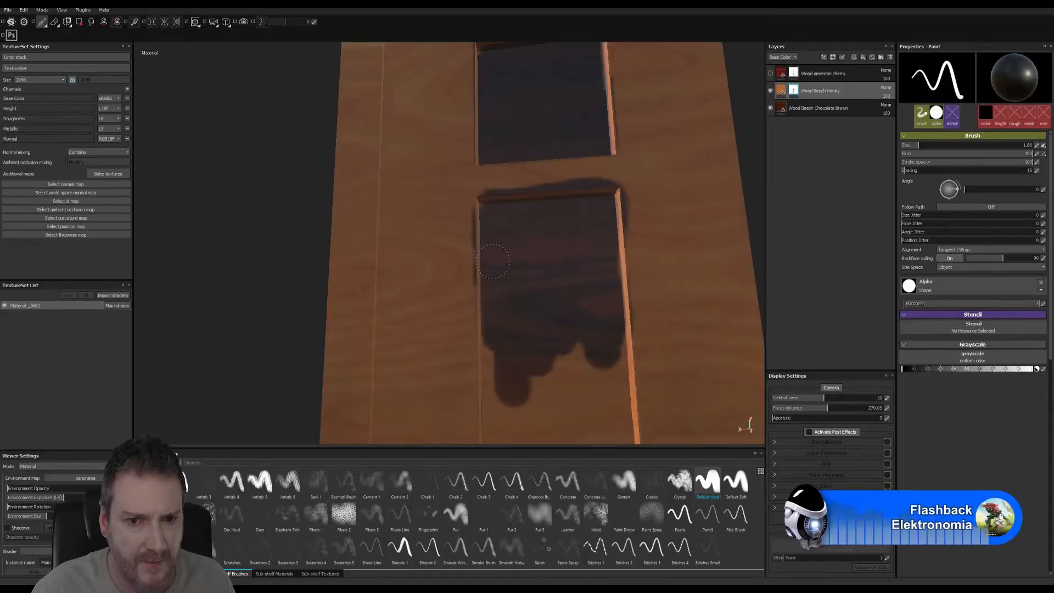
pyautogui.moveTo(571, 394)
pyautogui.mouseDown()
pyautogui.moveTo(601, 398)
pyautogui.moveTo(604, 337)
pyautogui.mouseUp()
# Continue masking out the Beech Honey wood down the rest of the long middle panel to its bottom edge.
pyautogui.keyDown('alt'); pyautogui.moveTo(585, 372); pyautogui.dragTo(567, 234, button='middle'); pyautogui.keyUp('alt')
pyautogui.moveTo(546, 300); pyautogui.dragTo(516, 295)
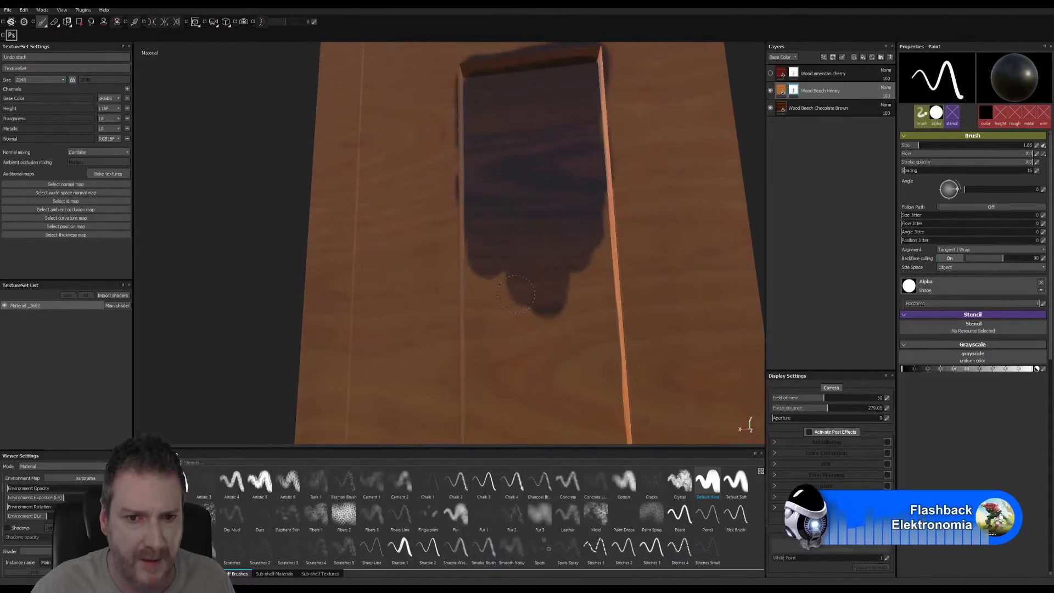
pyautogui.moveTo(481, 238)
pyautogui.mouseDown()
pyautogui.moveTo(481, 404)
pyautogui.moveTo(592, 274)
pyautogui.moveTo(589, 211)
pyautogui.moveTo(596, 378)
pyautogui.mouseUp()
pyautogui.keyDown('alt'); pyautogui.moveTo(550, 400); pyautogui.dragTo(560, 203, button='middle'); pyautogui.keyUp('alt')
pyautogui.moveTo(548, 179)
pyautogui.mouseDown()
pyautogui.moveTo(509, 230)
pyautogui.moveTo(493, 343)
pyautogui.moveTo(525, 280)
pyautogui.moveTo(619, 180)
pyautogui.mouseUp()
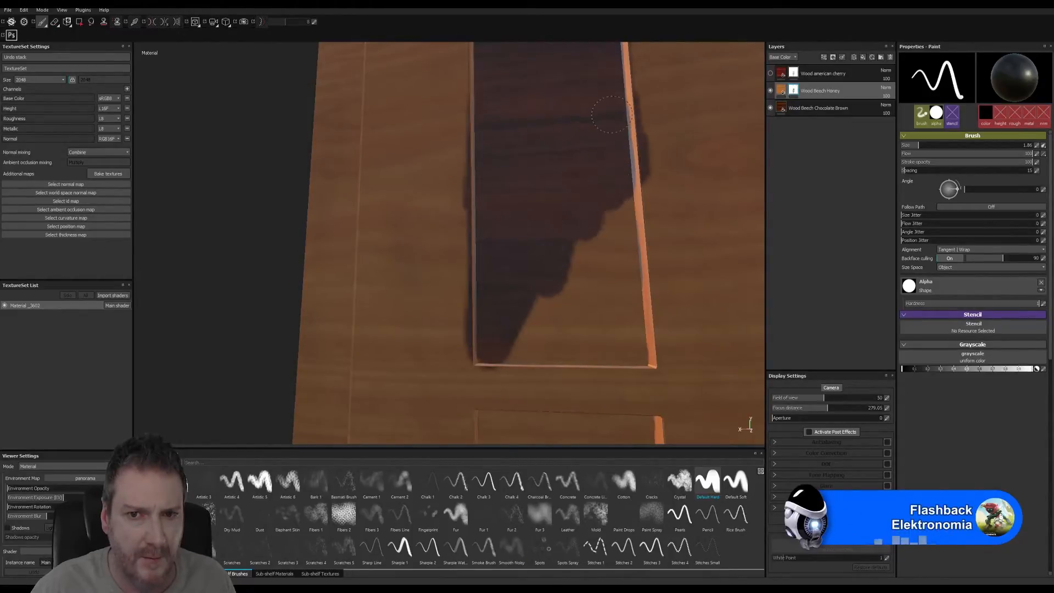
pyautogui.moveTo(611, 114); pyautogui.dragTo(611, 287)
pyautogui.moveTo(621, 185)
pyautogui.mouseDown()
pyautogui.moveTo(627, 339)
pyautogui.moveTo(535, 355)
pyautogui.moveTo(590, 311)
pyautogui.mouseUp()
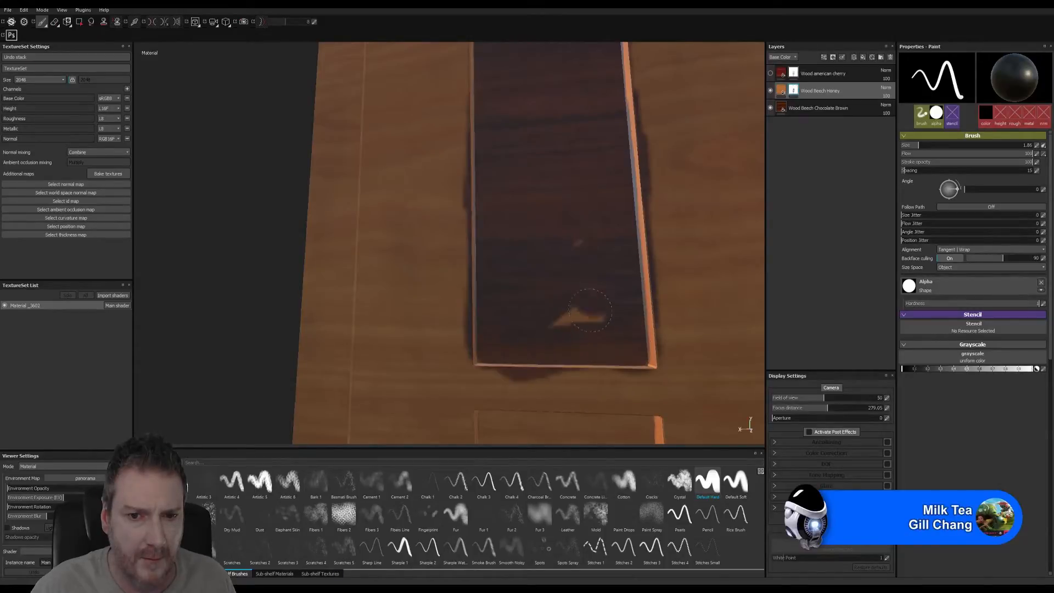
# Erase the dark overspill along the sides, bottom and top of the long middle panel's frame.
pyautogui.press('e')
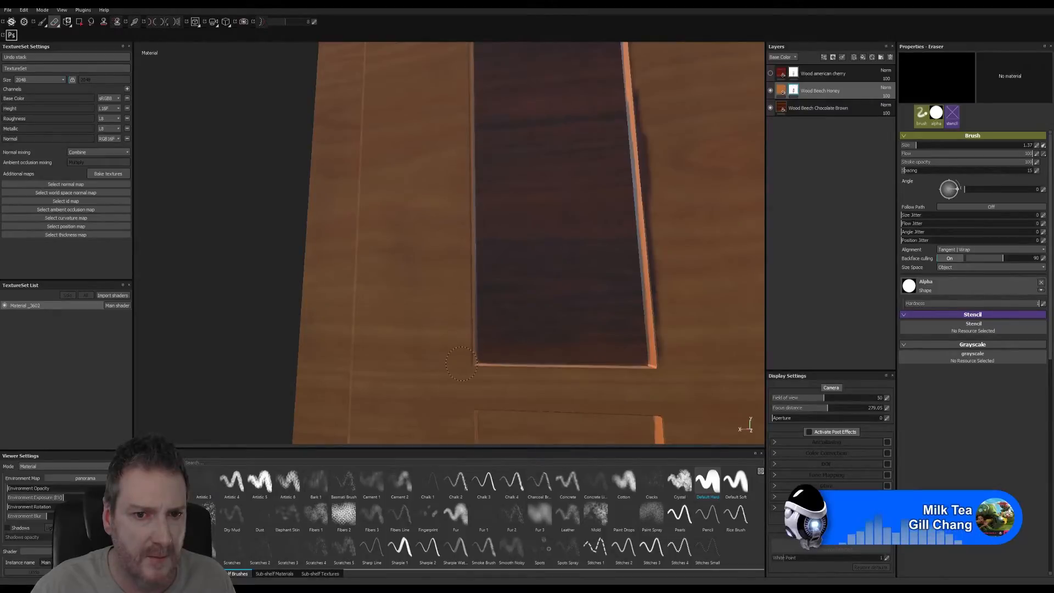
pyautogui.keyDown('alt'); pyautogui.moveTo(351, 269); pyautogui.dragTo(261, 341, button='middle'); pyautogui.keyUp('alt')
pyautogui.keyDown('alt'); pyautogui.moveTo(538, 268); pyautogui.dragTo(657, 275); pyautogui.keyUp('alt')
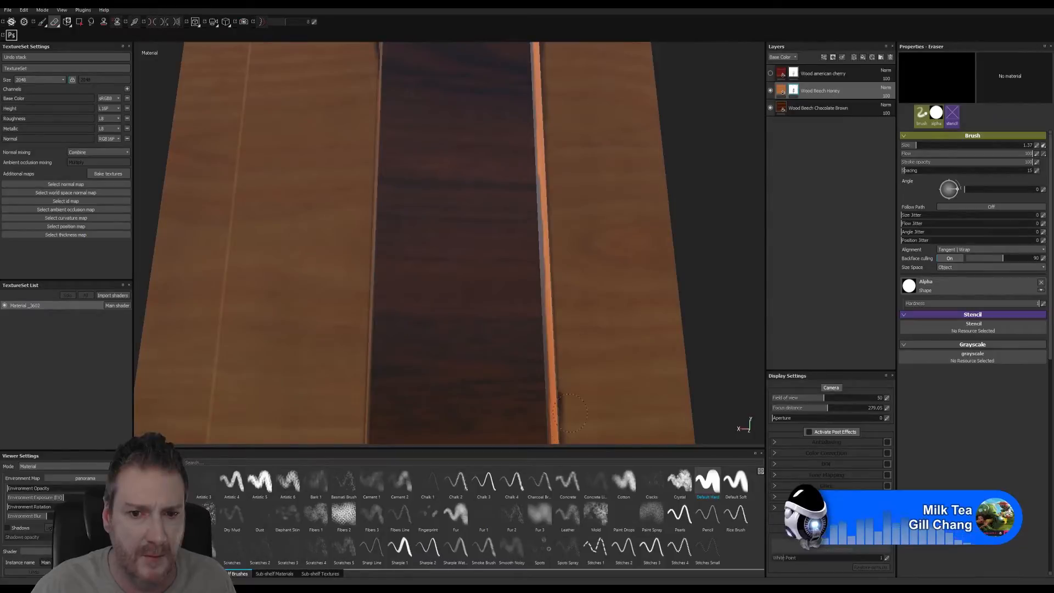
pyautogui.moveTo(570, 412); pyautogui.dragTo(573, 429)
pyautogui.keyDown('alt'); pyautogui.moveTo(588, 376); pyautogui.dragTo(593, 303, button='middle'); pyautogui.keyUp('alt')
pyautogui.moveTo(570, 335); pyautogui.dragTo(571, 378)
pyautogui.moveTo(560, 176)
pyautogui.keyDown('alt'); pyautogui.mouseDown(button='middle')
pyautogui.moveTo(562, 352)
pyautogui.moveTo(565, 294)
pyautogui.mouseUp(button='middle'); pyautogui.keyUp('alt')
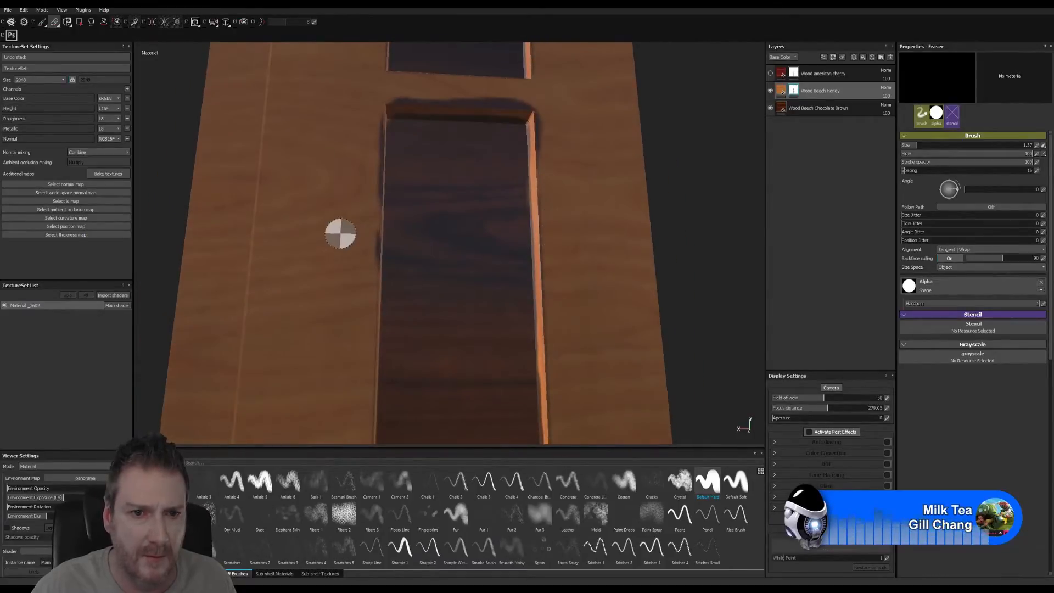
pyautogui.moveTo(473, 180)
pyautogui.keyDown('alt'); pyautogui.mouseDown(button='middle')
pyautogui.moveTo(472, 309)
pyautogui.moveTo(466, 300)
pyautogui.mouseUp(button='middle'); pyautogui.keyUp('alt')
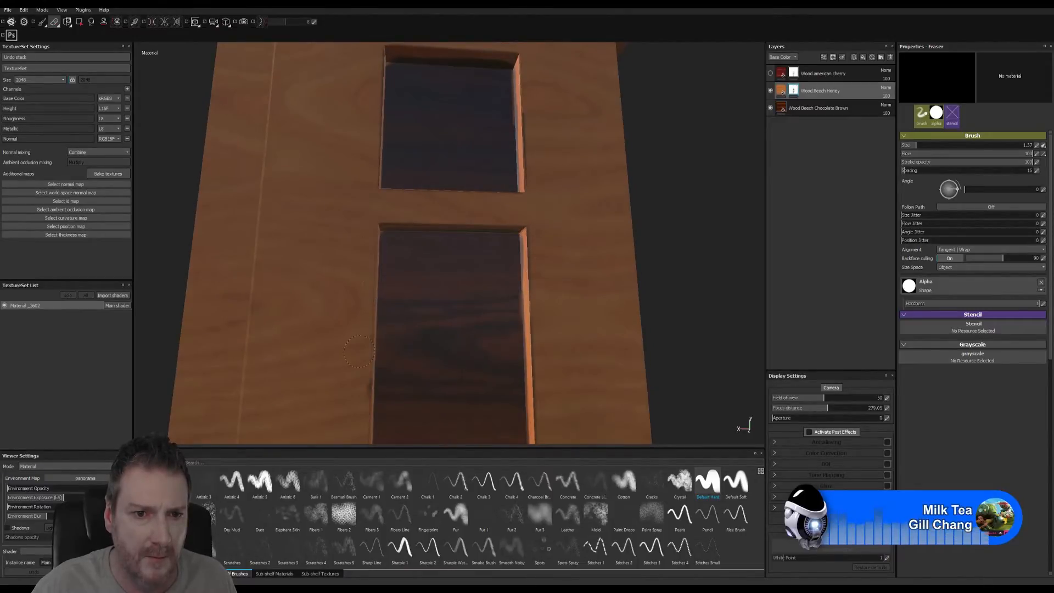
# Paint the lower square panel out of the Beech Honey mask, filling the whole recess with chocolate brown wood.
pyautogui.keyDown('alt'); pyautogui.moveTo(454, 324); pyautogui.dragTo(474, 115, button='middle'); pyautogui.keyUp('alt')
pyautogui.keyDown('alt'); pyautogui.moveTo(496, 346); pyautogui.dragTo(519, 140, button='middle'); pyautogui.keyUp('alt')
pyautogui.keyDown('alt'); pyautogui.moveTo(510, 330); pyautogui.dragTo(512, 248, button='middle'); pyautogui.keyUp('alt')
pyautogui.press('1')
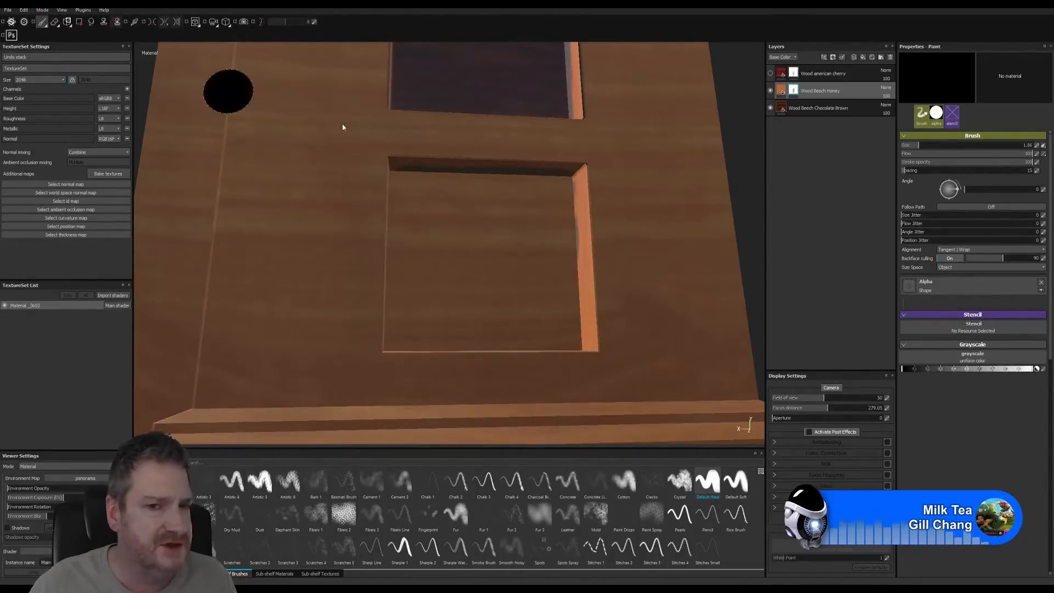
pyautogui.moveTo(475, 224)
pyautogui.mouseDown()
pyautogui.moveTo(431, 280)
pyautogui.moveTo(560, 258)
pyautogui.moveTo(434, 207)
pyautogui.moveTo(400, 223)
pyautogui.moveTo(405, 196)
pyautogui.moveTo(545, 194)
pyautogui.moveTo(563, 332)
pyautogui.moveTo(398, 329)
pyautogui.moveTo(381, 228)
pyautogui.moveTo(534, 287)
pyautogui.mouseUp()
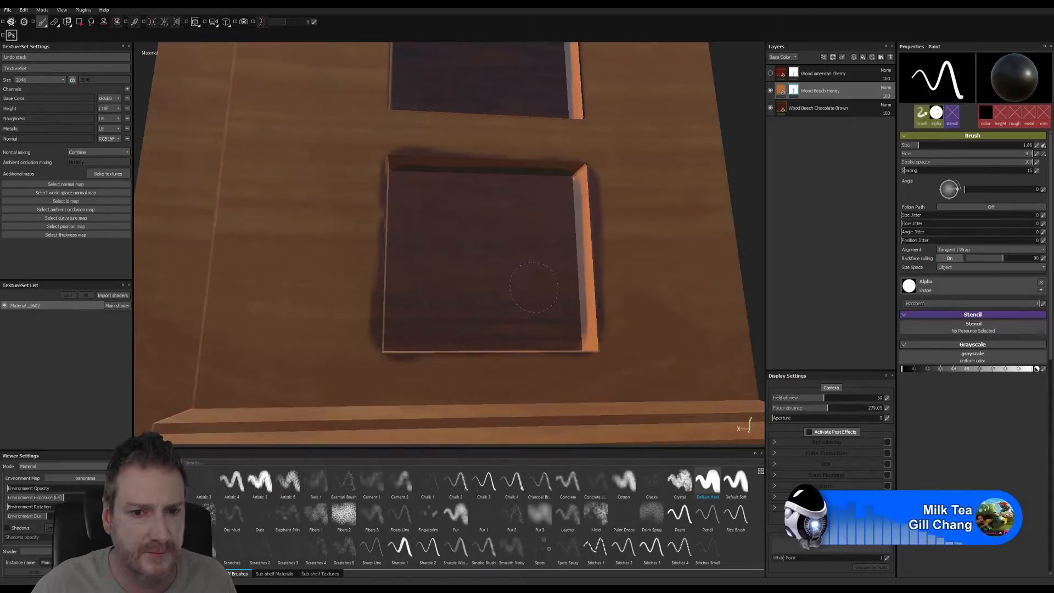
# Erase the dark overspill around the lower square panel's frame, and repaint the recess's upper left corner in the Beech Honey mask.
pyautogui.click(54, 22)
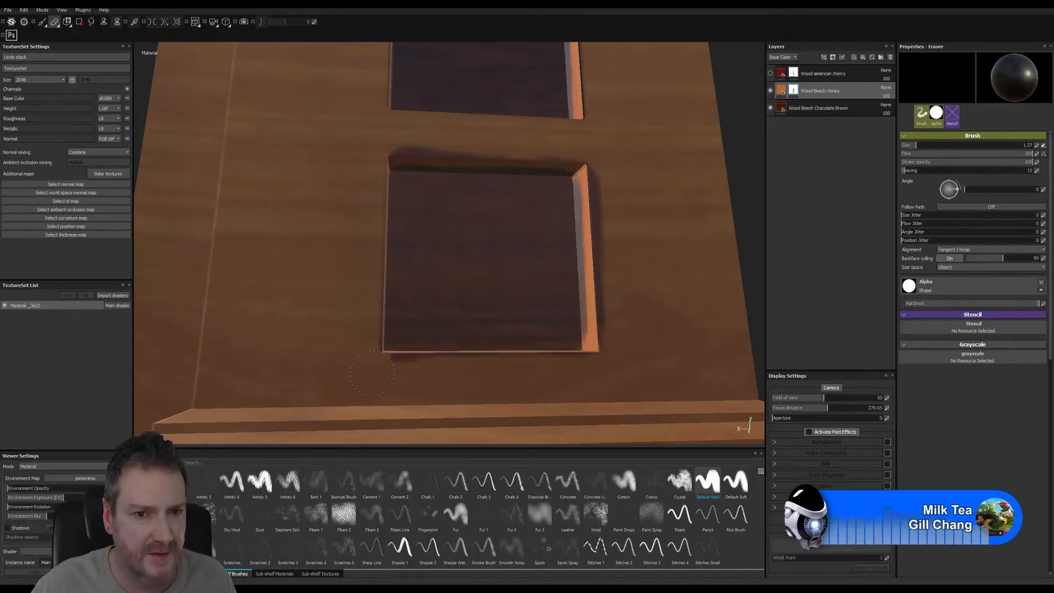
pyautogui.moveTo(371, 372); pyautogui.dragTo(479, 375)
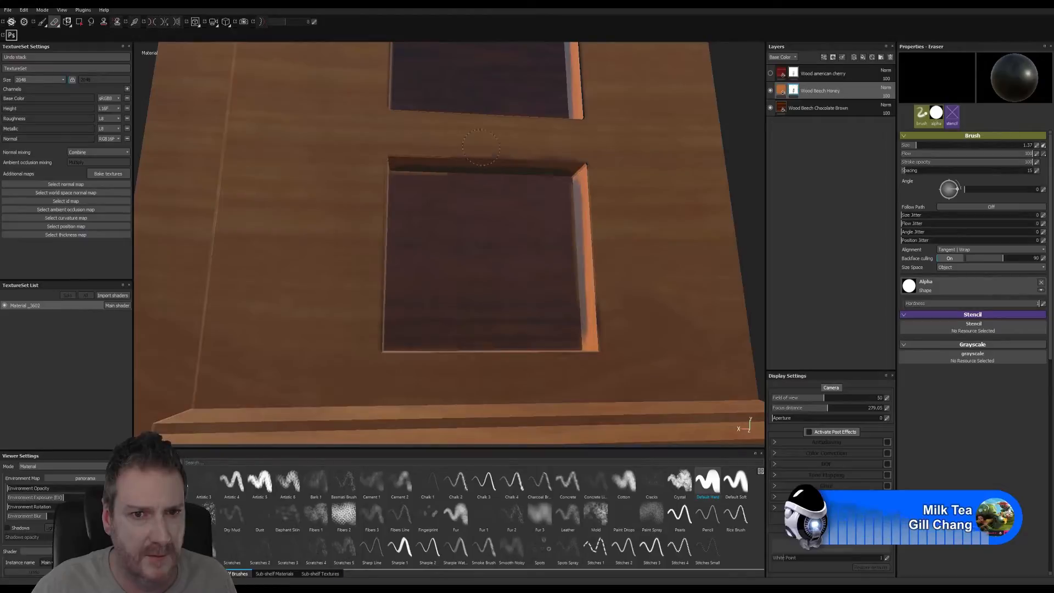
pyautogui.click(42, 22)
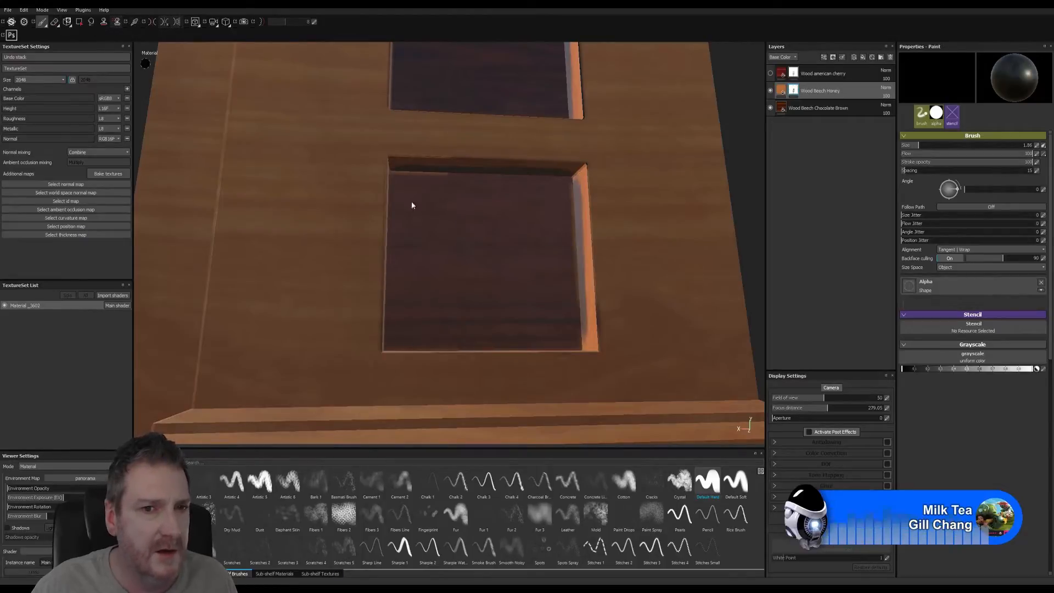
pyautogui.scroll(5, 416, 203)
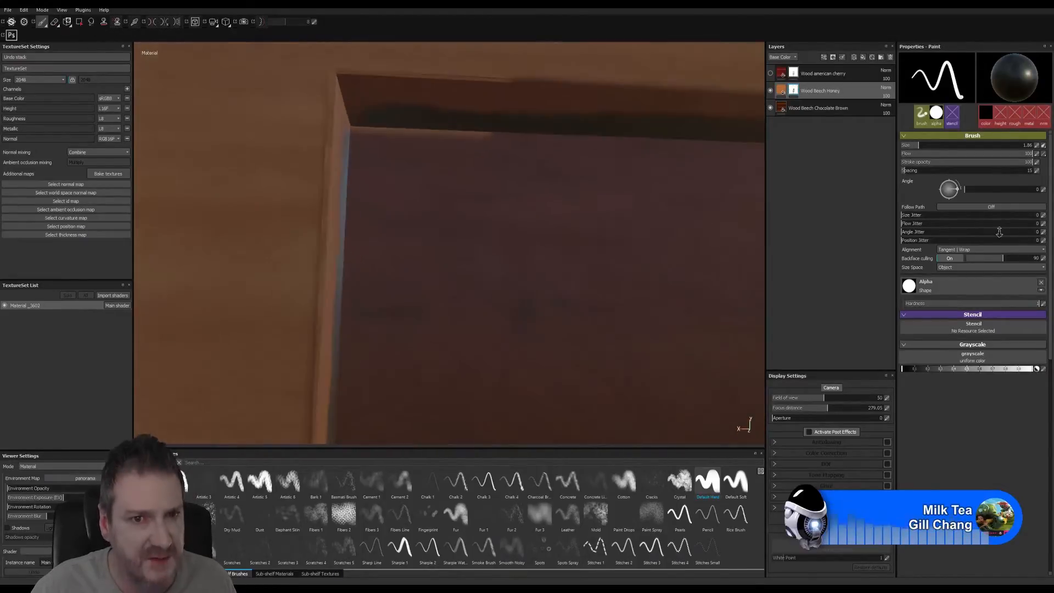
pyautogui.moveTo(458, 174); pyautogui.dragTo(392, 168)
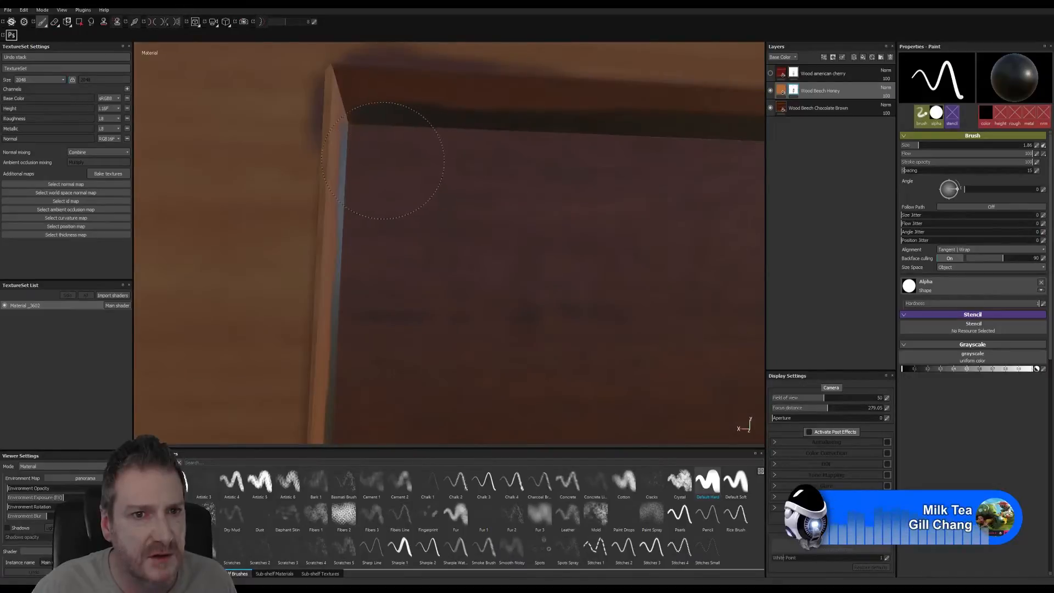
# Erase the new overspill outside the lower square panel's upper left corner, and repaint the strip along the recess's top edge.
pyautogui.scroll(-3, 583, 221)
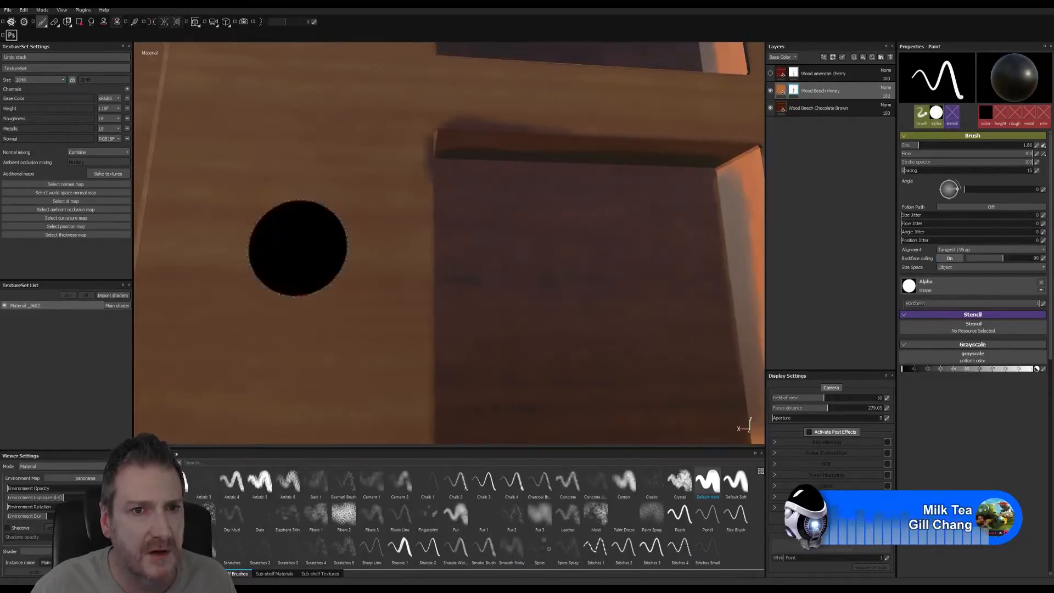
pyautogui.click(55, 22)
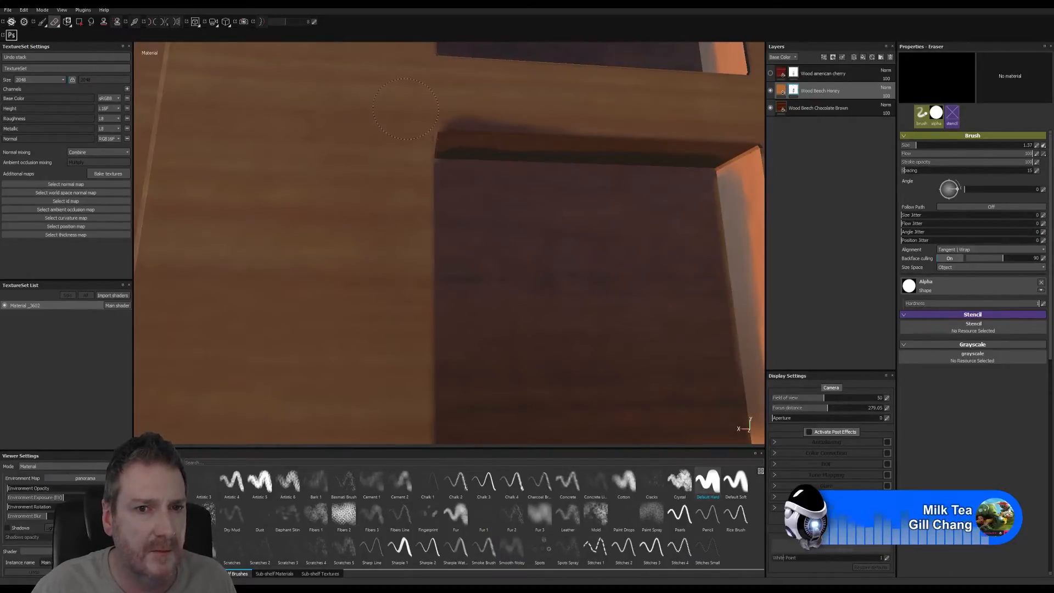
pyautogui.moveTo(405, 109); pyautogui.dragTo(545, 113)
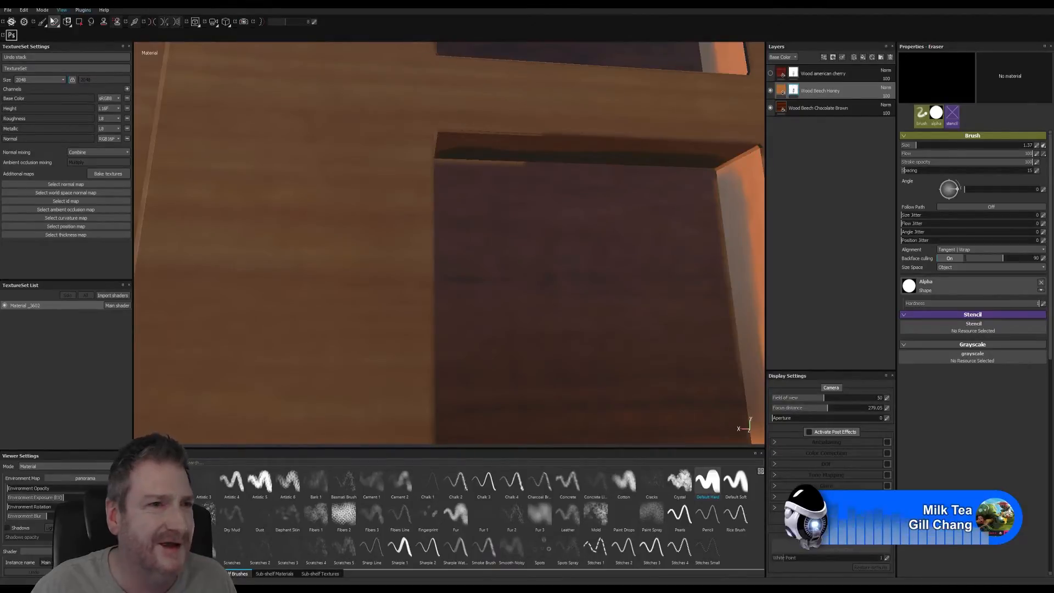
pyautogui.press('1')
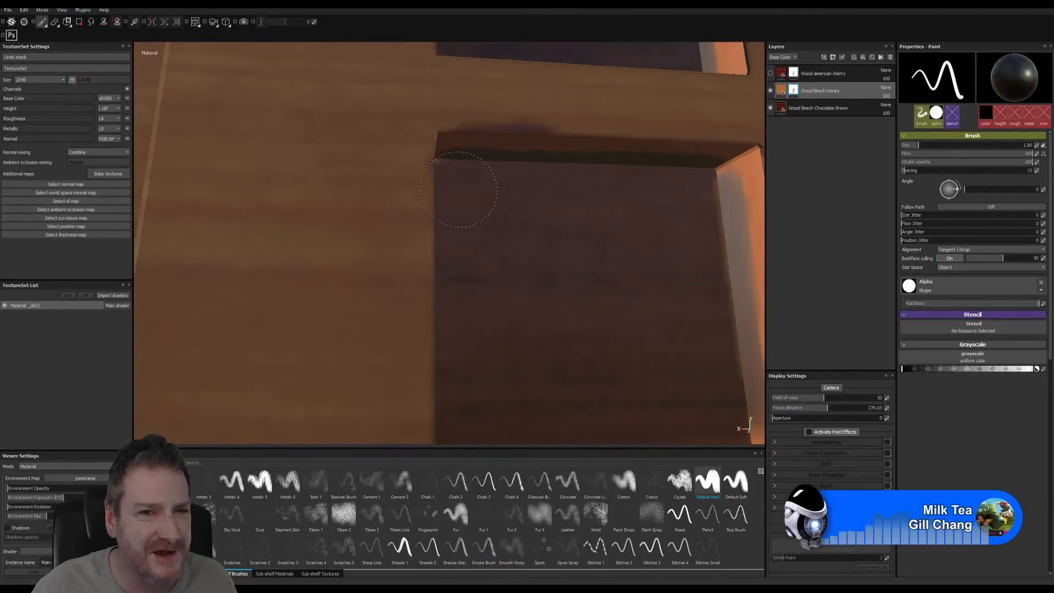
# Erase the remaining overspill at the lower square panel's upper left corner, and touch up the recess's top edge with a 0.13 brush.
pyautogui.moveTo(451, 190)
pyautogui.keyDown('alt'); pyautogui.mouseDown()
pyautogui.moveTo(577, 236)
pyautogui.moveTo(440, 258)
pyautogui.moveTo(472, 286)
pyautogui.mouseUp(); pyautogui.keyUp('alt')
pyautogui.keyDown('alt'); pyautogui.moveTo(473, 286); pyautogui.dragTo(471, 284, button='middle'); pyautogui.keyUp('alt')
pyautogui.click(55, 22)
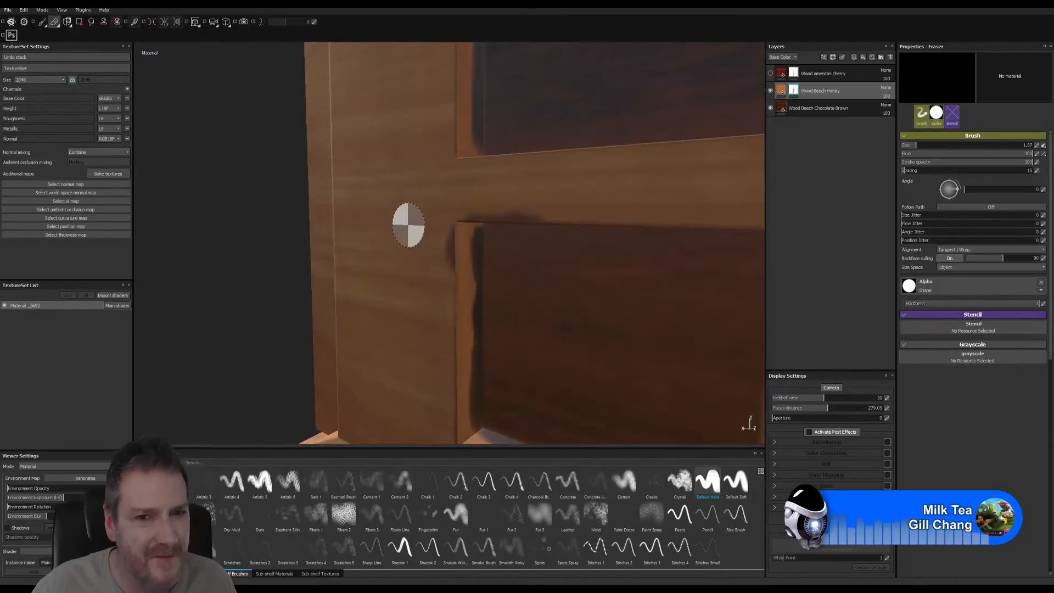
pyautogui.moveTo(436, 228)
pyautogui.keyDown('alt'); pyautogui.mouseDown()
pyautogui.moveTo(456, 244)
pyautogui.moveTo(447, 245)
pyautogui.moveTo(470, 203)
pyautogui.mouseUp(); pyautogui.keyUp('alt')
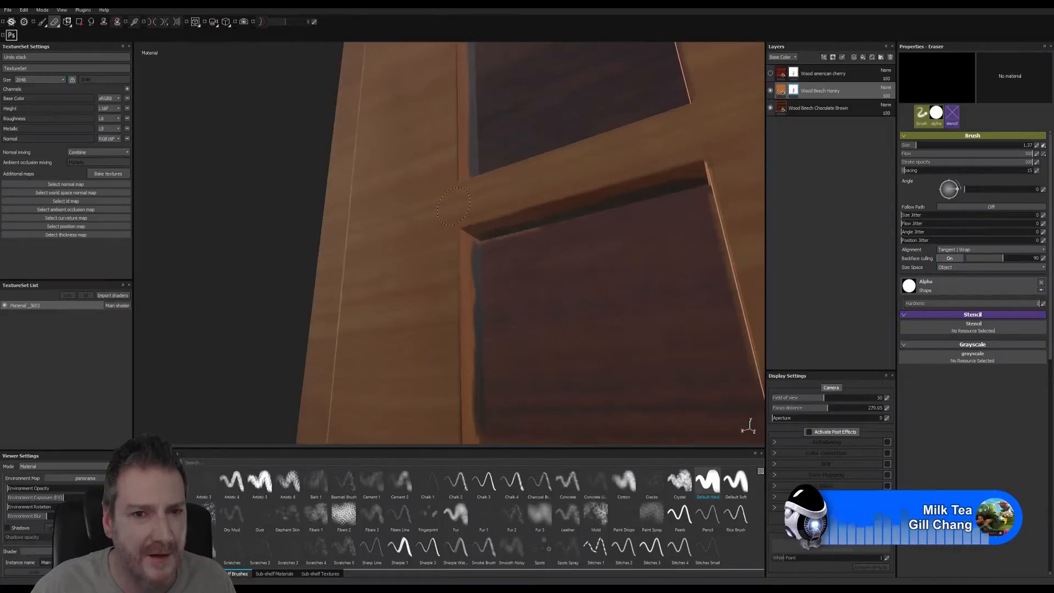
pyautogui.moveTo(504, 188)
pyautogui.keyDown('alt'); pyautogui.mouseDown(button='right')
pyautogui.moveTo(529, 192)
pyautogui.moveTo(695, 439)
pyautogui.moveTo(605, 393)
pyautogui.mouseUp(button='right'); pyautogui.keyUp('alt')
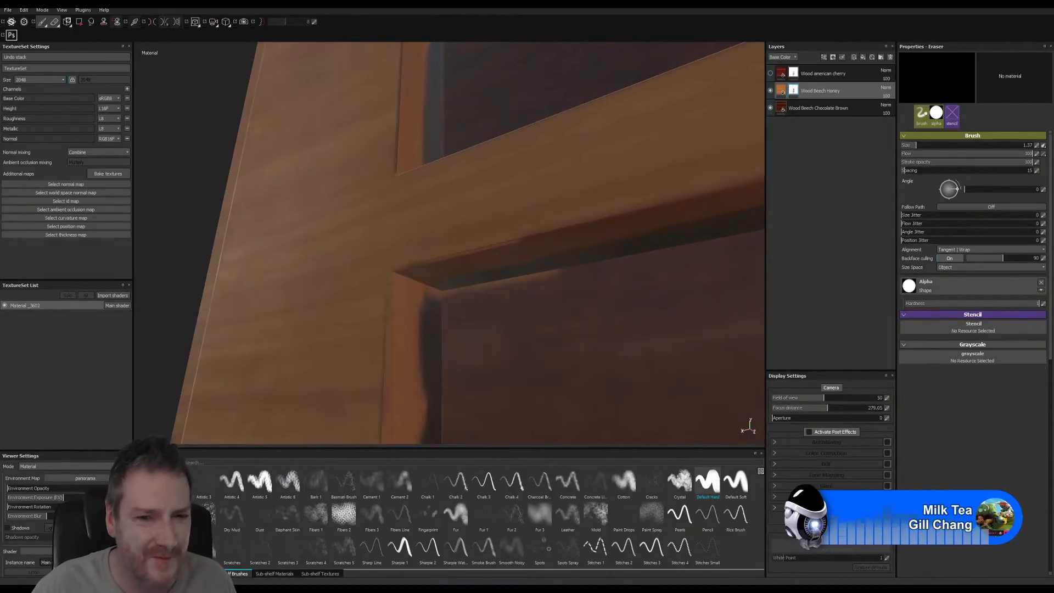
pyautogui.press('1')
pyautogui.keyDown('ctrl'); pyautogui.moveTo(475, 297); pyautogui.dragTo(448, 296, button='right'); pyautogui.keyUp('ctrl')
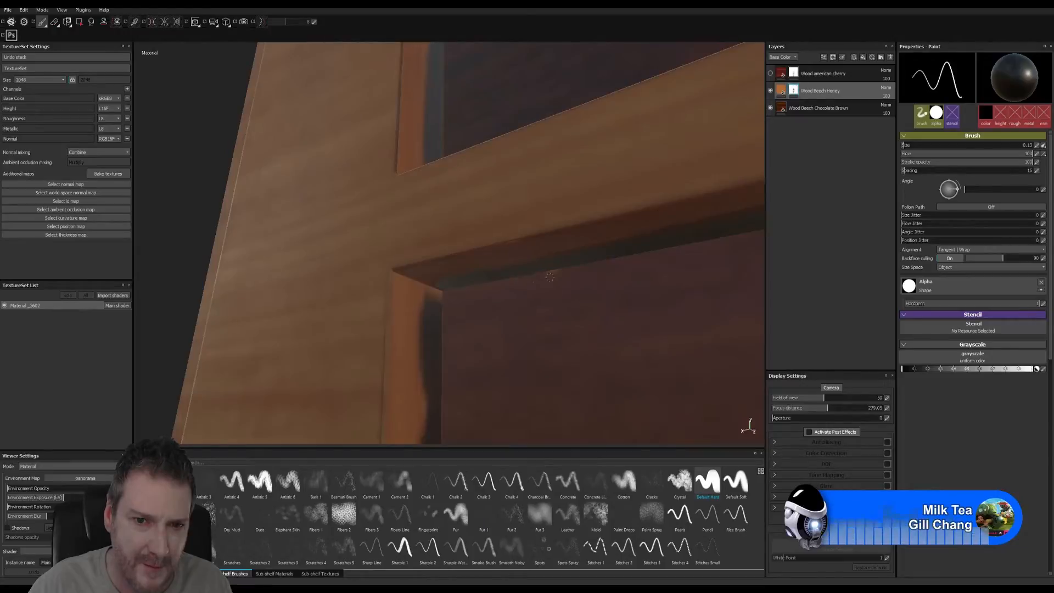
# Show the Wood American Cherry layer over the column's upper panels.
pyautogui.scroll(-4, 638, 270)
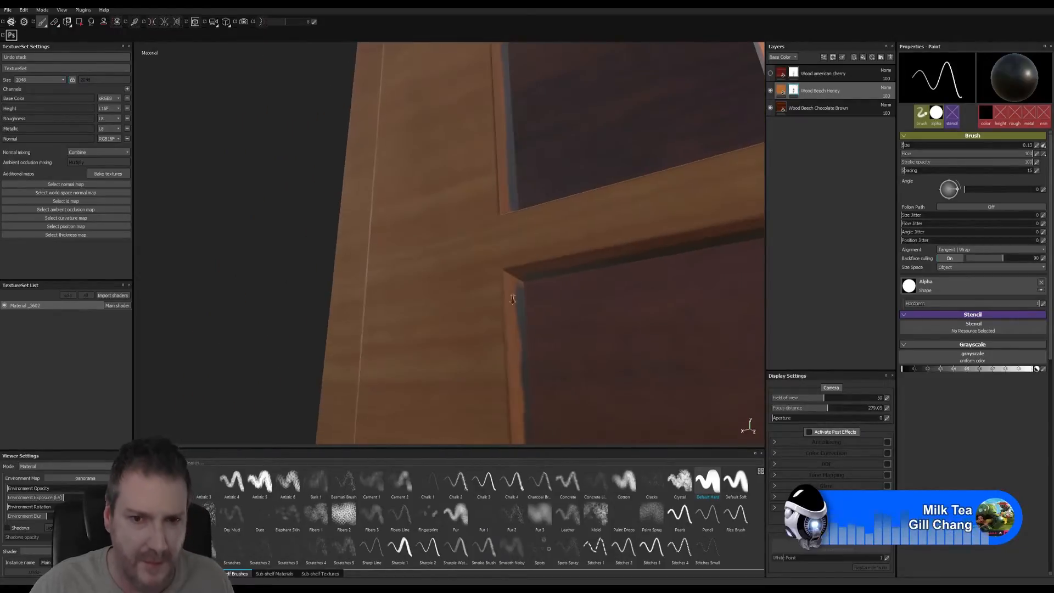
pyautogui.keyDown('alt'); pyautogui.moveTo(638, 270); pyautogui.dragTo(468, 280, button='middle'); pyautogui.keyUp('alt')
pyautogui.keyDown('alt'); pyautogui.moveTo(468, 280); pyautogui.dragTo(555, 307); pyautogui.keyUp('alt')
pyautogui.keyDown('alt'); pyautogui.moveTo(549, 236); pyautogui.dragTo(559, 429, button='middle'); pyautogui.keyUp('alt')
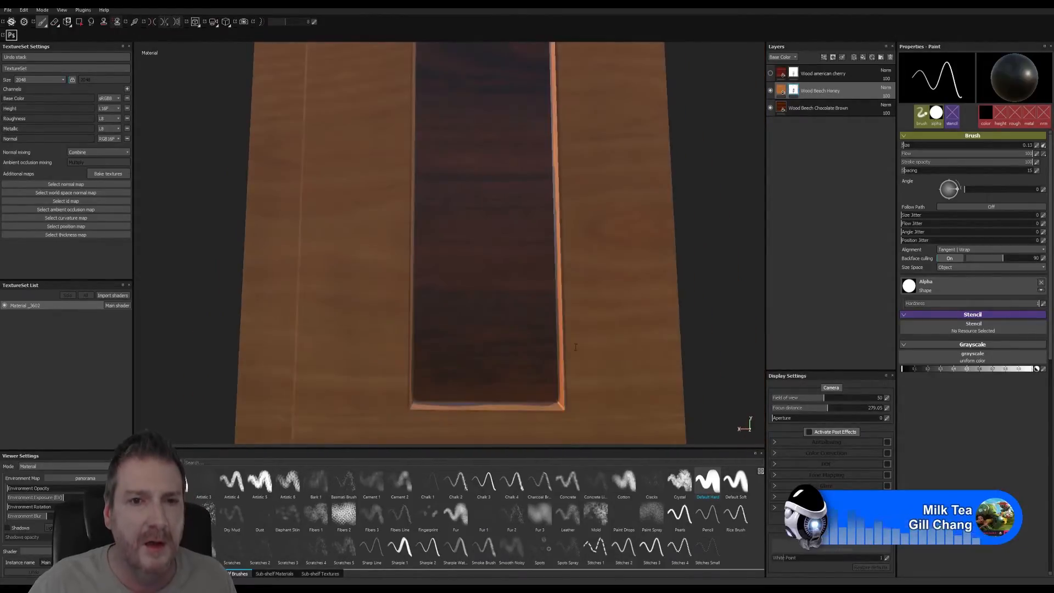
pyautogui.keyDown('alt'); pyautogui.moveTo(539, 270); pyautogui.dragTo(572, 423, button='middle'); pyautogui.keyUp('alt')
pyautogui.keyDown('alt'); pyautogui.moveTo(573, 187); pyautogui.dragTo(219, 285, button='right'); pyautogui.keyUp('alt')
pyautogui.keyDown('alt'); pyautogui.moveTo(241, 285); pyautogui.dragTo(217, 379, button='middle'); pyautogui.keyUp('alt')
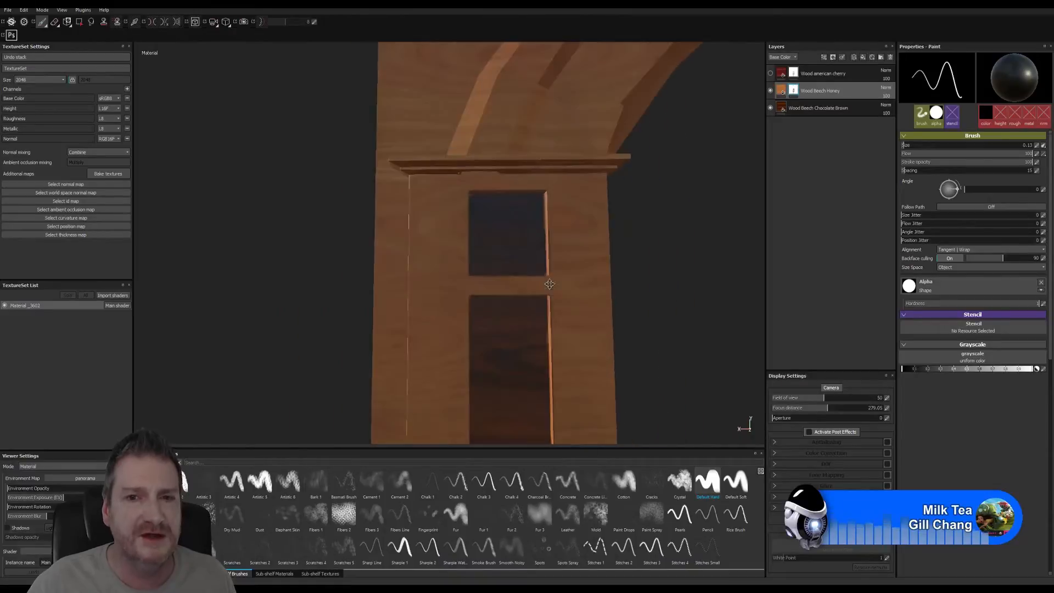
pyautogui.click(770, 73)
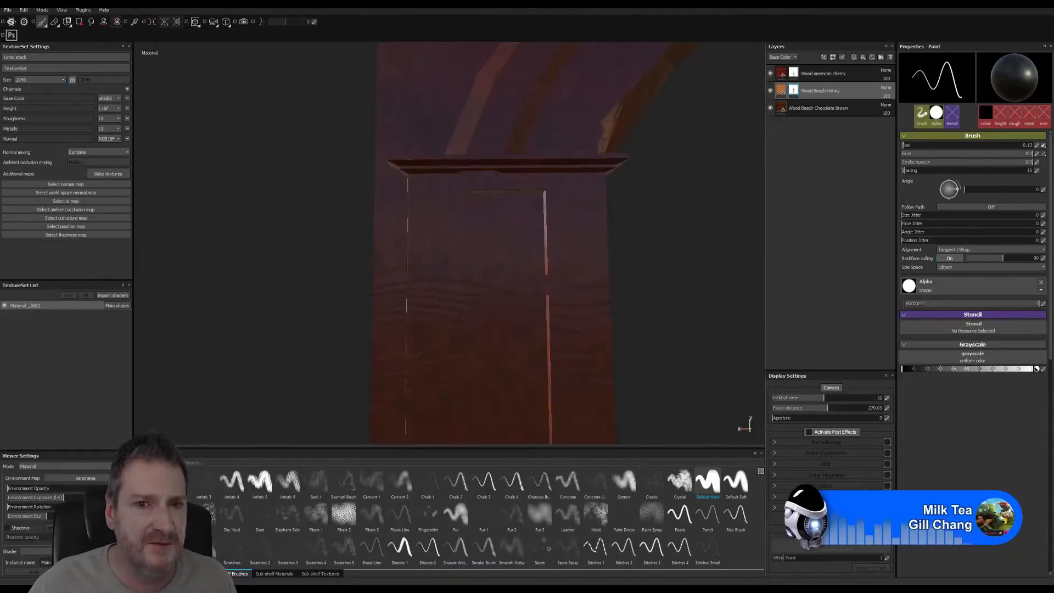
# Paint the upper square panel out of the American Cherry layer's mask with an enlarged brush, filling the whole recess.
pyautogui.keyDown('alt'); pyautogui.moveTo(438, 239); pyautogui.dragTo(812, 244, button='right'); pyautogui.keyUp('alt')
pyautogui.keyDown('alt'); pyautogui.moveTo(642, 261); pyautogui.dragTo(531, 284, button='middle'); pyautogui.keyUp('alt')
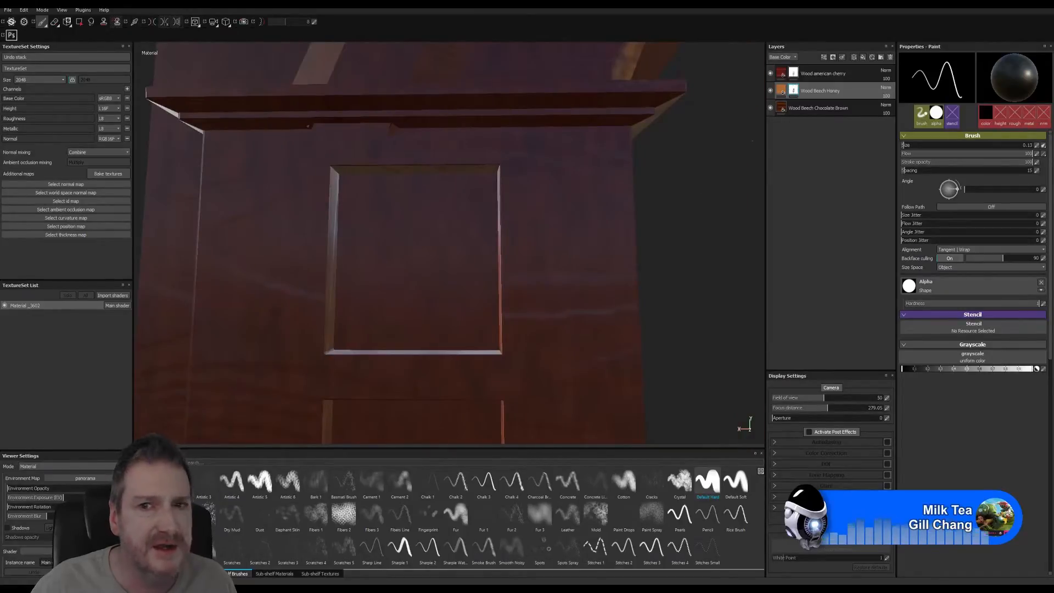
pyautogui.click(788, 76)
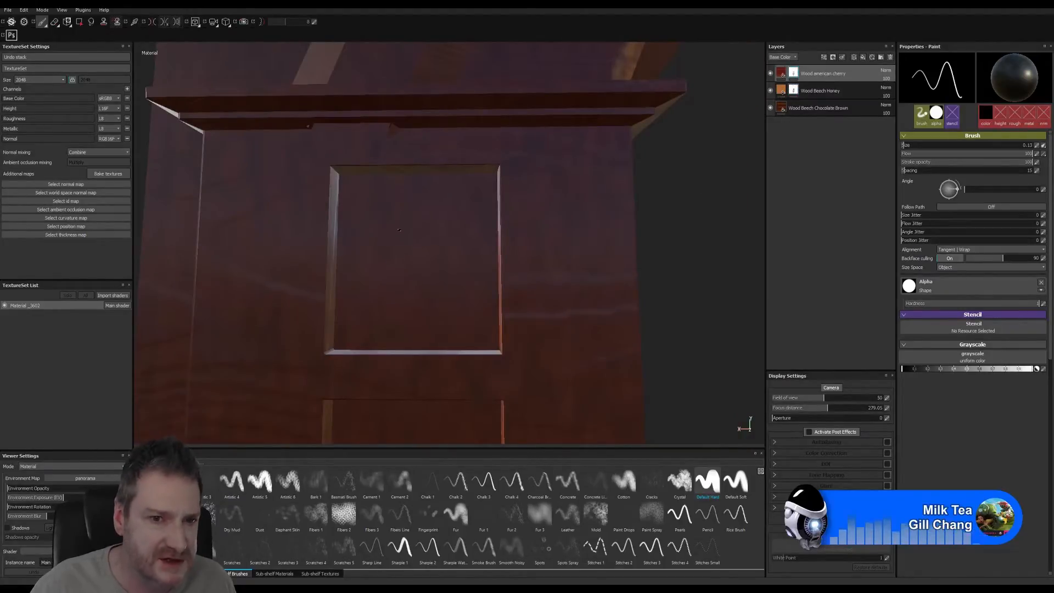
pyautogui.keyDown('ctrl'); pyautogui.moveTo(381, 228); pyautogui.dragTo(393, 238, button='right'); pyautogui.keyUp('ctrl')
pyautogui.moveTo(423, 224); pyautogui.dragTo(393, 290)
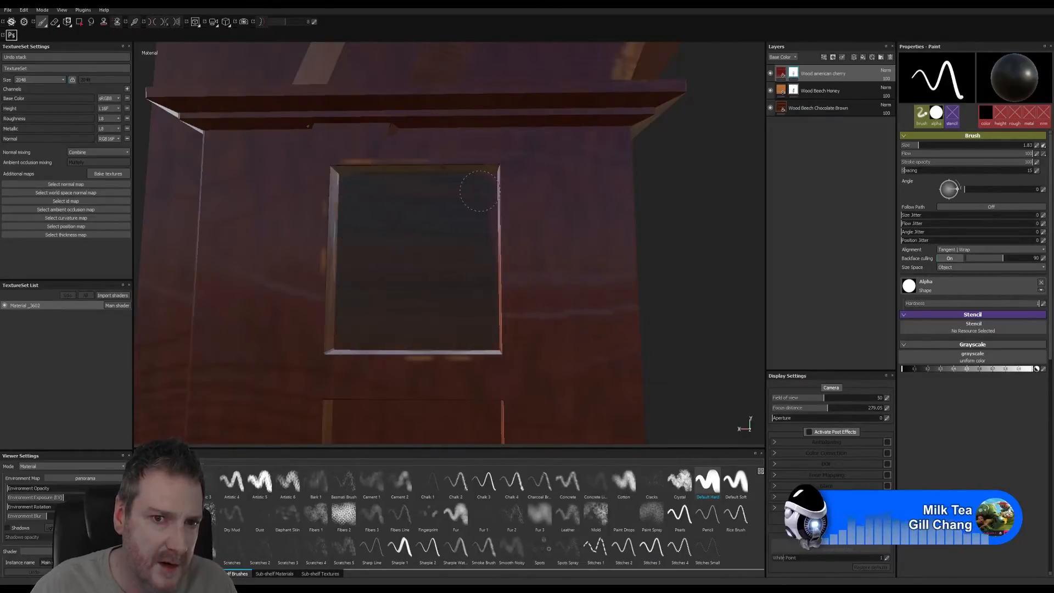
# Erase the mask overspill along the top and sides of the upper square panel's frame.
pyautogui.keyDown('alt'); pyautogui.moveTo(320, 257); pyautogui.dragTo(479, 329, button='middle'); pyautogui.keyUp('alt')
pyautogui.keyDown('alt'); pyautogui.moveTo(478, 313); pyautogui.dragTo(614, 313, button='right'); pyautogui.keyUp('alt')
pyautogui.keyDown('alt'); pyautogui.moveTo(420, 241); pyautogui.dragTo(330, 227, button='middle'); pyautogui.keyUp('alt')
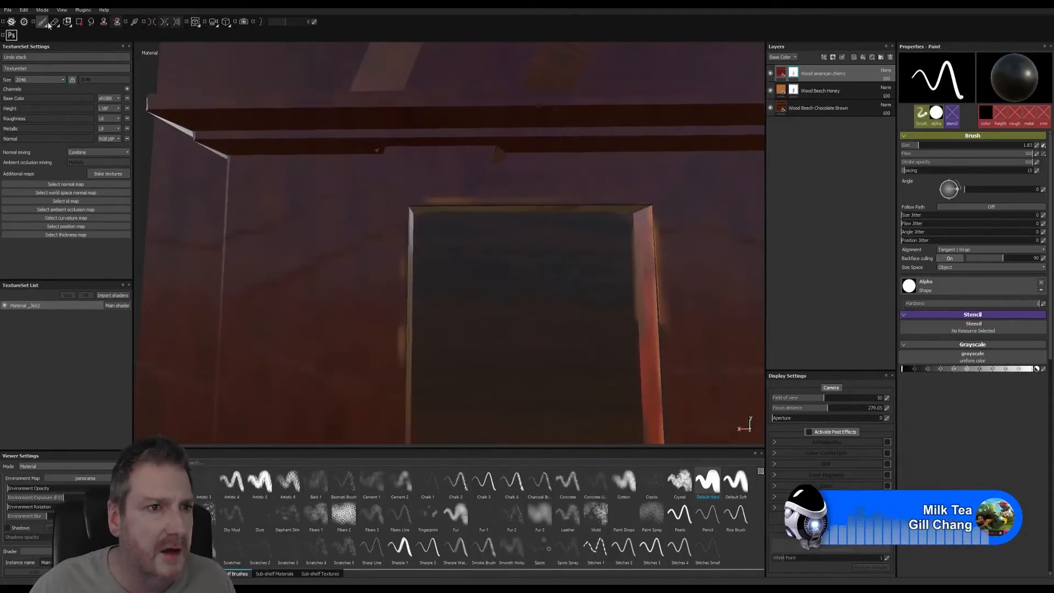
pyautogui.click(53, 22)
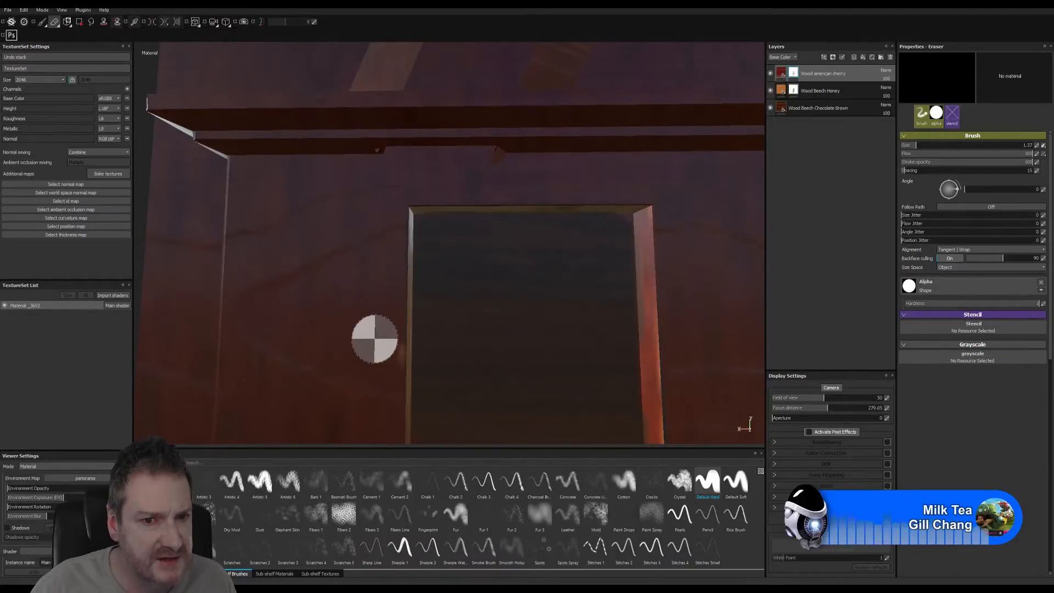
# Touch up the upper square panel's inner edges in the American Cherry mask with a 0.57 brush.
pyautogui.click(43, 22)
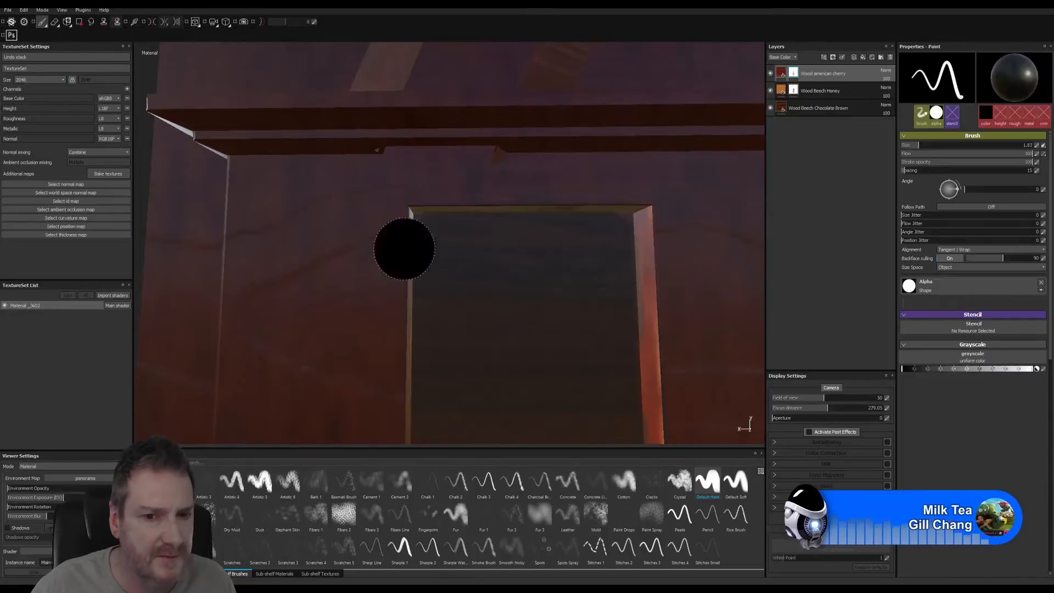
pyautogui.keyDown('alt'); pyautogui.moveTo(401, 242); pyautogui.dragTo(494, 266); pyautogui.keyUp('alt')
pyautogui.moveTo(500, 275)
pyautogui.keyDown('ctrl'); pyautogui.mouseDown(button='right')
pyautogui.moveTo(490, 312)
pyautogui.moveTo(400, 364)
pyautogui.mouseUp(button='right'); pyautogui.keyUp('ctrl')
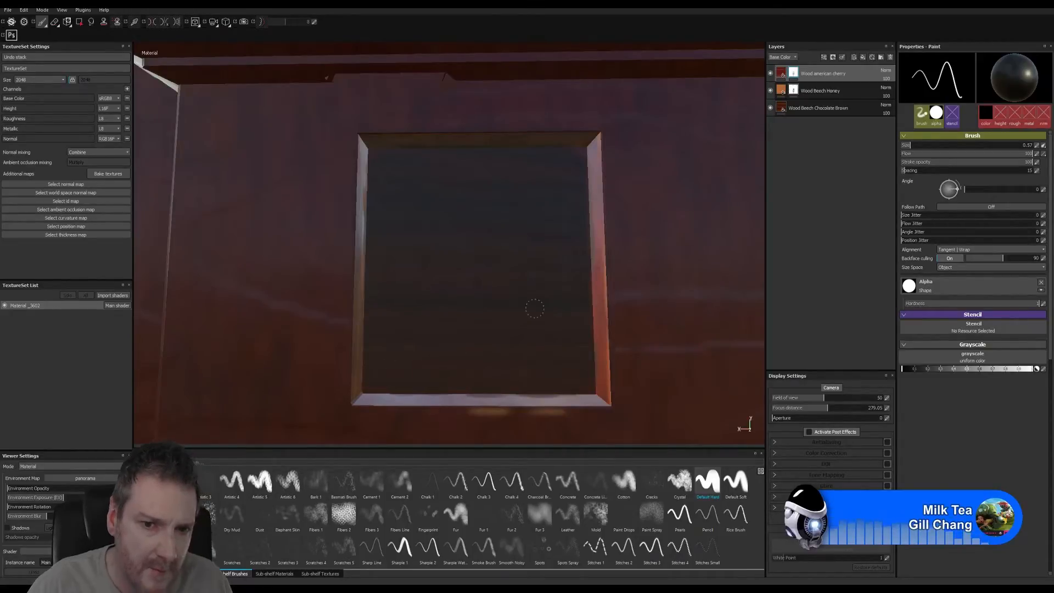
# Paint the upper part of the long middle panel out of the American Cherry mask with an enlarged brush.
pyautogui.moveTo(506, 366)
pyautogui.keyDown('ctrl'); pyautogui.keyDown('alt'); pyautogui.mouseDown()
pyautogui.moveTo(508, 289)
pyautogui.moveTo(488, 256)
pyautogui.mouseUp(); pyautogui.keyUp('alt'); pyautogui.keyUp('ctrl')
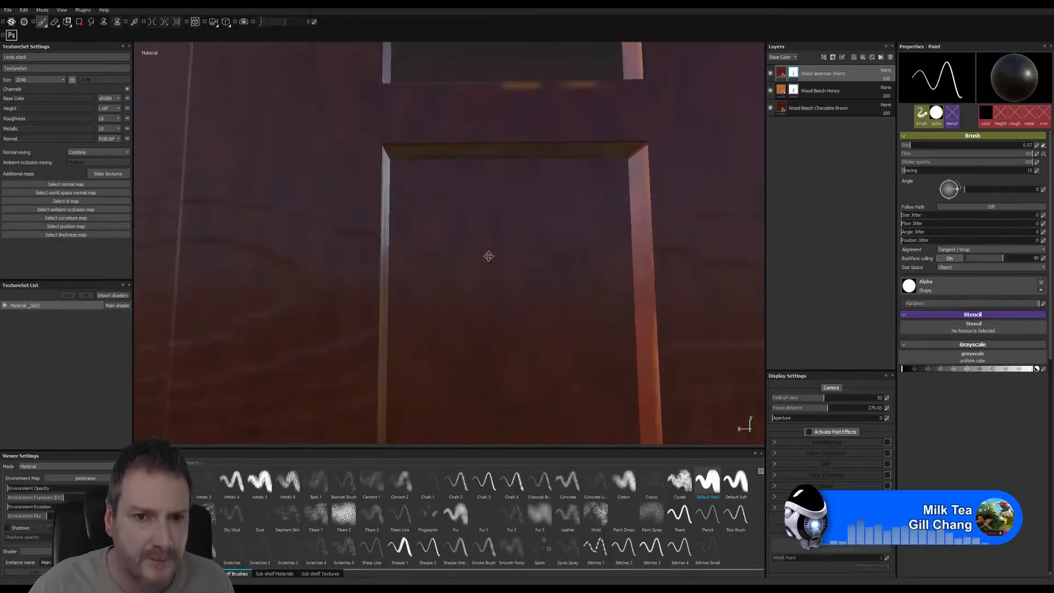
pyautogui.moveTo(480, 254)
pyautogui.keyDown('ctrl'); pyautogui.mouseDown(button='right')
pyautogui.moveTo(494, 253)
pyautogui.moveTo(481, 306)
pyautogui.mouseUp(button='right'); pyautogui.keyUp('ctrl')
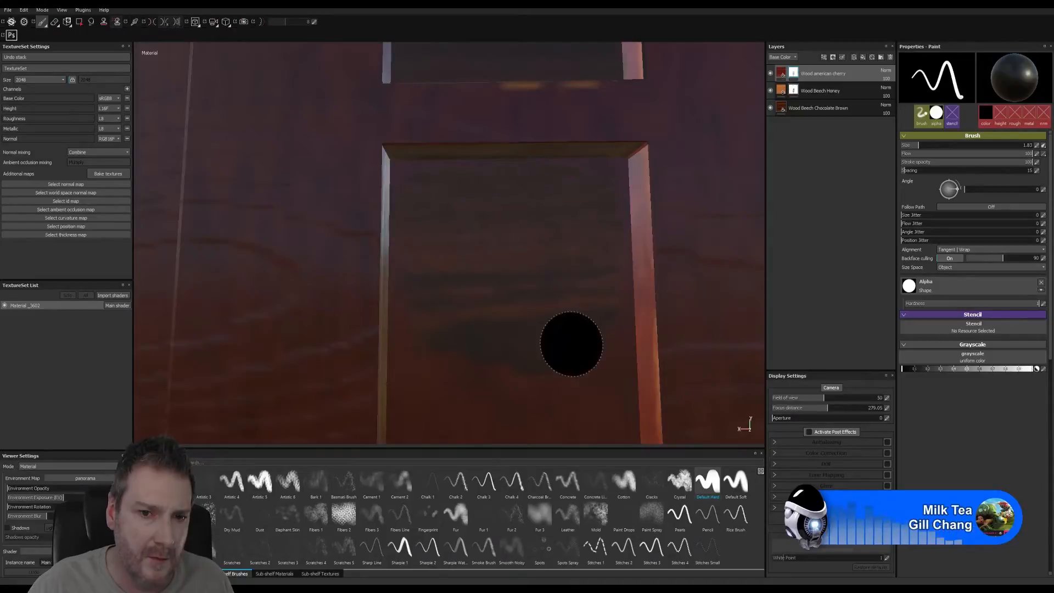
pyautogui.keyDown('ctrl'); pyautogui.keyDown('alt'); pyautogui.moveTo(515, 343); pyautogui.dragTo(536, 202); pyautogui.keyUp('alt'); pyautogui.keyUp('ctrl')
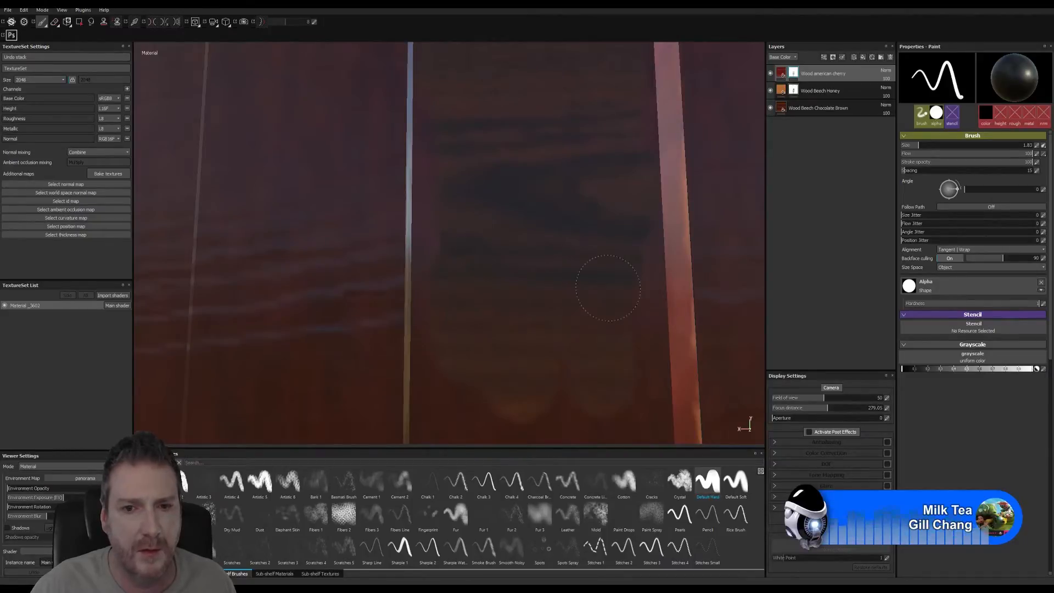
pyautogui.moveTo(608, 288); pyautogui.dragTo(612, 276)
pyautogui.keyDown('alt'); pyautogui.moveTo(561, 368); pyautogui.dragTo(531, 167, button='middle'); pyautogui.keyUp('alt')
pyautogui.moveTo(534, 290); pyautogui.dragTo(503, 173)
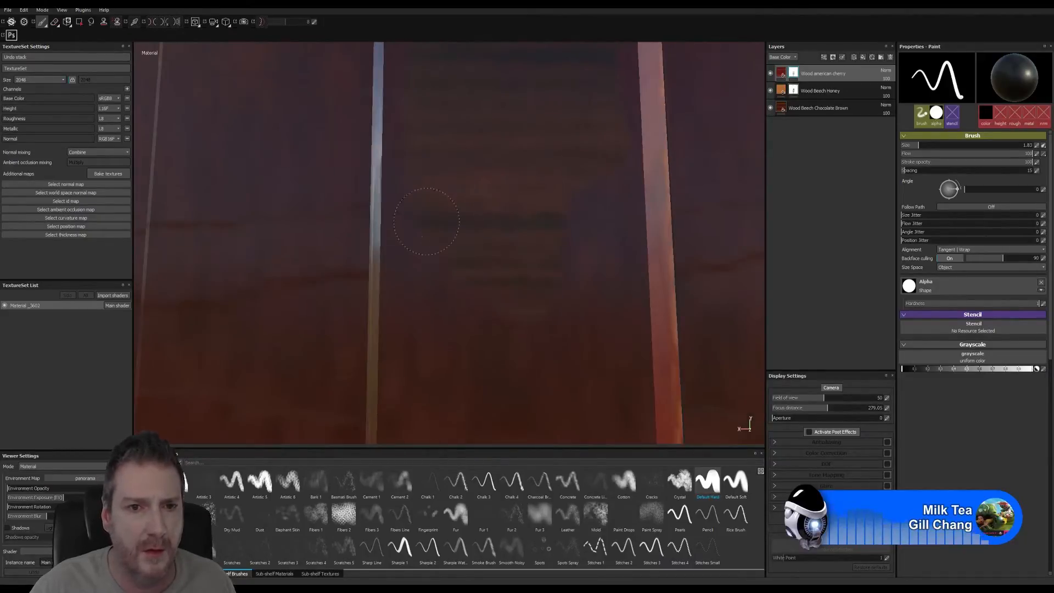
# Continue masking the American Cherry wood out of the long middle panel down to its bottom edge.
pyautogui.moveTo(580, 323)
pyautogui.keyDown('alt'); pyautogui.mouseDown(button='middle')
pyautogui.moveTo(590, 183)
pyautogui.moveTo(571, 176)
pyautogui.mouseUp(button='middle'); pyautogui.keyUp('alt')
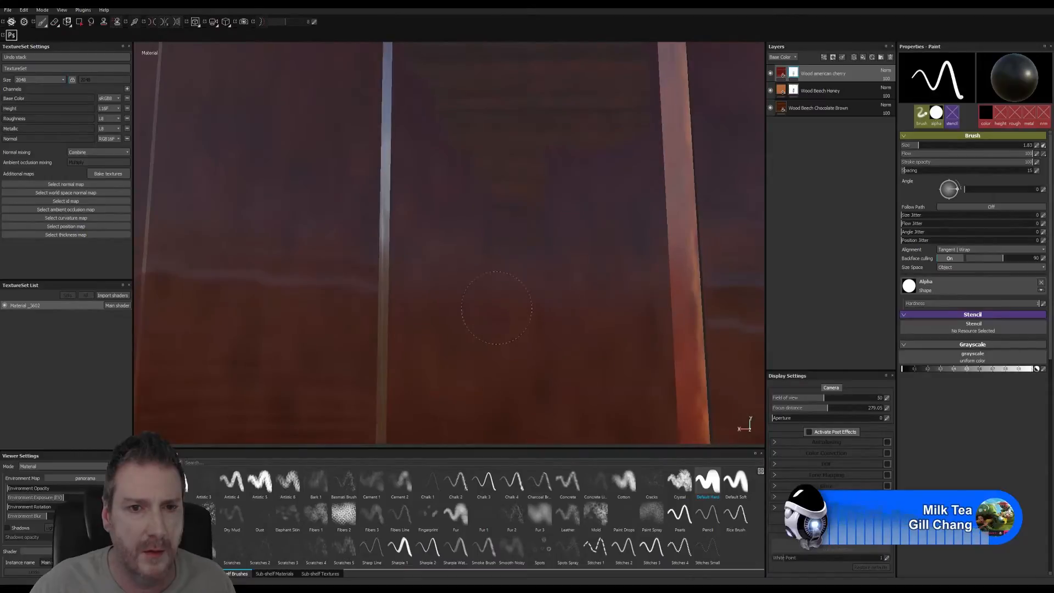
pyautogui.moveTo(499, 304); pyautogui.dragTo(454, 200)
pyautogui.keyDown('alt'); pyautogui.moveTo(557, 250); pyautogui.dragTo(555, 149, button='middle'); pyautogui.keyUp('alt')
pyautogui.moveTo(554, 247)
pyautogui.mouseDown()
pyautogui.moveTo(499, 210)
pyautogui.moveTo(446, 240)
pyautogui.moveTo(516, 244)
pyautogui.moveTo(470, 256)
pyautogui.mouseUp()
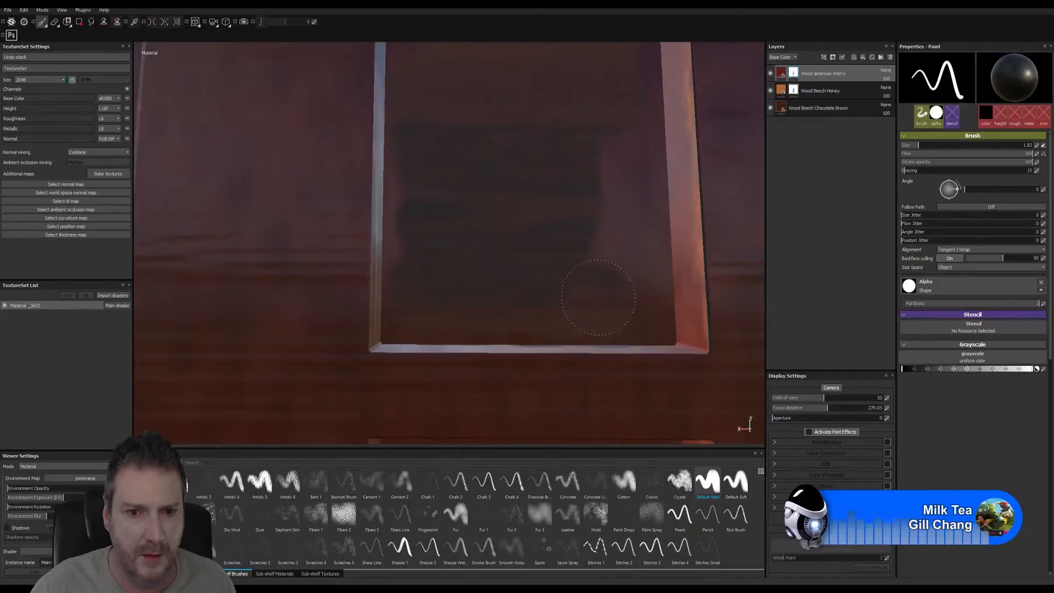
pyautogui.moveTo(598, 297); pyautogui.dragTo(598, 203)
# Mask out the remaining cherry strips along the long middle panel's side and top edges with a 0.91 brush.
pyautogui.keyDown('ctrl'); pyautogui.moveTo(603, 279); pyautogui.dragTo(431, 153, button='right'); pyautogui.keyUp('ctrl')
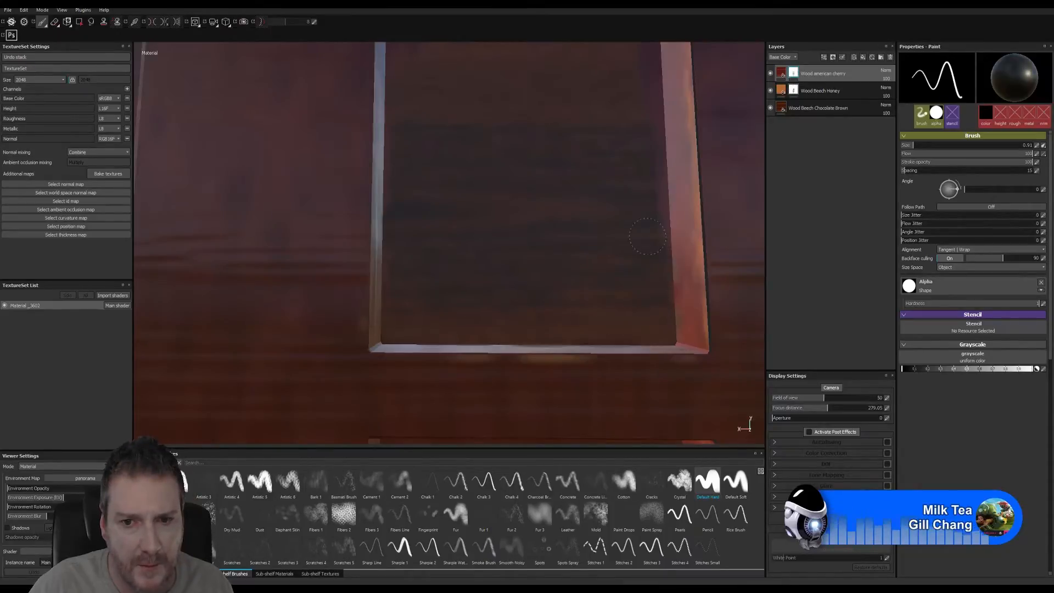
pyautogui.moveTo(592, 131); pyautogui.dragTo(551, 292, button='middle')
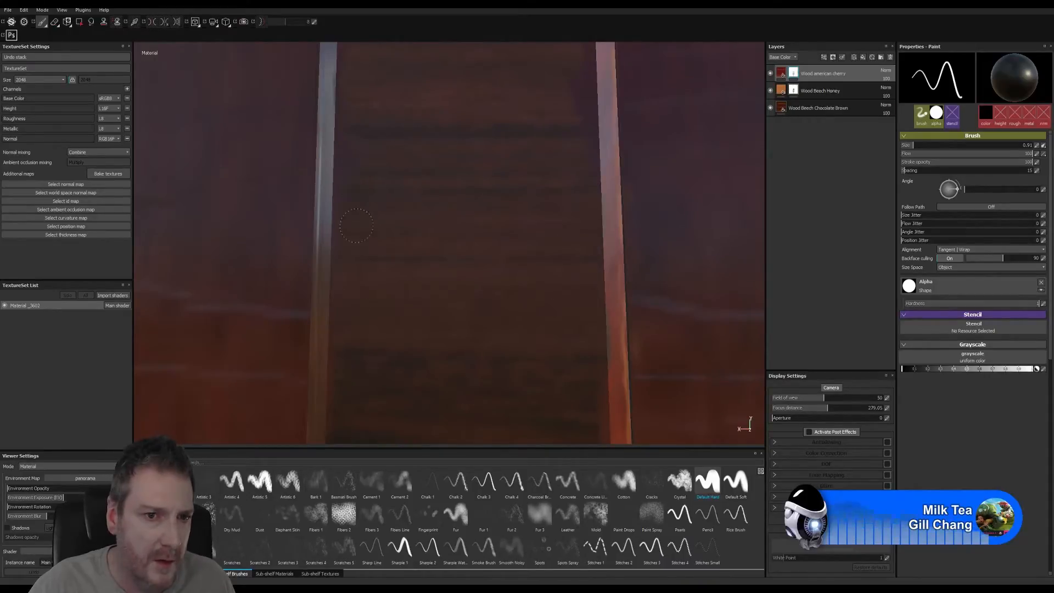
pyautogui.keyDown('alt'); pyautogui.moveTo(435, 159); pyautogui.dragTo(422, 384, button='middle'); pyautogui.keyUp('alt')
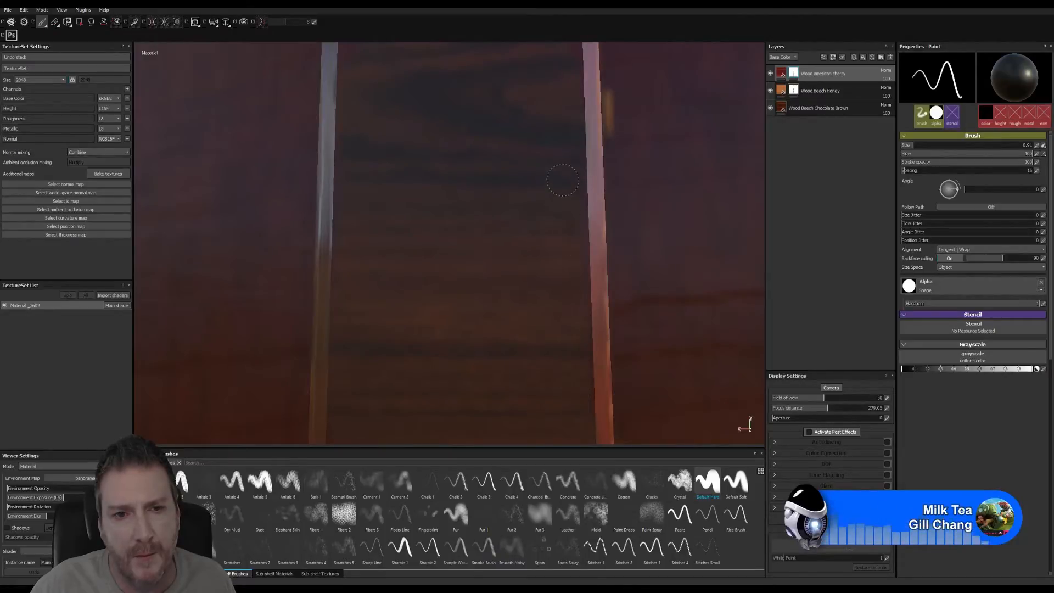
pyautogui.keyDown('alt'); pyautogui.moveTo(454, 118); pyautogui.dragTo(473, 334, button='middle'); pyautogui.keyUp('alt')
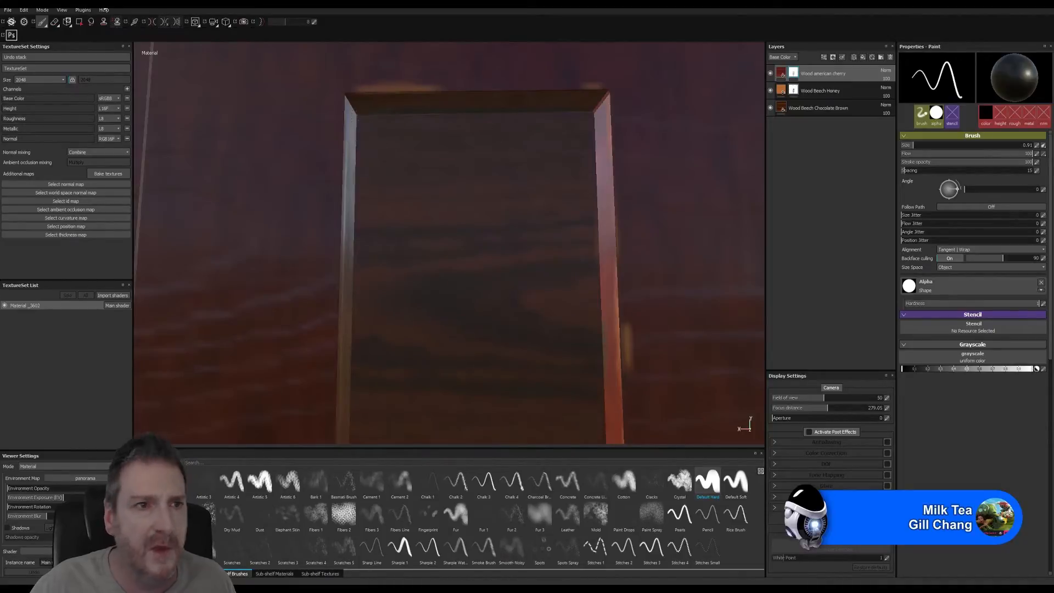
# Erase the mask overspill around the long middle panel's outer edges with a 1.37 eraser, restoring the American Cherry wood.
pyautogui.click(56, 23)
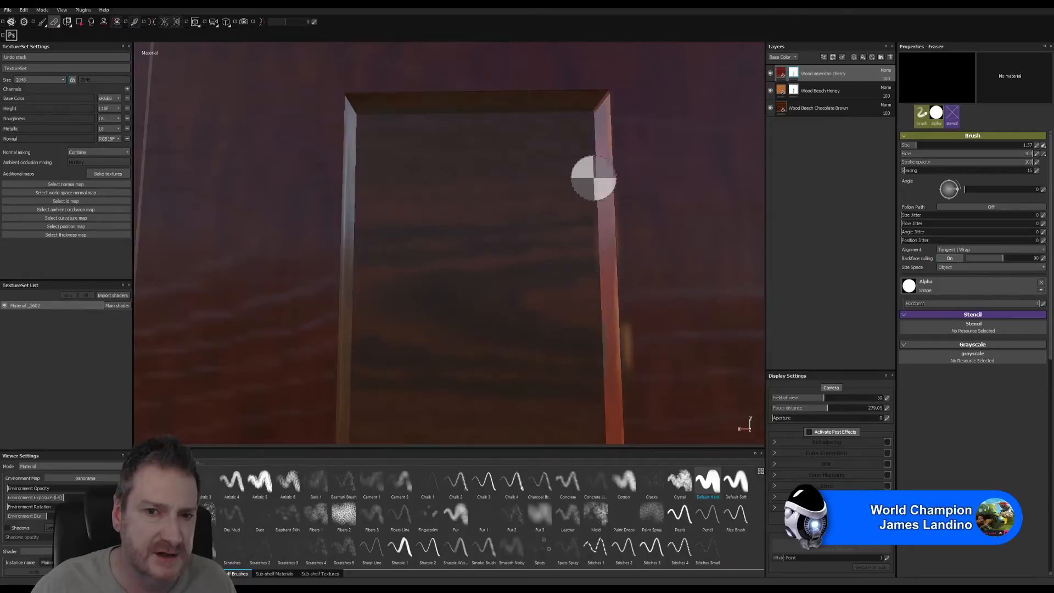
pyautogui.moveTo(641, 324); pyautogui.dragTo(638, 369)
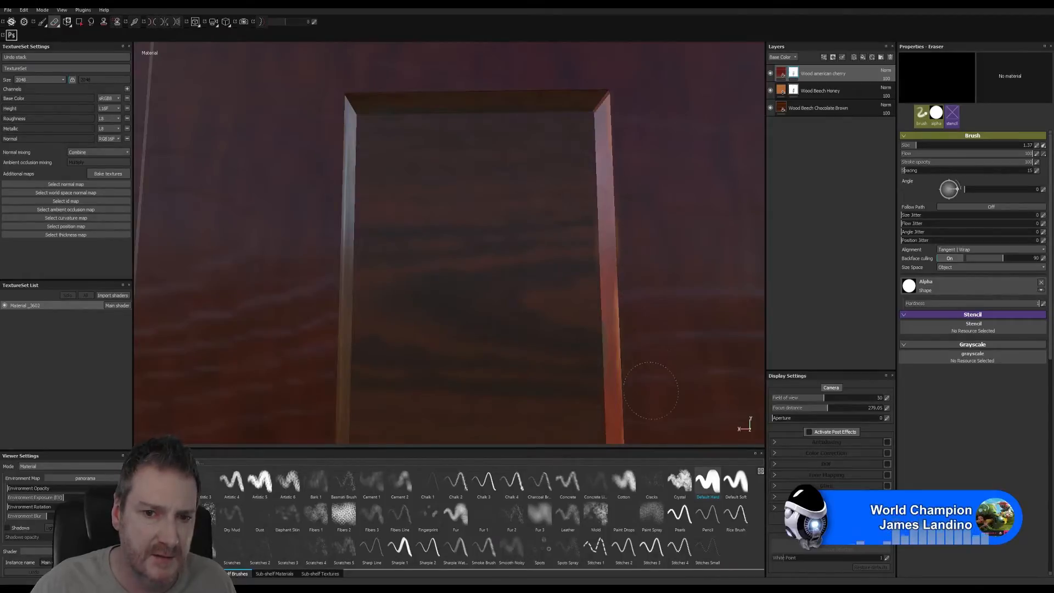
pyautogui.keyDown('alt'); pyautogui.moveTo(588, 300); pyautogui.dragTo(288, 332, button='right'); pyautogui.keyUp('alt')
pyautogui.keyDown('alt'); pyautogui.moveTo(464, 258); pyautogui.dragTo(460, 82, button='middle'); pyautogui.keyUp('alt')
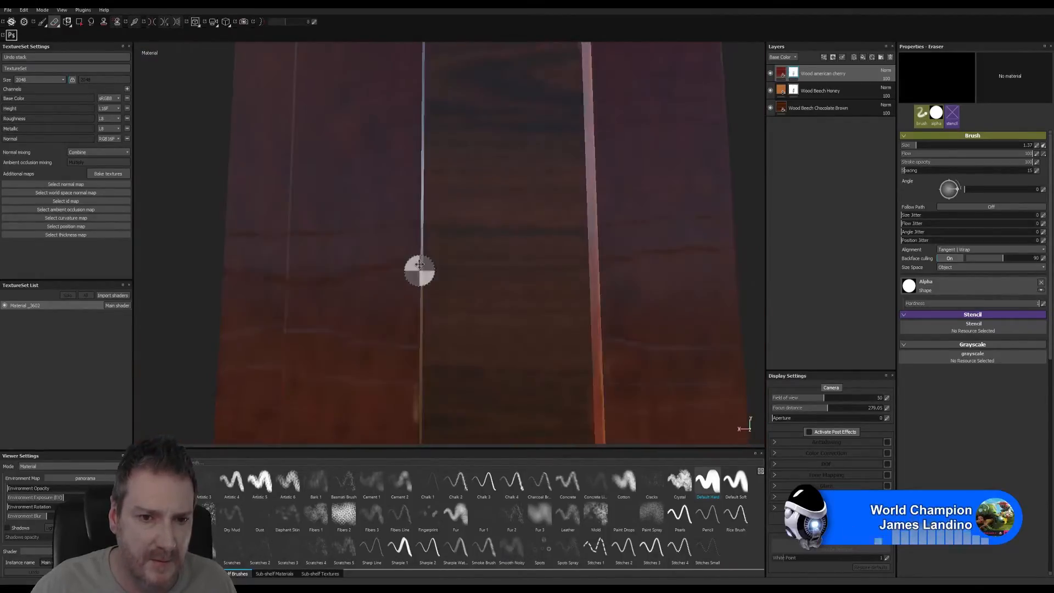
pyautogui.keyDown('alt'); pyautogui.moveTo(414, 316); pyautogui.dragTo(394, 206, button='middle'); pyautogui.keyUp('alt')
pyautogui.keyDown('alt'); pyautogui.moveTo(394, 226); pyautogui.dragTo(560, 214, button='right'); pyautogui.keyUp('alt')
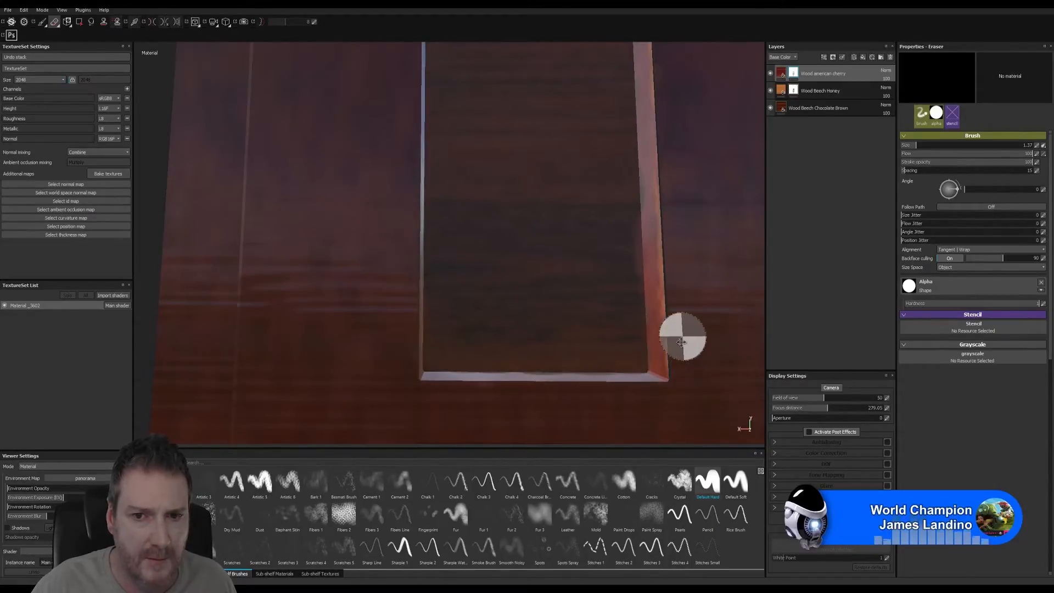
pyautogui.keyDown('alt'); pyautogui.moveTo(683, 336); pyautogui.dragTo(569, 417, button='middle'); pyautogui.keyUp('alt')
# Mask the American Cherry wood out of the lower square panel with the 0.91 brush.
pyautogui.keyDown('alt'); pyautogui.moveTo(510, 305); pyautogui.dragTo(395, 299, button='right'); pyautogui.keyUp('alt')
pyautogui.moveTo(435, 281)
pyautogui.keyDown('alt'); pyautogui.mouseDown(button='middle')
pyautogui.moveTo(487, 282)
pyautogui.moveTo(473, 77)
pyautogui.mouseUp(button='middle'); pyautogui.keyUp('alt')
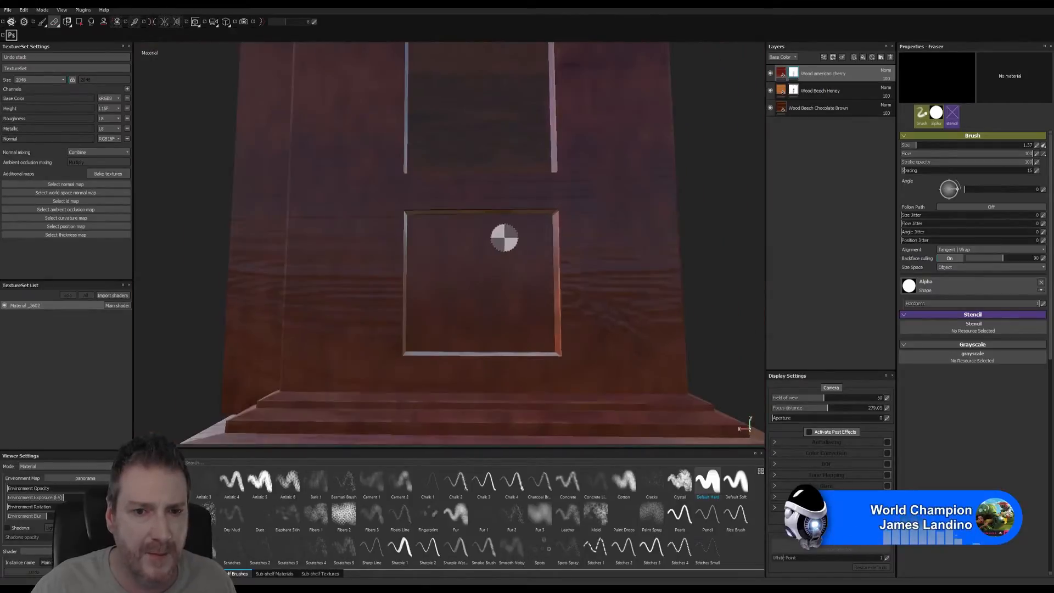
pyautogui.keyDown('alt'); pyautogui.moveTo(454, 261); pyautogui.dragTo(653, 265, button='right'); pyautogui.keyUp('alt')
pyautogui.keyDown('alt'); pyautogui.moveTo(655, 266); pyautogui.dragTo(421, 209, button='middle'); pyautogui.keyUp('alt')
pyautogui.press('1')
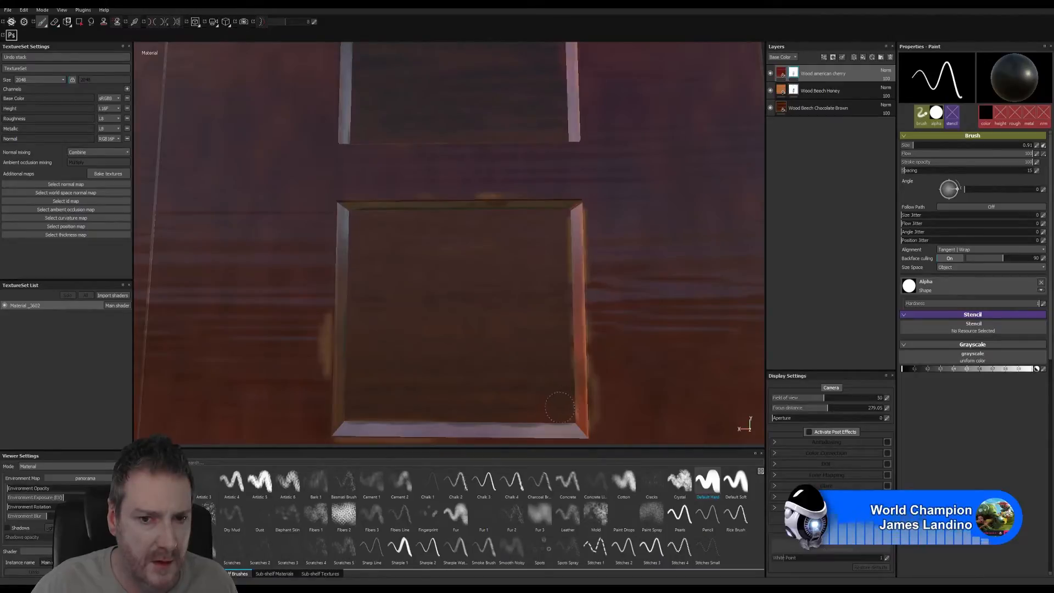
# Erase the mask overspill around the lower square panel's outer edges with the 1.37 eraser.
pyautogui.click(55, 22)
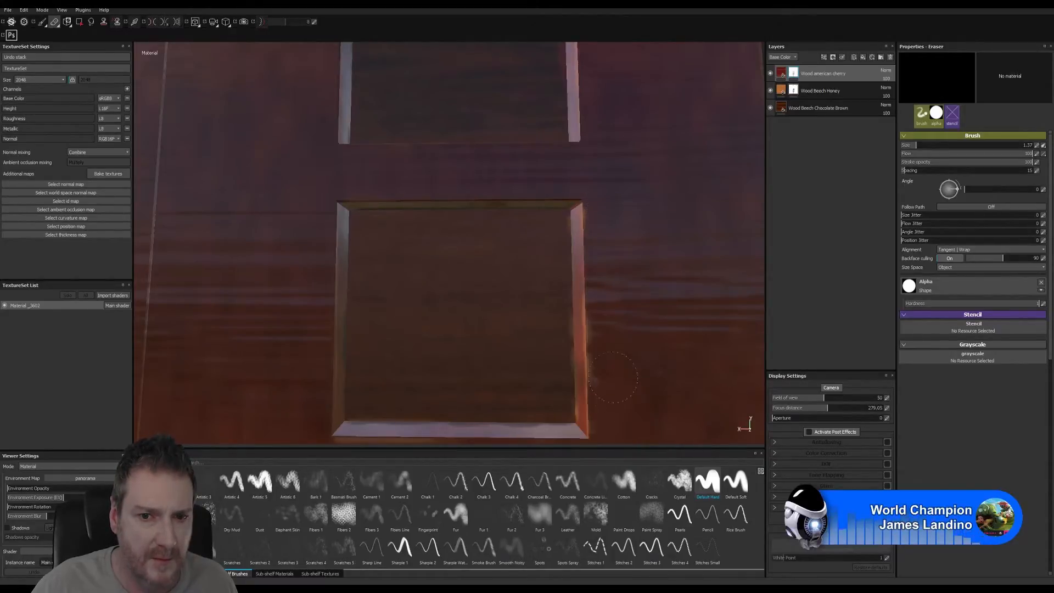
pyautogui.keyDown('alt'); pyautogui.moveTo(642, 339); pyautogui.dragTo(645, 247, button='middle'); pyautogui.keyUp('alt')
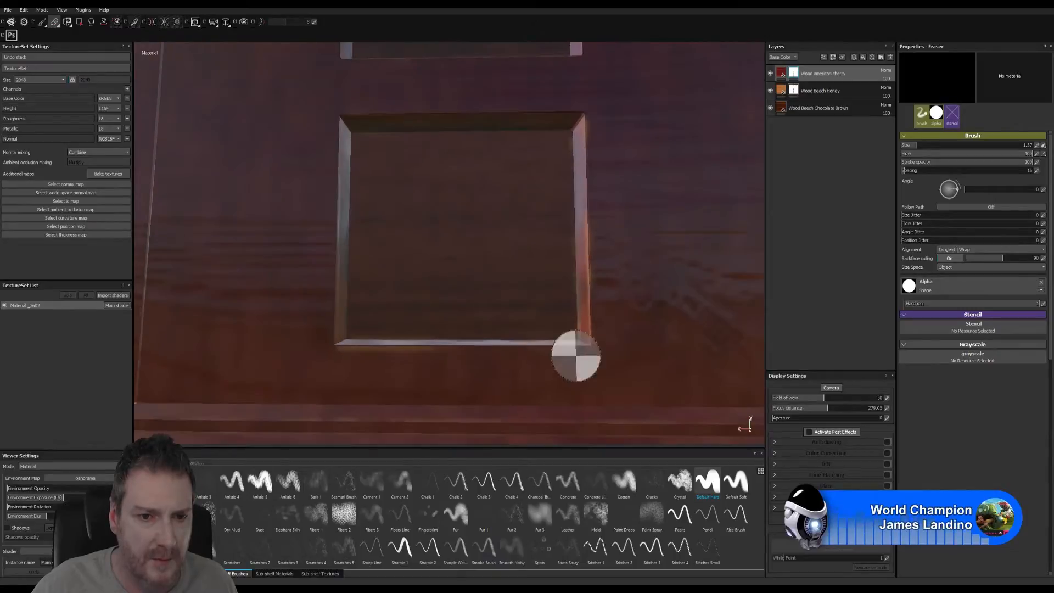
pyautogui.moveTo(483, 371); pyautogui.dragTo(331, 369)
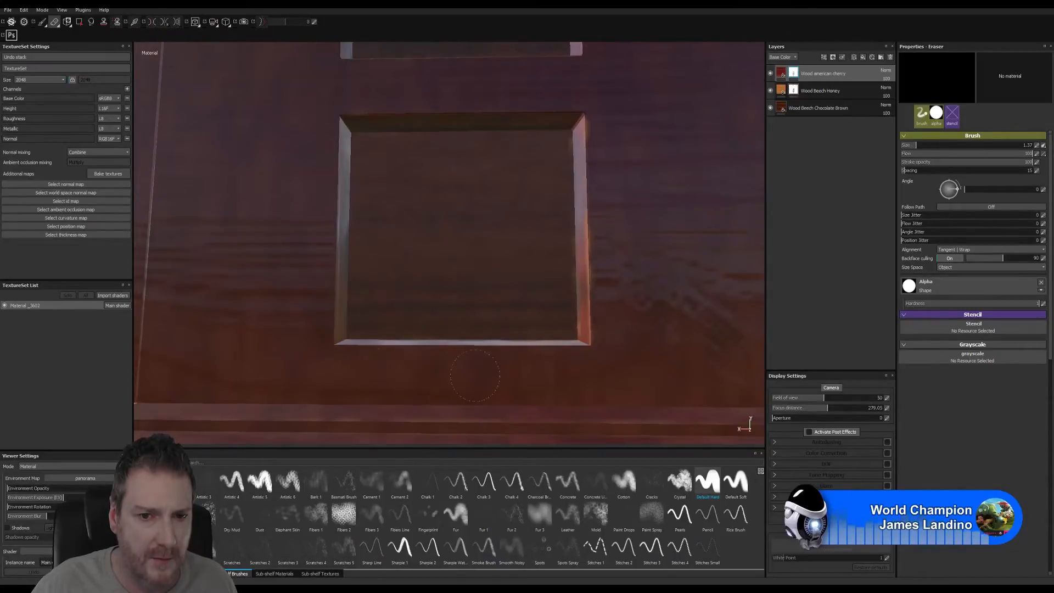
# Clean the American Cherry mask just below the upper square panel's bottom edge with the 1.37 eraser.
pyautogui.keyDown('alt'); pyautogui.moveTo(475, 376); pyautogui.dragTo(402, 375); pyautogui.keyUp('alt')
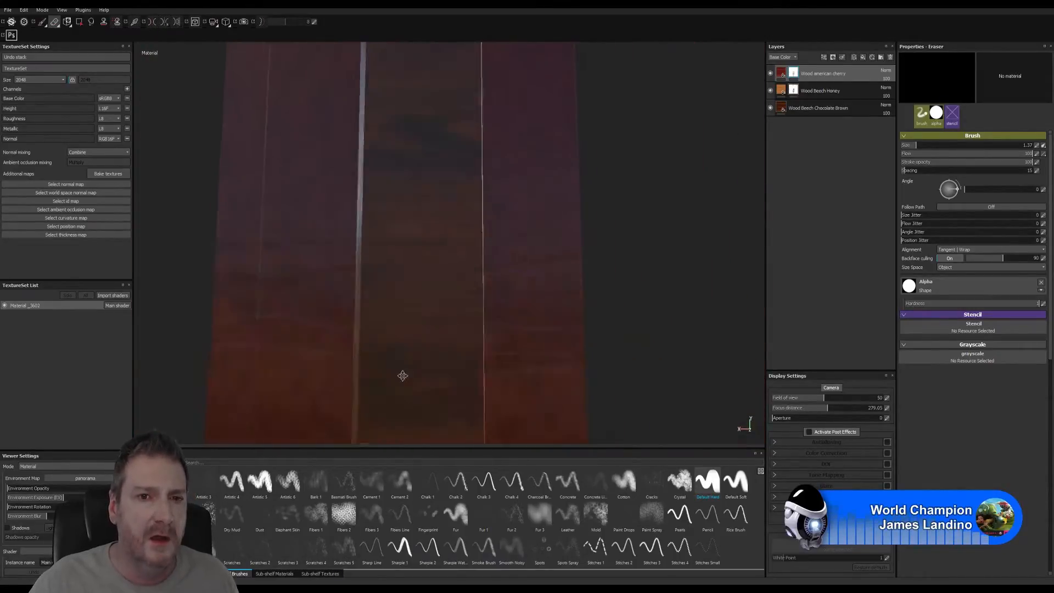
pyautogui.keyDown('alt'); pyautogui.moveTo(402, 375); pyautogui.dragTo(413, 527, button='middle'); pyautogui.keyUp('alt')
pyautogui.keyDown('alt'); pyautogui.moveTo(405, 283); pyautogui.dragTo(404, 448, button='middle'); pyautogui.keyUp('alt')
pyautogui.keyDown('alt'); pyautogui.moveTo(404, 377); pyautogui.dragTo(764, 348, button='right'); pyautogui.keyUp('alt')
pyautogui.moveTo(454, 335); pyautogui.dragTo(536, 333)
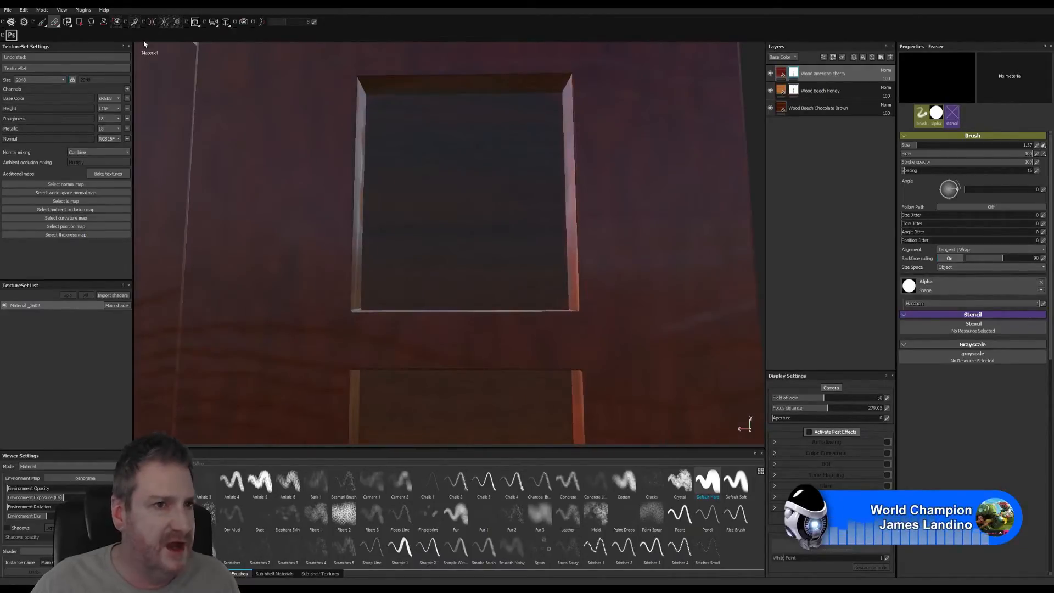
# Choose a dirt paint brush with the Alpha Dirt 02 shape and reduce its size to about 1.18.
pyautogui.click(43, 22)
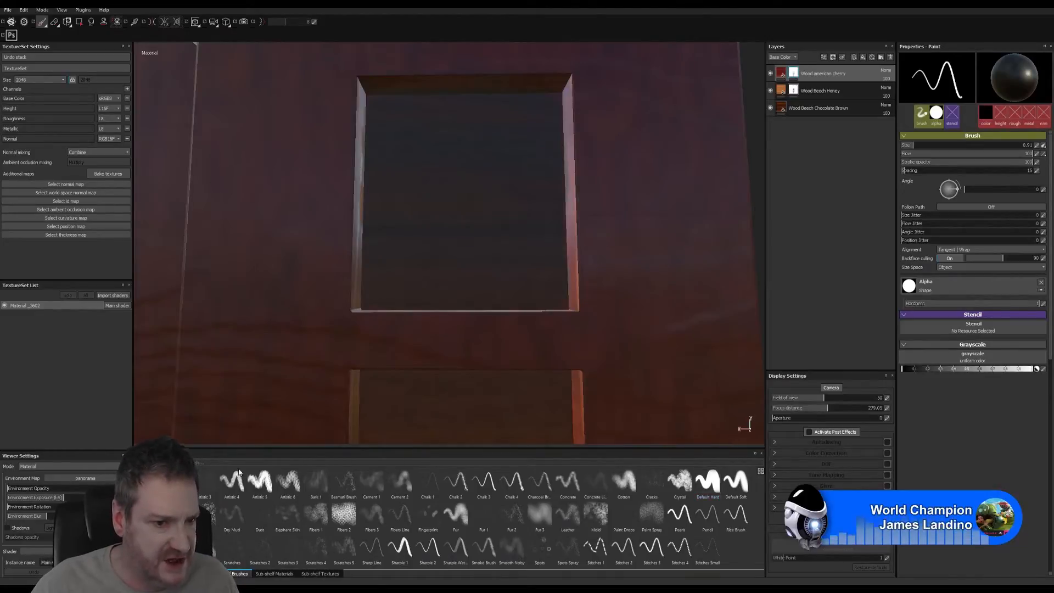
pyautogui.click(176, 515)
pyautogui.press('[')
pyautogui.press('[')
pyautogui.press('[')
pyautogui.press('[')
pyautogui.press('[')
pyautogui.press('[')
pyautogui.press('[')
pyautogui.press('[')
pyautogui.press('[')
pyautogui.press('[')
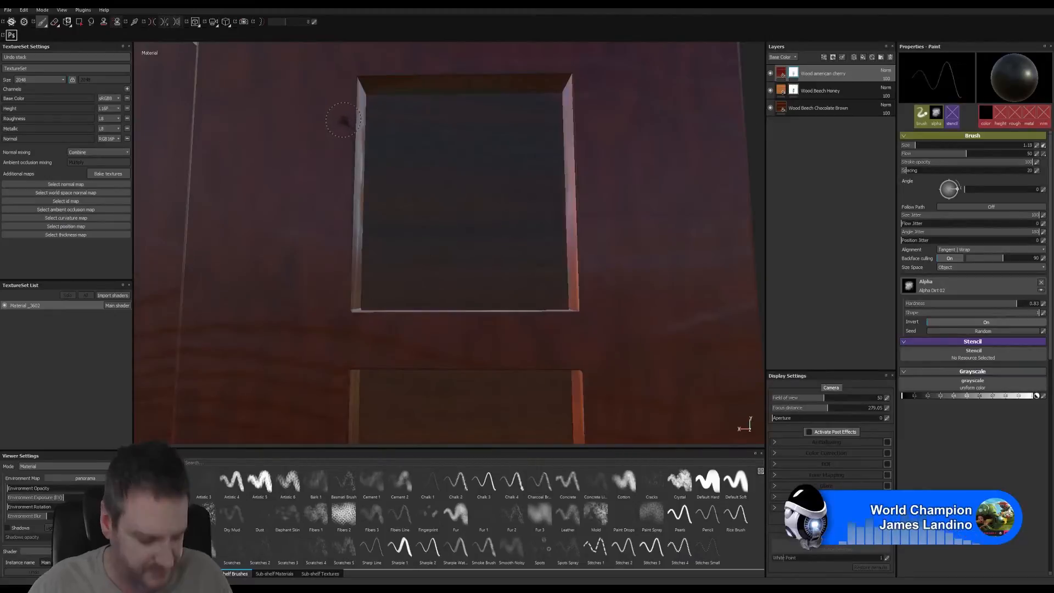
# Erase the stray honey patches from the upper square panel's left bevel with a 0.31 eraser.
pyautogui.keyDown('alt'); pyautogui.moveTo(344, 120); pyautogui.dragTo(491, 149, button='right'); pyautogui.keyUp('alt')
pyautogui.keyDown('alt'); pyautogui.moveTo(492, 148); pyautogui.dragTo(426, 332, button='middle'); pyautogui.keyUp('alt')
pyautogui.keyDown('alt'); pyautogui.moveTo(426, 331); pyautogui.dragTo(494, 333, button='right'); pyautogui.keyUp('alt')
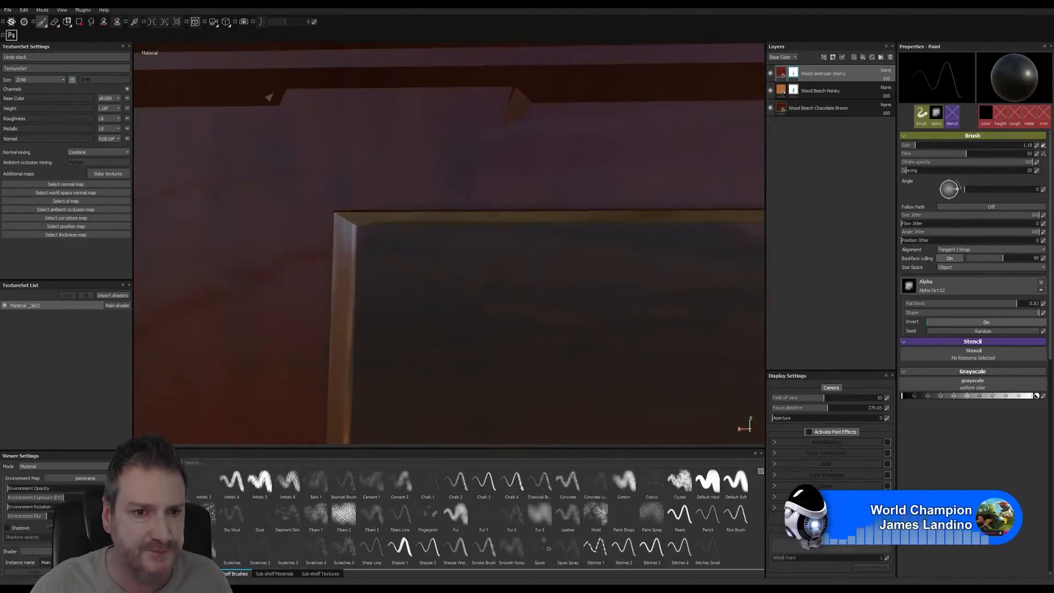
pyautogui.moveTo(384, 289)
pyautogui.keyDown('alt'); pyautogui.mouseDown()
pyautogui.moveTo(296, 247)
pyautogui.moveTo(308, 278)
pyautogui.moveTo(318, 281)
pyautogui.moveTo(347, 182)
pyautogui.moveTo(337, 169)
pyautogui.mouseUp(); pyautogui.keyUp('alt')
pyautogui.click(54, 22)
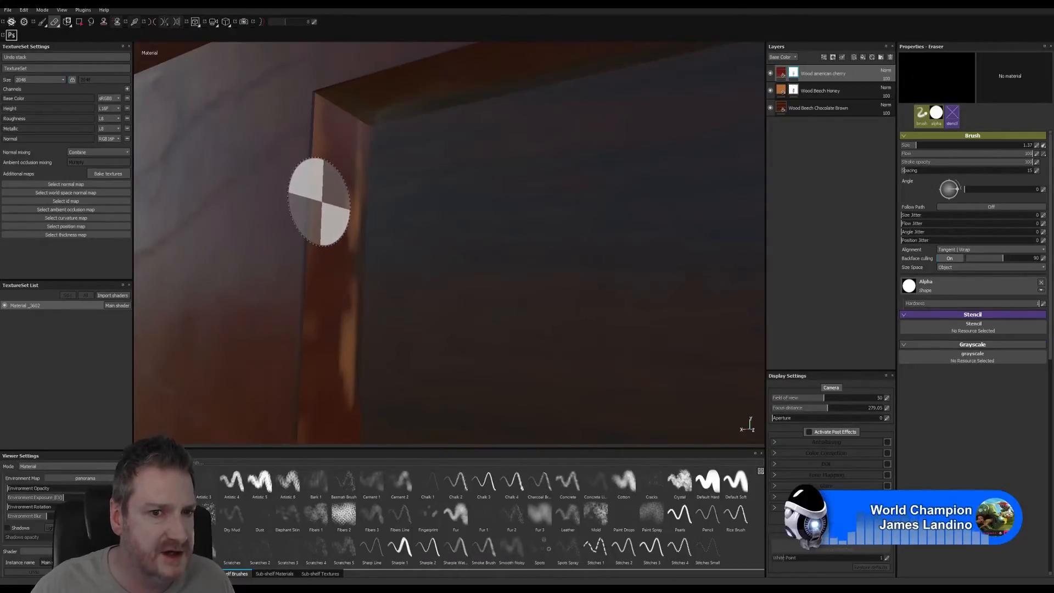
pyautogui.keyDown('ctrl'); pyautogui.moveTo(308, 206); pyautogui.dragTo(288, 207, button='right'); pyautogui.keyUp('ctrl')
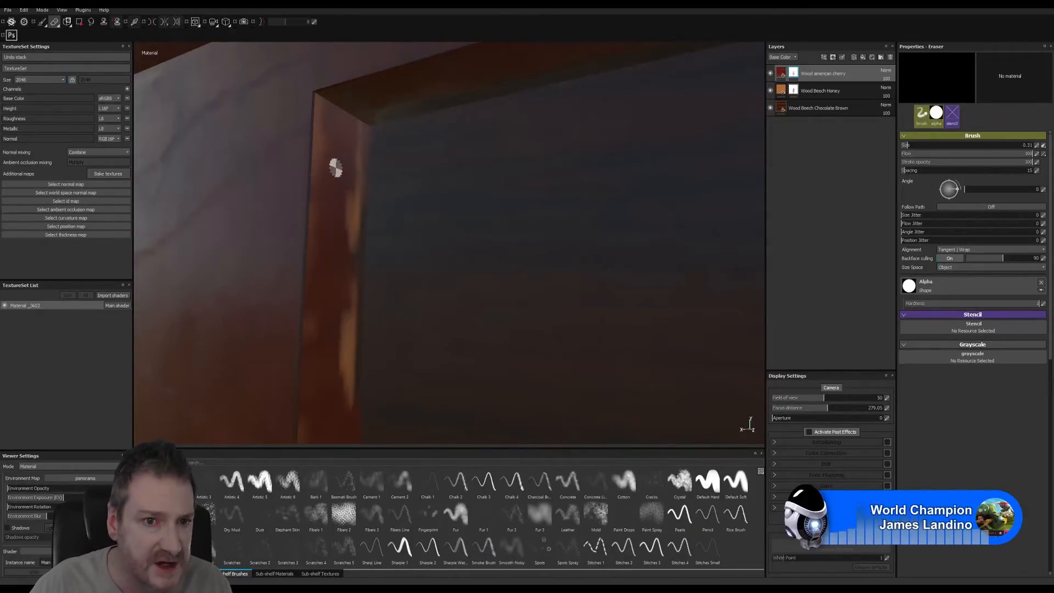
pyautogui.moveTo(357, 183); pyautogui.dragTo(354, 254)
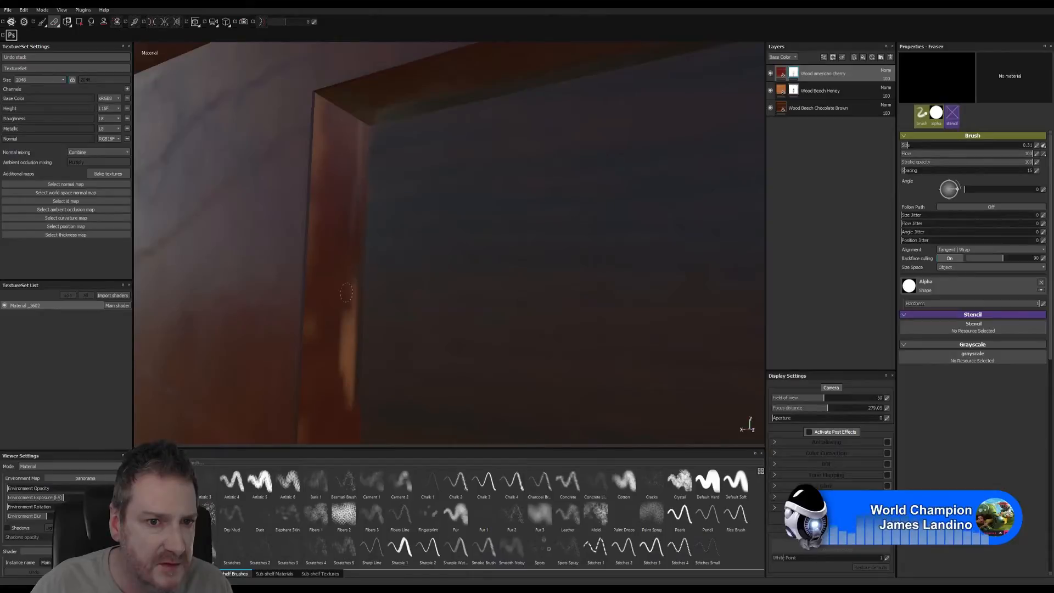
pyautogui.moveTo(346, 292); pyautogui.dragTo(347, 378)
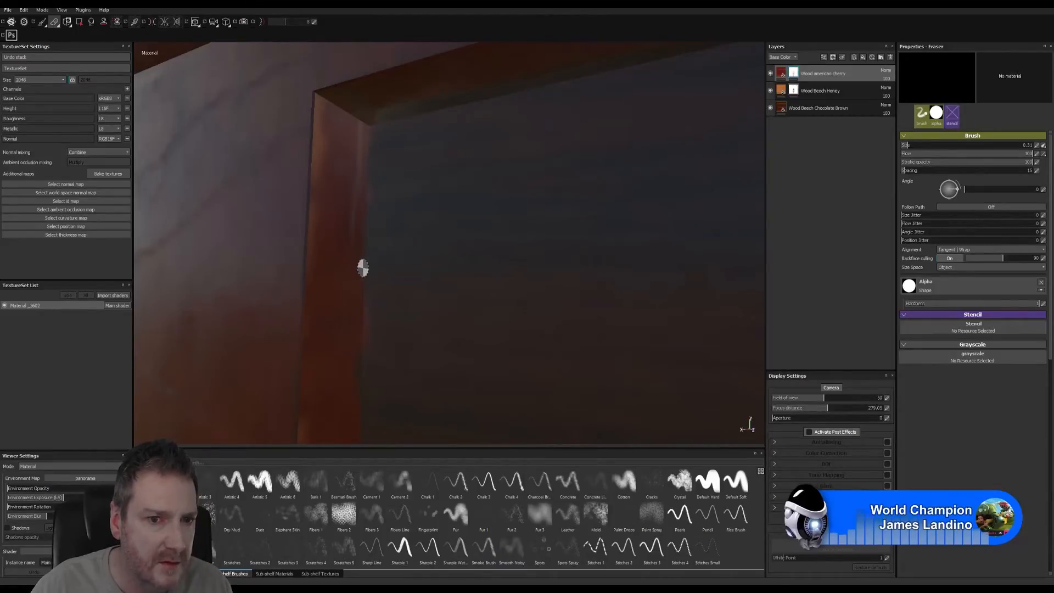
# Paint dirt-brush wear along the upper square panel's left bevel, erasing the excess patches.
pyautogui.click(43, 23)
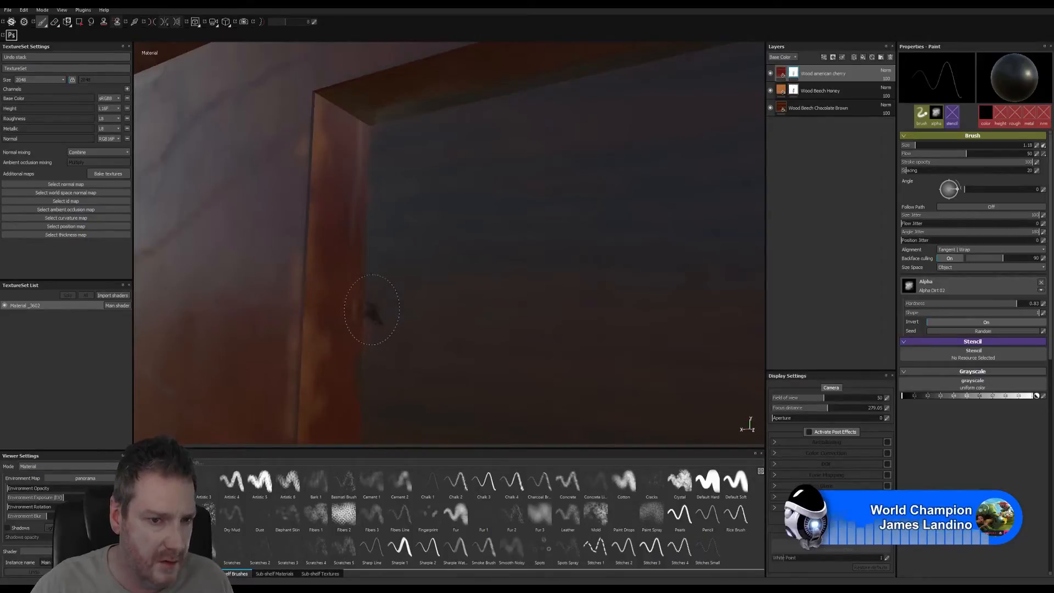
pyautogui.keyDown('alt'); pyautogui.moveTo(371, 330); pyautogui.dragTo(302, 238); pyautogui.keyUp('alt')
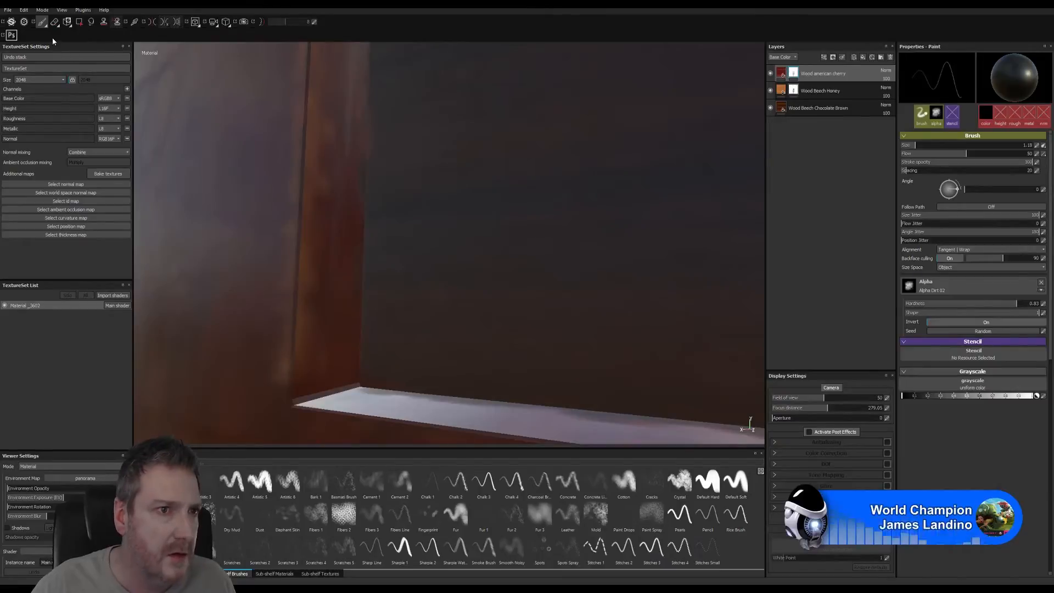
pyautogui.press('e')
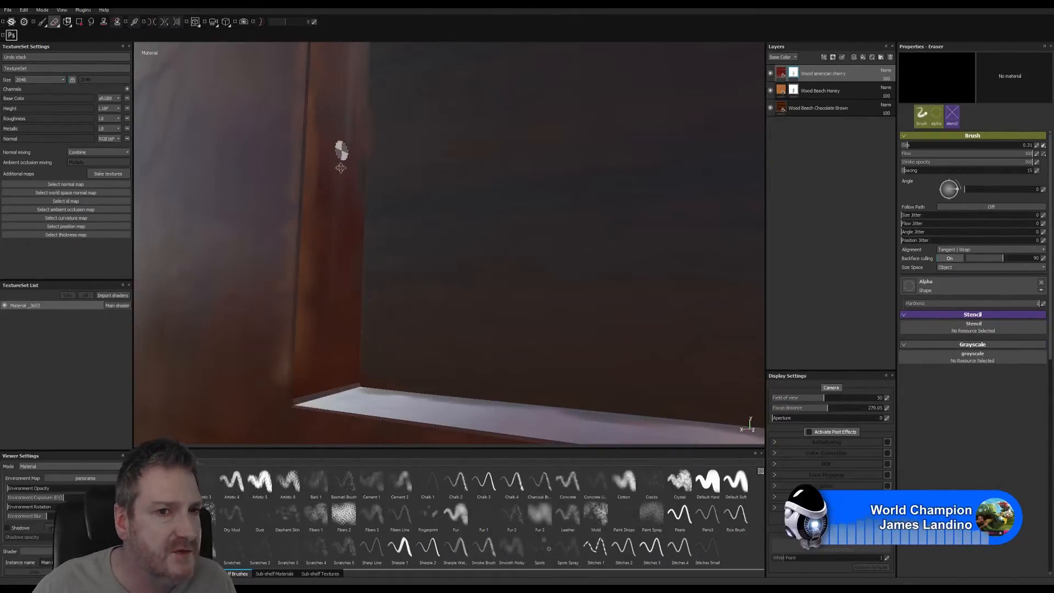
pyautogui.keyDown('alt'); pyautogui.moveTo(341, 153); pyautogui.dragTo(393, 274); pyautogui.keyUp('alt')
# Erase the mask overspill beside the upper square panel's left outer edge with the 0.31 eraser.
pyautogui.keyDown('alt'); pyautogui.moveTo(549, 299); pyautogui.dragTo(429, 312, button='right'); pyautogui.keyUp('alt')
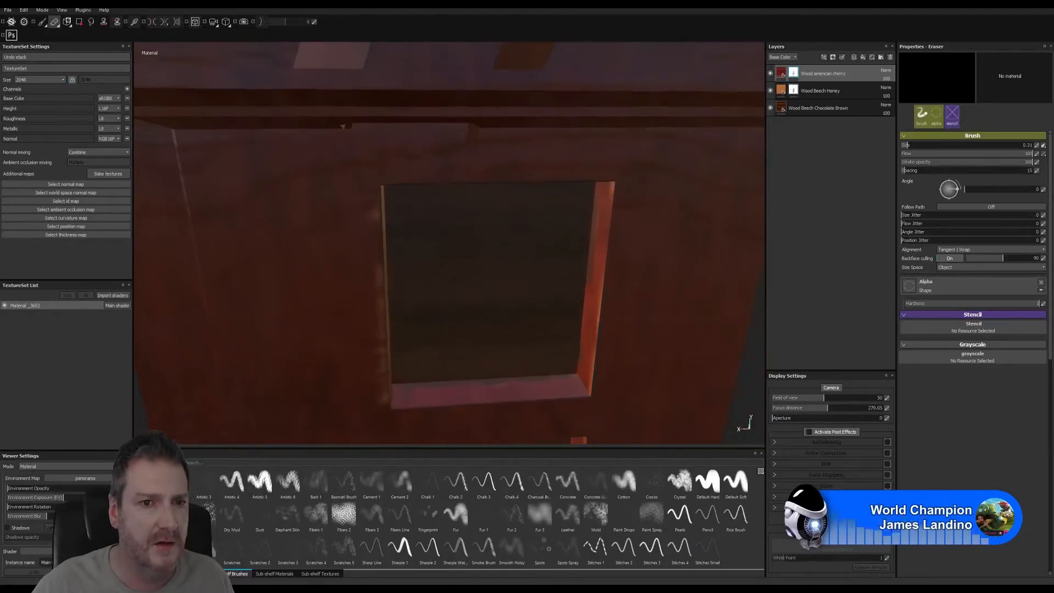
pyautogui.moveTo(430, 311)
pyautogui.keyDown('alt'); pyautogui.mouseDown()
pyautogui.moveTo(400, 265)
pyautogui.moveTo(427, 302)
pyautogui.mouseUp(); pyautogui.keyUp('alt')
pyautogui.keyDown('alt'); pyautogui.moveTo(426, 302); pyautogui.dragTo(609, 308, button='right'); pyautogui.keyUp('alt')
pyautogui.keyDown('alt'); pyautogui.moveTo(439, 293); pyautogui.dragTo(471, 215, button='middle'); pyautogui.keyUp('alt')
pyautogui.keyDown('alt'); pyautogui.moveTo(495, 258); pyautogui.dragTo(621, 269, button='right'); pyautogui.keyUp('alt')
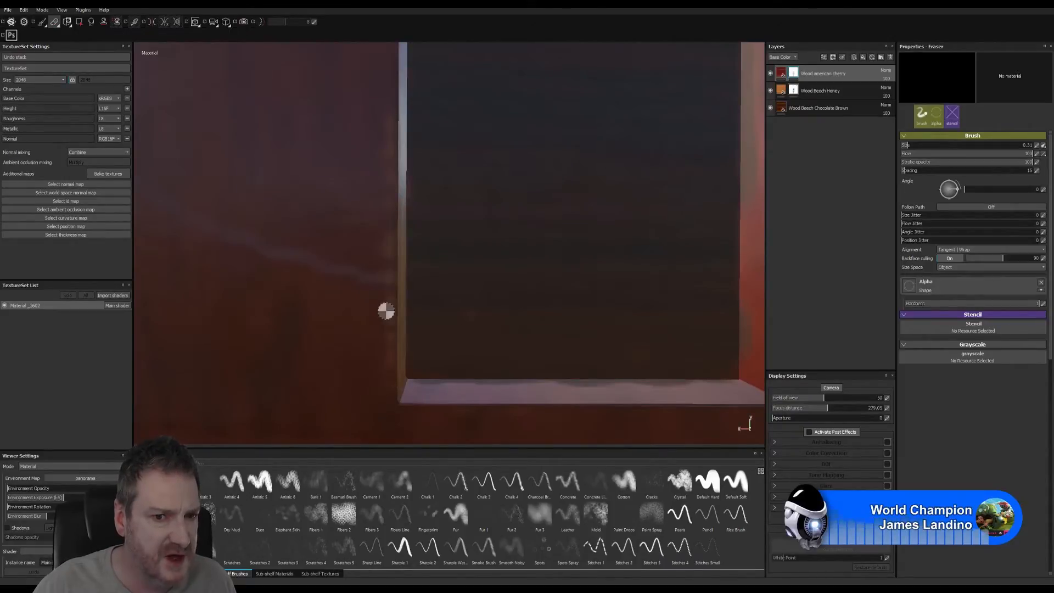
pyautogui.moveTo(386, 311)
pyautogui.keyDown('alt'); pyautogui.mouseDown()
pyautogui.moveTo(468, 318)
pyautogui.moveTo(426, 295)
pyautogui.moveTo(385, 287)
pyautogui.moveTo(399, 303)
pyautogui.moveTo(477, 310)
pyautogui.moveTo(502, 344)
pyautogui.moveTo(318, 242)
pyautogui.moveTo(396, 297)
pyautogui.mouseUp(); pyautogui.keyUp('alt')
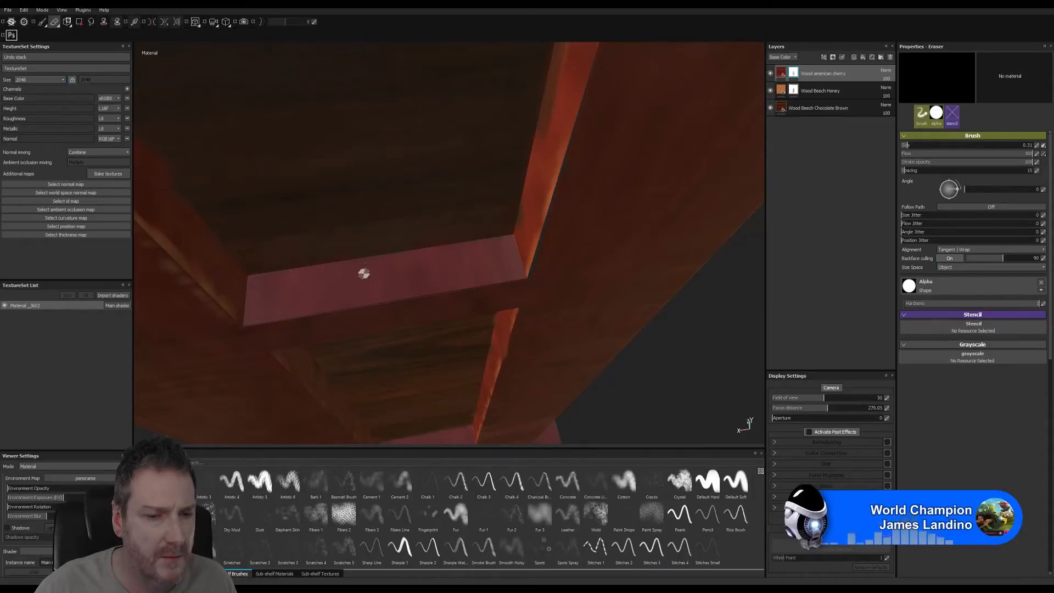
# Paint worn patches along the upper square panel's bottom ledge and right bevel with the dirt brush reduced to about 0.24.
pyautogui.keyDown('alt'); pyautogui.moveTo(364, 273); pyautogui.dragTo(414, 238); pyautogui.keyUp('alt')
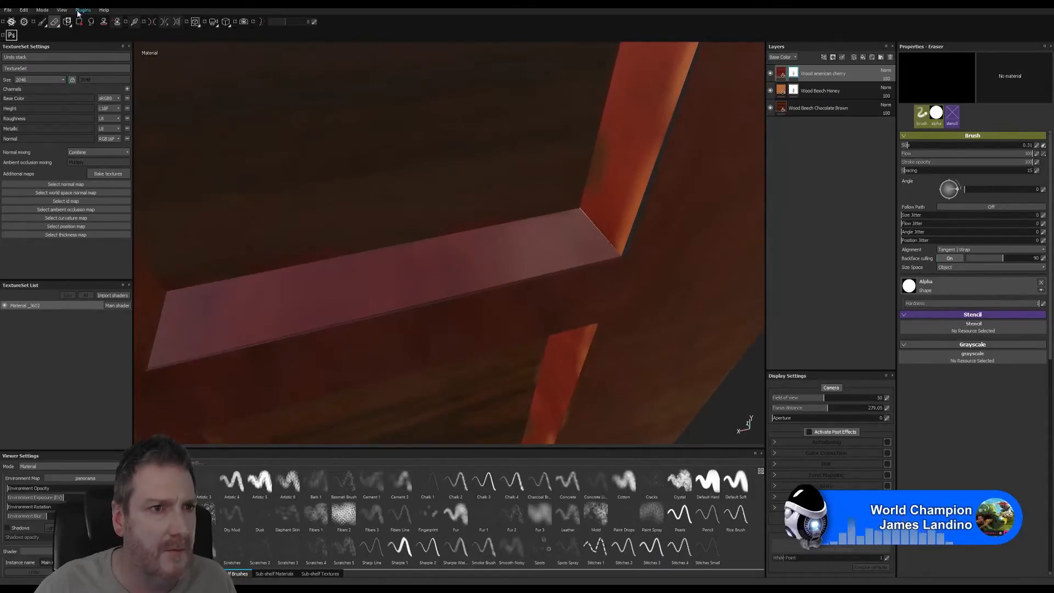
pyautogui.click(43, 22)
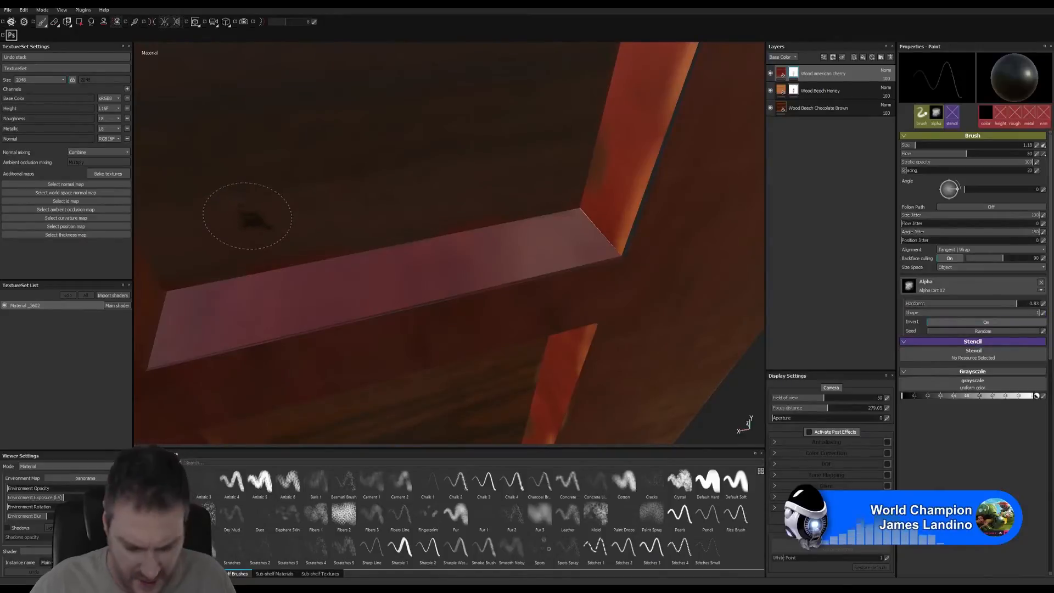
pyautogui.keyDown('ctrl'); pyautogui.moveTo(327, 221); pyautogui.dragTo(257, 236, button='right'); pyautogui.keyUp('ctrl')
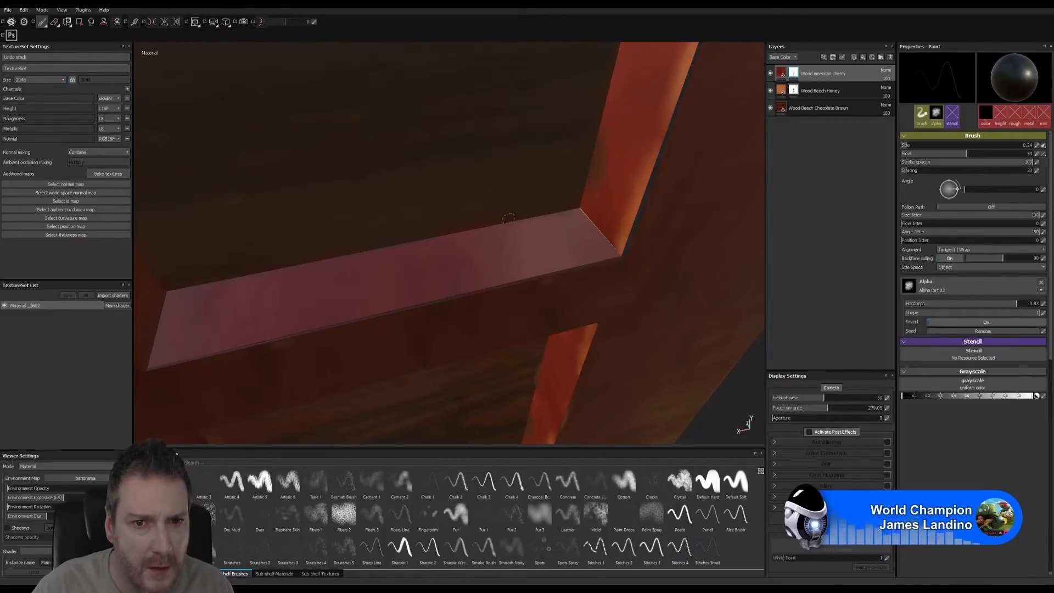
pyautogui.keyDown('alt'); pyautogui.moveTo(482, 211); pyautogui.dragTo(468, 208, button='right'); pyautogui.keyUp('alt')
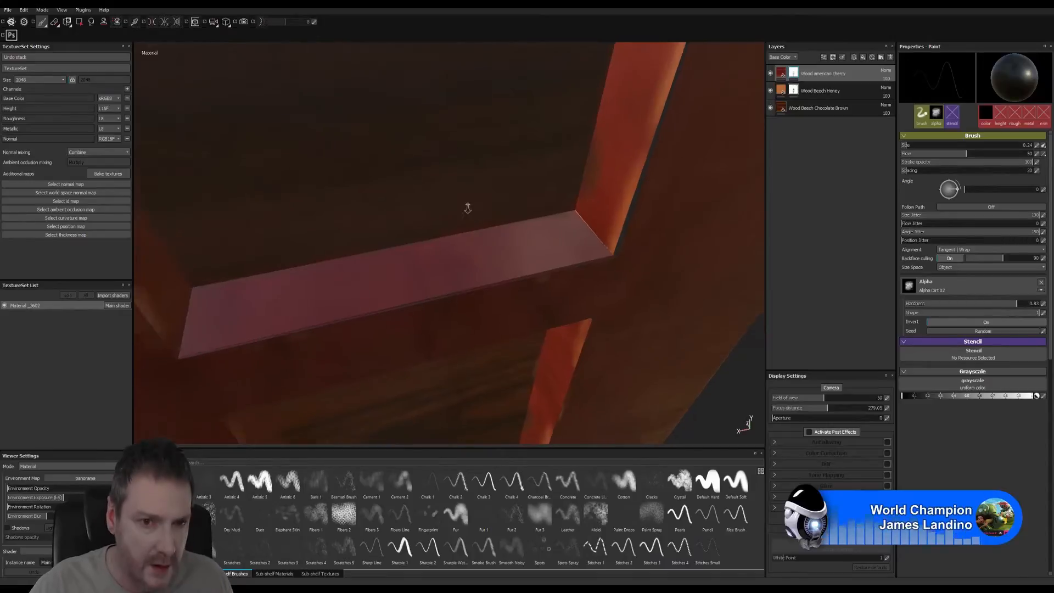
pyautogui.keyDown('alt'); pyautogui.moveTo(468, 208); pyautogui.dragTo(525, 195); pyautogui.keyUp('alt')
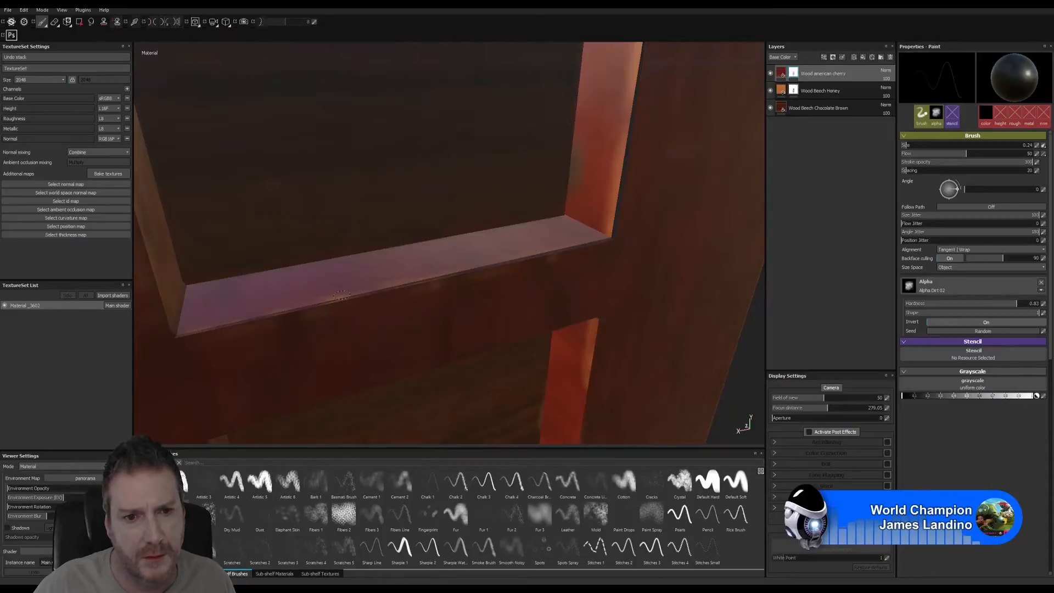
pyautogui.moveTo(188, 330)
pyautogui.keyDown('alt'); pyautogui.mouseDown()
pyautogui.moveTo(278, 384)
pyautogui.moveTo(349, 301)
pyautogui.moveTo(367, 259)
pyautogui.moveTo(362, 289)
pyautogui.mouseUp(); pyautogui.keyUp('alt')
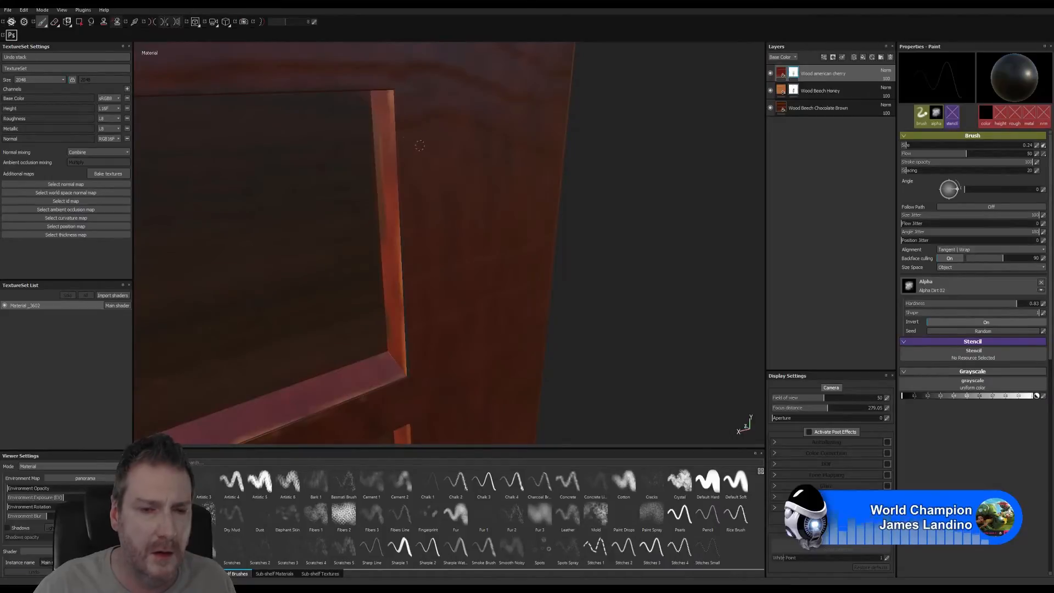
pyautogui.moveTo(391, 129)
pyautogui.keyDown('alt'); pyautogui.mouseDown()
pyautogui.moveTo(617, 146)
pyautogui.moveTo(467, 181)
pyautogui.moveTo(373, 80)
pyautogui.mouseUp(); pyautogui.keyUp('alt')
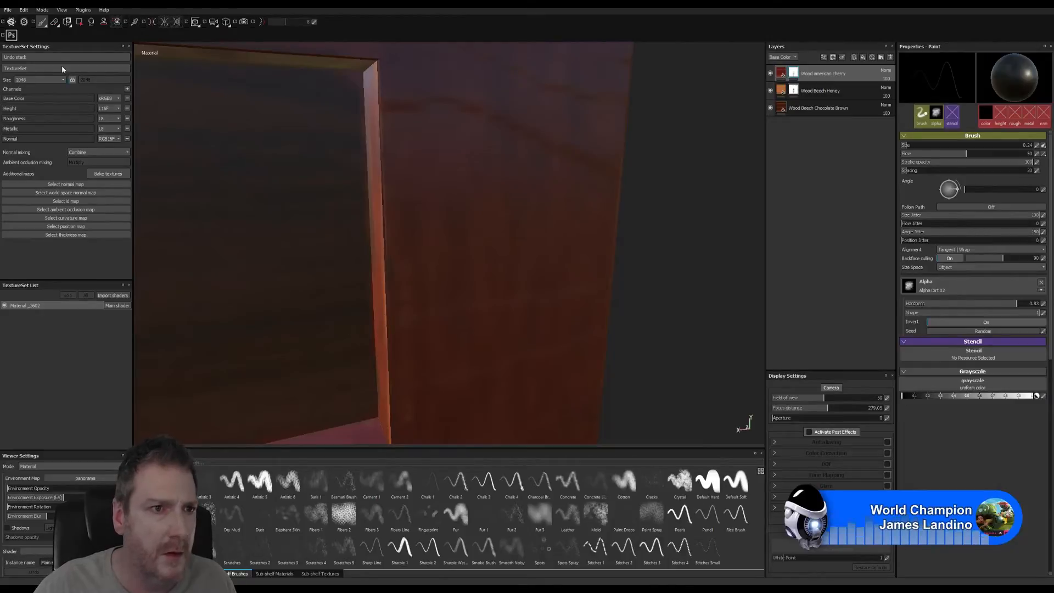
# Touch up the wear on the upper square panel's right bevel in the American Cherry mask with the 0.31 eraser.
pyautogui.press('2')
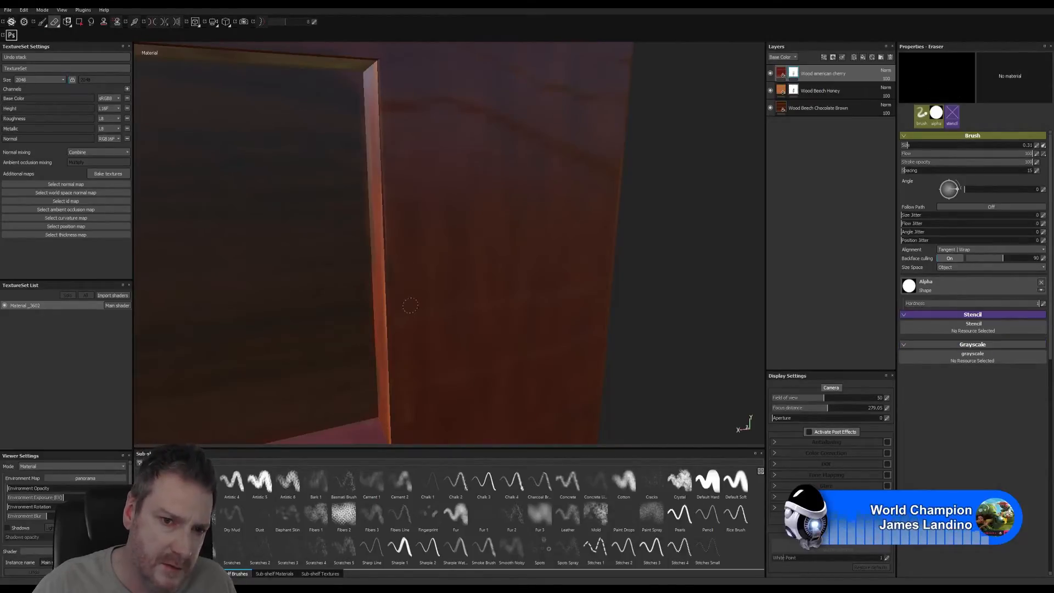
pyautogui.keyDown('alt'); pyautogui.moveTo(423, 277); pyautogui.dragTo(437, 247, button='right'); pyautogui.keyUp('alt')
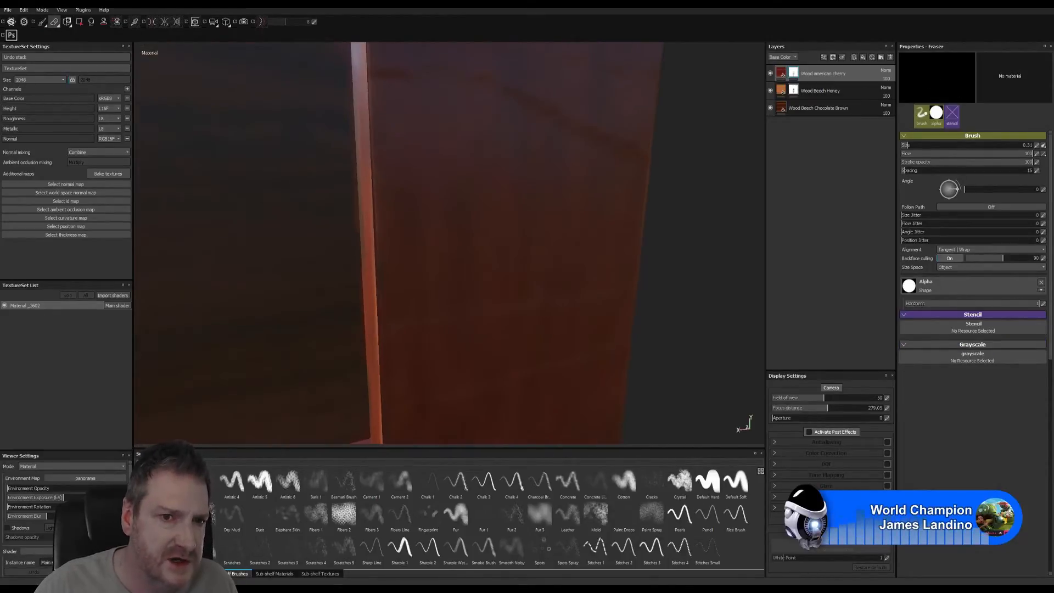
pyautogui.keyDown('alt'); pyautogui.moveTo(436, 247); pyautogui.dragTo(508, 214); pyautogui.keyUp('alt')
pyautogui.keyDown('alt'); pyautogui.moveTo(368, 152); pyautogui.dragTo(386, 285); pyautogui.keyUp('alt')
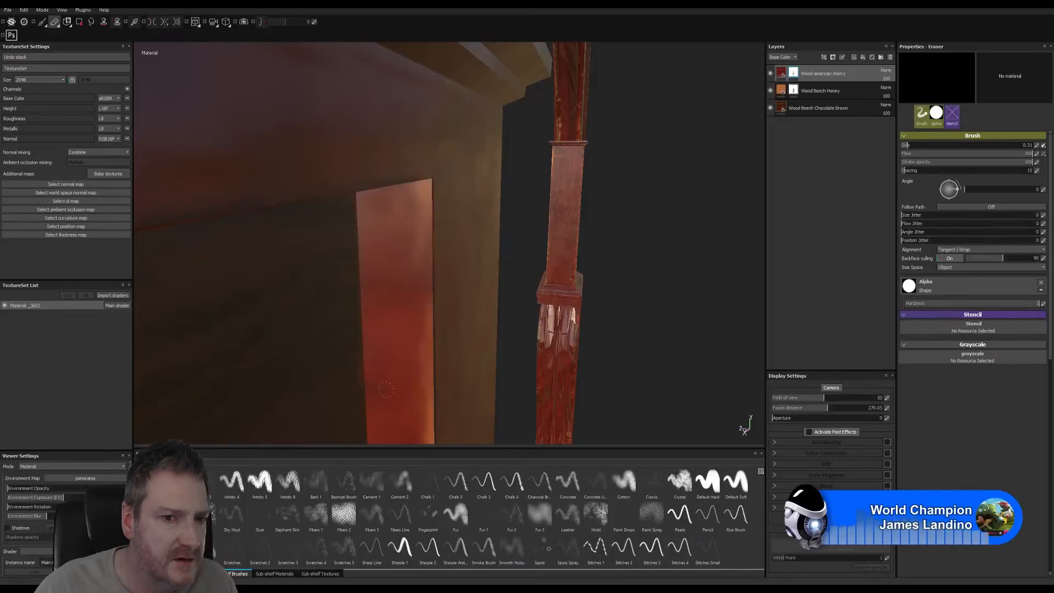
pyautogui.keyDown('alt'); pyautogui.moveTo(398, 311); pyautogui.dragTo(407, 254); pyautogui.keyUp('alt')
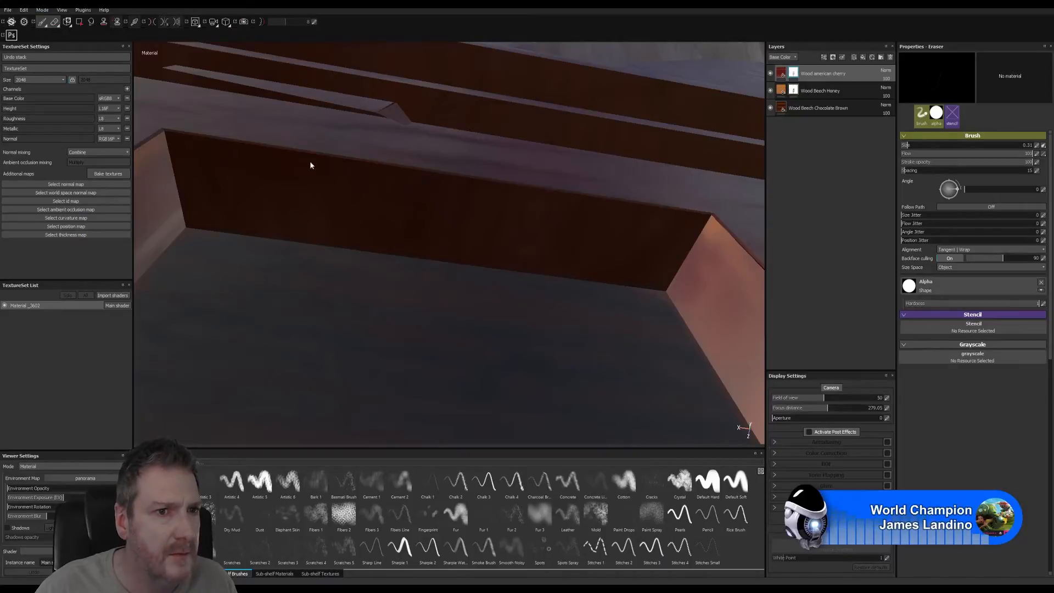
# Paint dirt-brush wear along the upper square panel's top bevel at size 0.24, cleaning the edge with the 0.31 eraser.
pyautogui.press('1')
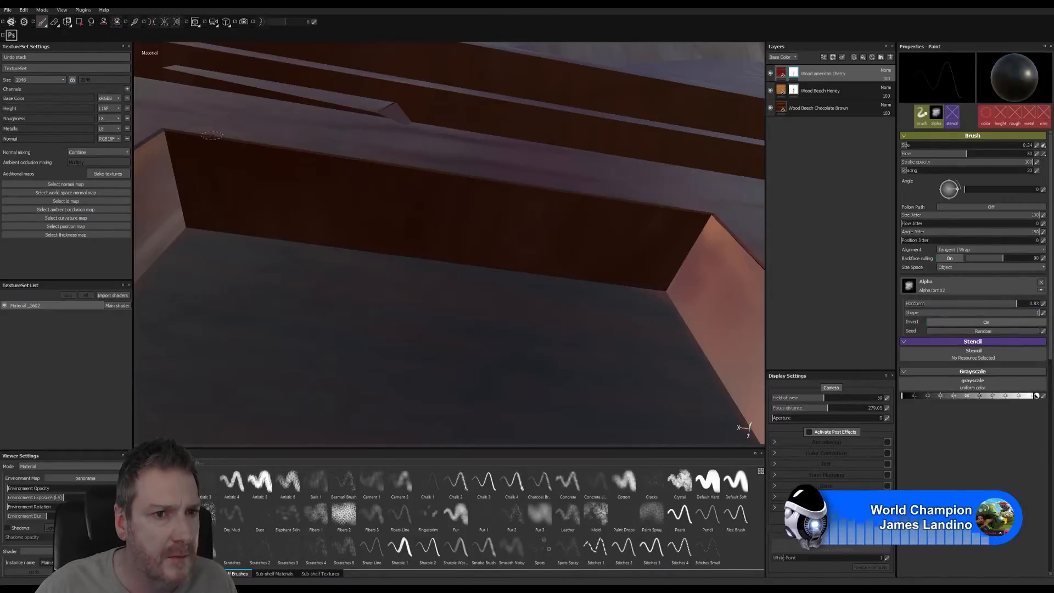
pyautogui.moveTo(353, 172)
pyautogui.keyDown('alt'); pyautogui.mouseDown()
pyautogui.moveTo(426, 249)
pyautogui.moveTo(499, 269)
pyautogui.moveTo(424, 197)
pyautogui.mouseUp(); pyautogui.keyUp('alt')
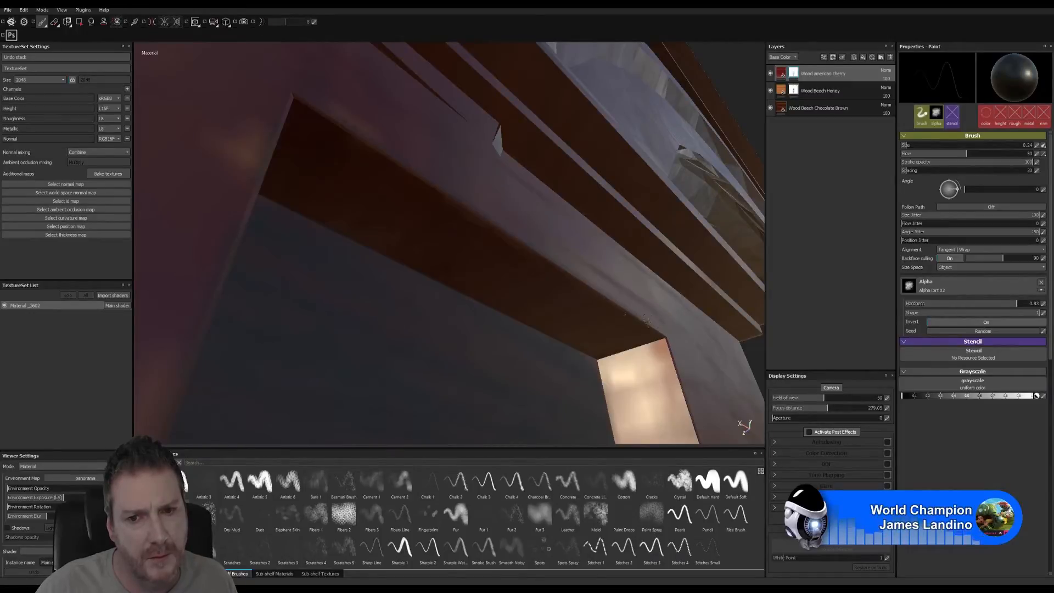
pyautogui.keyDown('alt'); pyautogui.moveTo(424, 196); pyautogui.dragTo(482, 379); pyautogui.keyUp('alt')
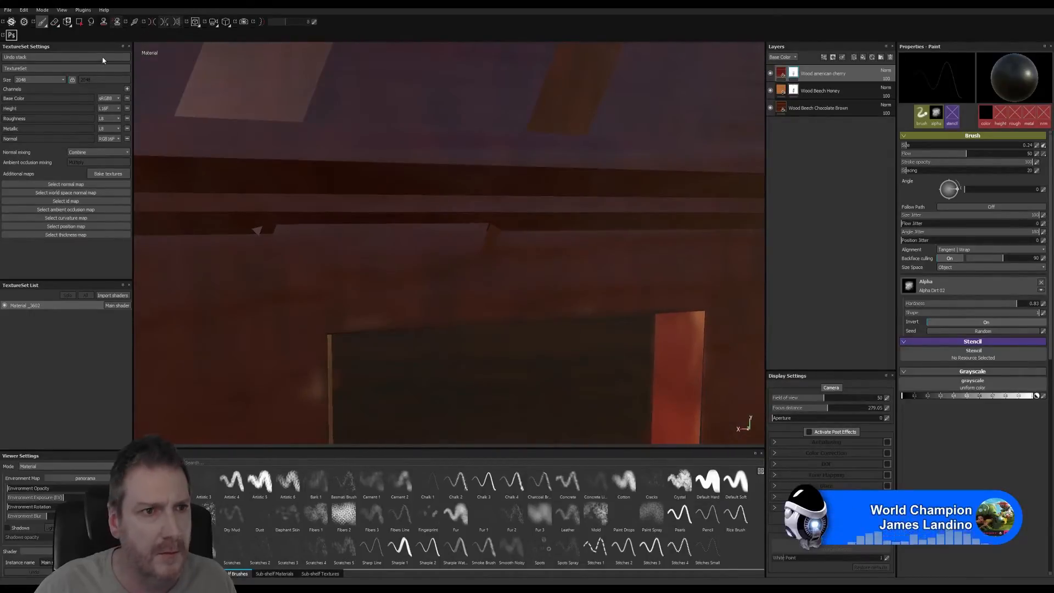
pyautogui.click(55, 23)
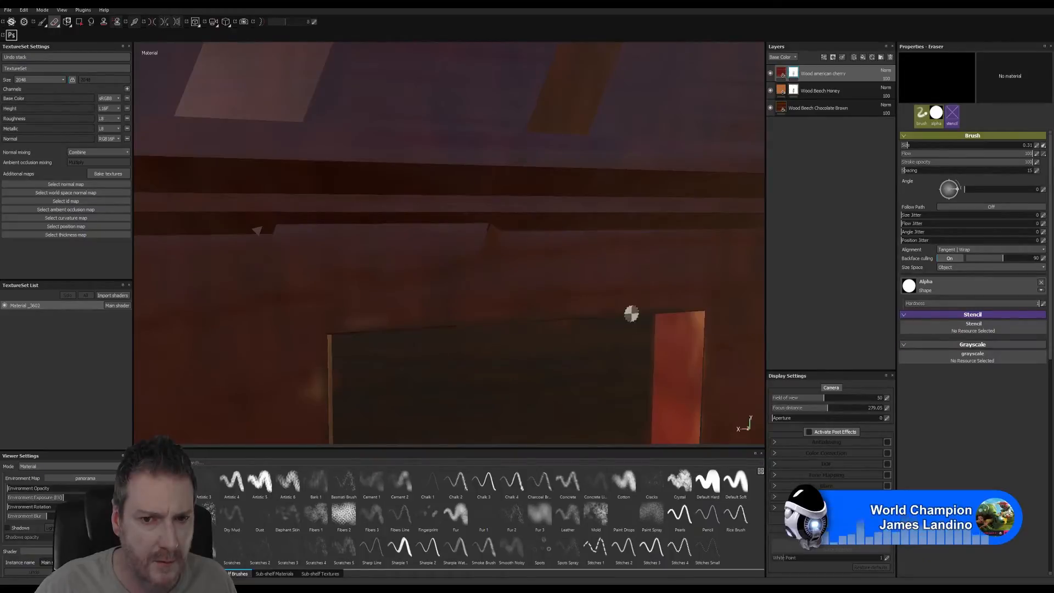
pyautogui.keyDown('alt'); pyautogui.moveTo(728, 353); pyautogui.dragTo(634, 267); pyautogui.keyUp('alt')
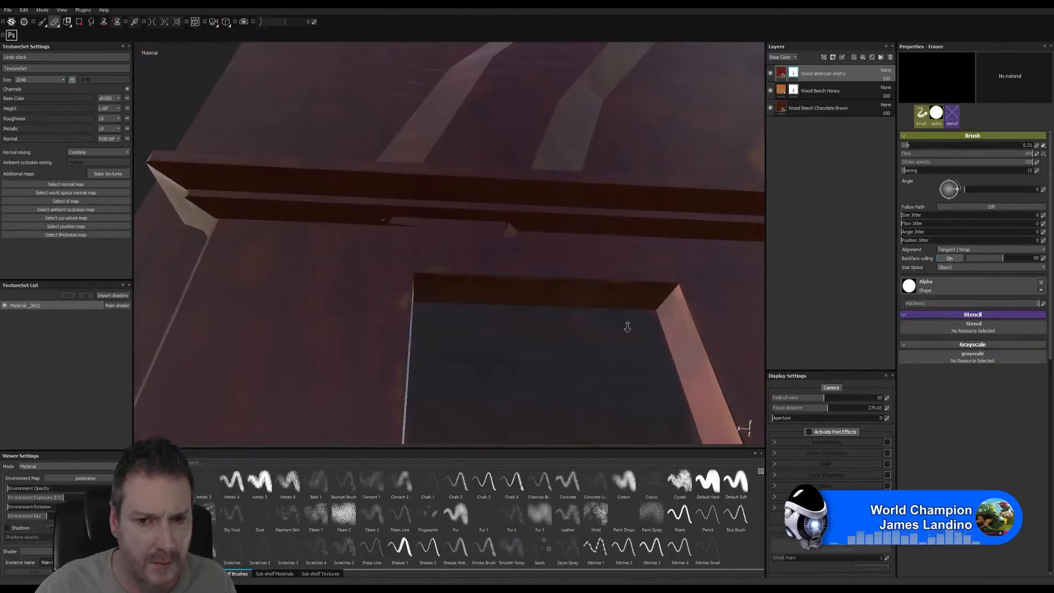
pyautogui.keyDown('alt'); pyautogui.moveTo(628, 328); pyautogui.dragTo(855, 324, button='right'); pyautogui.keyUp('alt')
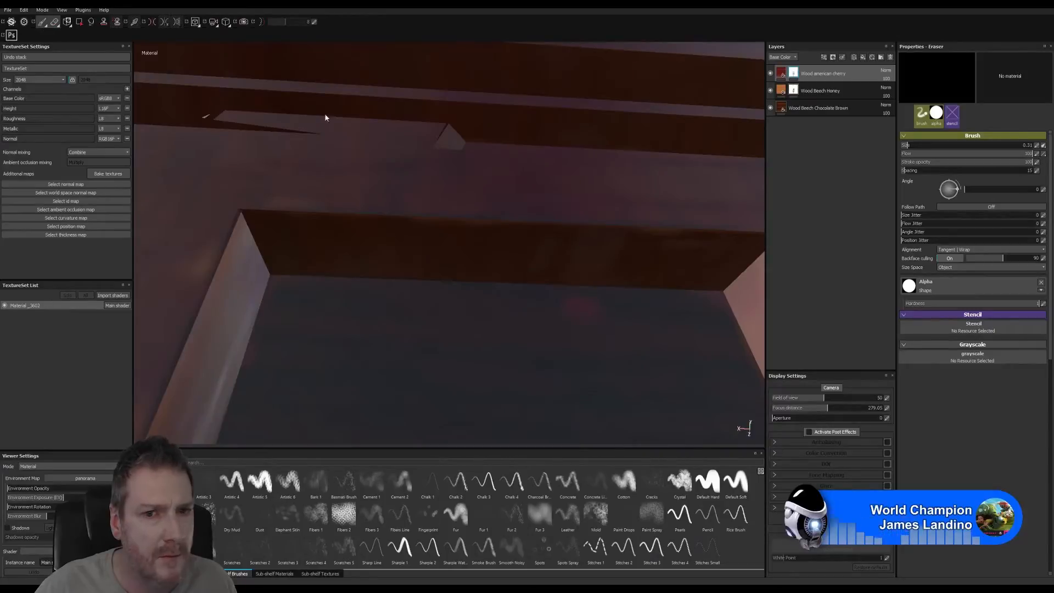
# Erase the mask overspill along the inner edge of the tall panel's right bevel with the 0.31 eraser.
pyautogui.press('1')
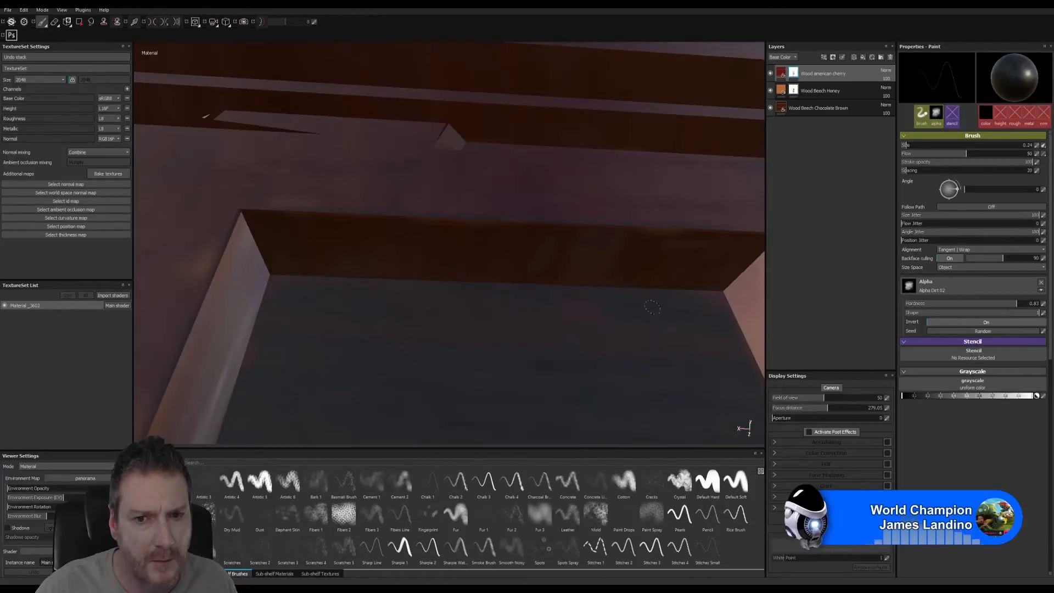
pyautogui.keyDown('alt'); pyautogui.moveTo(582, 326); pyautogui.dragTo(220, 335, button='right'); pyautogui.keyUp('alt')
pyautogui.keyDown('alt'); pyautogui.moveTo(160, 334); pyautogui.dragTo(259, 386, button='middle'); pyautogui.keyUp('alt')
pyautogui.keyDown('alt'); pyautogui.moveTo(259, 386); pyautogui.dragTo(214, 418, button='right'); pyautogui.keyUp('alt')
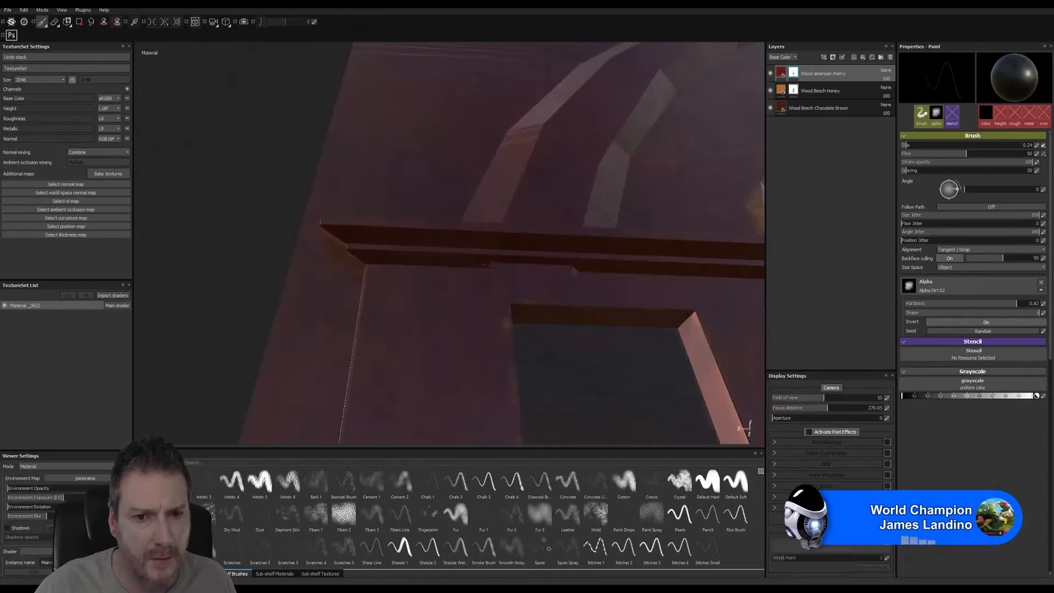
pyautogui.keyDown('alt'); pyautogui.moveTo(567, 360); pyautogui.dragTo(484, 174, button='middle'); pyautogui.keyUp('alt')
pyautogui.keyDown('alt'); pyautogui.moveTo(485, 174); pyautogui.dragTo(451, 267, button='right'); pyautogui.keyUp('alt')
pyautogui.keyDown('alt'); pyautogui.moveTo(560, 263); pyautogui.dragTo(452, 396); pyautogui.keyUp('alt')
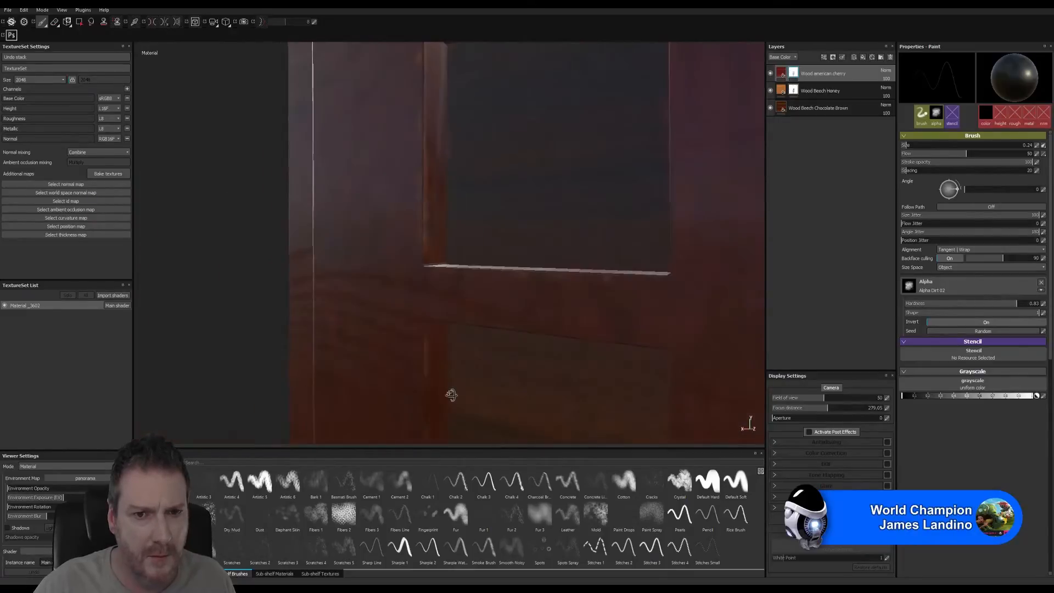
pyautogui.keyDown('alt'); pyautogui.moveTo(560, 324); pyautogui.dragTo(121, 375, button='right'); pyautogui.keyUp('alt')
pyautogui.keyDown('alt'); pyautogui.moveTo(536, 347); pyautogui.dragTo(498, 264); pyautogui.keyUp('alt')
pyautogui.keyDown('alt'); pyautogui.moveTo(499, 264); pyautogui.dragTo(508, 273, button='middle'); pyautogui.keyUp('alt')
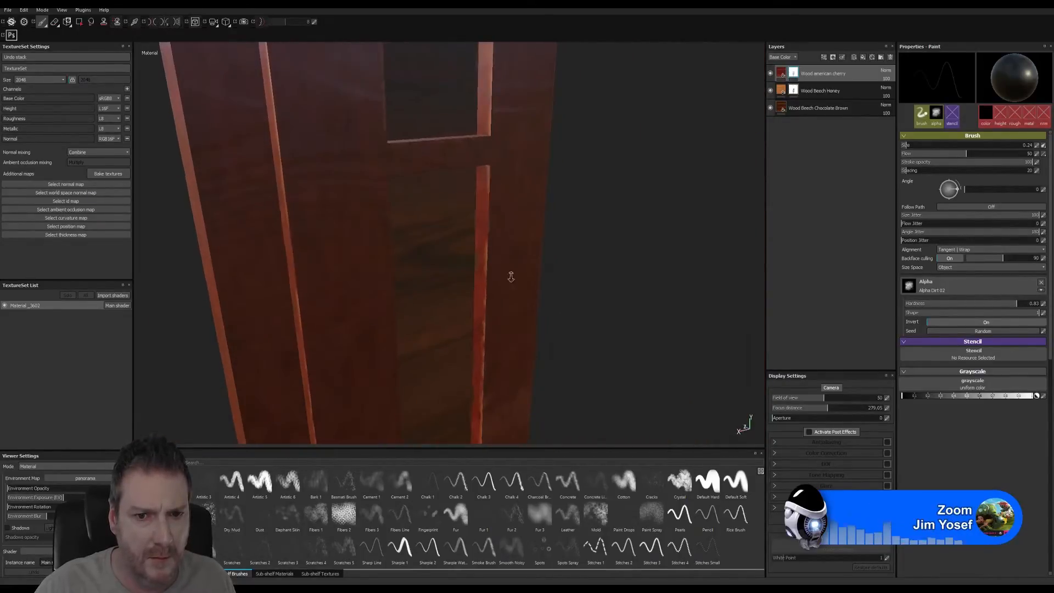
pyautogui.keyDown('alt'); pyautogui.moveTo(509, 274); pyautogui.dragTo(730, 219, button='right'); pyautogui.keyUp('alt')
pyautogui.keyDown('alt'); pyautogui.moveTo(508, 272); pyautogui.dragTo(527, 333, button='middle'); pyautogui.keyUp('alt')
pyautogui.keyDown('alt'); pyautogui.moveTo(527, 333); pyautogui.dragTo(823, 192, button='right'); pyautogui.keyUp('alt')
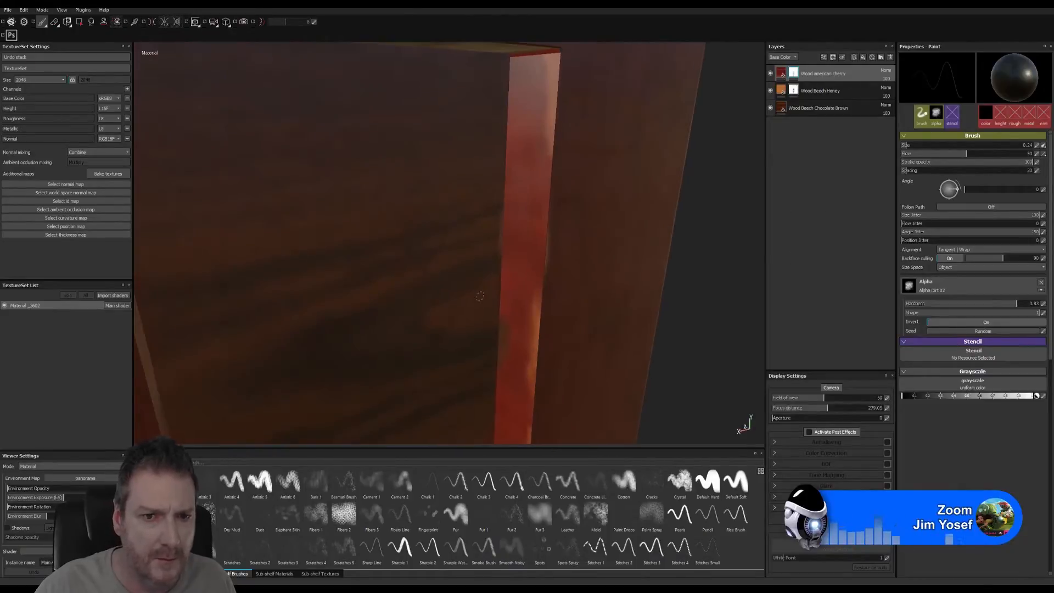
pyautogui.click(54, 22)
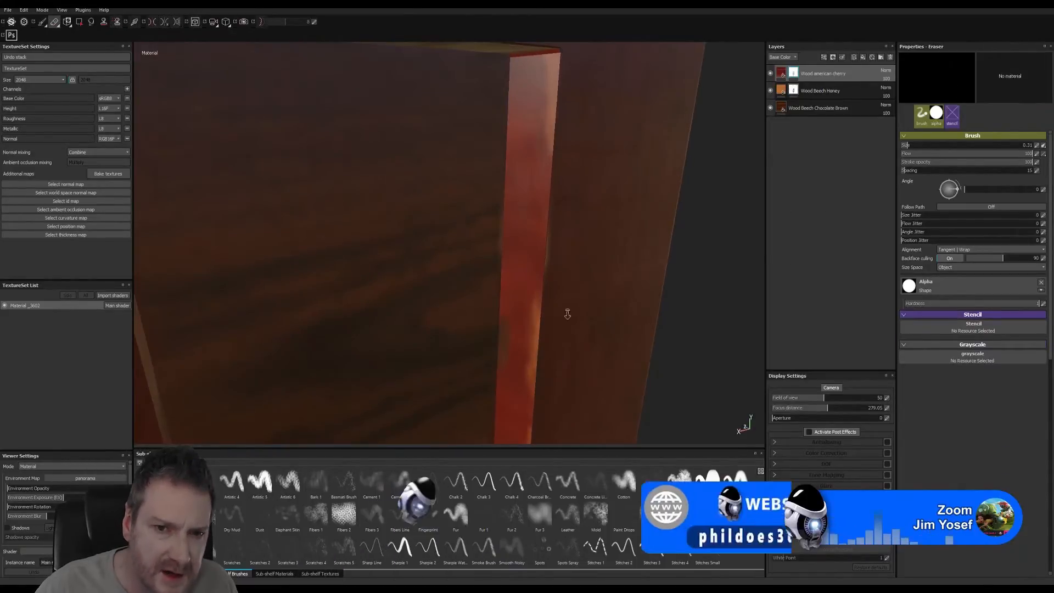
pyautogui.moveTo(564, 313)
pyautogui.keyDown('alt'); pyautogui.mouseDown()
pyautogui.moveTo(501, 346)
pyautogui.moveTo(534, 268)
pyautogui.mouseUp(); pyautogui.keyUp('alt')
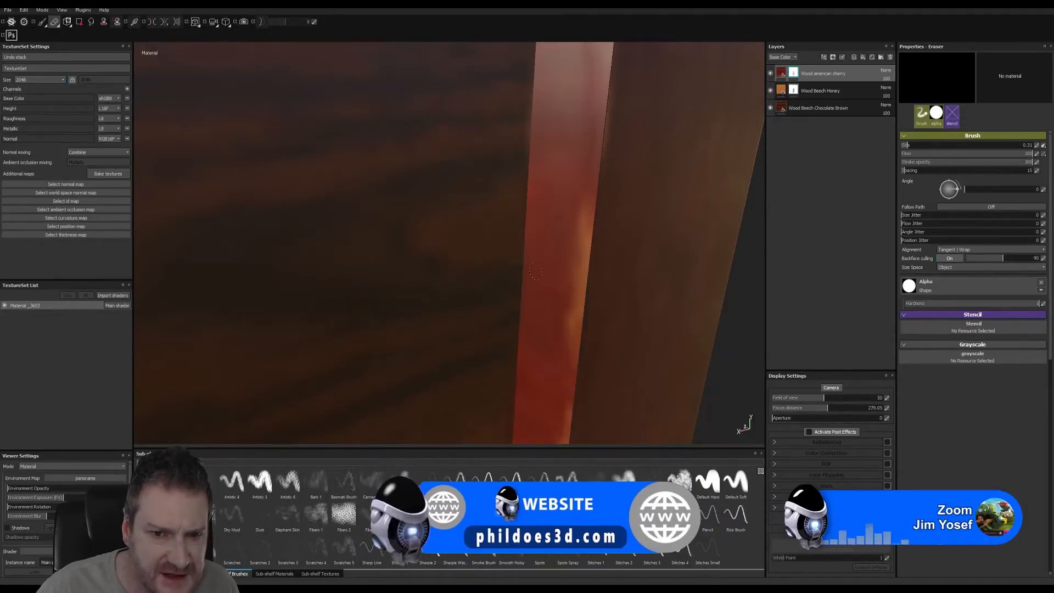
pyautogui.keyDown('alt'); pyautogui.moveTo(529, 346); pyautogui.dragTo(529, 291, button='middle'); pyautogui.keyUp('alt')
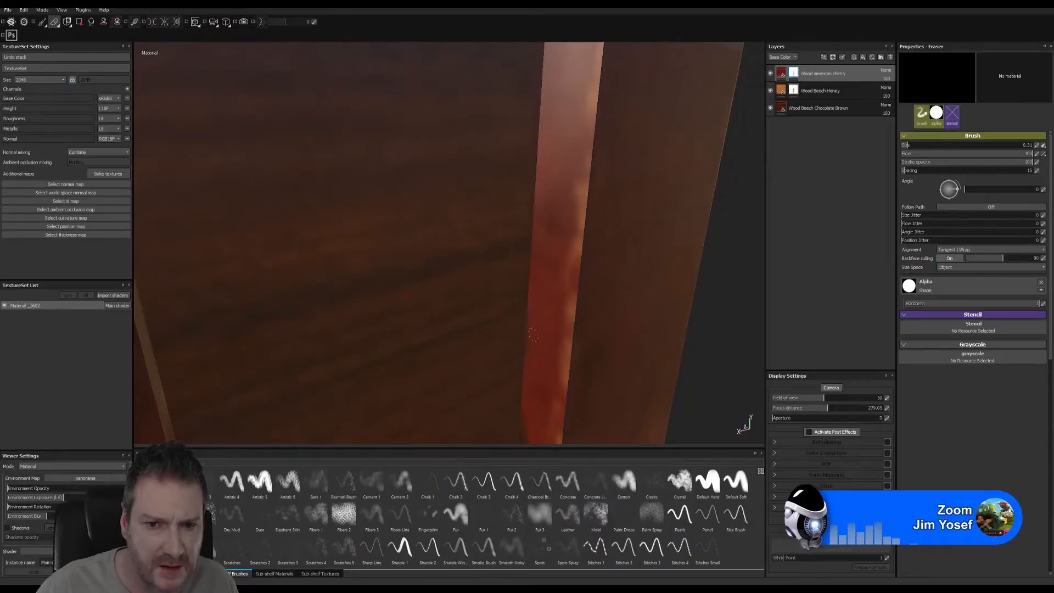
pyautogui.keyDown('alt'); pyautogui.moveTo(538, 341); pyautogui.dragTo(543, 277, button='middle'); pyautogui.keyUp('alt')
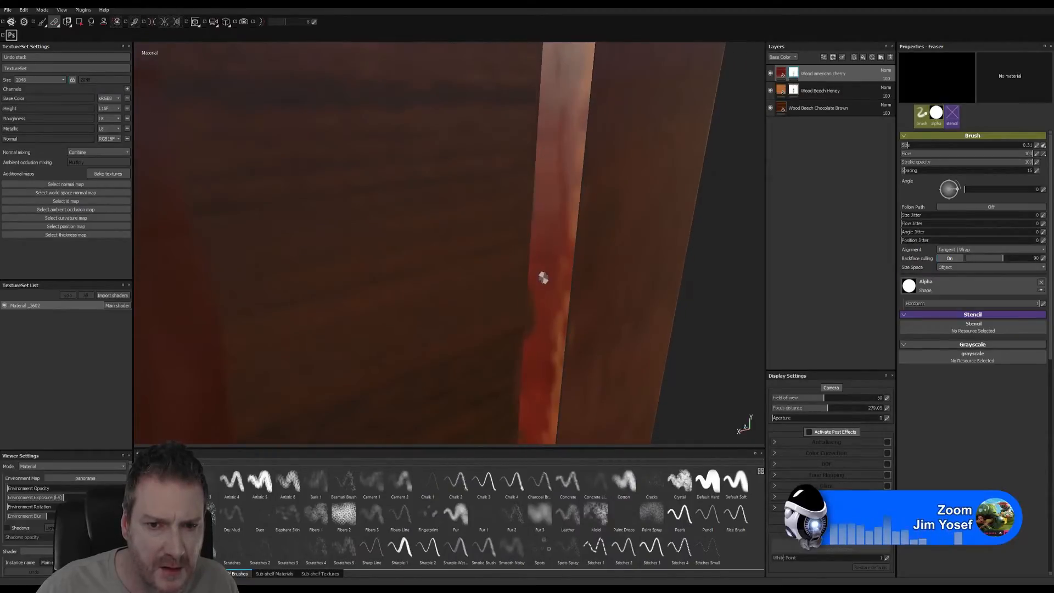
pyautogui.keyDown('alt'); pyautogui.moveTo(529, 350); pyautogui.dragTo(551, 193, button='middle'); pyautogui.keyUp('alt')
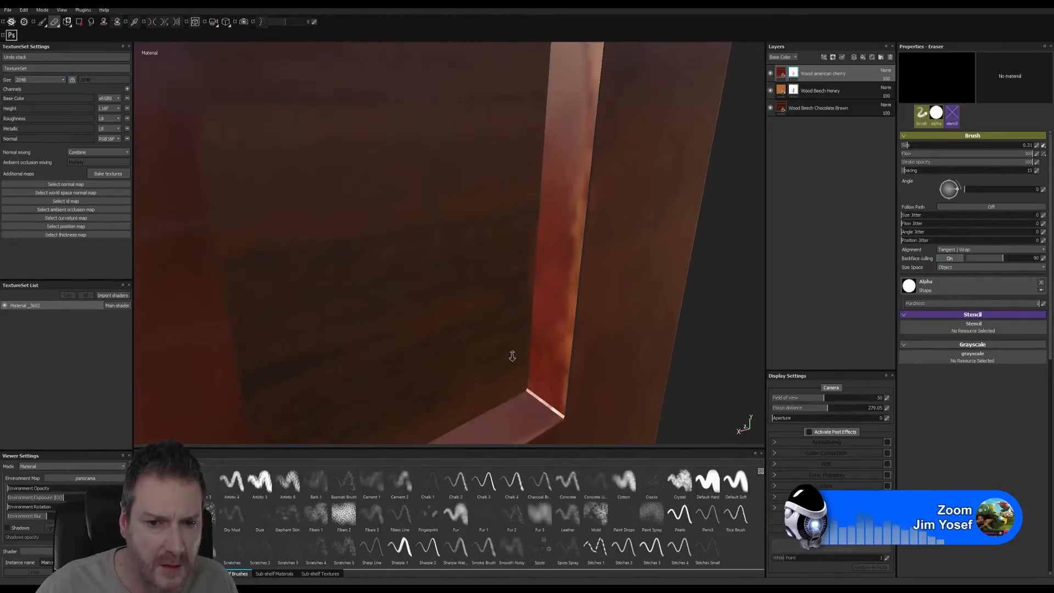
# Erase the mask overspill along the tall panel's left bevel, from its bottom corner up to the top corner.
pyautogui.keyDown('alt'); pyautogui.moveTo(510, 357); pyautogui.dragTo(337, 235); pyautogui.keyUp('alt')
pyautogui.keyDown('alt'); pyautogui.moveTo(337, 235); pyautogui.dragTo(356, 309, button='middle'); pyautogui.keyUp('alt')
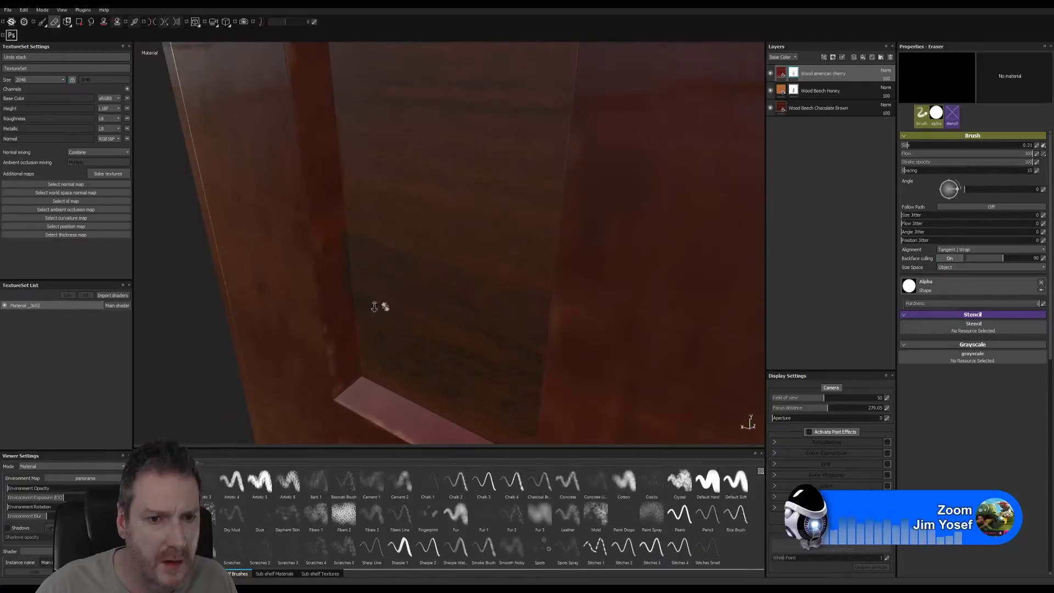
pyautogui.keyDown('alt'); pyautogui.moveTo(342, 370); pyautogui.dragTo(518, 374, button='right'); pyautogui.keyUp('alt')
pyautogui.keyDown('alt'); pyautogui.moveTo(426, 360); pyautogui.dragTo(416, 310, button='middle'); pyautogui.keyUp('alt')
pyautogui.keyDown('alt'); pyautogui.moveTo(417, 311); pyautogui.dragTo(333, 320); pyautogui.keyUp('alt')
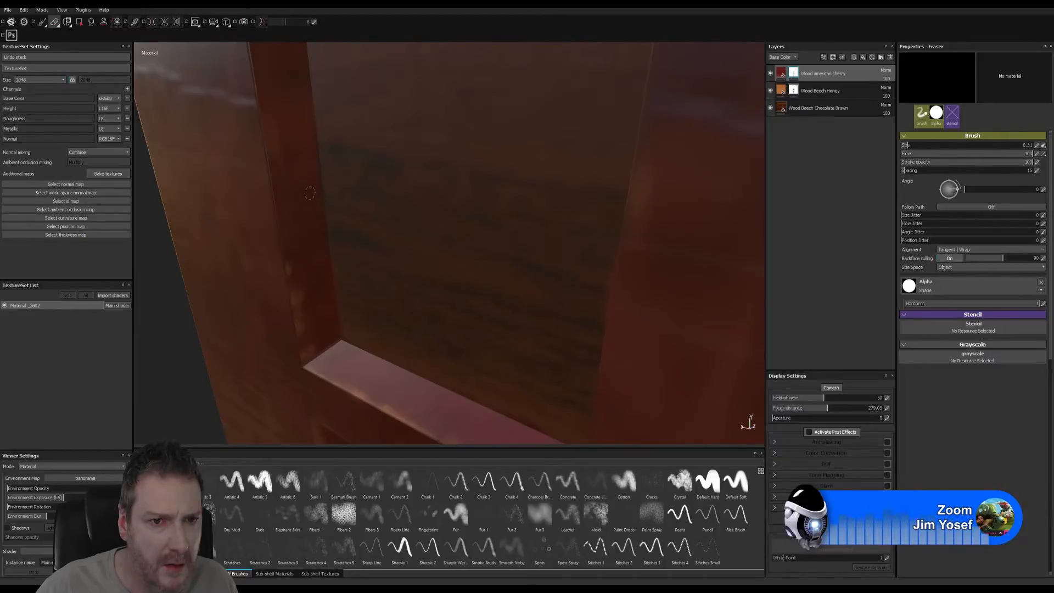
pyautogui.keyDown('alt'); pyautogui.moveTo(332, 233); pyautogui.dragTo(337, 252, button='middle'); pyautogui.keyUp('alt')
pyautogui.keyDown('alt'); pyautogui.moveTo(336, 254); pyautogui.dragTo(407, 241, button='right'); pyautogui.keyUp('alt')
pyautogui.keyDown('alt'); pyautogui.moveTo(328, 231); pyautogui.dragTo(353, 323, button='middle'); pyautogui.keyUp('alt')
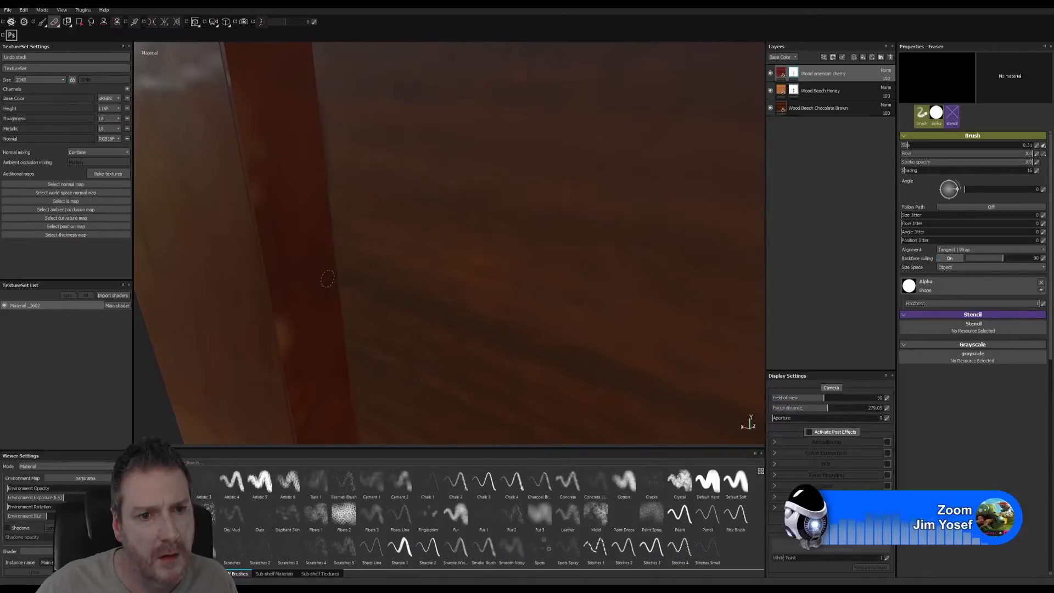
pyautogui.moveTo(316, 282)
pyautogui.keyDown('alt'); pyautogui.mouseDown()
pyautogui.moveTo(380, 259)
pyautogui.moveTo(199, 253)
pyautogui.moveTo(388, 335)
pyautogui.moveTo(324, 224)
pyautogui.mouseUp(); pyautogui.keyUp('alt')
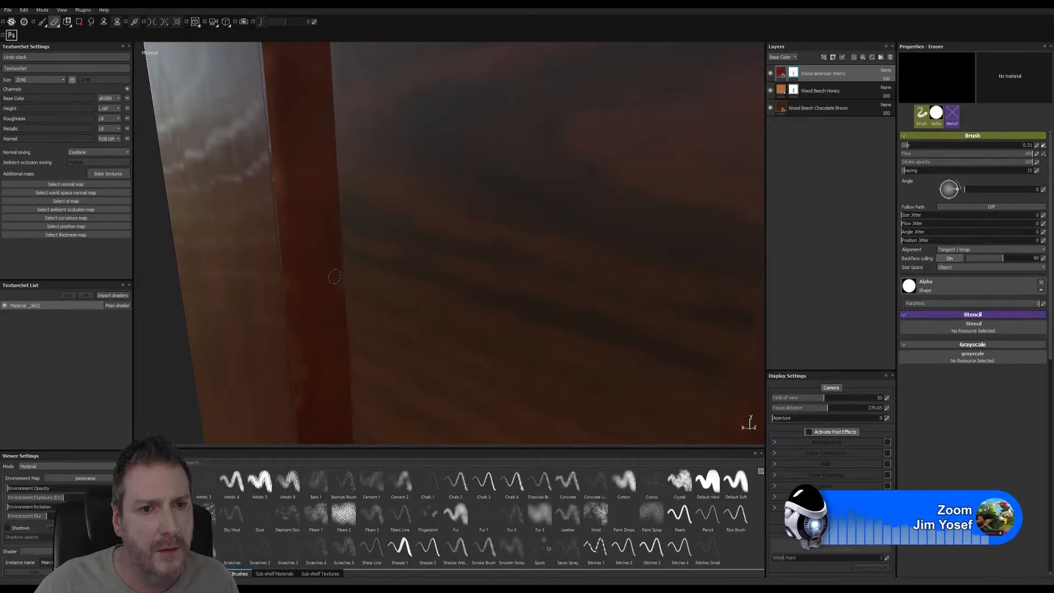
pyautogui.moveTo(338, 200)
pyautogui.keyDown('alt'); pyautogui.mouseDown(button='middle')
pyautogui.moveTo(372, 412)
pyautogui.moveTo(349, 193)
pyautogui.mouseUp(button='middle'); pyautogui.keyUp('alt')
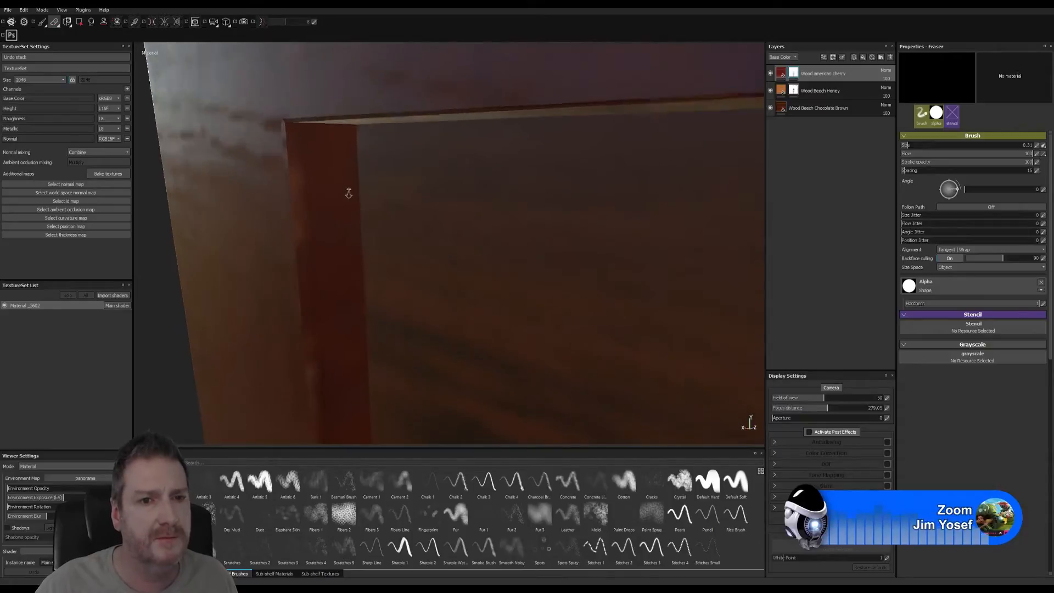
pyautogui.keyDown('alt'); pyautogui.moveTo(349, 193); pyautogui.dragTo(353, 247, button='right'); pyautogui.keyUp('alt')
pyautogui.keyDown('alt'); pyautogui.moveTo(353, 247); pyautogui.dragTo(339, 228); pyautogui.keyUp('alt')
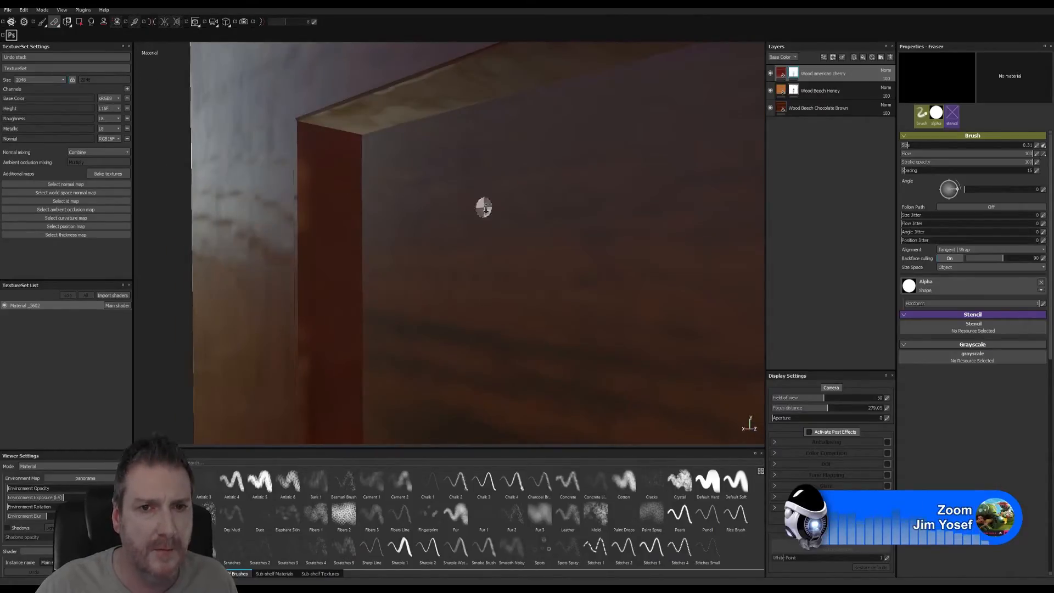
# Clean the mask overspill off the lower square panel's left bevel with the 0.31 eraser, down to its bottom corner.
pyautogui.moveTo(483, 207)
pyautogui.keyDown('alt'); pyautogui.mouseDown()
pyautogui.moveTo(517, 219)
pyautogui.moveTo(608, 130)
pyautogui.moveTo(626, 127)
pyautogui.mouseUp(); pyautogui.keyUp('alt')
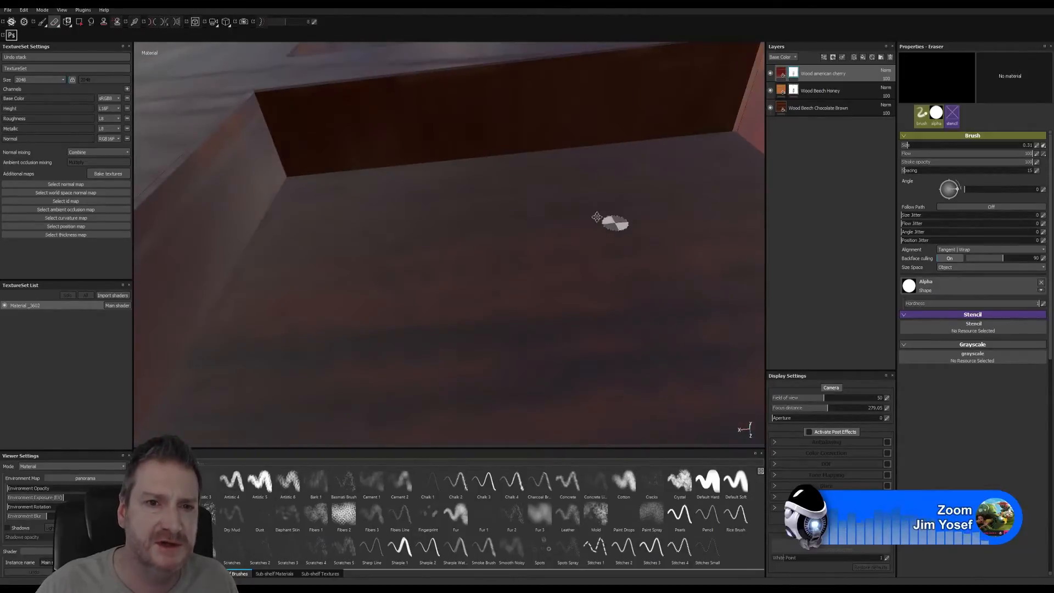
pyautogui.keyDown('alt'); pyautogui.moveTo(607, 224); pyautogui.dragTo(471, 251); pyautogui.keyUp('alt')
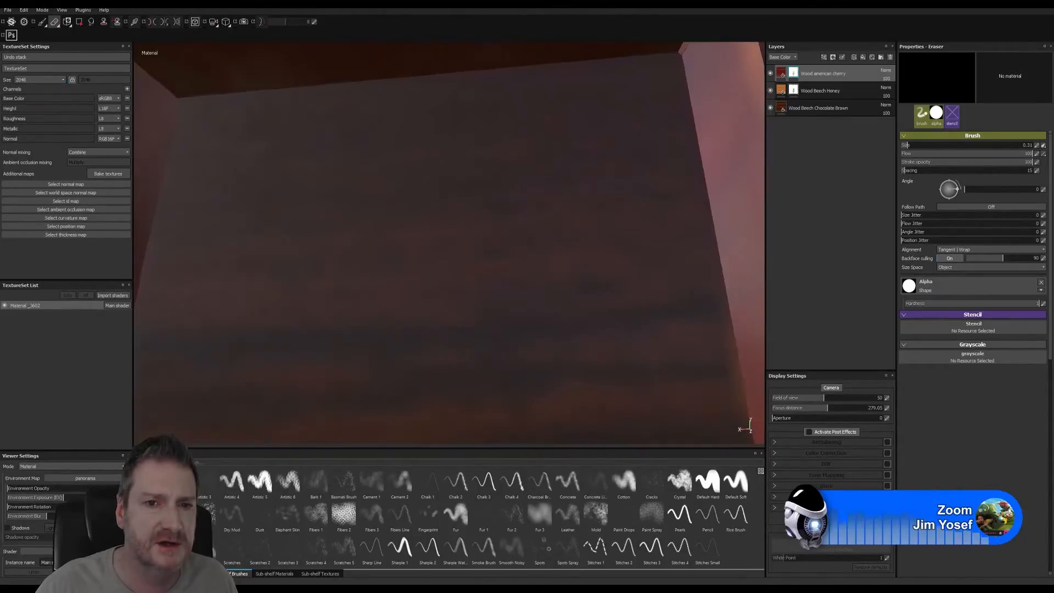
pyautogui.keyDown('alt'); pyautogui.moveTo(471, 252); pyautogui.dragTo(421, 311, button='right'); pyautogui.keyUp('alt')
pyautogui.keyDown('alt'); pyautogui.moveTo(432, 277); pyautogui.dragTo(487, 74, button='middle'); pyautogui.keyUp('alt')
pyautogui.keyDown('alt'); pyautogui.moveTo(488, 73); pyautogui.dragTo(456, 148); pyautogui.keyUp('alt')
pyautogui.keyDown('alt'); pyautogui.moveTo(433, 280); pyautogui.dragTo(564, 271); pyautogui.keyUp('alt')
pyautogui.keyDown('alt'); pyautogui.moveTo(563, 271); pyautogui.dragTo(631, 274, button='right'); pyautogui.keyUp('alt')
pyautogui.keyDown('alt'); pyautogui.moveTo(455, 280); pyautogui.dragTo(365, 289); pyautogui.keyUp('alt')
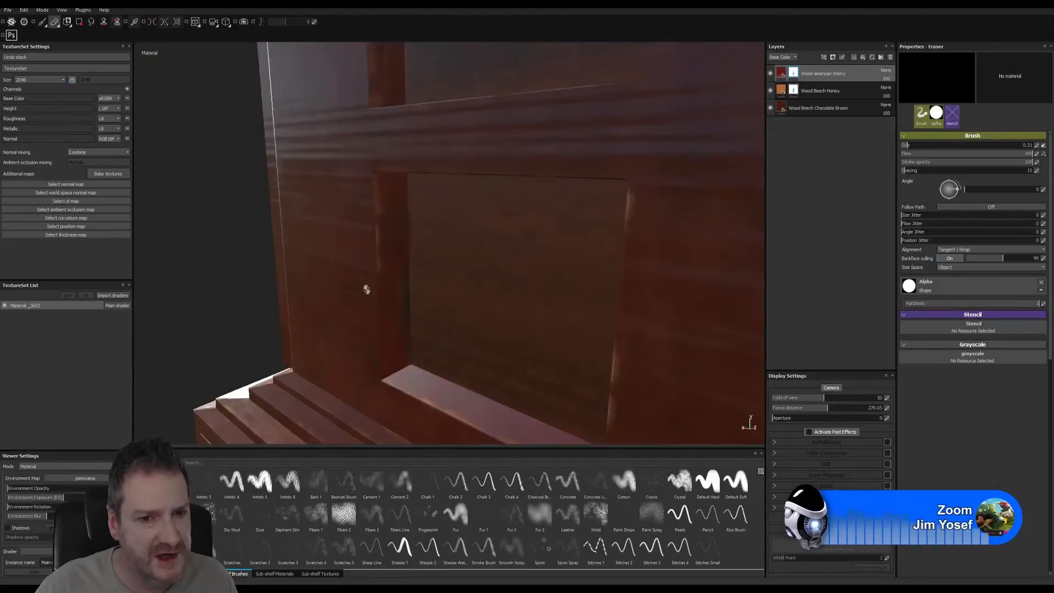
pyautogui.keyDown('alt'); pyautogui.moveTo(364, 289); pyautogui.dragTo(682, 295, button='right'); pyautogui.keyUp('alt')
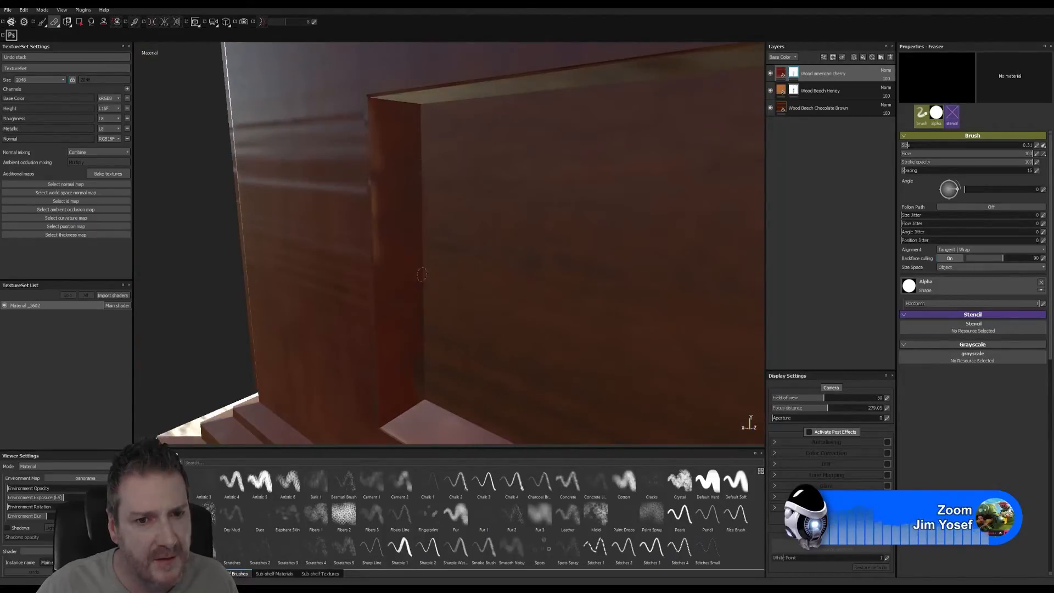
pyautogui.keyDown('alt'); pyautogui.moveTo(486, 264); pyautogui.dragTo(712, 272, button='right'); pyautogui.keyUp('alt')
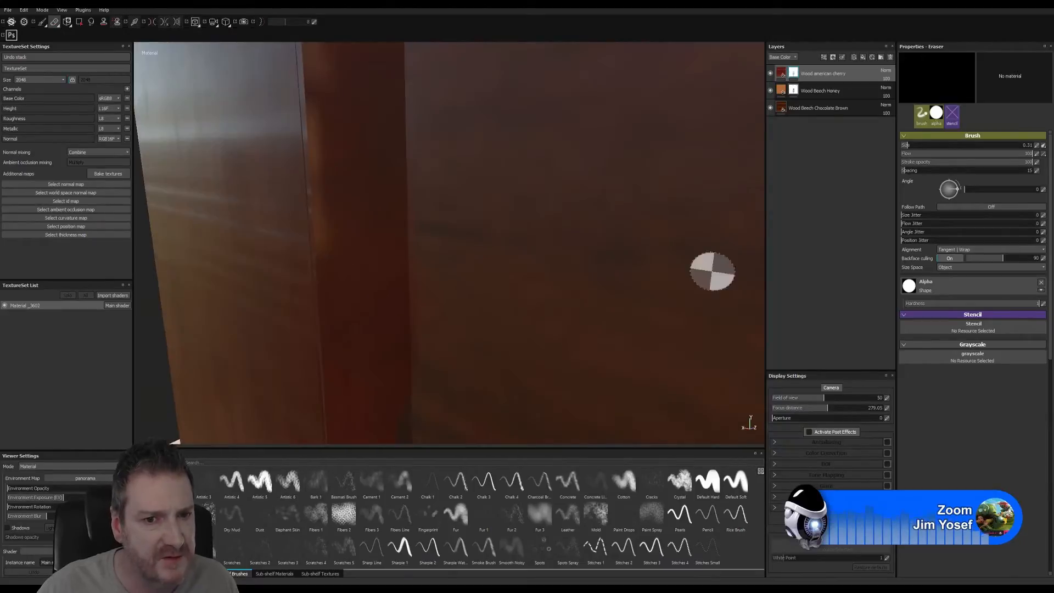
pyautogui.moveTo(443, 277)
pyautogui.keyDown('alt'); pyautogui.mouseDown()
pyautogui.moveTo(552, 277)
pyautogui.moveTo(494, 278)
pyautogui.mouseUp(); pyautogui.keyUp('alt')
pyautogui.press('1')
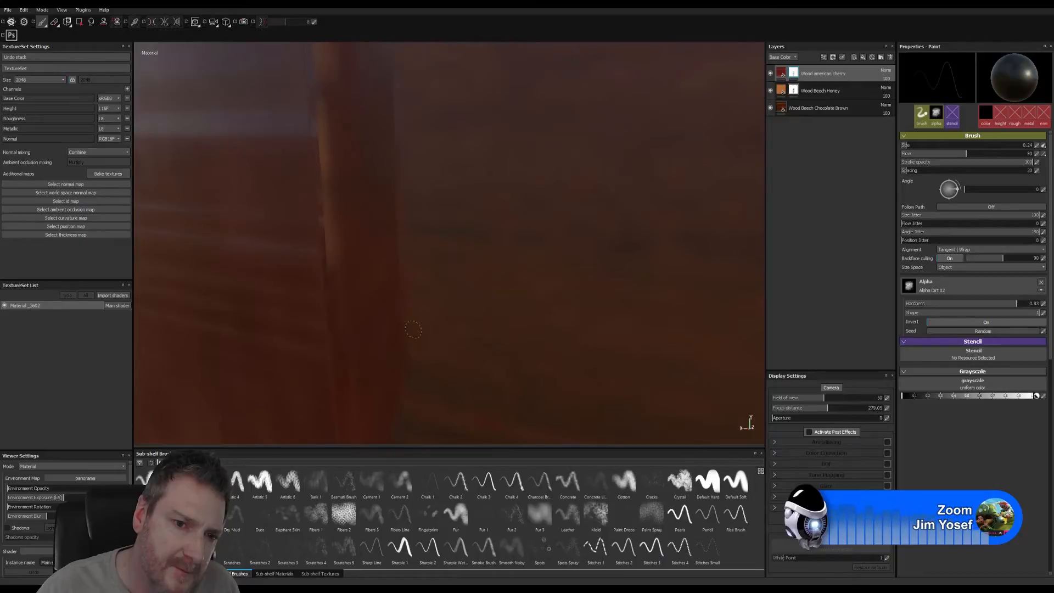
pyautogui.click(56, 23)
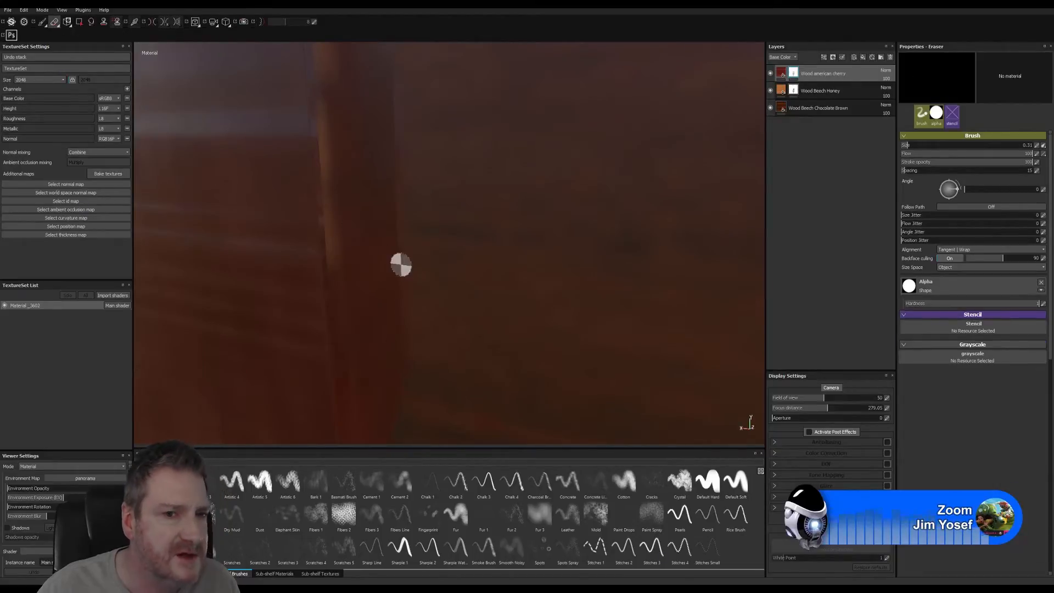
pyautogui.keyDown('alt'); pyautogui.moveTo(400, 264); pyautogui.dragTo(170, 297, button='right'); pyautogui.keyUp('alt')
pyautogui.keyDown('alt'); pyautogui.moveTo(171, 297); pyautogui.dragTo(389, 340); pyautogui.keyUp('alt')
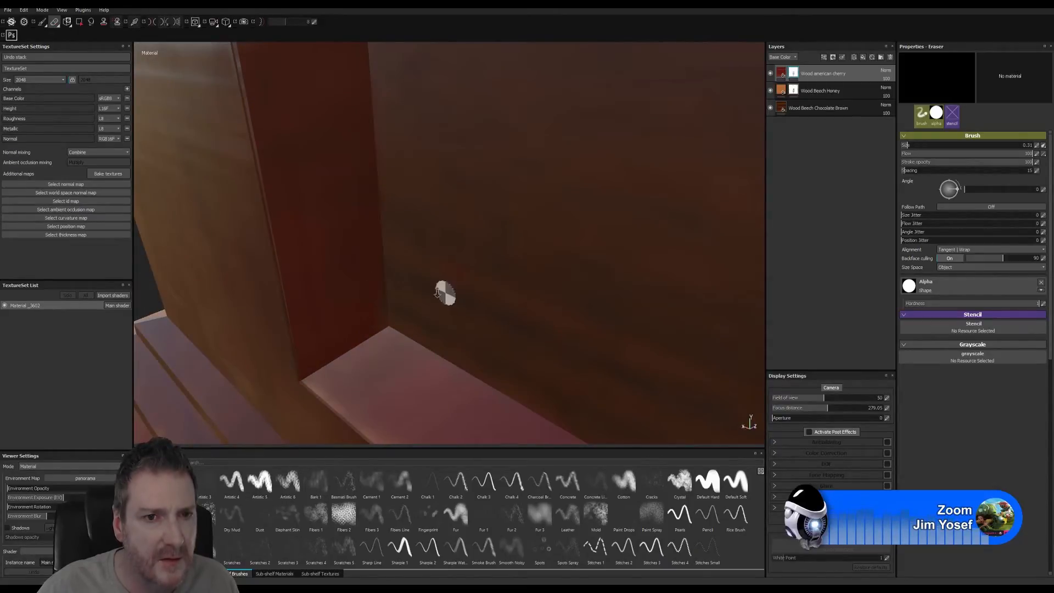
# Erase the mask overspill along the inner edge of the lower square panel's right bevel, up to its top corner.
pyautogui.keyDown('alt'); pyautogui.moveTo(445, 294); pyautogui.dragTo(385, 286); pyautogui.keyUp('alt')
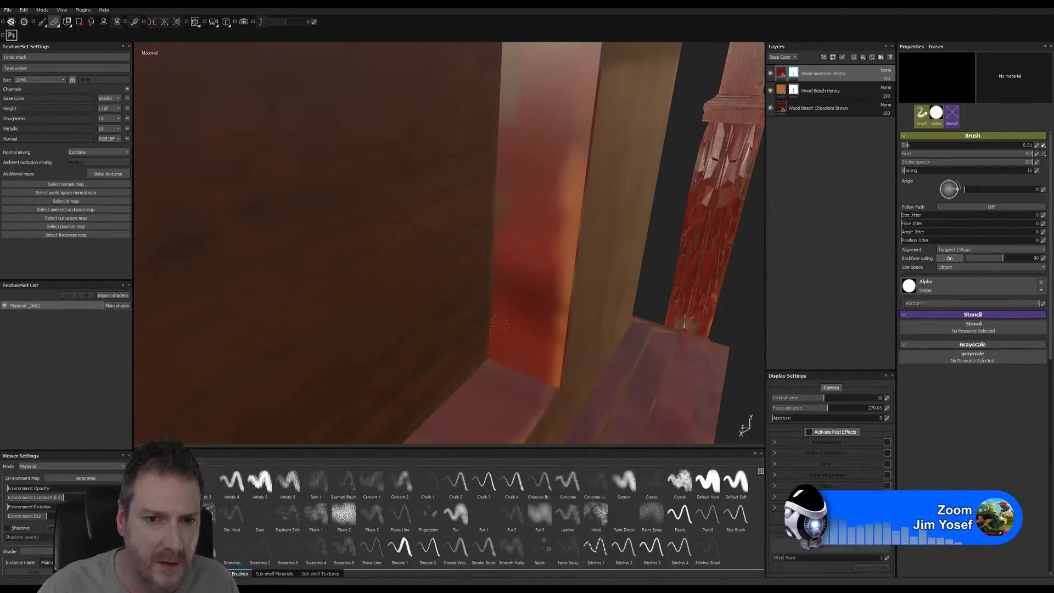
pyautogui.keyDown('alt'); pyautogui.moveTo(550, 210); pyautogui.dragTo(546, 397); pyautogui.keyUp('alt')
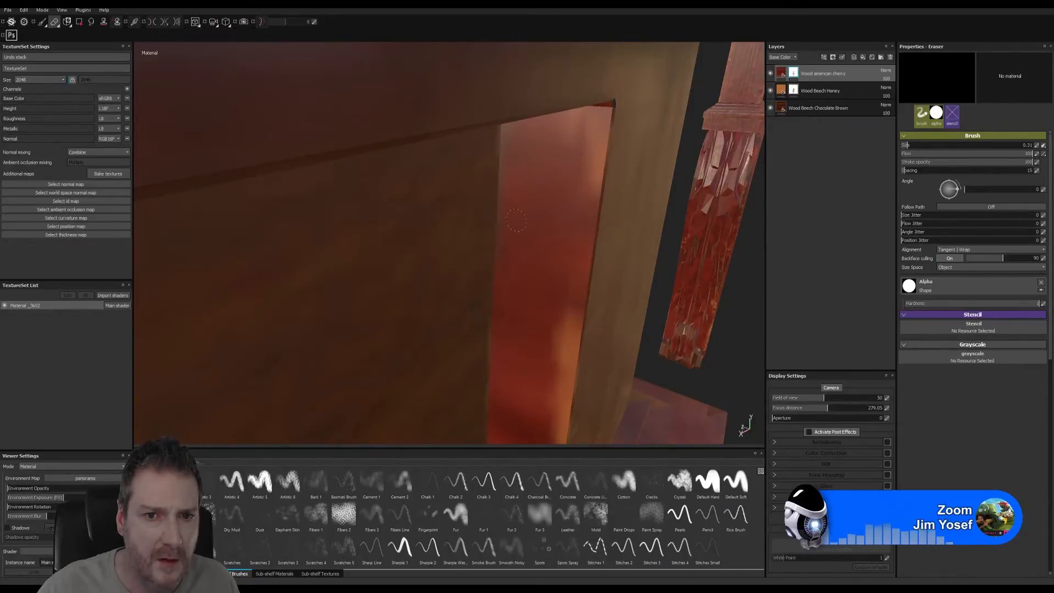
pyautogui.moveTo(508, 247)
pyautogui.keyDown('alt'); pyautogui.mouseDown()
pyautogui.moveTo(522, 277)
pyautogui.moveTo(528, 151)
pyautogui.moveTo(482, 146)
pyautogui.moveTo(546, 170)
pyautogui.moveTo(558, 214)
pyautogui.moveTo(513, 146)
pyautogui.mouseUp(); pyautogui.keyUp('alt')
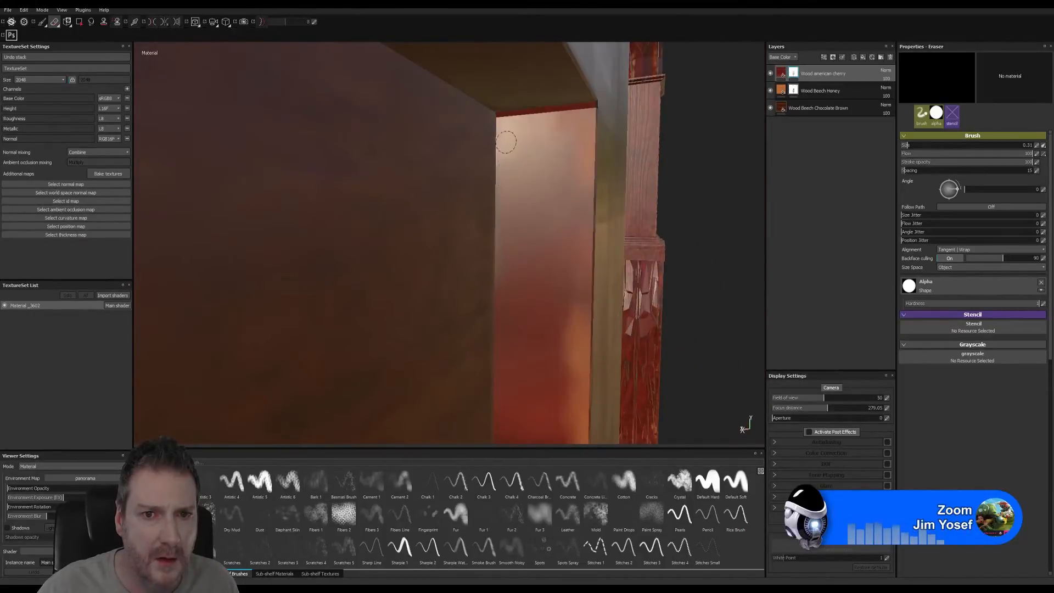
# Check the tall panel's left bevel and the surrounding column frame for remaining mask overspill.
pyautogui.moveTo(522, 263)
pyautogui.keyDown('alt'); pyautogui.mouseDown()
pyautogui.moveTo(203, 163)
pyautogui.moveTo(232, 238)
pyautogui.moveTo(369, 247)
pyautogui.moveTo(391, 217)
pyautogui.moveTo(431, 253)
pyautogui.moveTo(484, 259)
pyautogui.moveTo(475, 336)
pyautogui.moveTo(438, 369)
pyautogui.mouseUp(); pyautogui.keyUp('alt')
pyautogui.keyDown('alt'); pyautogui.moveTo(552, 299); pyautogui.dragTo(290, 344, button='right'); pyautogui.keyUp('alt')
pyautogui.keyDown('alt'); pyautogui.moveTo(466, 282); pyautogui.dragTo(506, 452, button='middle'); pyautogui.keyUp('alt')
pyautogui.keyDown('alt'); pyautogui.moveTo(434, 306); pyautogui.dragTo(315, 299); pyautogui.keyUp('alt')
pyautogui.keyDown('alt'); pyautogui.moveTo(360, 156); pyautogui.dragTo(423, 381, button='middle'); pyautogui.keyUp('alt')
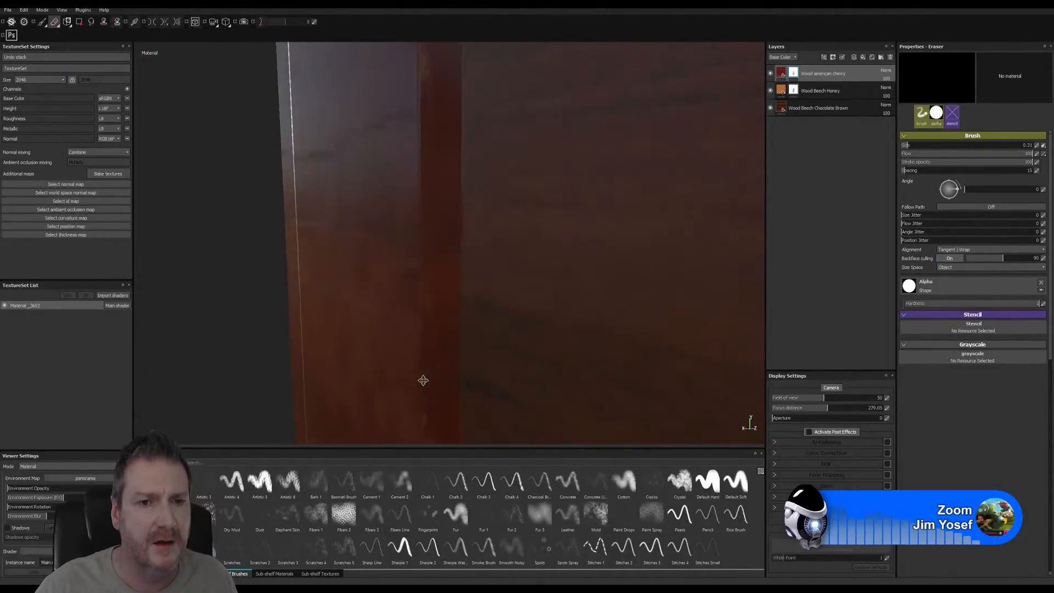
pyautogui.keyDown('alt'); pyautogui.moveTo(513, 327); pyautogui.dragTo(28, 341, button='right'); pyautogui.keyUp('alt')
pyautogui.keyDown('alt'); pyautogui.moveTo(403, 306); pyautogui.dragTo(308, 297, button='right'); pyautogui.keyUp('alt')
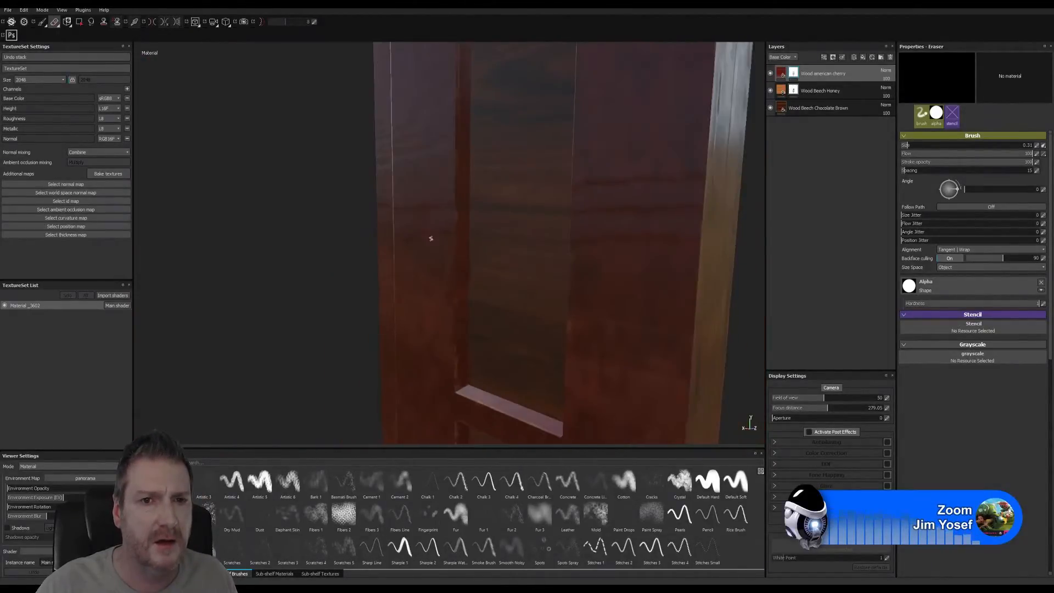
# Inspect the square panel's bevels for remaining mask overspill, comparing the surface with the Wood American cherry layer hidden and shown.
pyautogui.keyDown('alt'); pyautogui.moveTo(430, 237); pyautogui.dragTo(410, 461, button='middle'); pyautogui.keyUp('alt')
pyautogui.keyDown('alt'); pyautogui.moveTo(405, 273); pyautogui.dragTo(311, 296); pyautogui.keyUp('alt')
pyautogui.keyDown('alt'); pyautogui.moveTo(311, 296); pyautogui.dragTo(323, 174, button='middle'); pyautogui.keyUp('alt')
pyautogui.keyDown('alt'); pyautogui.moveTo(370, 260); pyautogui.dragTo(734, 266, button='right'); pyautogui.keyUp('alt')
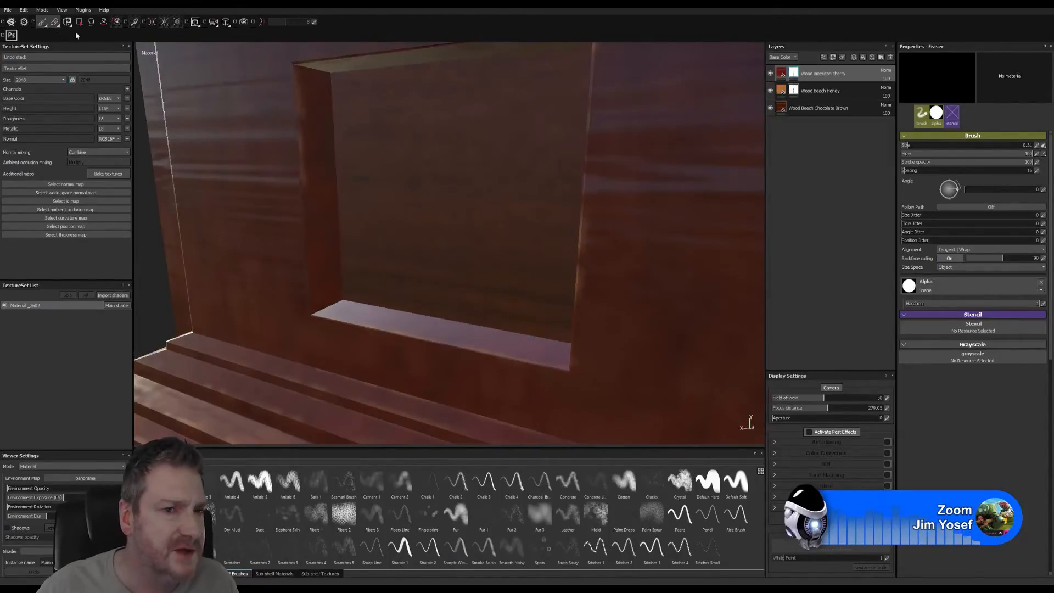
pyautogui.press('1')
pyautogui.keyDown('alt'); pyautogui.moveTo(301, 225); pyautogui.dragTo(499, 234, button='right'); pyautogui.keyUp('alt')
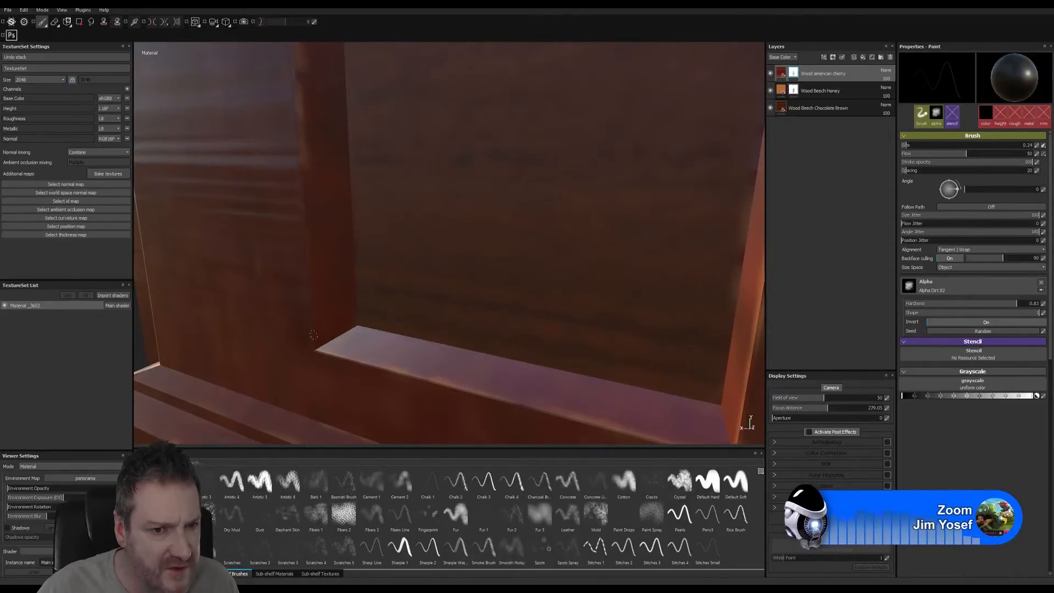
pyautogui.press('alt')
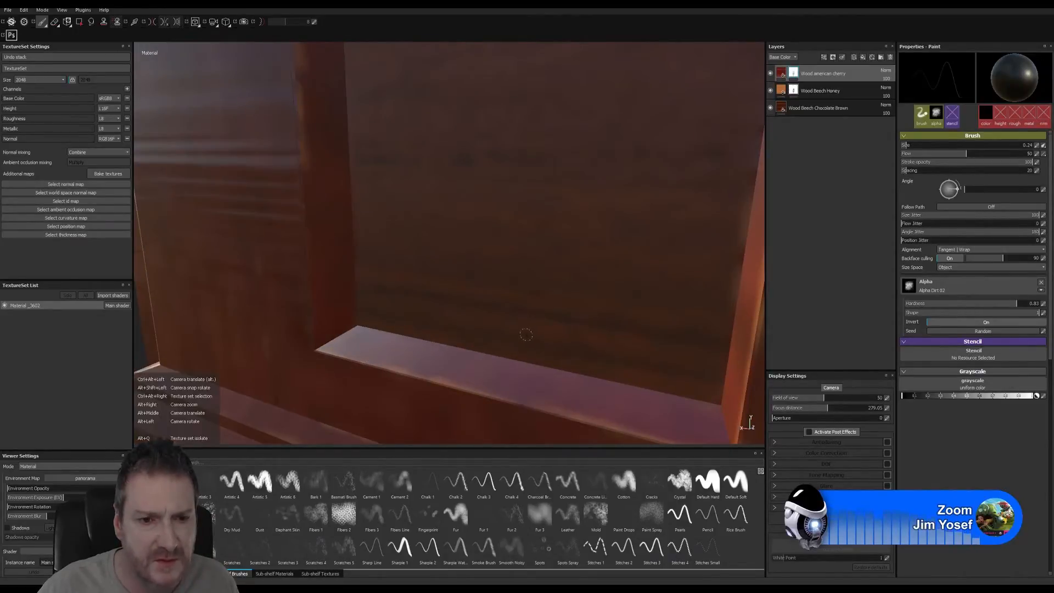
pyautogui.click(771, 74)
pyautogui.click(771, 75)
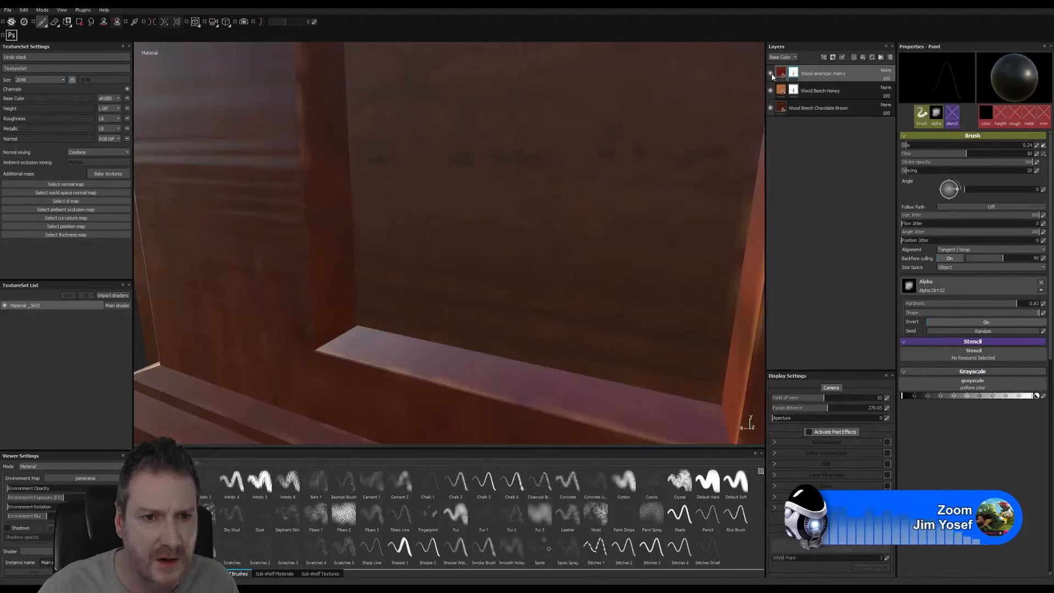
pyautogui.keyDown('alt'); pyautogui.moveTo(557, 271); pyautogui.dragTo(647, 313); pyautogui.keyUp('alt')
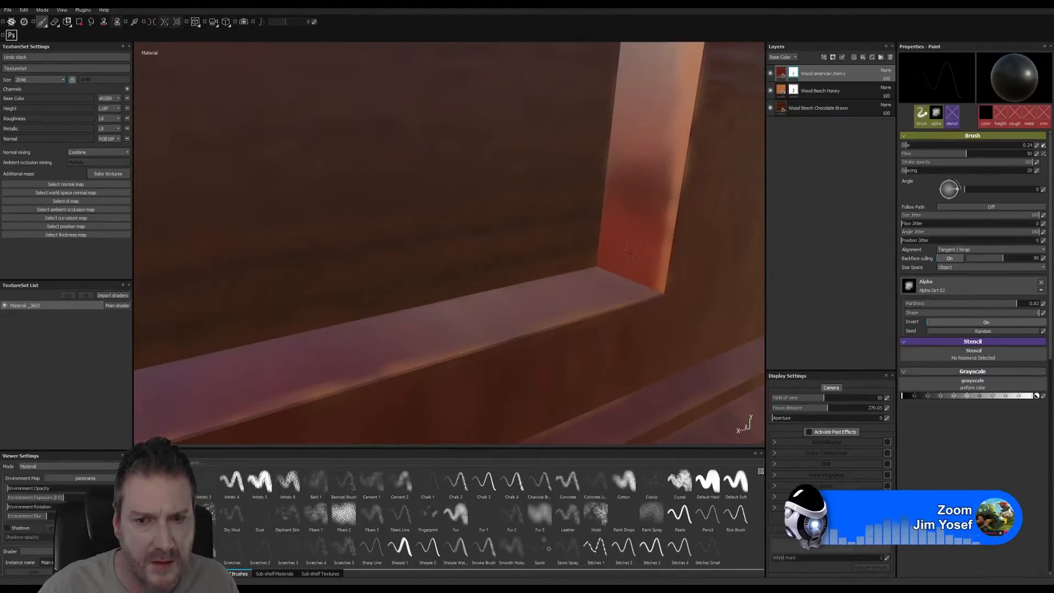
pyautogui.keyDown('alt'); pyautogui.moveTo(630, 252); pyautogui.dragTo(352, 347); pyautogui.keyUp('alt')
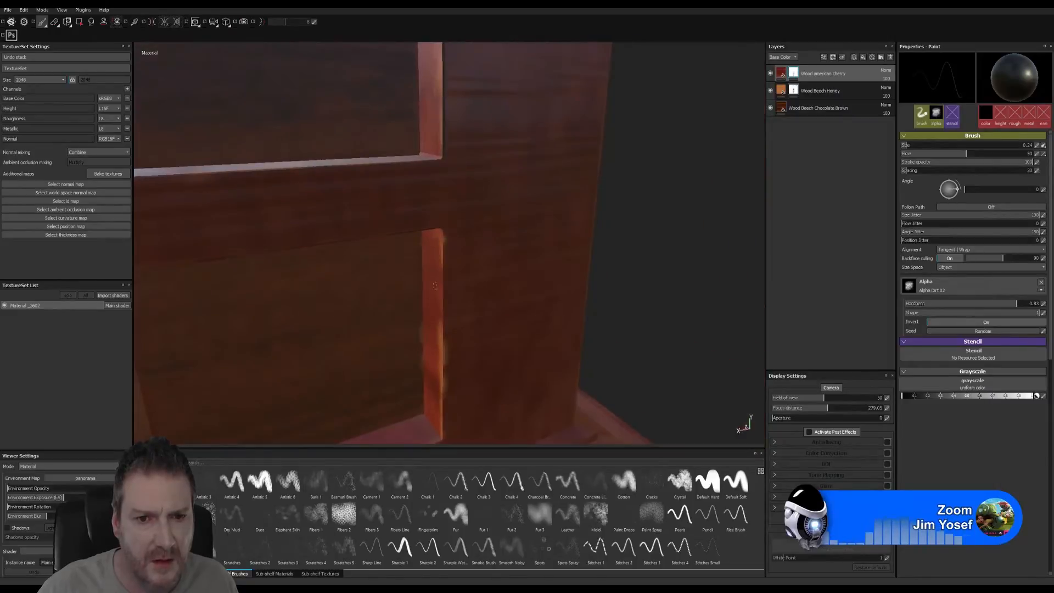
pyautogui.keyDown('alt'); pyautogui.moveTo(433, 283); pyautogui.dragTo(497, 270); pyautogui.keyUp('alt')
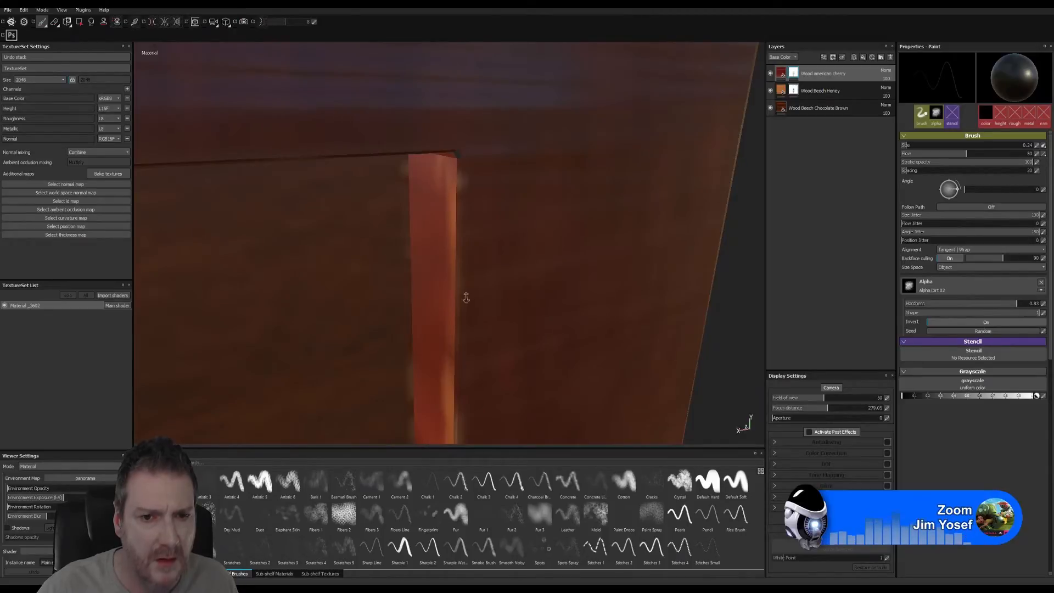
pyautogui.moveTo(466, 297)
pyautogui.keyDown('alt'); pyautogui.mouseDown(button='right')
pyautogui.moveTo(741, 331)
pyautogui.moveTo(722, 292)
pyautogui.moveTo(548, 272)
pyautogui.mouseUp(button='right'); pyautogui.keyUp('alt')
pyautogui.moveTo(548, 272)
pyautogui.keyDown('alt'); pyautogui.mouseDown()
pyautogui.moveTo(538, 266)
pyautogui.moveTo(566, 234)
pyautogui.mouseUp(); pyautogui.keyUp('alt')
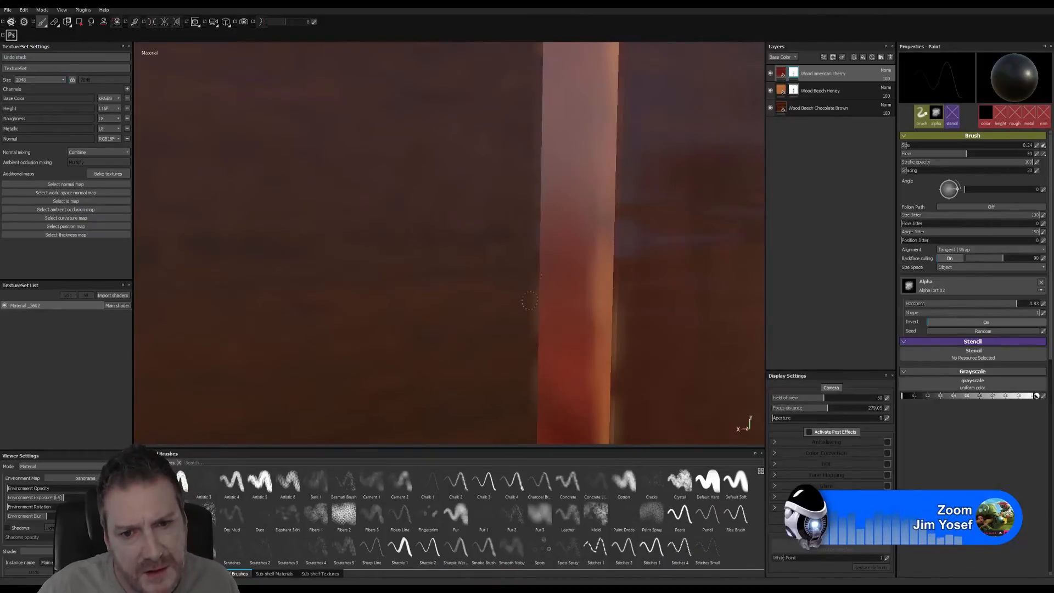
# Compare the right bevel's wear with Wood American cherry hidden and shown, and make the Wood Beech Honey mask active for painting.
pyautogui.click(54, 22)
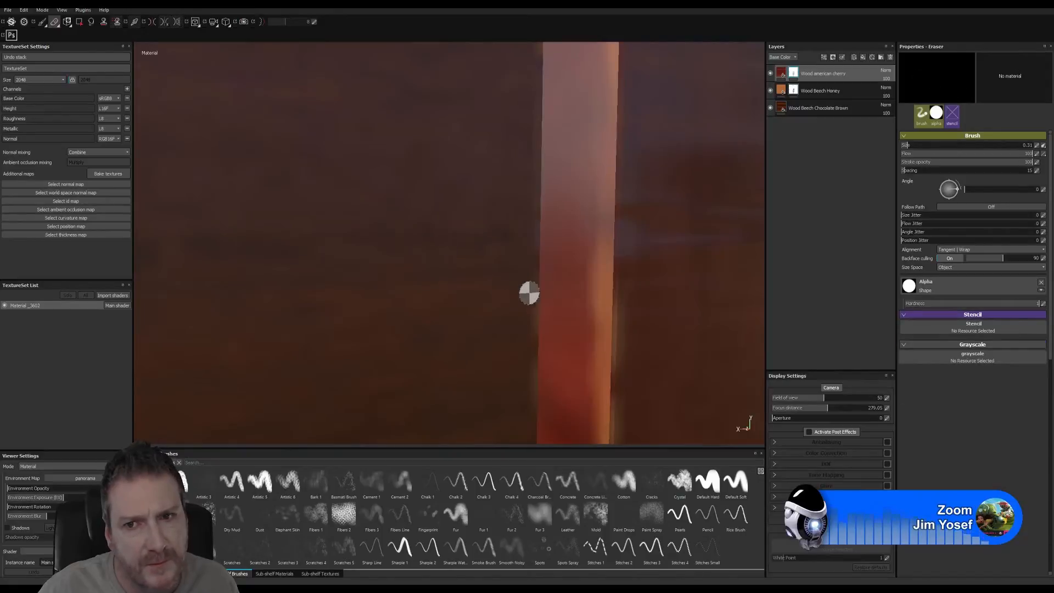
pyautogui.click(790, 96)
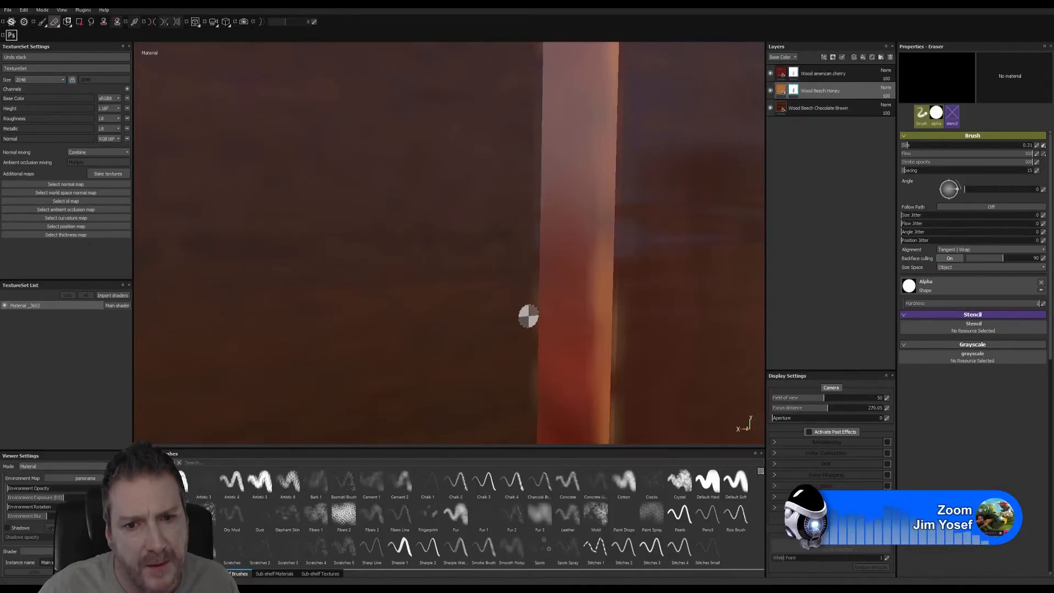
pyautogui.click(793, 77)
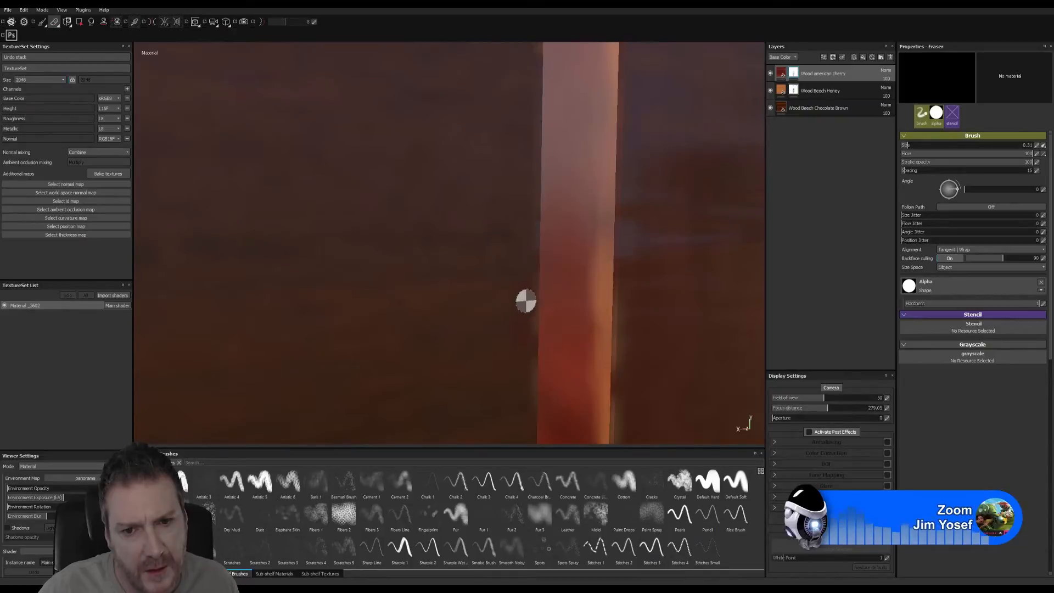
pyautogui.click(42, 22)
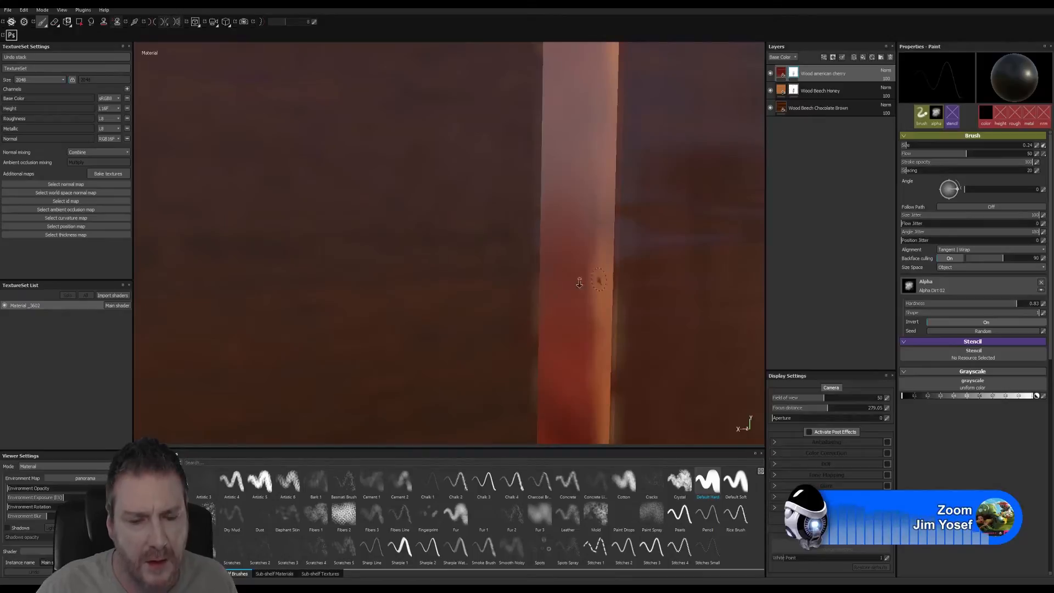
pyautogui.keyDown('alt'); pyautogui.moveTo(579, 280); pyautogui.dragTo(291, 354, button='right'); pyautogui.keyUp('alt')
pyautogui.keyDown('alt'); pyautogui.moveTo(554, 324); pyautogui.dragTo(557, 347); pyautogui.keyUp('alt')
pyautogui.keyDown('alt'); pyautogui.moveTo(758, 322); pyautogui.dragTo(668, 285, button='right'); pyautogui.keyUp('alt')
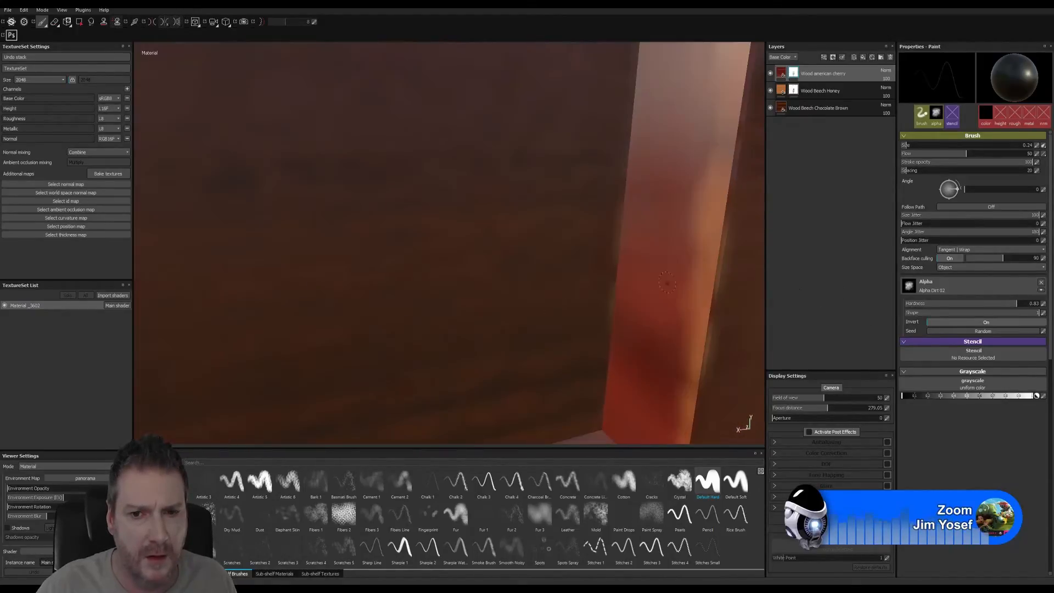
pyautogui.keyDown('alt'); pyautogui.moveTo(592, 263); pyautogui.dragTo(548, 263); pyautogui.keyUp('alt')
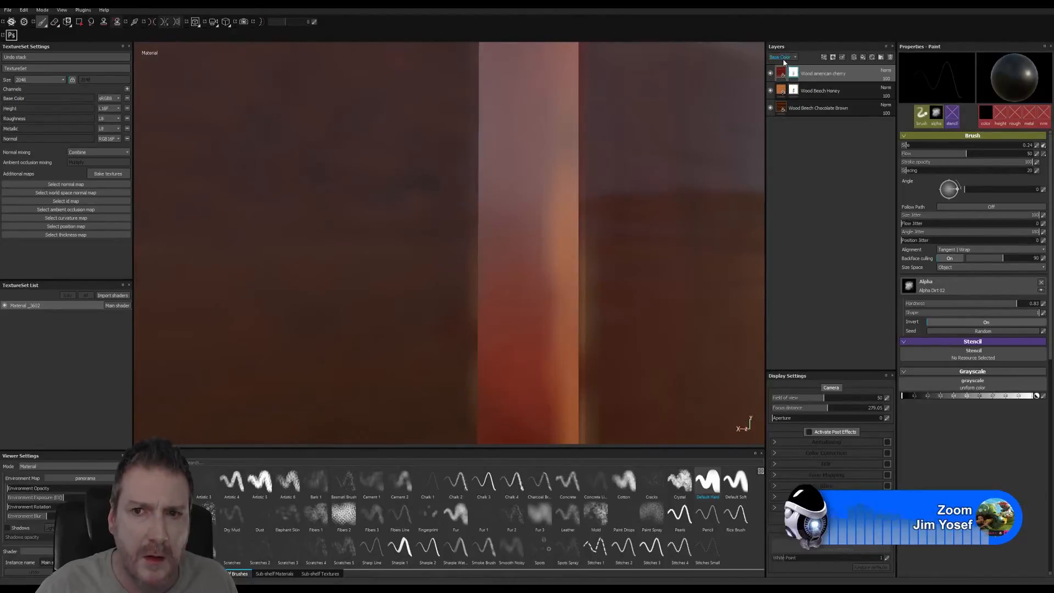
pyautogui.click(771, 74)
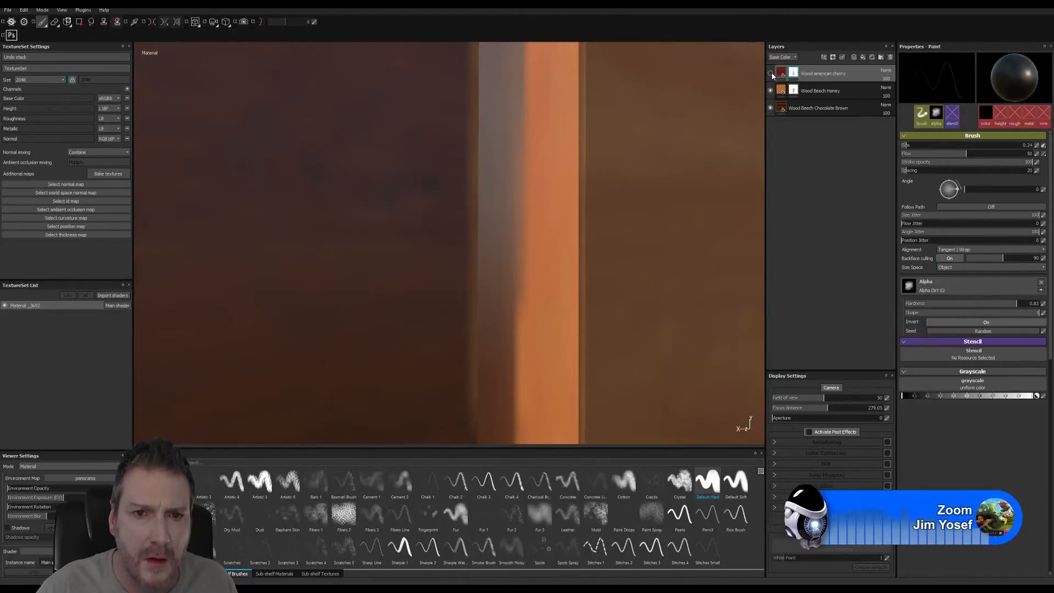
pyautogui.click(771, 74)
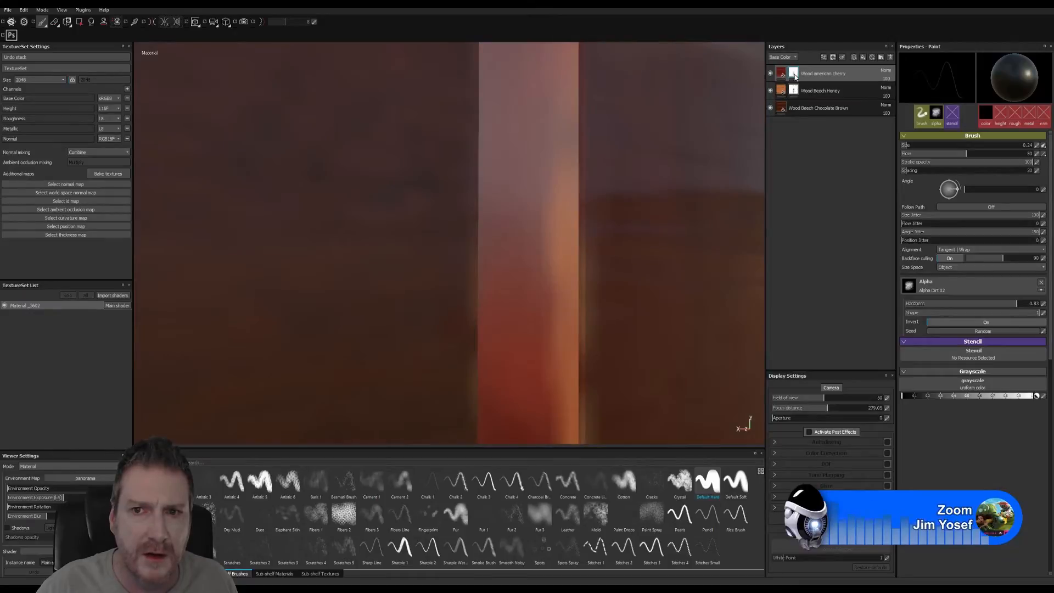
pyautogui.click(797, 91)
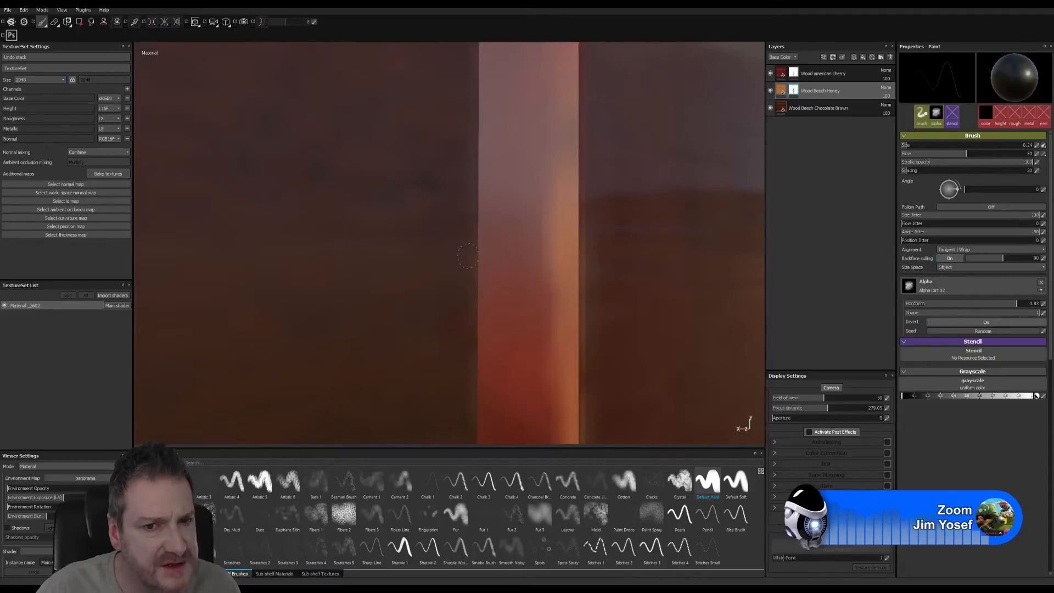
# Review the arch and both columns of the fireplace surround from several angles to judge the wood wear.
pyautogui.keyDown('alt'); pyautogui.moveTo(471, 374); pyautogui.dragTo(122, 373, button='right'); pyautogui.keyUp('alt')
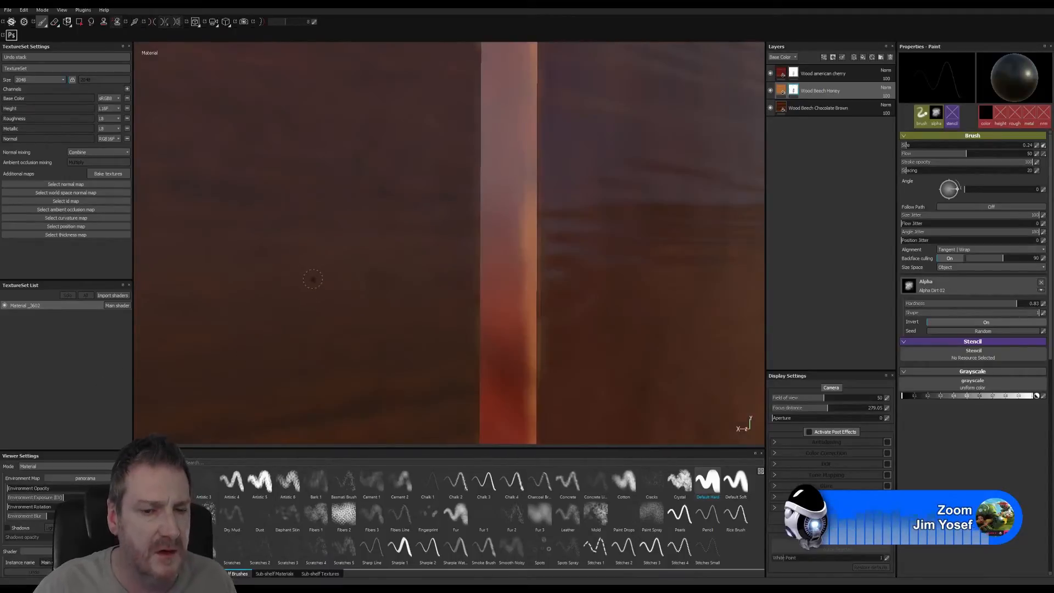
pyautogui.keyDown('alt'); pyautogui.moveTo(313, 279); pyautogui.dragTo(291, 222); pyautogui.keyUp('alt')
pyautogui.keyDown('alt'); pyautogui.moveTo(291, 221); pyautogui.dragTo(170, 227, button='right'); pyautogui.keyUp('alt')
pyautogui.keyDown('alt'); pyautogui.moveTo(406, 242); pyautogui.dragTo(290, 285); pyautogui.keyUp('alt')
pyautogui.keyDown('alt'); pyautogui.moveTo(290, 291); pyautogui.dragTo(159, 296, button='right'); pyautogui.keyUp('alt')
pyautogui.keyDown('alt'); pyautogui.moveTo(395, 214); pyautogui.dragTo(385, 357, button='middle'); pyautogui.keyUp('alt')
pyautogui.keyDown('alt'); pyautogui.moveTo(341, 318); pyautogui.dragTo(176, 314, button='right'); pyautogui.keyUp('alt')
pyautogui.keyDown('alt'); pyautogui.moveTo(335, 308); pyautogui.dragTo(283, 279); pyautogui.keyUp('alt')
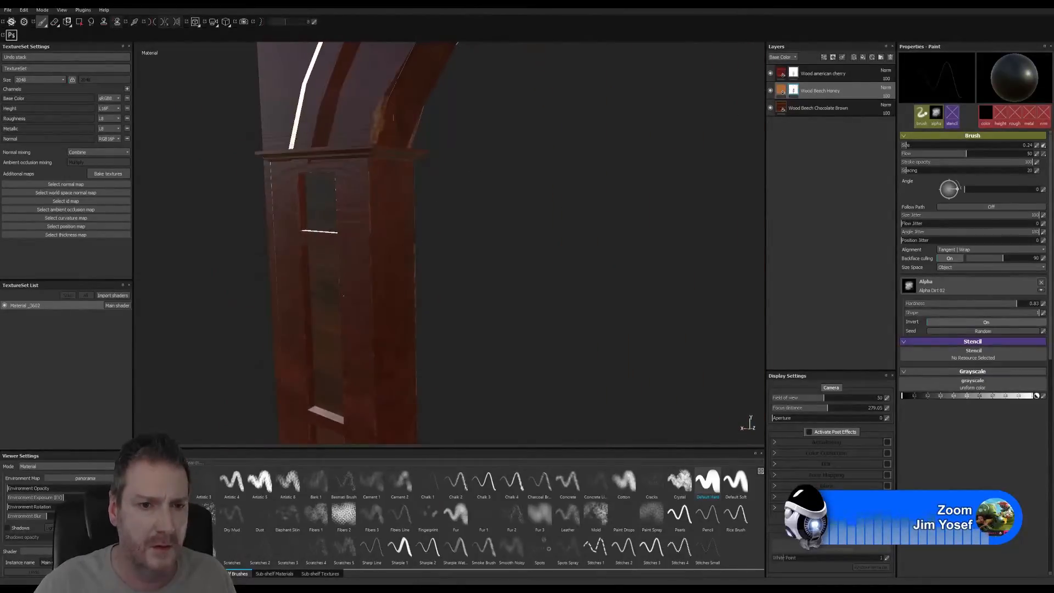
pyautogui.keyDown('alt'); pyautogui.moveTo(494, 306); pyautogui.dragTo(417, 193, button='middle'); pyautogui.keyUp('alt')
pyautogui.keyDown('alt'); pyautogui.moveTo(483, 275); pyautogui.dragTo(344, 280, button='right'); pyautogui.keyUp('alt')
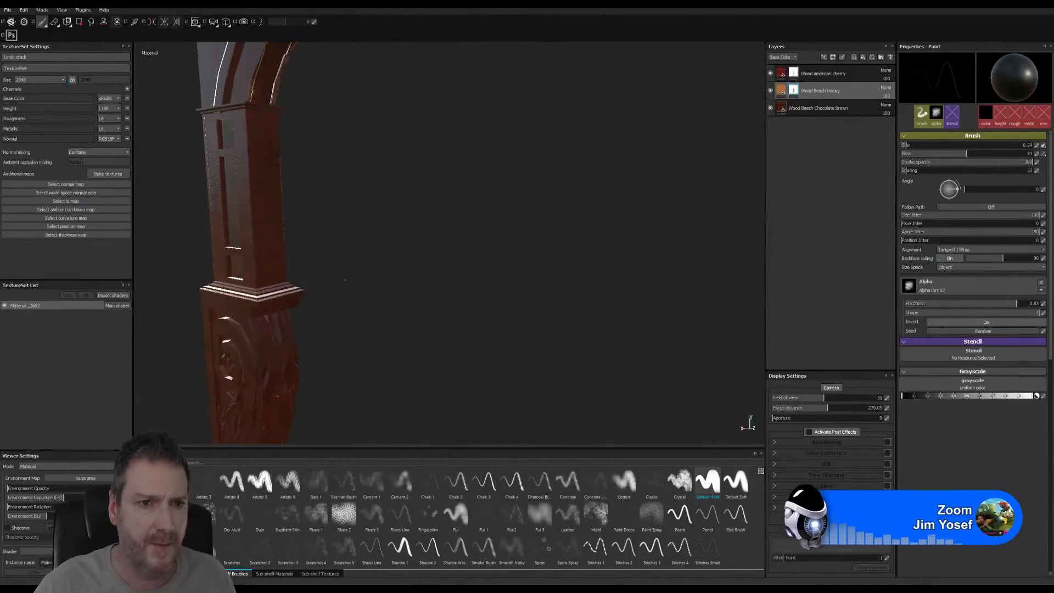
pyautogui.keyDown('alt'); pyautogui.moveTo(345, 280); pyautogui.dragTo(466, 276); pyautogui.keyUp('alt')
pyautogui.keyDown('alt'); pyautogui.moveTo(466, 276); pyautogui.dragTo(379, 279, button='right'); pyautogui.keyUp('alt')
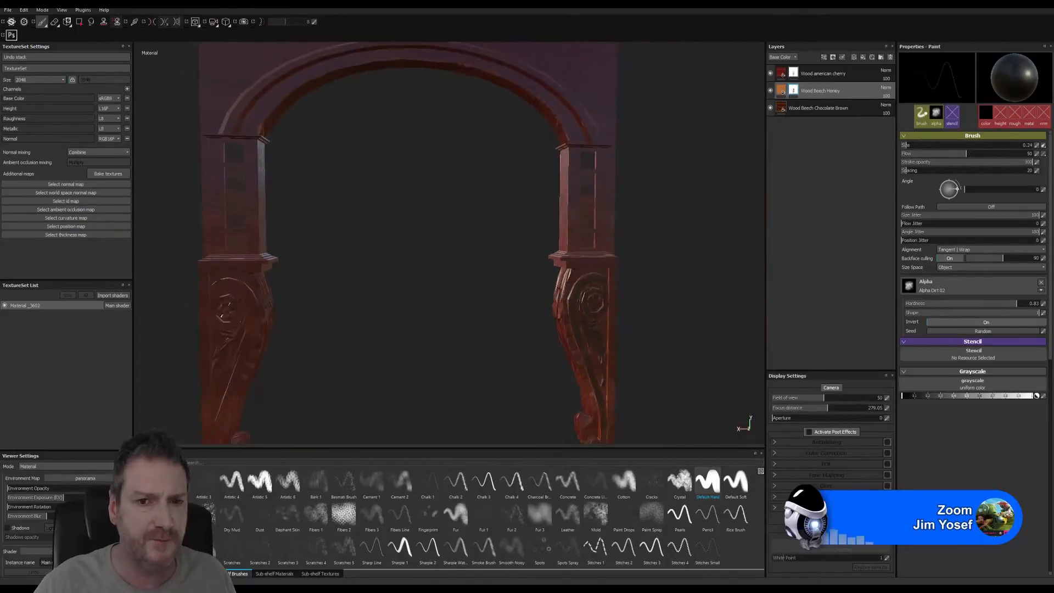
pyautogui.keyDown('alt'); pyautogui.moveTo(351, 306); pyautogui.dragTo(777, 293); pyautogui.keyUp('alt')
pyautogui.keyDown('alt'); pyautogui.moveTo(292, 267); pyautogui.dragTo(527, 269); pyautogui.keyUp('alt')
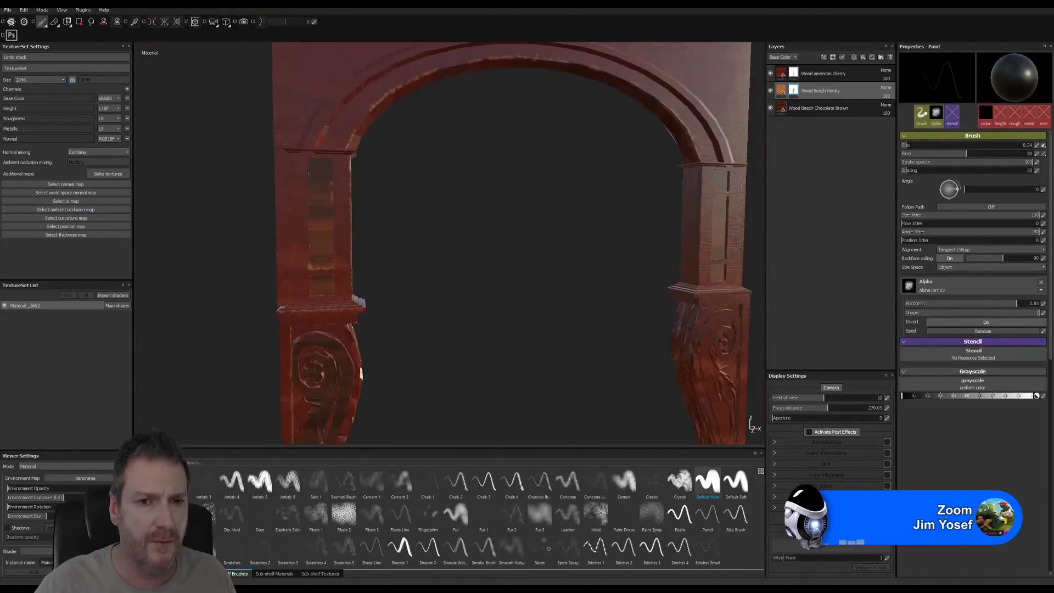
pyautogui.keyDown('alt'); pyautogui.moveTo(361, 373); pyautogui.dragTo(504, 261); pyautogui.keyUp('alt')
pyautogui.keyDown('alt'); pyautogui.moveTo(313, 219); pyautogui.dragTo(500, 279, button='middle'); pyautogui.keyUp('alt')
pyautogui.keyDown('alt'); pyautogui.moveTo(442, 276); pyautogui.dragTo(403, 295); pyautogui.keyUp('alt')
pyautogui.keyDown('alt'); pyautogui.moveTo(403, 296); pyautogui.dragTo(348, 216, button='middle'); pyautogui.keyUp('alt')
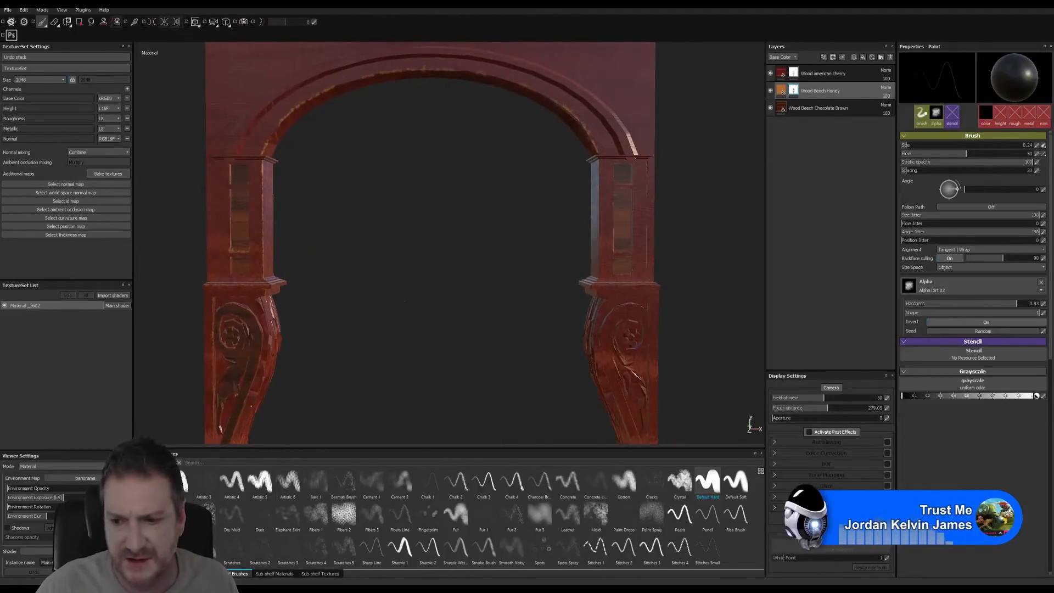
# Hide the Wood American cherry layer to expose Beech Honey on the right leg's scroll carving.
pyautogui.keyDown('alt'); pyautogui.moveTo(472, 289); pyautogui.dragTo(266, 198, button='middle'); pyautogui.keyUp('alt')
pyautogui.keyDown('alt'); pyautogui.moveTo(527, 241); pyautogui.dragTo(779, 264, button='right'); pyautogui.keyUp('alt')
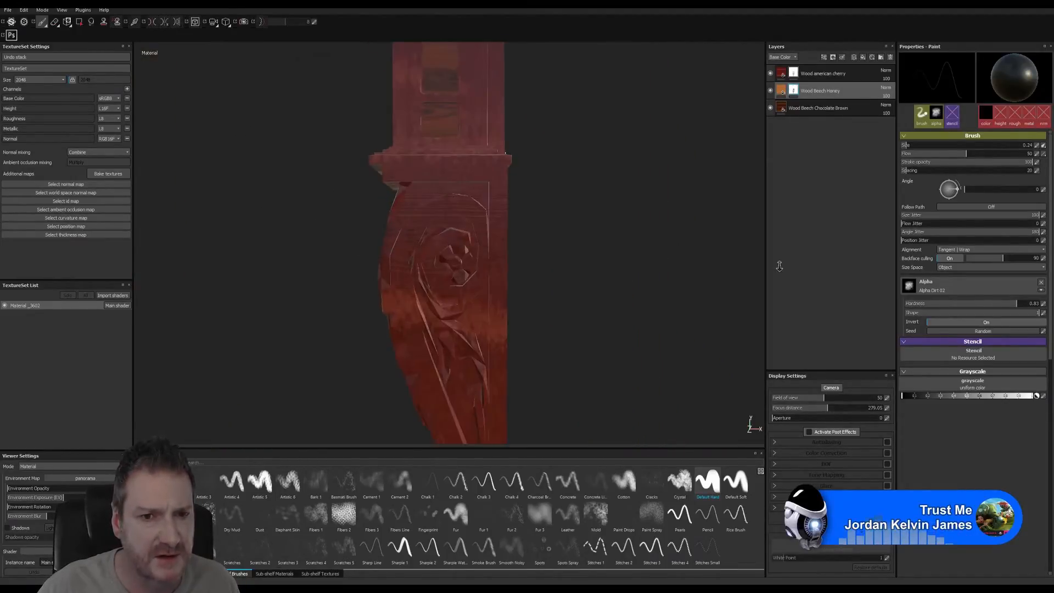
pyautogui.keyDown('alt'); pyautogui.moveTo(514, 291); pyautogui.dragTo(543, 291, button='middle'); pyautogui.keyUp('alt')
pyautogui.click(771, 74)
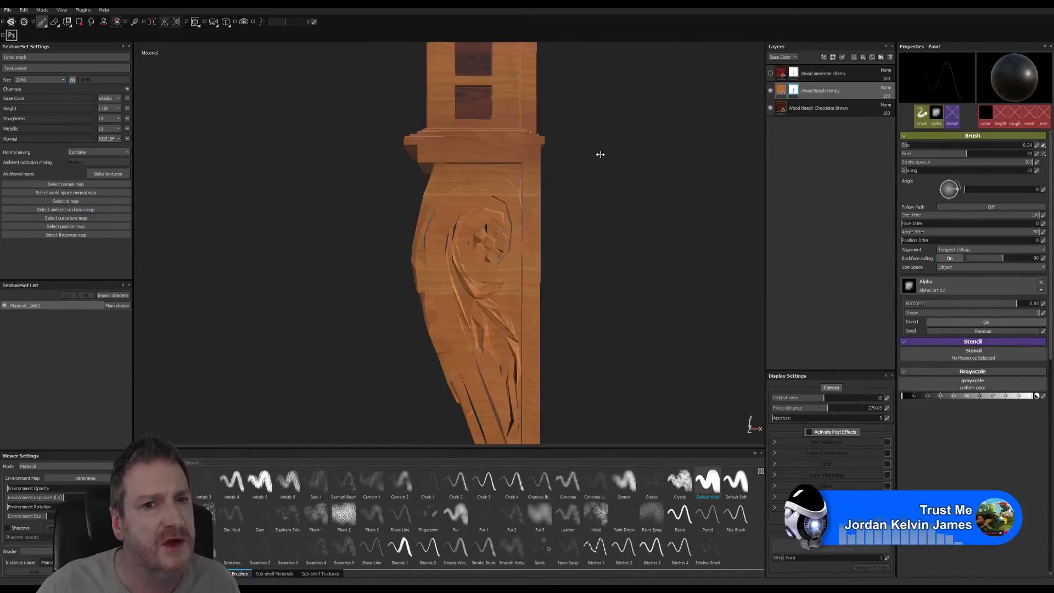
pyautogui.click(42, 26)
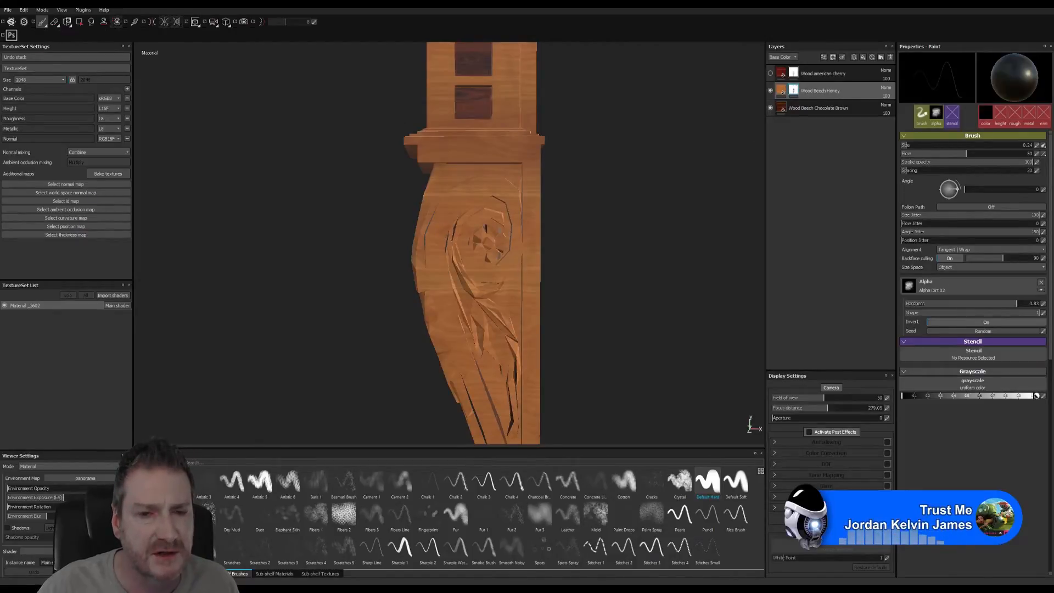
pyautogui.keyDown('alt'); pyautogui.moveTo(444, 270); pyautogui.dragTo(642, 252, button='right'); pyautogui.keyUp('alt')
pyautogui.keyDown('alt'); pyautogui.moveTo(642, 252); pyautogui.dragTo(452, 289, button='middle'); pyautogui.keyUp('alt')
pyautogui.keyDown('alt'); pyautogui.moveTo(496, 308); pyautogui.dragTo(551, 321); pyautogui.keyUp('alt')
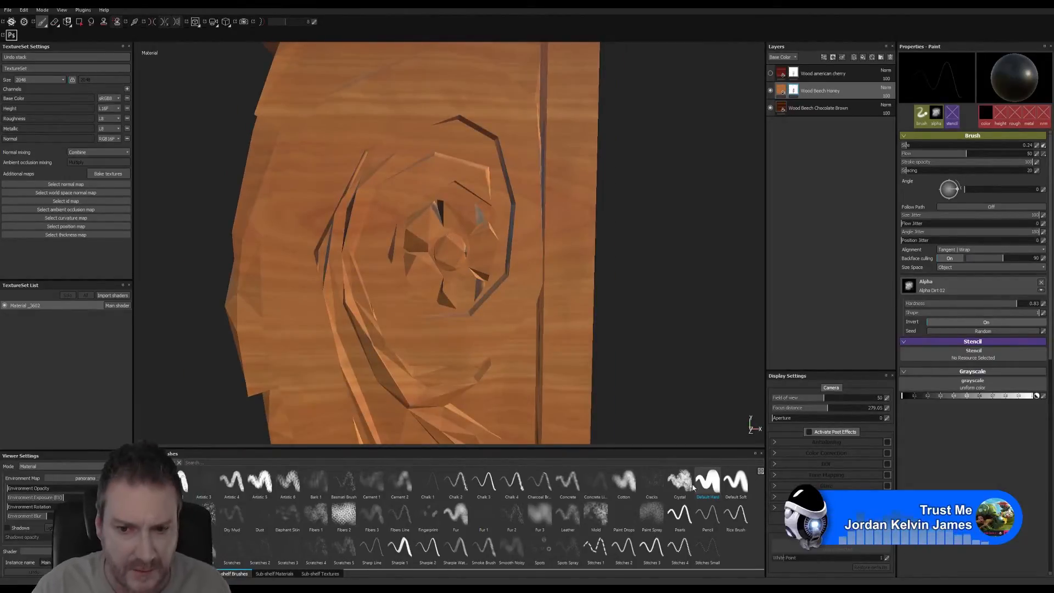
# Mask Beech Honey from the flower at the scroll's centre using the Default Hard brush at size 2.44.
pyautogui.keyDown('ctrl'); pyautogui.moveTo(462, 255); pyautogui.dragTo(527, 257, button='right'); pyautogui.keyUp('ctrl')
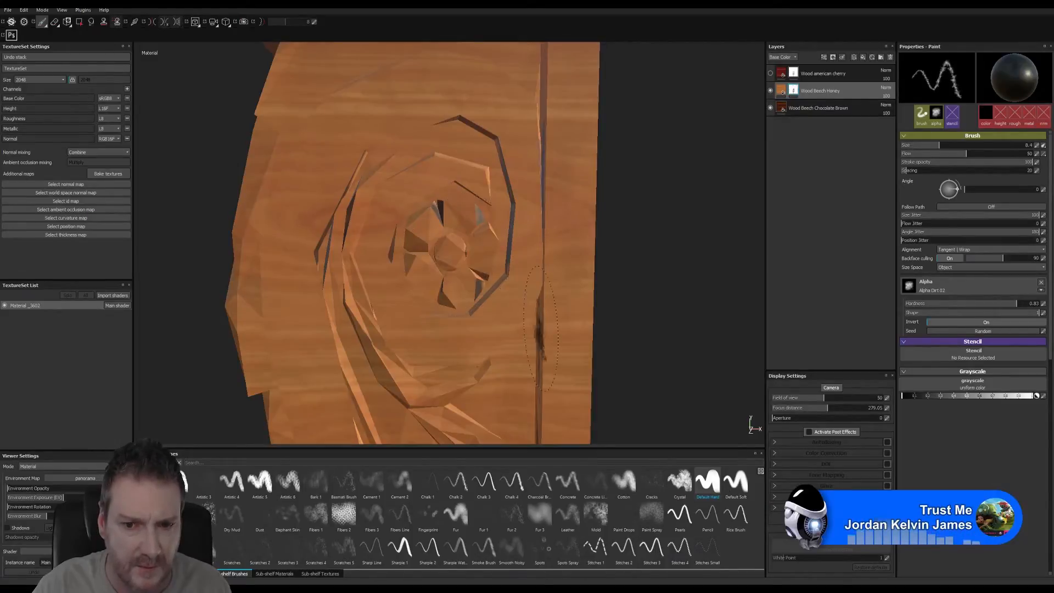
pyautogui.click(720, 487)
pyautogui.keyDown('ctrl'); pyautogui.moveTo(480, 299); pyautogui.dragTo(451, 268, button='right'); pyautogui.keyUp('ctrl')
pyautogui.moveTo(449, 253)
pyautogui.mouseDown()
pyautogui.moveTo(459, 247)
pyautogui.moveTo(422, 246)
pyautogui.moveTo(422, 215)
pyautogui.moveTo(455, 212)
pyautogui.mouseUp()
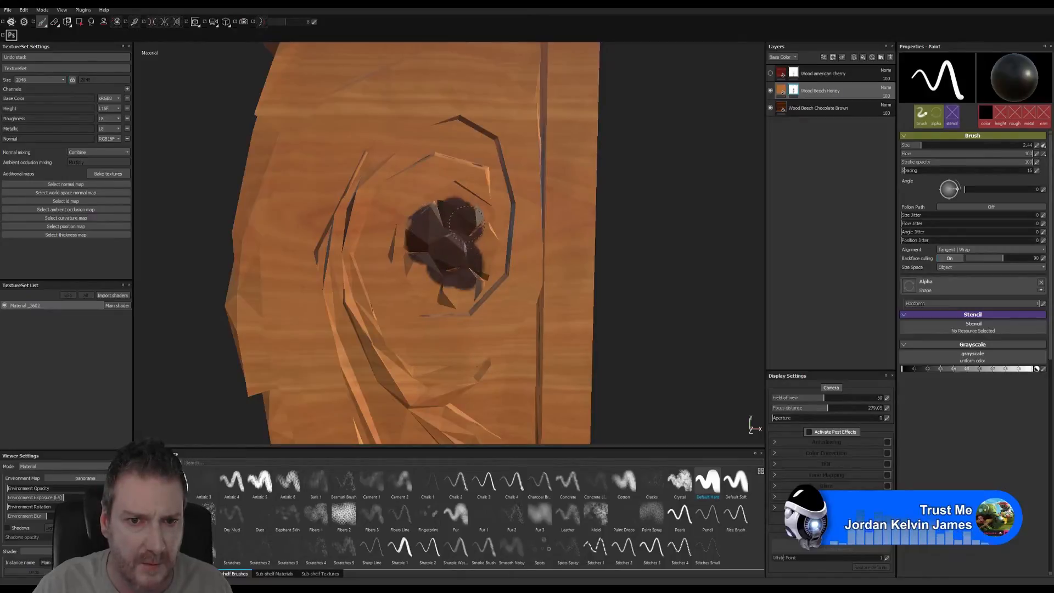
# Mask Beech Honey along the spiral band around the flower and out over the scroll's outer curve.
pyautogui.moveTo(460, 287)
pyautogui.mouseDown()
pyautogui.moveTo(433, 290)
pyautogui.moveTo(407, 252)
pyautogui.moveTo(467, 177)
pyautogui.moveTo(420, 166)
pyautogui.moveTo(385, 196)
pyautogui.moveTo(379, 266)
pyautogui.moveTo(408, 337)
pyautogui.moveTo(494, 296)
pyautogui.moveTo(511, 313)
pyautogui.moveTo(530, 263)
pyautogui.moveTo(514, 145)
pyautogui.mouseUp()
pyautogui.moveTo(519, 159)
pyautogui.mouseDown()
pyautogui.moveTo(546, 264)
pyautogui.moveTo(494, 112)
pyautogui.moveTo(526, 154)
pyautogui.moveTo(469, 71)
pyautogui.moveTo(409, 79)
pyautogui.moveTo(449, 108)
pyautogui.mouseUp()
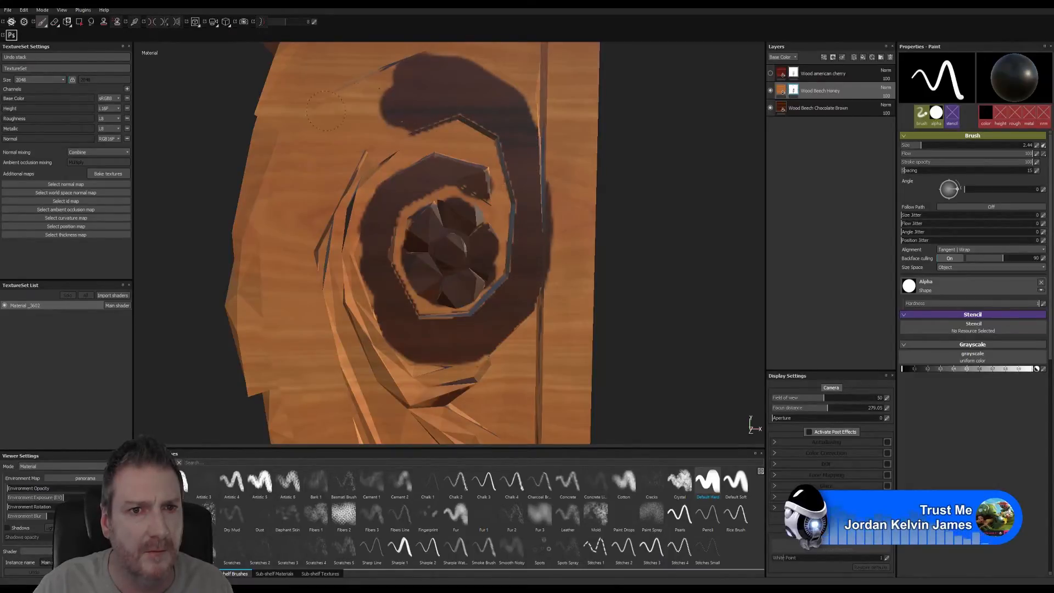
pyautogui.moveTo(326, 110)
pyautogui.mouseDown()
pyautogui.moveTo(348, 98)
pyautogui.moveTo(357, 144)
pyautogui.moveTo(379, 143)
pyautogui.moveTo(296, 153)
pyautogui.moveTo(291, 225)
pyautogui.moveTo(341, 192)
pyautogui.moveTo(272, 241)
pyautogui.moveTo(266, 164)
pyautogui.moveTo(299, 265)
pyautogui.moveTo(283, 282)
pyautogui.moveTo(278, 260)
pyautogui.moveTo(288, 335)
pyautogui.moveTo(343, 368)
pyautogui.mouseUp()
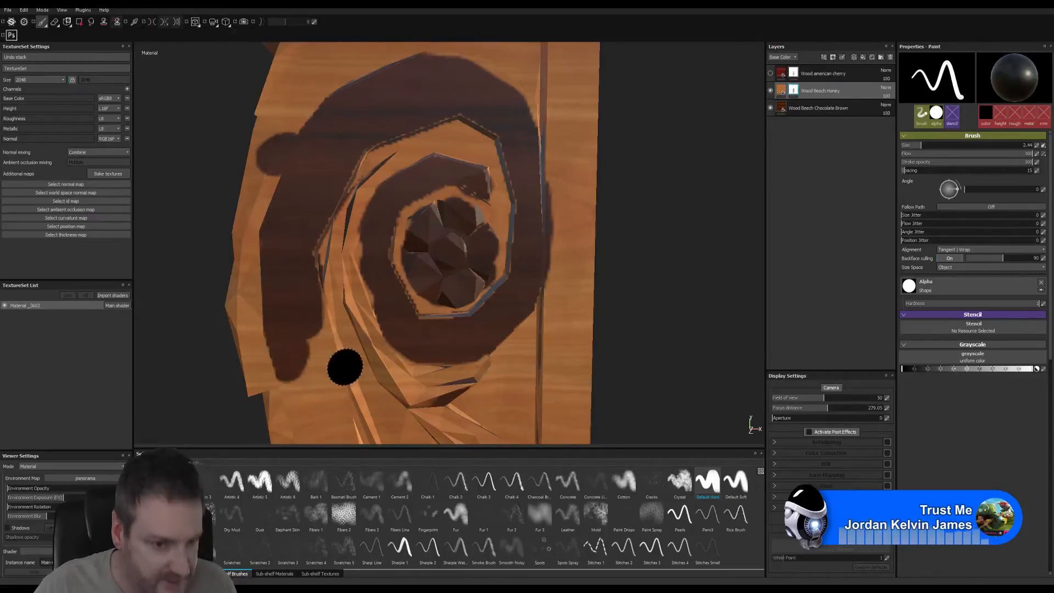
# Mask Beech Honey along the scroll's outer band from its curve down the middle of the leg.
pyautogui.moveTo(343, 368); pyautogui.dragTo(370, 206, button='middle')
pyautogui.moveTo(314, 163)
pyautogui.mouseDown()
pyautogui.moveTo(320, 203)
pyautogui.moveTo(323, 140)
pyautogui.moveTo(331, 261)
pyautogui.moveTo(299, 258)
pyautogui.moveTo(335, 318)
pyautogui.moveTo(323, 205)
pyautogui.moveTo(356, 348)
pyautogui.mouseUp()
pyautogui.keyDown('alt'); pyautogui.moveTo(361, 362); pyautogui.dragTo(330, 224, button='middle'); pyautogui.keyUp('alt')
pyautogui.moveTo(335, 198); pyautogui.dragTo(322, 214)
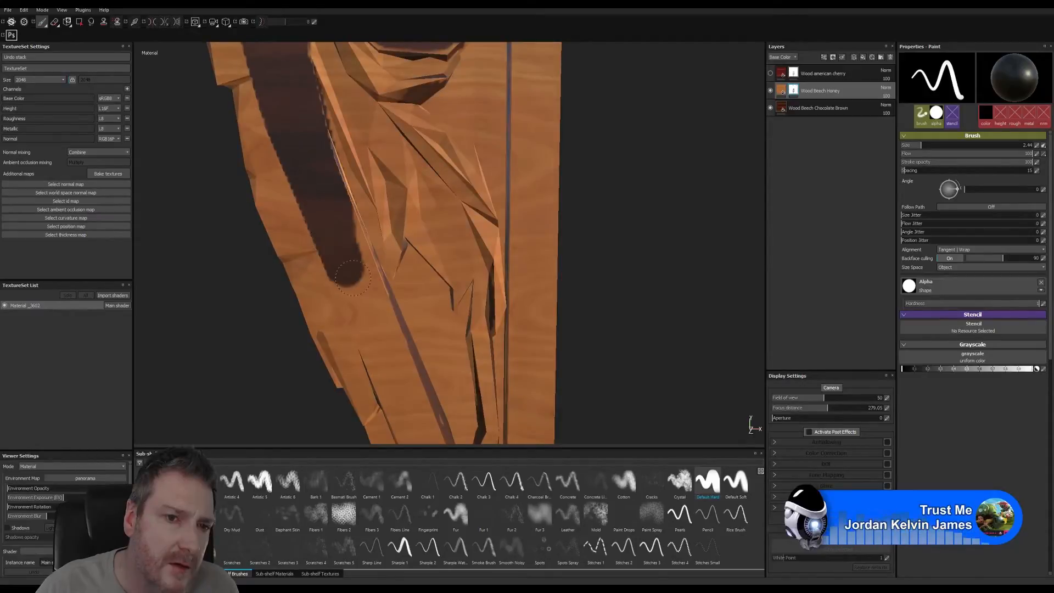
pyautogui.moveTo(352, 278)
pyautogui.mouseDown()
pyautogui.moveTo(374, 288)
pyautogui.moveTo(382, 332)
pyautogui.moveTo(346, 318)
pyautogui.moveTo(379, 349)
pyautogui.mouseUp()
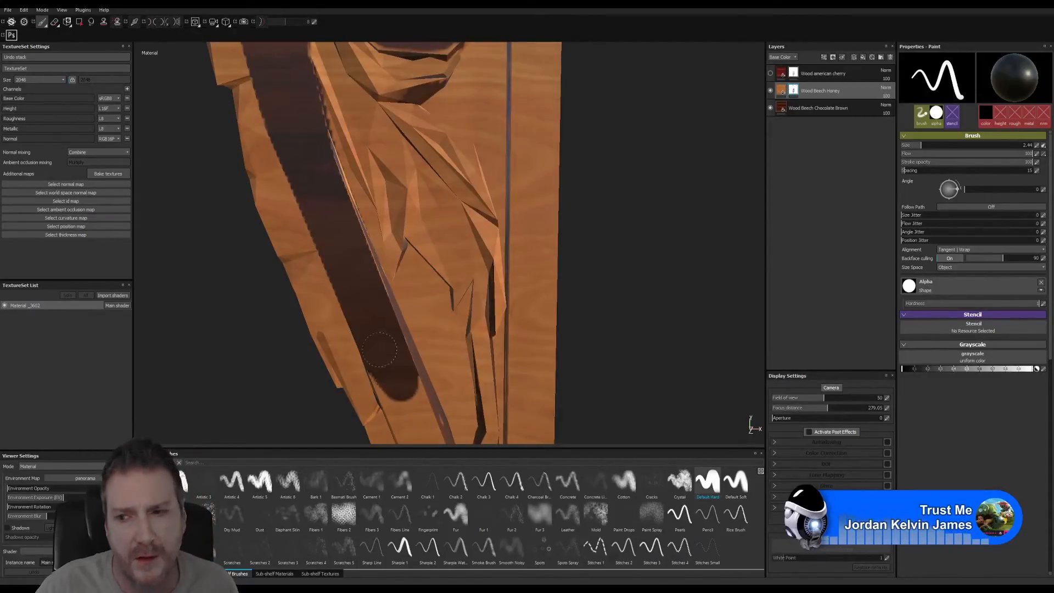
pyautogui.moveTo(376, 357)
pyautogui.keyDown('alt'); pyautogui.mouseDown(button='middle')
pyautogui.moveTo(371, 278)
pyautogui.moveTo(404, 306)
pyautogui.mouseUp(button='middle'); pyautogui.keyUp('alt')
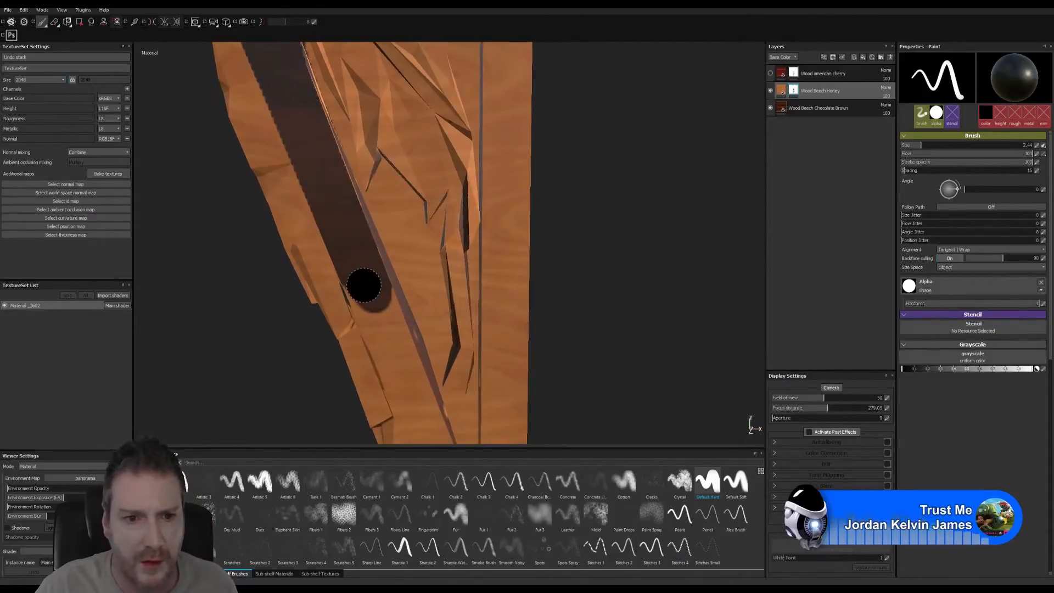
pyautogui.moveTo(364, 285)
pyautogui.mouseDown()
pyautogui.moveTo(371, 325)
pyautogui.moveTo(405, 379)
pyautogui.moveTo(401, 369)
pyautogui.mouseUp()
pyautogui.keyDown('alt'); pyautogui.moveTo(400, 370); pyautogui.dragTo(403, 274, button='middle'); pyautogui.keyUp('alt')
pyautogui.moveTo(403, 274); pyautogui.dragTo(431, 347)
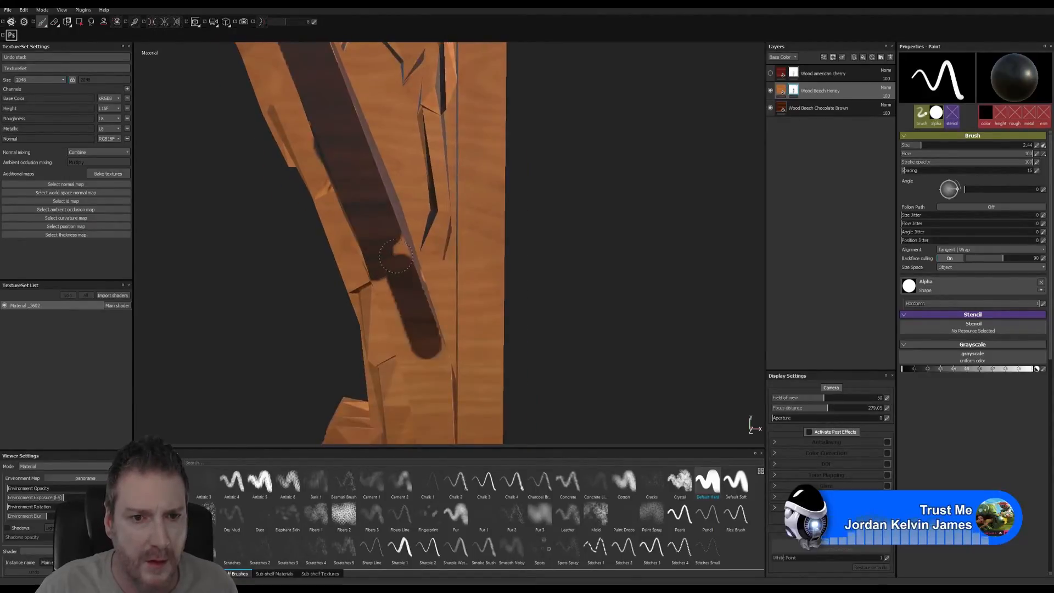
pyautogui.moveTo(390, 291)
pyautogui.mouseDown()
pyautogui.moveTo(422, 384)
pyautogui.moveTo(435, 367)
pyautogui.moveTo(438, 379)
pyautogui.mouseUp()
# Extend the dark band down to the leg's foot, masking Beech Honey from the small scroll at its base.
pyautogui.keyDown('alt'); pyautogui.moveTo(451, 409); pyautogui.dragTo(446, 289, button='middle'); pyautogui.keyUp('alt')
pyautogui.moveTo(442, 268)
pyautogui.mouseDown()
pyautogui.moveTo(428, 292)
pyautogui.moveTo(426, 385)
pyautogui.mouseUp()
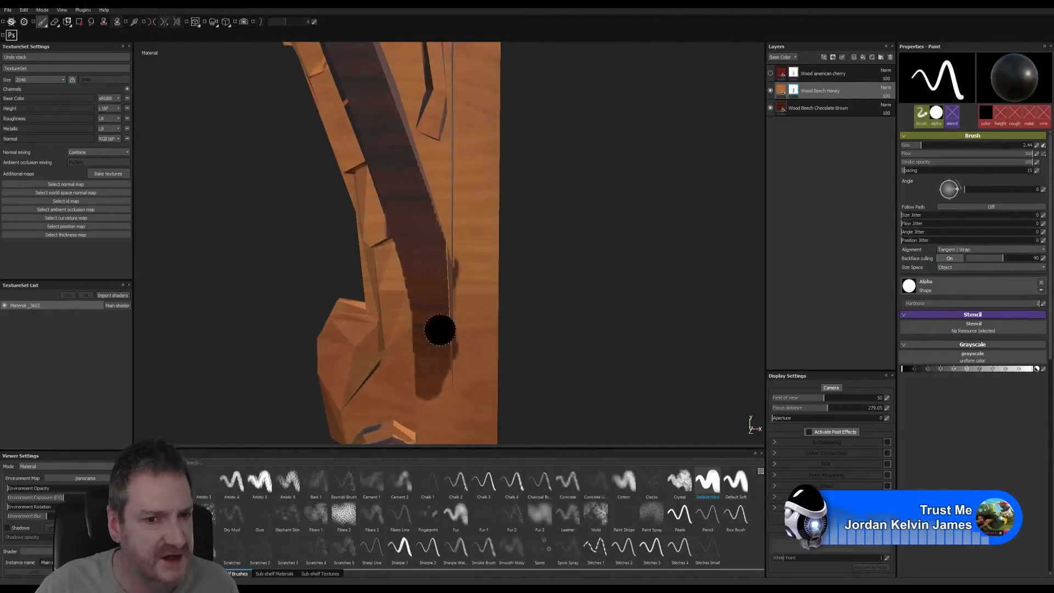
pyautogui.keyDown('alt'); pyautogui.moveTo(437, 329); pyautogui.dragTo(442, 222, button='middle'); pyautogui.keyUp('alt')
pyautogui.moveTo(447, 259); pyautogui.dragTo(434, 281)
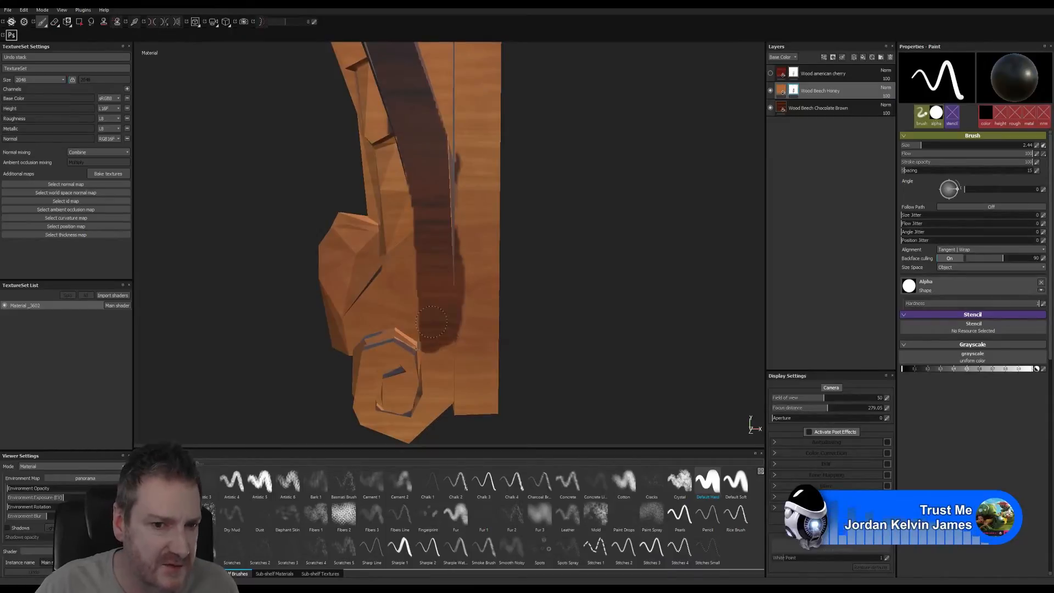
pyautogui.moveTo(432, 321)
pyautogui.mouseDown()
pyautogui.moveTo(435, 406)
pyautogui.moveTo(420, 424)
pyautogui.moveTo(365, 419)
pyautogui.moveTo(374, 343)
pyautogui.moveTo(413, 385)
pyautogui.moveTo(390, 399)
pyautogui.mouseUp()
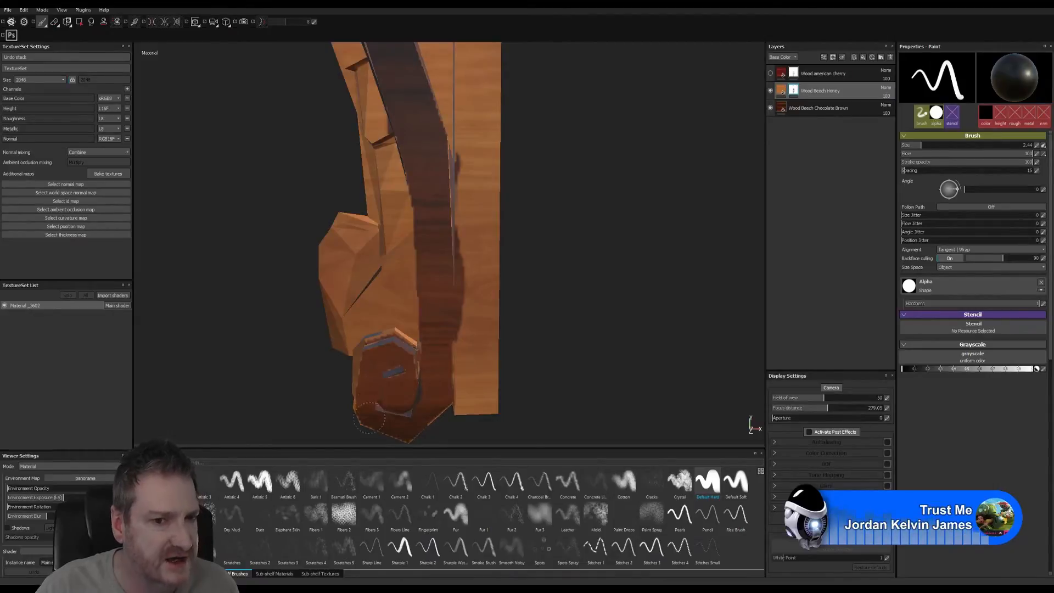
# Reduce the brush to size 1.86 and mask Beech Honey from the folds beside and beneath the main spiral.
pyautogui.keyDown('alt'); pyautogui.moveTo(477, 259); pyautogui.dragTo(483, 527, button='middle'); pyautogui.keyUp('alt')
pyautogui.keyDown('alt'); pyautogui.moveTo(429, 207); pyautogui.dragTo(488, 406, button='middle'); pyautogui.keyUp('alt')
pyautogui.keyDown('alt'); pyautogui.moveTo(324, 203); pyautogui.dragTo(348, 284, button='middle'); pyautogui.keyUp('alt')
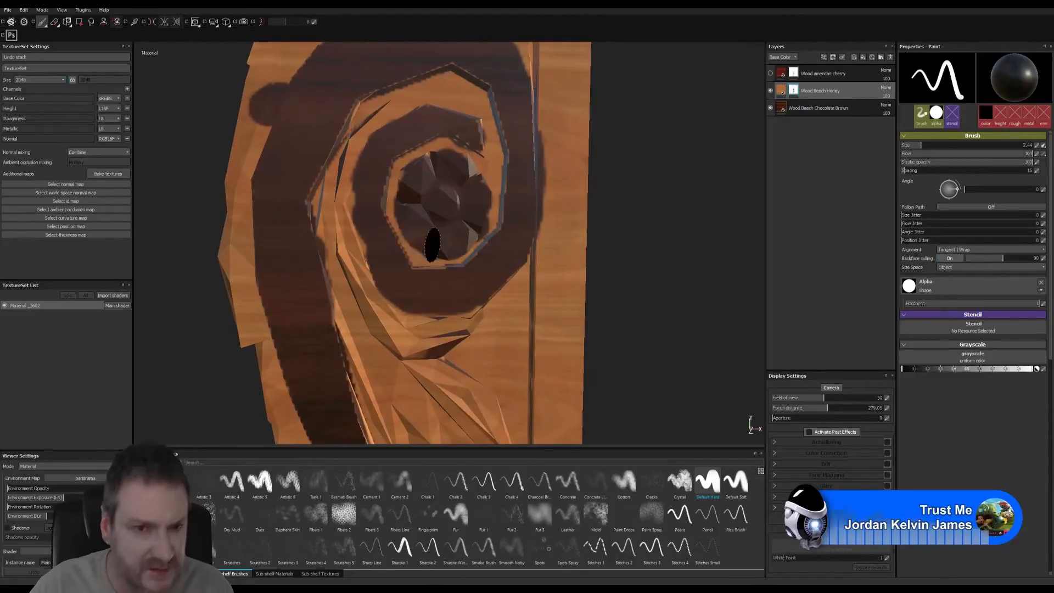
pyautogui.press('[')
pyautogui.moveTo(423, 335)
pyautogui.mouseDown()
pyautogui.moveTo(456, 333)
pyautogui.moveTo(422, 360)
pyautogui.moveTo(386, 309)
pyautogui.moveTo(383, 319)
pyautogui.mouseUp()
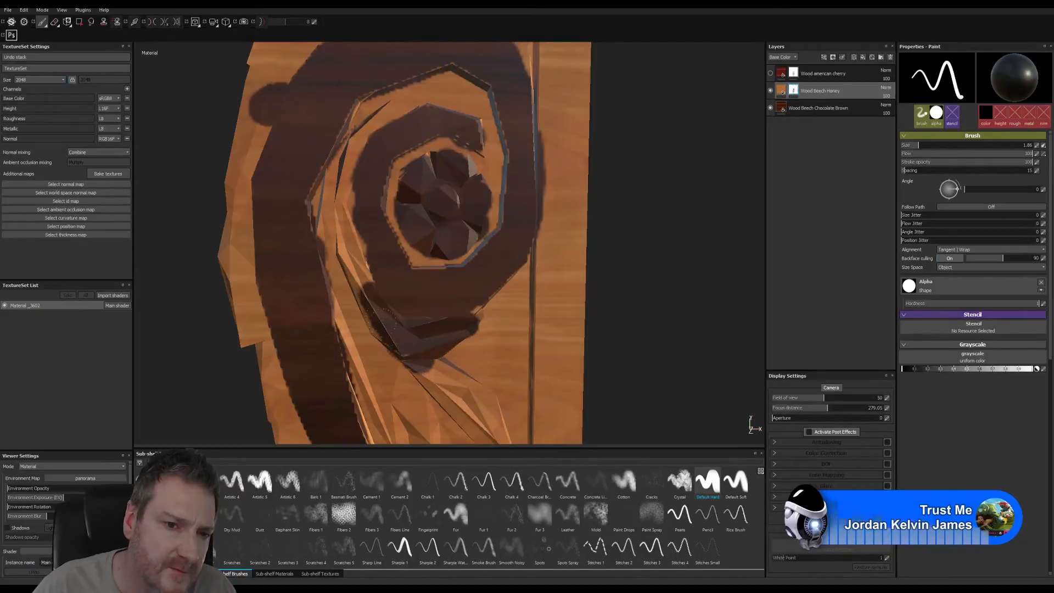
pyautogui.moveTo(356, 278); pyautogui.dragTo(357, 257)
pyautogui.moveTo(335, 220); pyautogui.dragTo(352, 170)
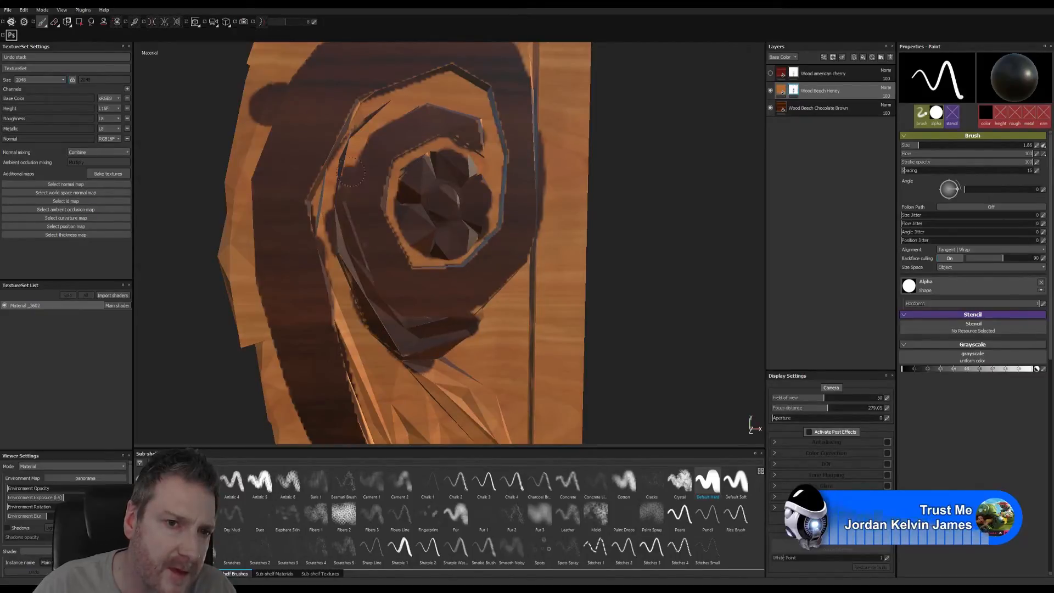
pyautogui.moveTo(378, 130); pyautogui.dragTo(416, 108)
pyautogui.moveTo(358, 150); pyautogui.dragTo(347, 153)
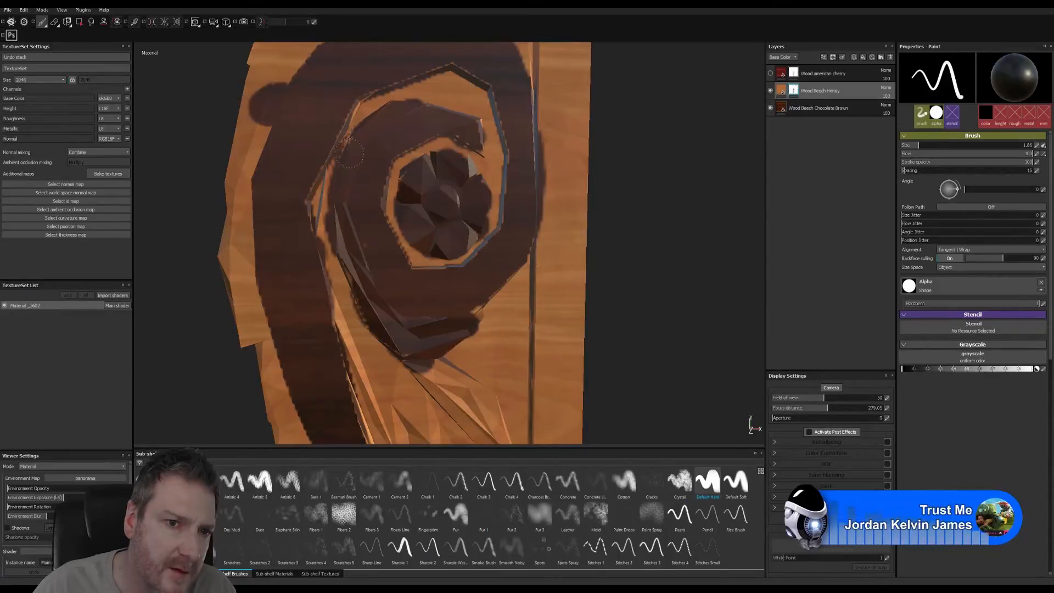
pyautogui.moveTo(331, 224)
pyautogui.mouseDown()
pyautogui.moveTo(344, 323)
pyautogui.moveTo(380, 378)
pyautogui.moveTo(389, 360)
pyautogui.moveTo(451, 397)
pyautogui.moveTo(442, 360)
pyautogui.mouseUp()
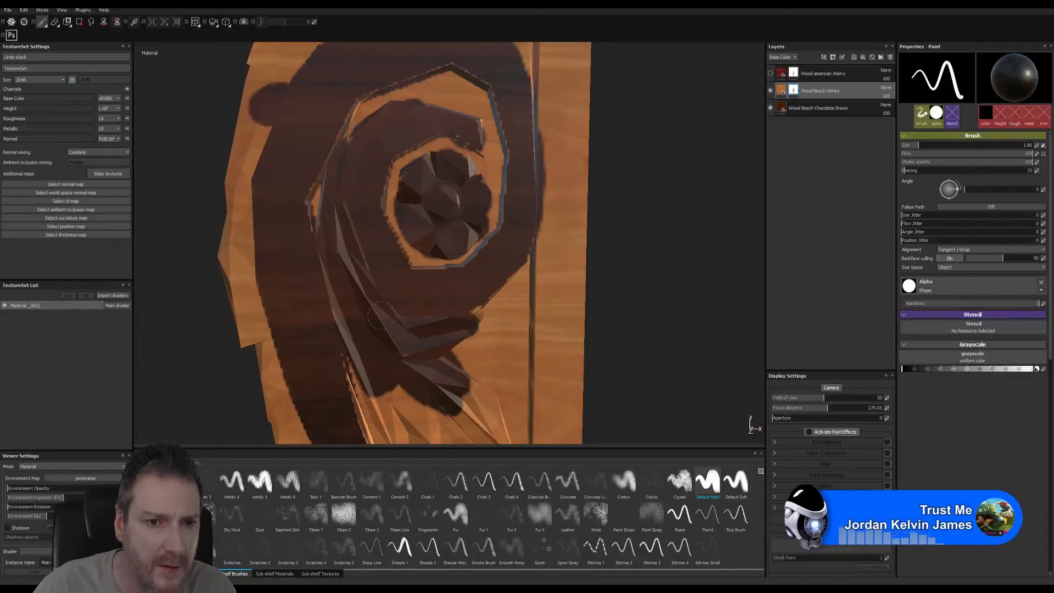
# Mask Beech Honey from the carved leaf's pointed tips and ridges below the spiral.
pyautogui.keyDown('alt'); pyautogui.moveTo(380, 314); pyautogui.dragTo(382, 132, button='middle'); pyautogui.keyUp('alt')
pyautogui.moveTo(395, 244)
pyautogui.mouseDown()
pyautogui.moveTo(369, 203)
pyautogui.moveTo(379, 247)
pyautogui.moveTo(415, 283)
pyautogui.moveTo(399, 268)
pyautogui.mouseUp()
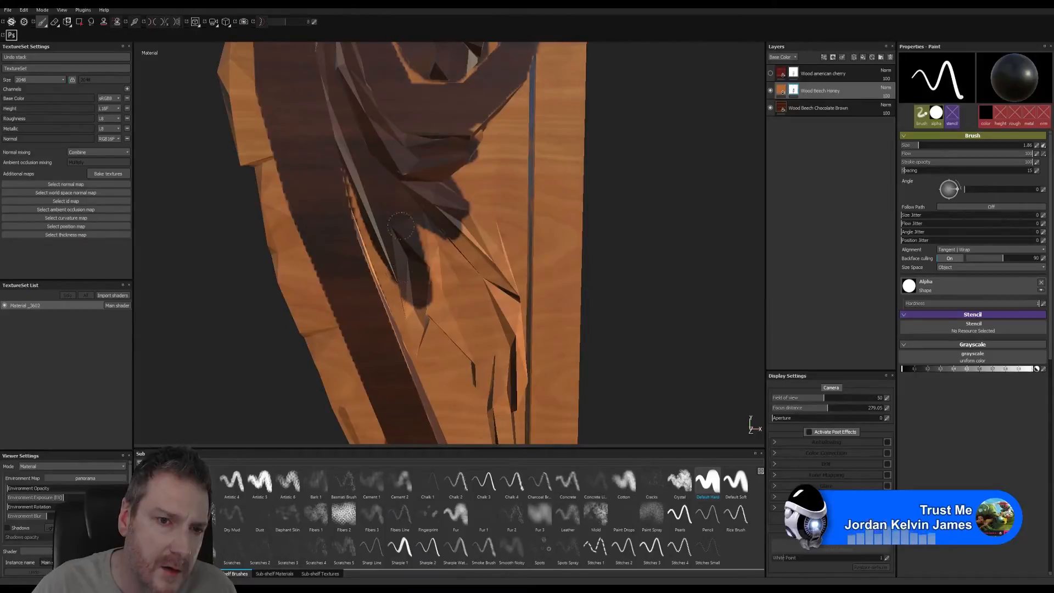
pyautogui.moveTo(401, 225); pyautogui.dragTo(423, 242)
pyautogui.moveTo(431, 291)
pyautogui.mouseDown()
pyautogui.moveTo(442, 317)
pyautogui.moveTo(414, 311)
pyautogui.mouseUp()
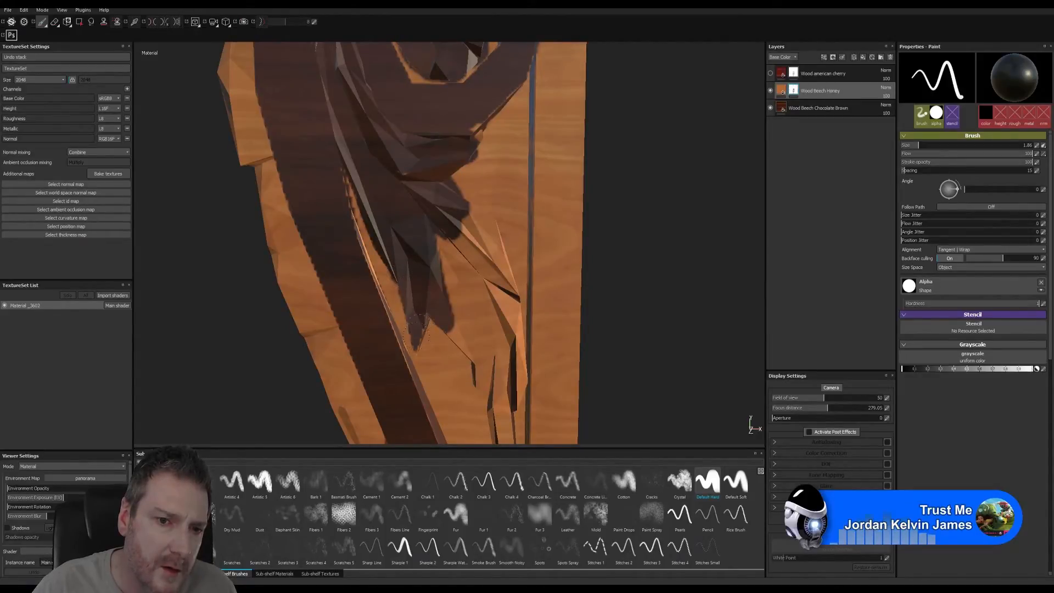
pyautogui.moveTo(456, 244)
pyautogui.mouseDown()
pyautogui.moveTo(466, 258)
pyautogui.moveTo(489, 248)
pyautogui.moveTo(475, 219)
pyautogui.moveTo(507, 299)
pyautogui.mouseUp()
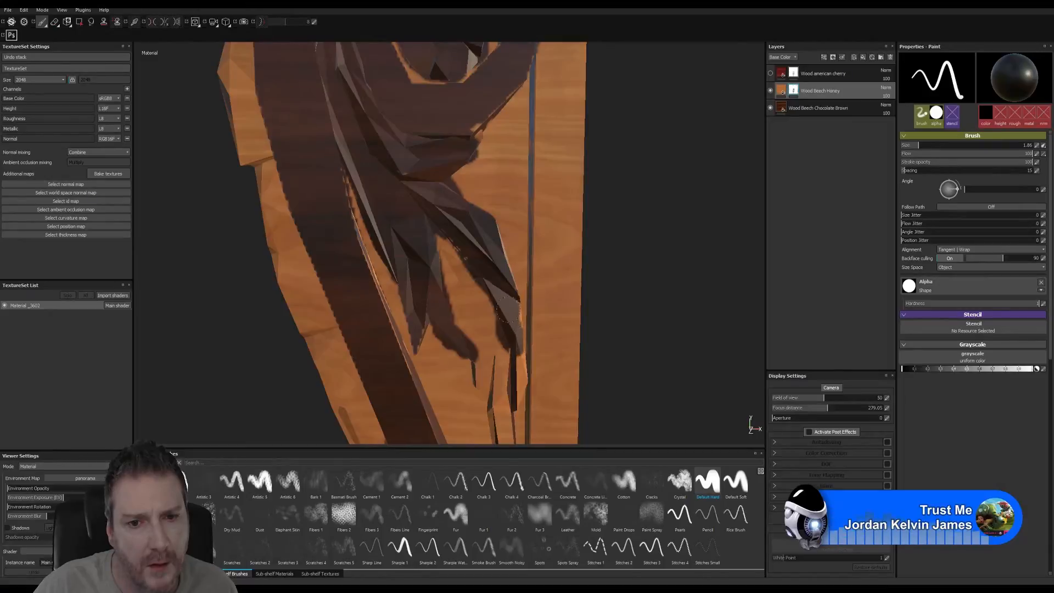
pyautogui.moveTo(518, 398); pyautogui.dragTo(521, 367)
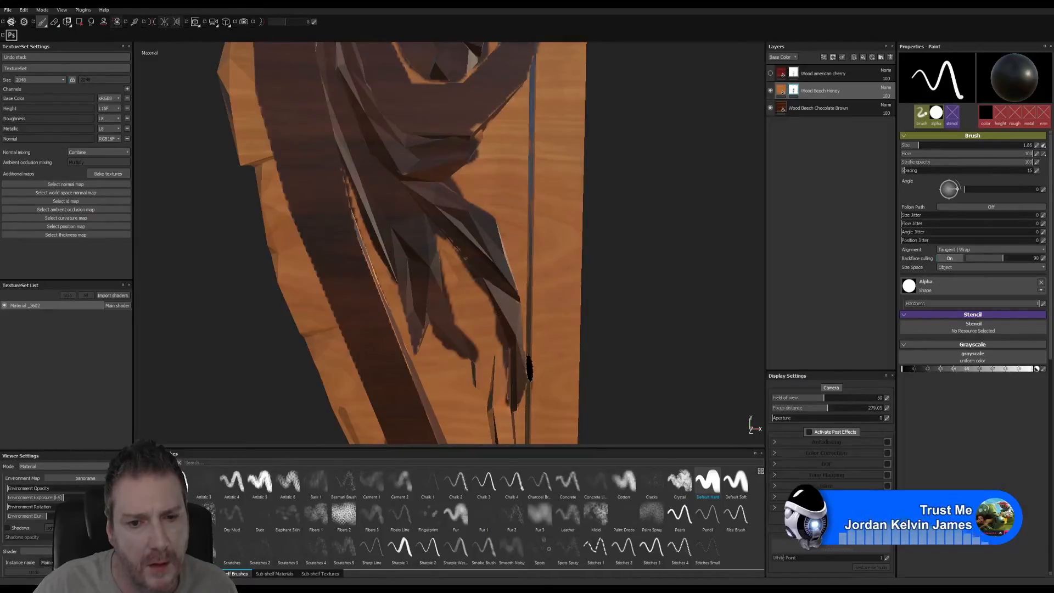
# Fill in the gaps between the leaf's tips and mask its narrow tail further down the leg.
pyautogui.keyDown('alt'); pyautogui.moveTo(554, 387); pyautogui.dragTo(517, 235, button='middle'); pyautogui.keyUp('alt')
pyautogui.keyDown('alt'); pyautogui.moveTo(516, 234); pyautogui.dragTo(228, 264); pyautogui.keyUp('alt')
pyautogui.keyDown('alt'); pyautogui.moveTo(360, 260); pyautogui.dragTo(53, 289, button='right'); pyautogui.keyUp('alt')
pyautogui.keyDown('alt'); pyautogui.moveTo(484, 269); pyautogui.dragTo(607, 302, button='middle'); pyautogui.keyUp('alt')
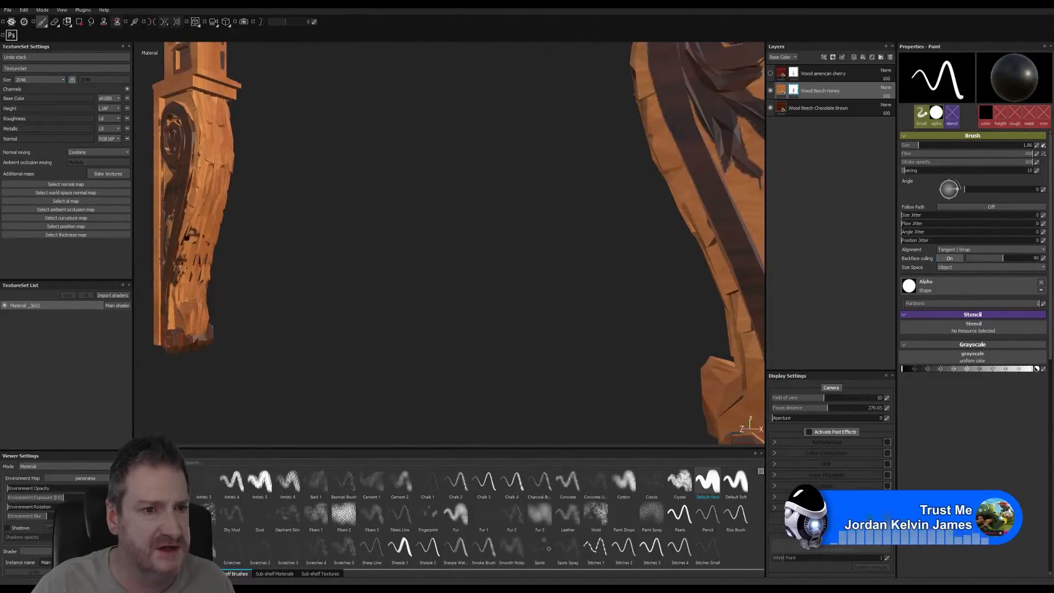
pyautogui.keyDown('alt'); pyautogui.moveTo(415, 252); pyautogui.dragTo(226, 252, button='middle'); pyautogui.keyUp('alt')
pyautogui.keyDown('alt'); pyautogui.moveTo(226, 251); pyautogui.dragTo(542, 279, button='right'); pyautogui.keyUp('alt')
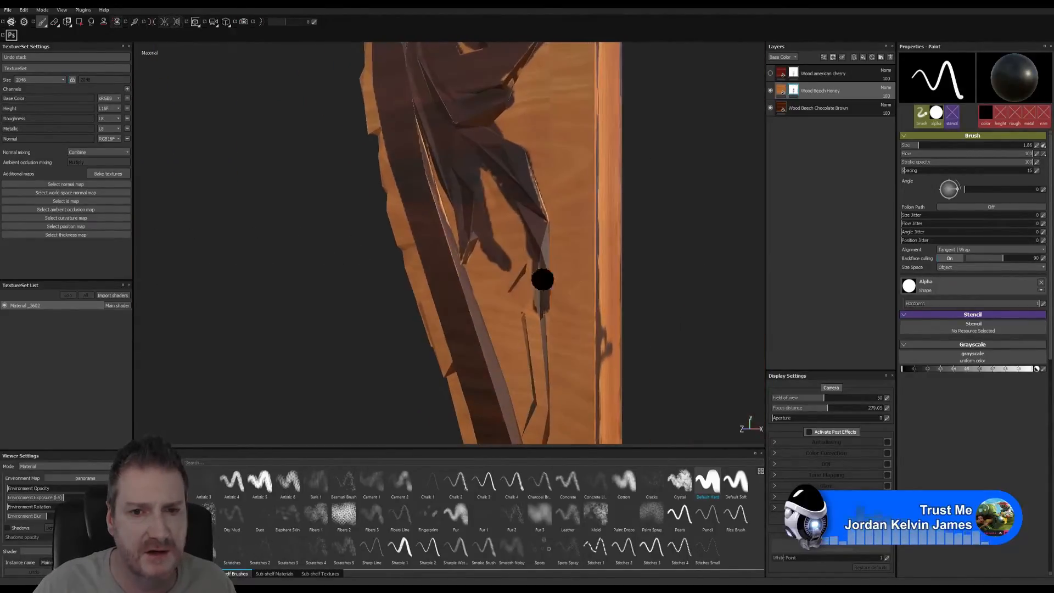
pyautogui.moveTo(542, 280)
pyautogui.keyDown('alt'); pyautogui.mouseDown()
pyautogui.moveTo(617, 294)
pyautogui.moveTo(483, 165)
pyautogui.moveTo(468, 145)
pyautogui.moveTo(473, 124)
pyautogui.moveTo(475, 165)
pyautogui.mouseUp(); pyautogui.keyUp('alt')
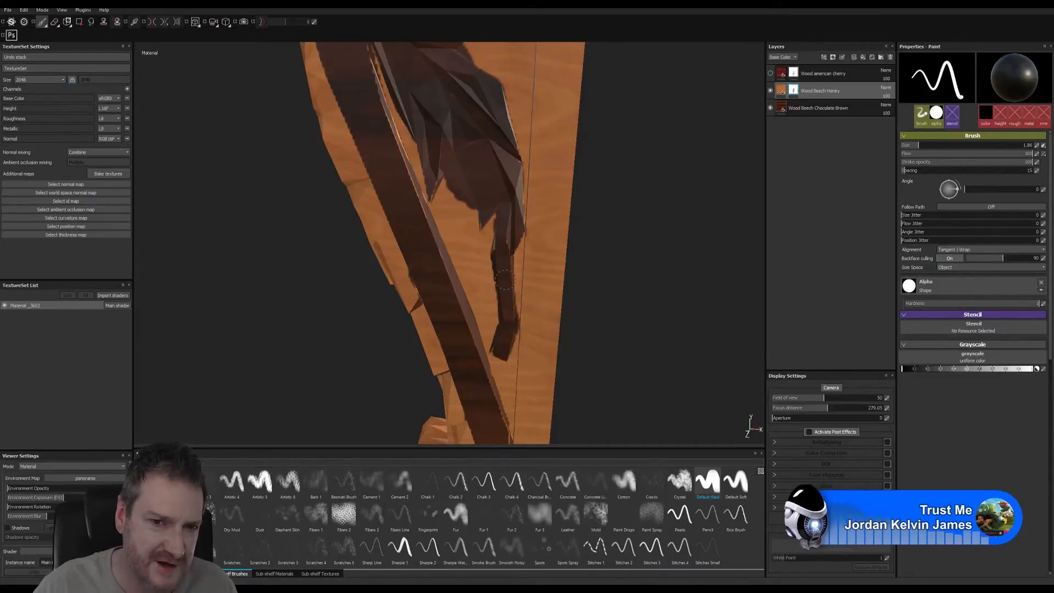
# Erase the stray dark blob beside the scroll's outer curve with the eraser at size 0.31.
pyautogui.keyDown('alt'); pyautogui.moveTo(588, 248); pyautogui.dragTo(383, 190); pyautogui.keyUp('alt')
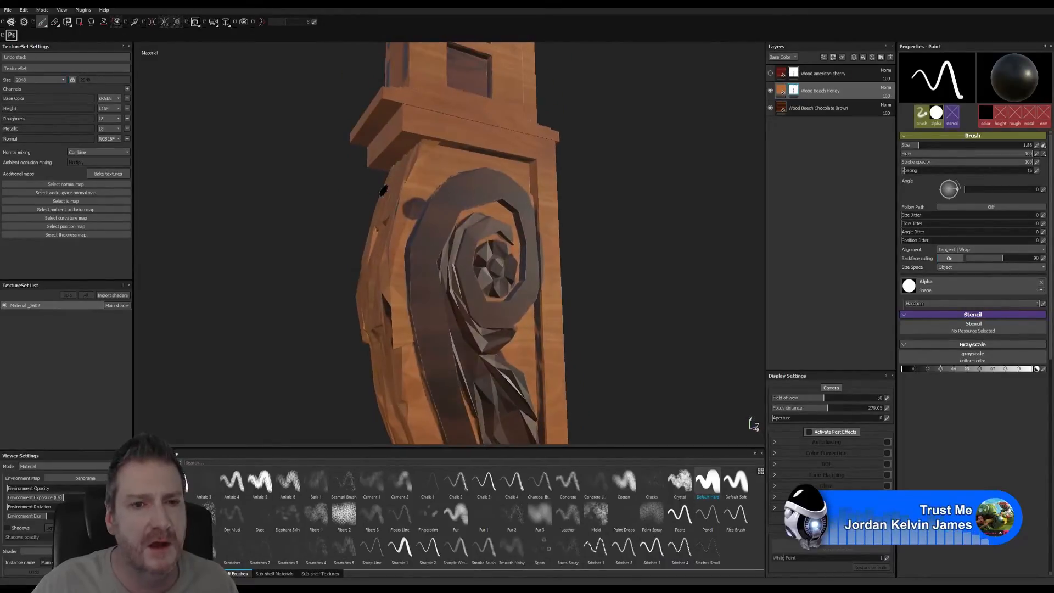
pyautogui.click(54, 22)
pyautogui.keyDown('alt'); pyautogui.moveTo(554, 215); pyautogui.dragTo(713, 236, button='right'); pyautogui.keyUp('alt')
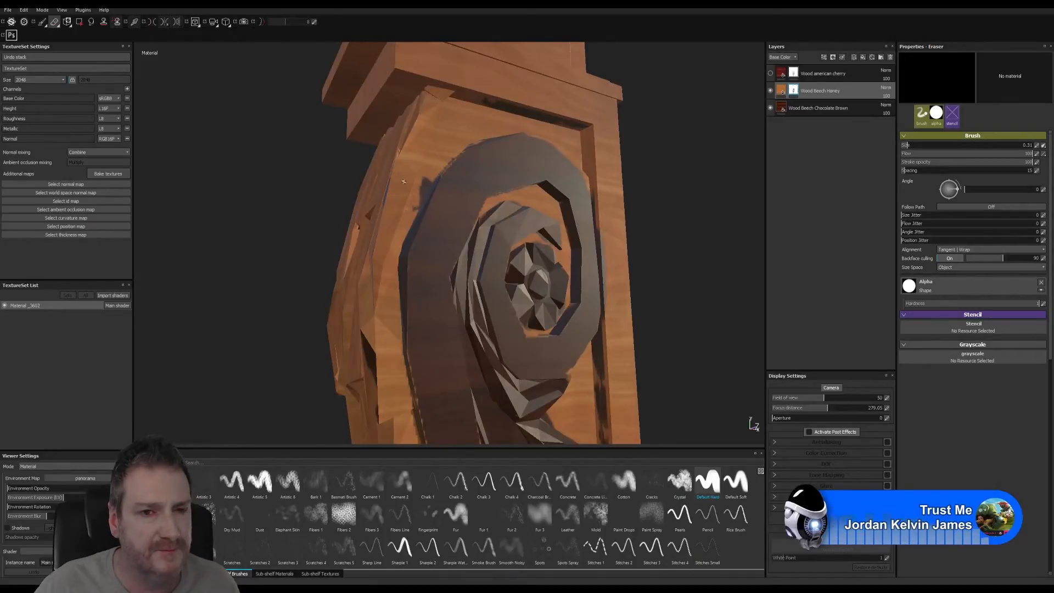
pyautogui.keyDown('alt'); pyautogui.moveTo(404, 181); pyautogui.dragTo(598, 207, button='right'); pyautogui.keyUp('alt')
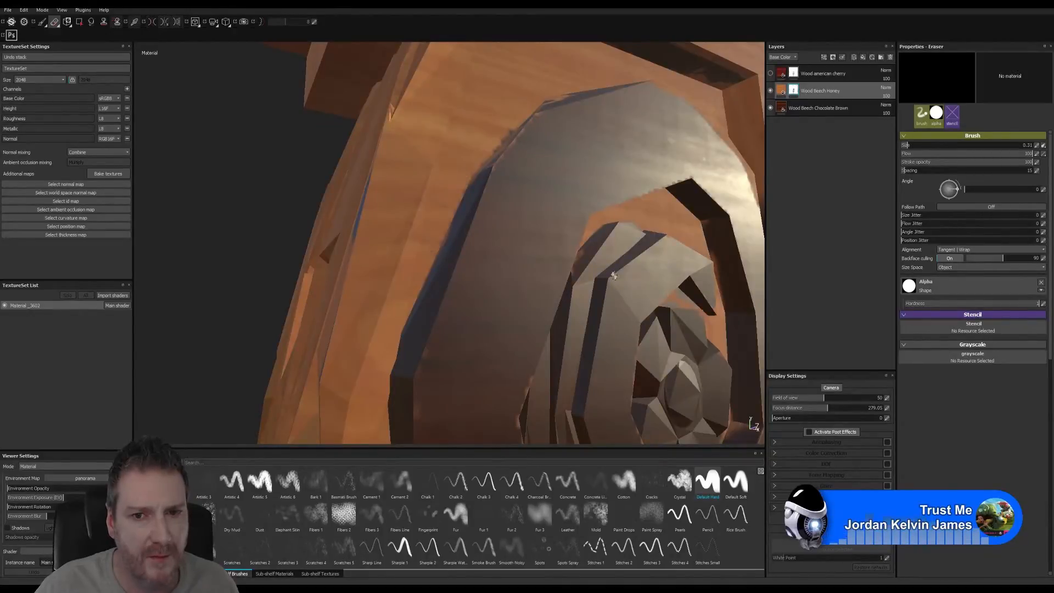
pyautogui.keyDown('alt'); pyautogui.moveTo(614, 276); pyautogui.dragTo(110, 336, button='right'); pyautogui.keyUp('alt')
pyautogui.keyDown('alt'); pyautogui.moveTo(532, 347); pyautogui.dragTo(428, 346, button='right'); pyautogui.keyUp('alt')
# Mask the missed Beech Honey along the leaf's raised outer side edge with the paint brush.
pyautogui.keyDown('alt'); pyautogui.moveTo(609, 311); pyautogui.dragTo(473, 263); pyautogui.keyUp('alt')
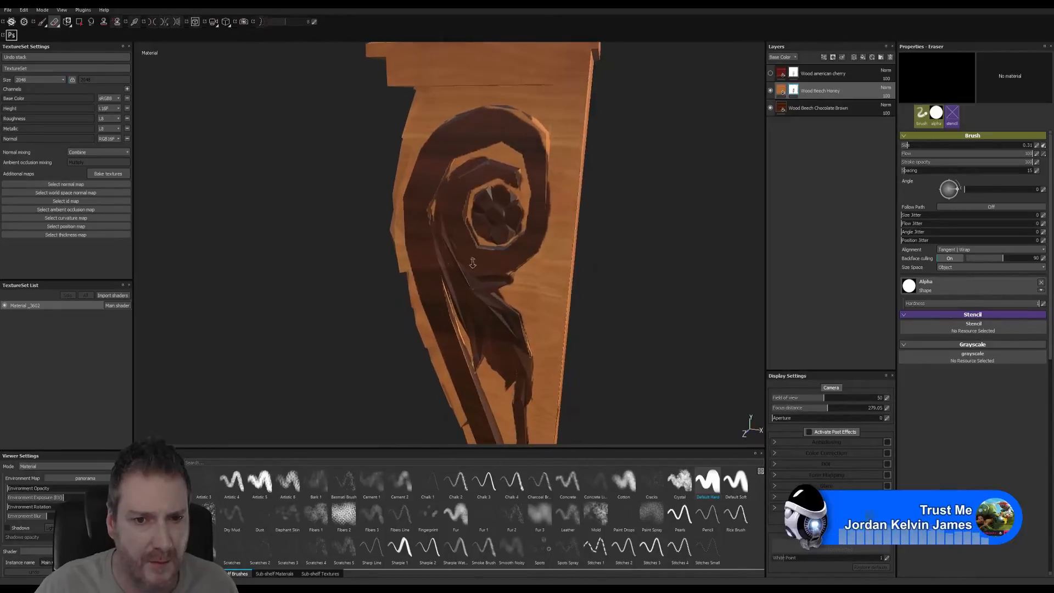
pyautogui.keyDown('alt'); pyautogui.moveTo(473, 264); pyautogui.dragTo(763, 293, button='right'); pyautogui.keyUp('alt')
pyautogui.keyDown('alt'); pyautogui.moveTo(577, 277); pyautogui.dragTo(616, 353); pyautogui.keyUp('alt')
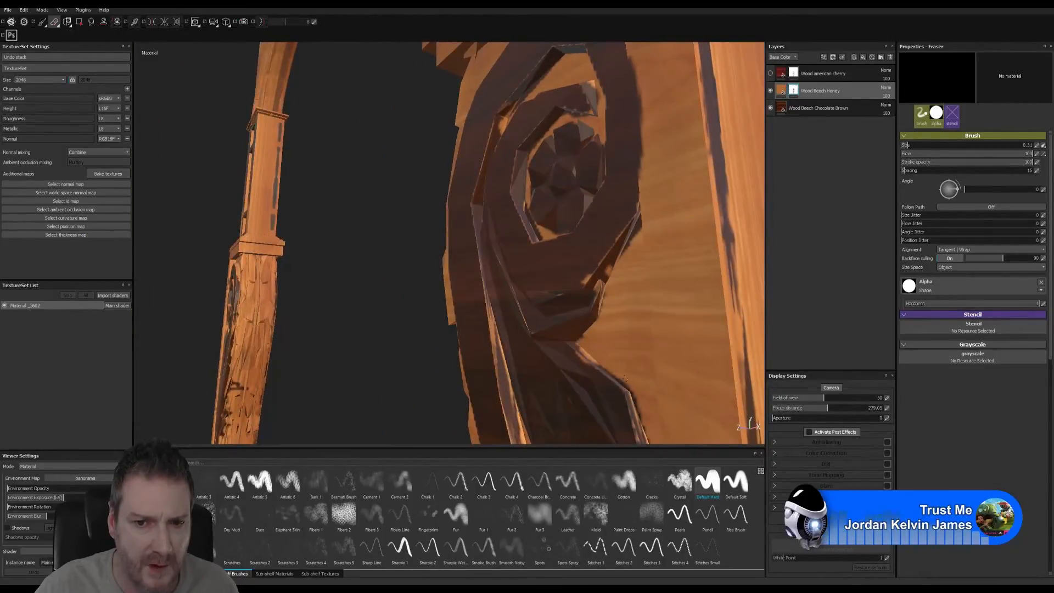
pyautogui.press('1')
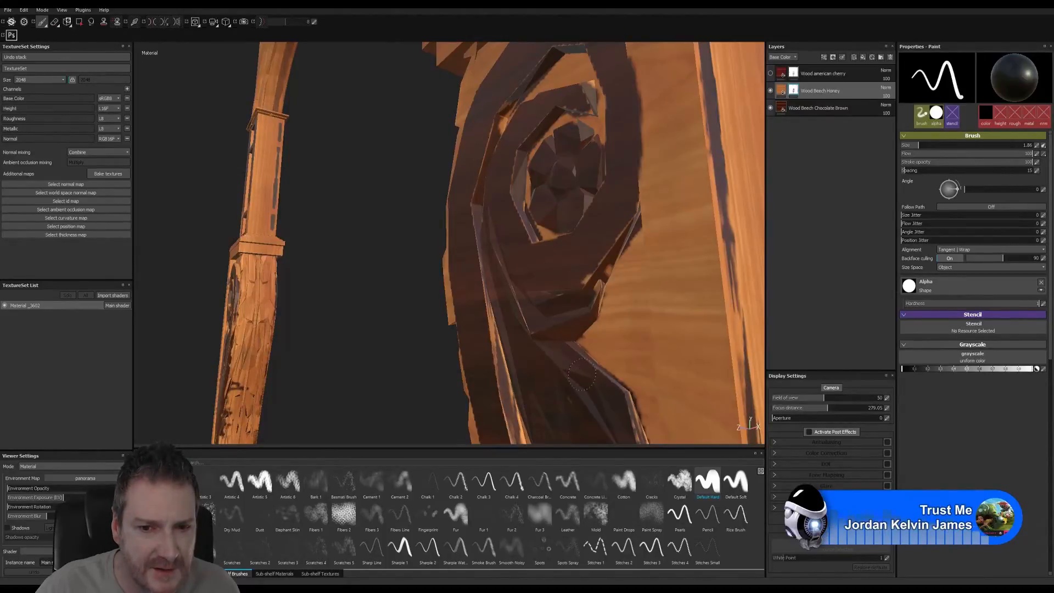
pyautogui.moveTo(613, 416); pyautogui.dragTo(615, 408)
pyautogui.keyDown('alt'); pyautogui.moveTo(625, 367); pyautogui.dragTo(541, 295, button='middle'); pyautogui.keyUp('alt')
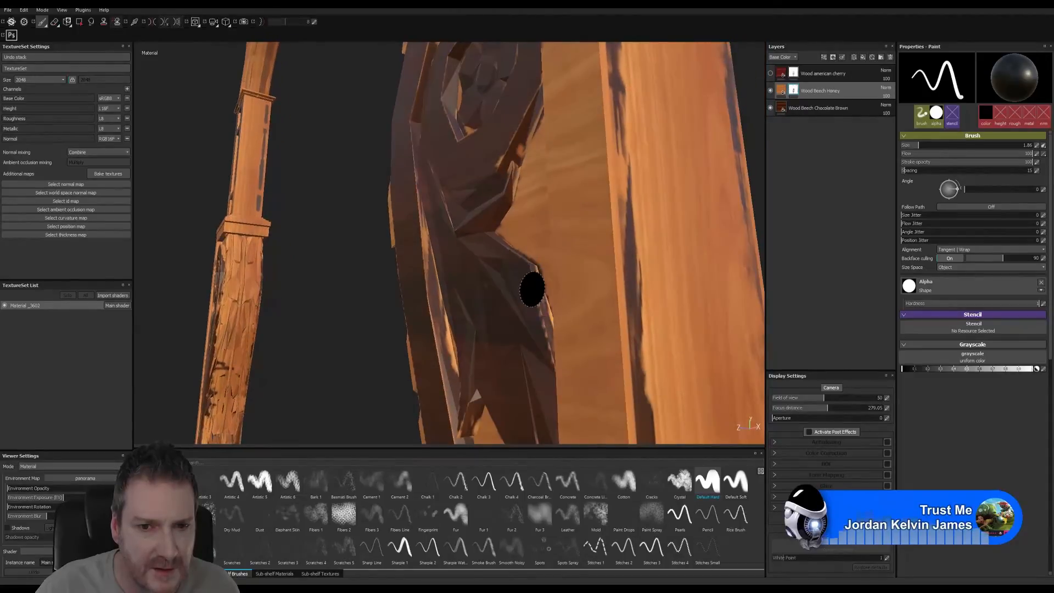
pyautogui.moveTo(532, 288); pyautogui.dragTo(526, 293)
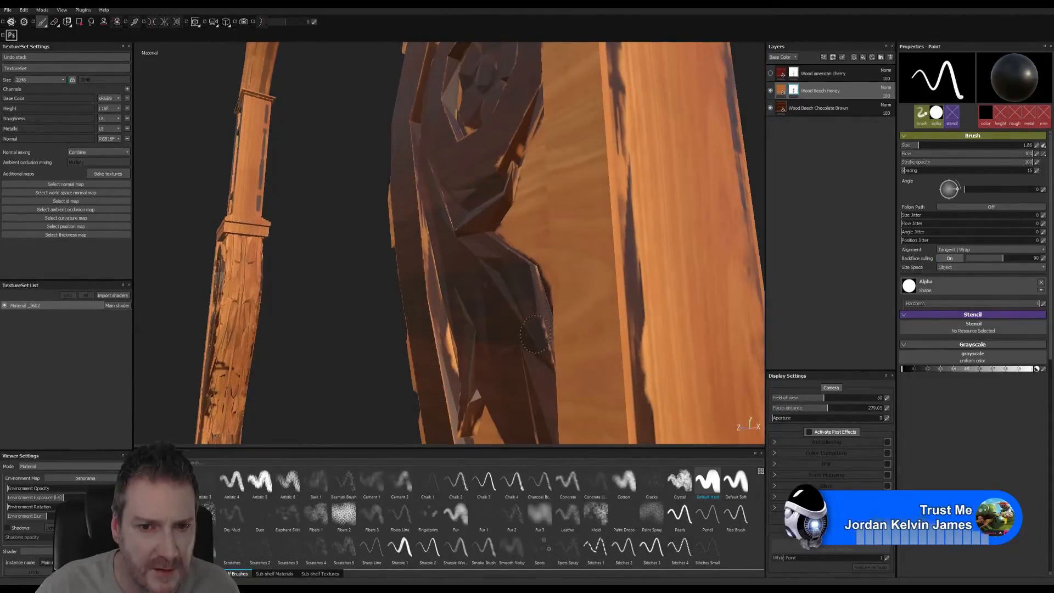
# Erase the dark overspill along the leaf's underside to restore Beech Honey on the flat panel between its tips.
pyautogui.click(54, 22)
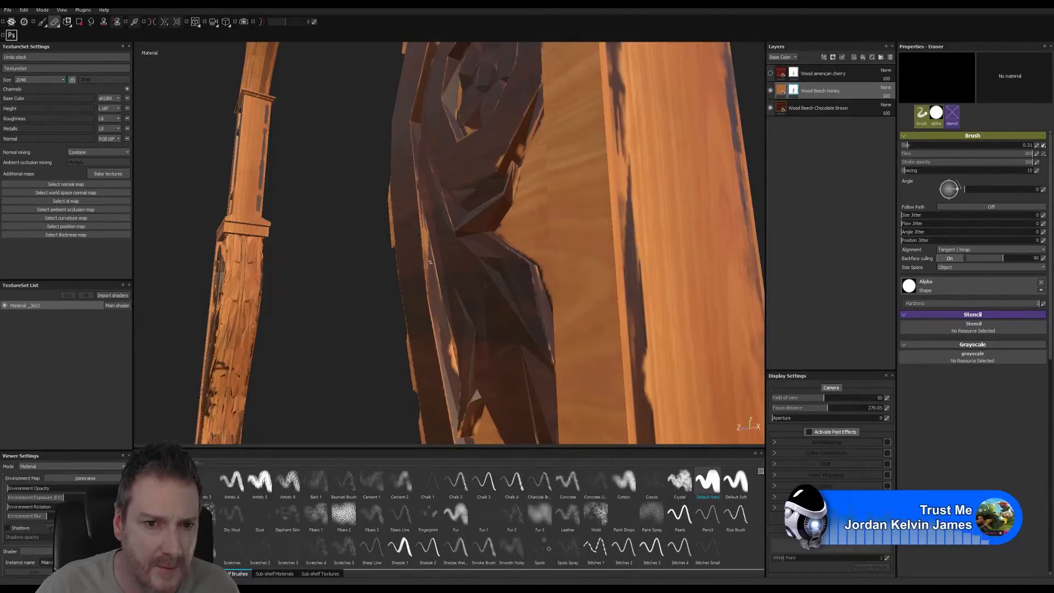
pyautogui.keyDown('alt'); pyautogui.moveTo(440, 282); pyautogui.dragTo(657, 296); pyautogui.keyUp('alt')
pyautogui.scroll(5, 516, 346)
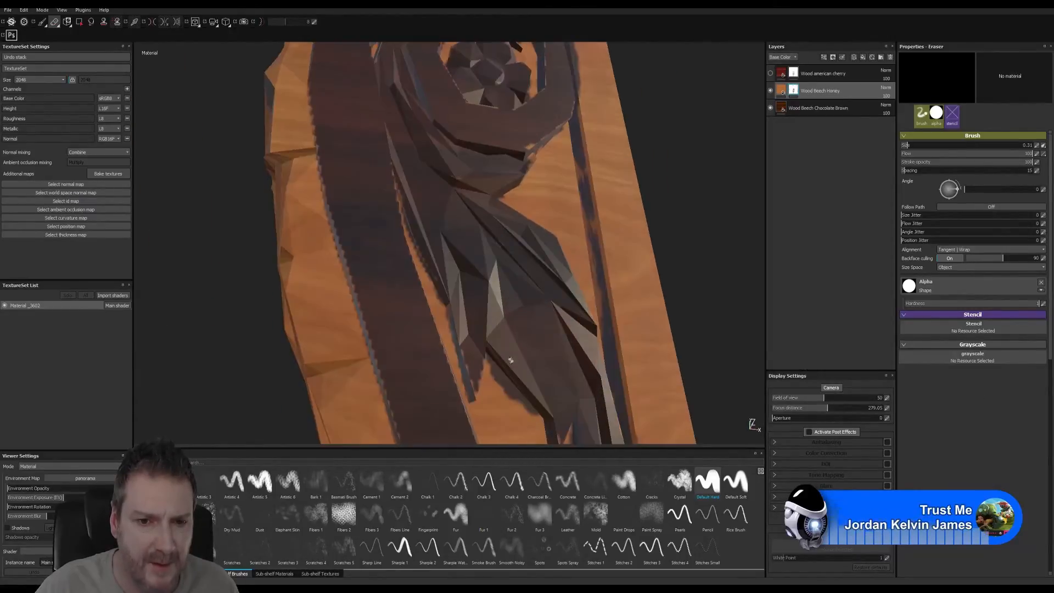
pyautogui.keyDown('alt'); pyautogui.moveTo(511, 358); pyautogui.dragTo(497, 259, button='middle'); pyautogui.keyUp('alt')
pyautogui.scroll(3, 496, 260)
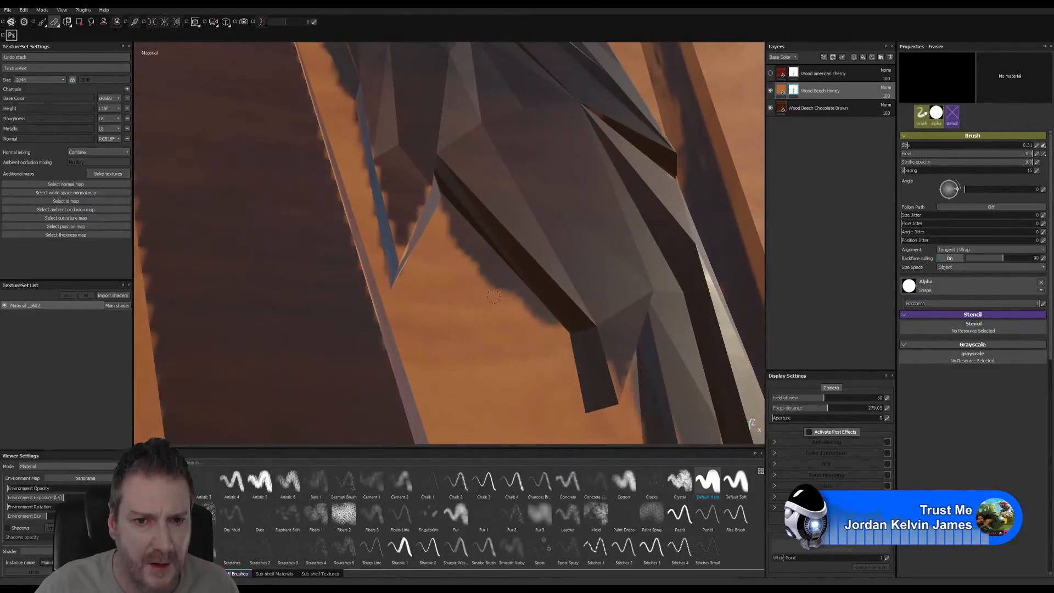
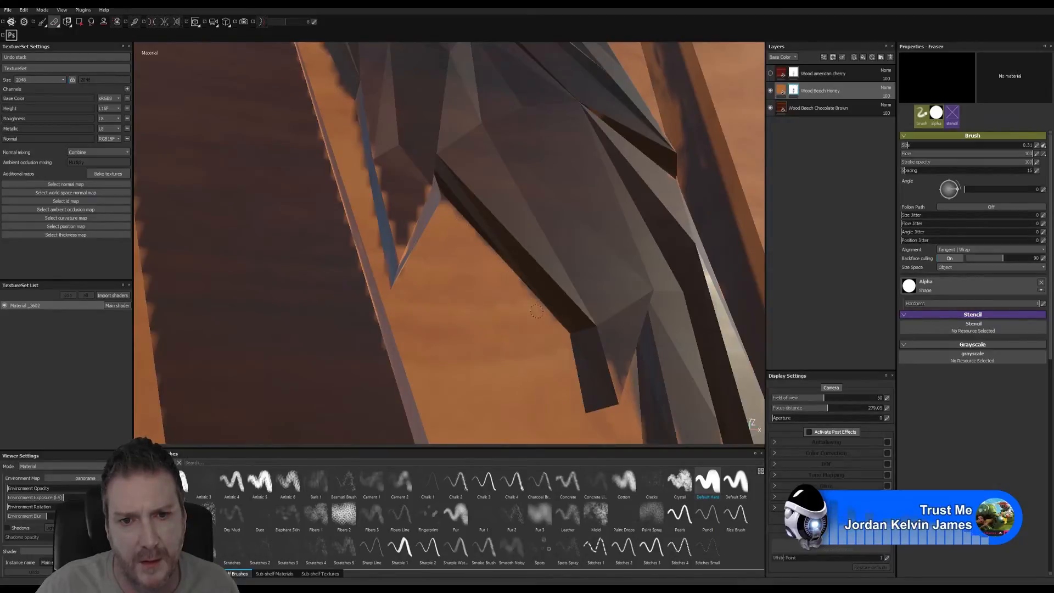
# Erase the dark overspill along the scroll's thin inner rim beside the flower to restore Beech Honey in the recess.
pyautogui.moveTo(541, 360)
pyautogui.keyDown('alt'); pyautogui.mouseDown()
pyautogui.moveTo(328, 301)
pyautogui.moveTo(499, 264)
pyautogui.moveTo(430, 265)
pyautogui.moveTo(533, 357)
pyautogui.mouseUp(); pyautogui.keyUp('alt')
pyautogui.keyDown('alt'); pyautogui.moveTo(533, 357); pyautogui.dragTo(523, 481, button='middle'); pyautogui.keyUp('alt')
pyautogui.keyDown('alt'); pyautogui.moveTo(523, 481); pyautogui.dragTo(497, 287, button='right'); pyautogui.keyUp('alt')
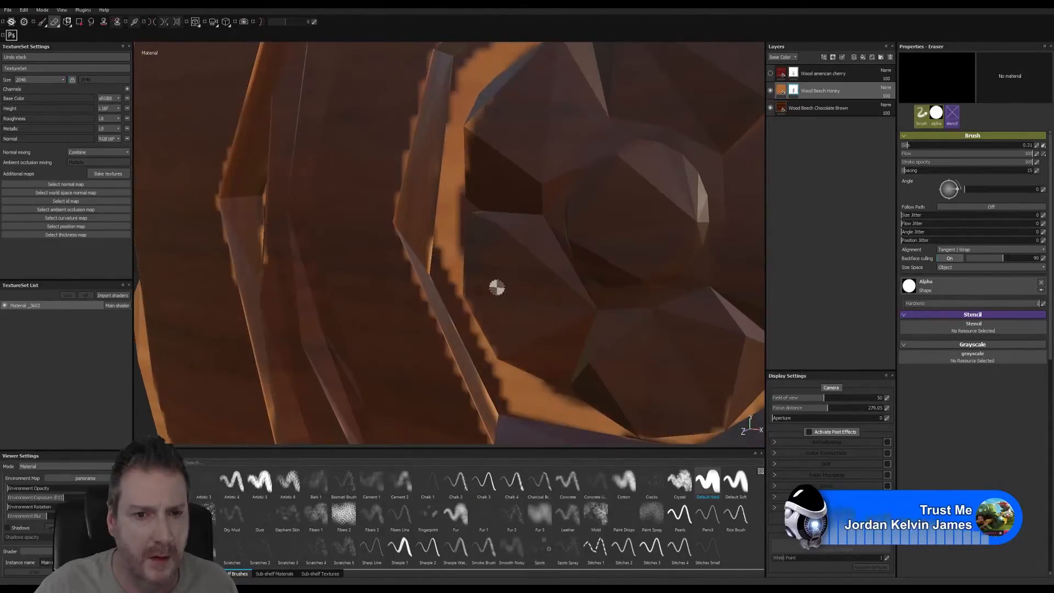
pyautogui.keyDown('alt'); pyautogui.moveTo(497, 287); pyautogui.dragTo(472, 215, button='middle'); pyautogui.keyUp('alt')
pyautogui.moveTo(472, 215)
pyautogui.keyDown('alt'); pyautogui.mouseDown()
pyautogui.moveTo(527, 245)
pyautogui.moveTo(555, 233)
pyautogui.moveTo(471, 209)
pyautogui.mouseUp(); pyautogui.keyUp('alt')
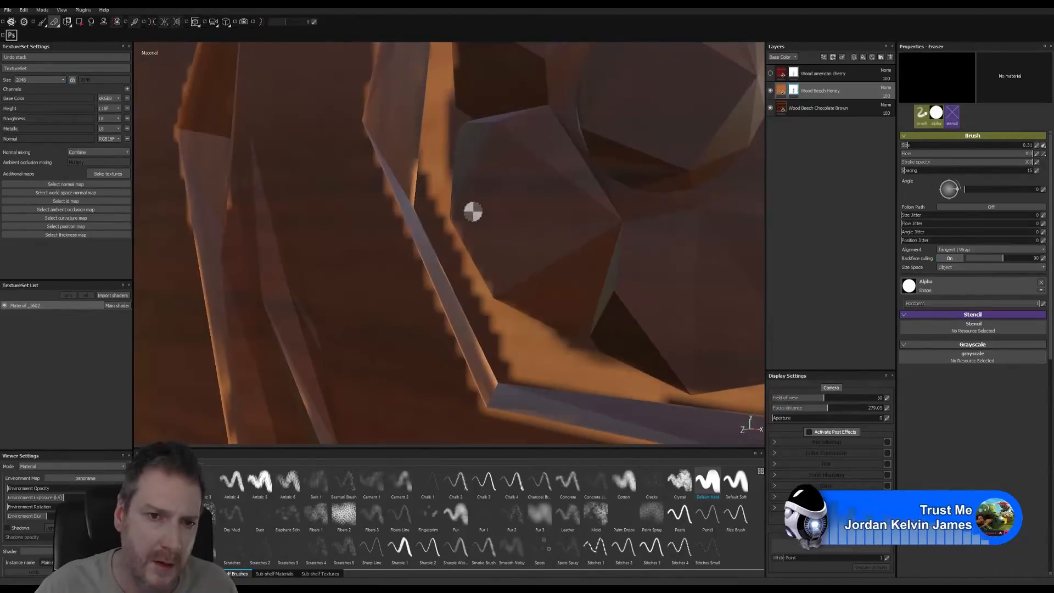
pyautogui.moveTo(424, 176)
pyautogui.mouseDown()
pyautogui.moveTo(450, 264)
pyautogui.moveTo(513, 375)
pyautogui.mouseUp()
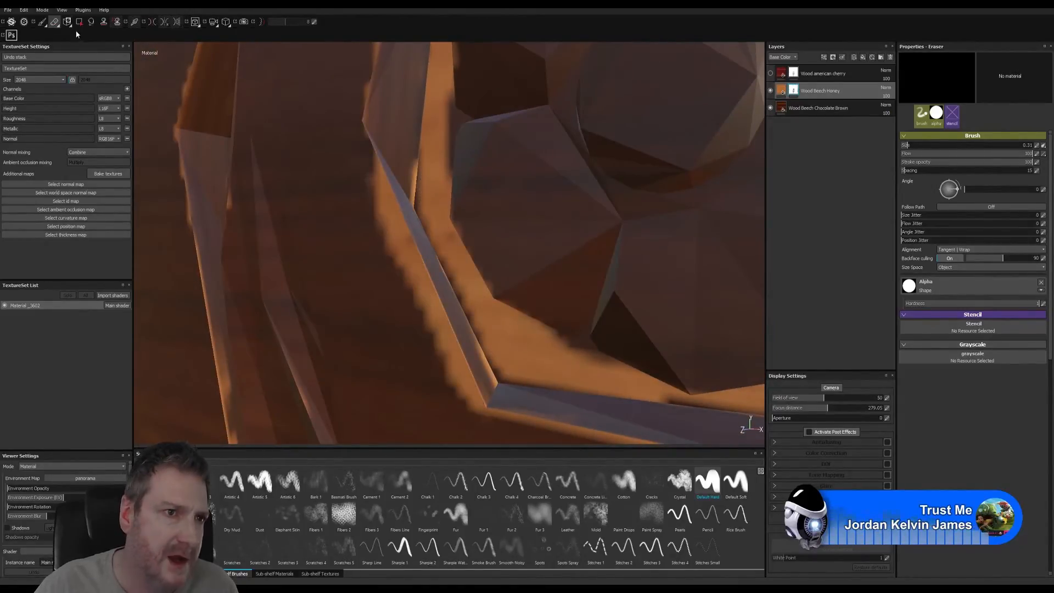
# Mask the excess Beech Honey on the scroll's flat face just outside the inner rim with a much smaller paint brush.
pyautogui.press('1')
pyautogui.click(373, 220)
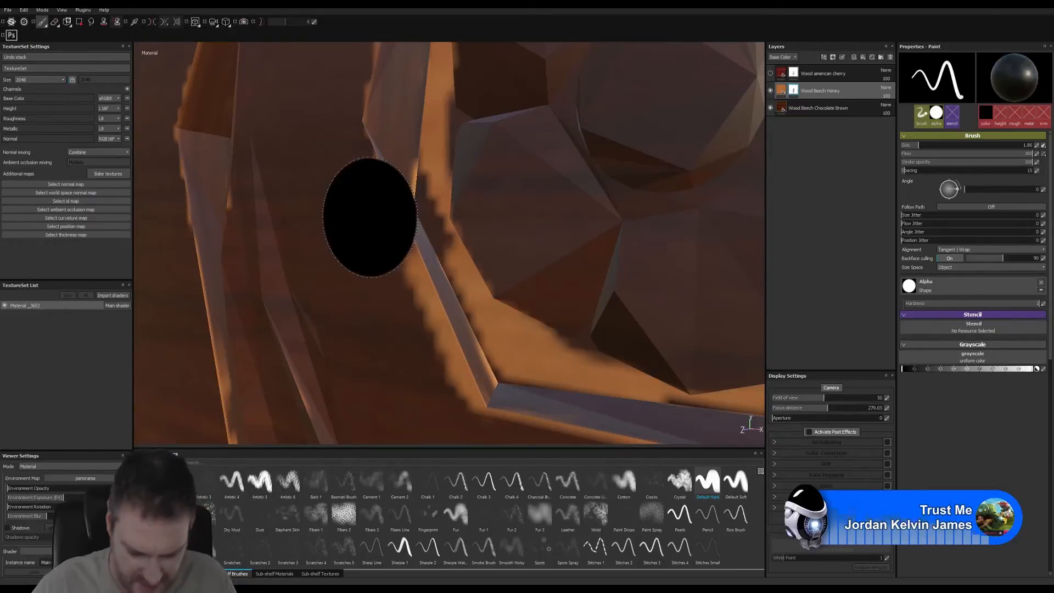
pyautogui.press('[')
pyautogui.press('[')
pyautogui.press('[')
pyautogui.press('[')
pyautogui.press('[')
pyautogui.press('[')
pyautogui.press('[')
pyautogui.press('[')
pyautogui.press('[')
pyautogui.press('[')
pyautogui.press('[')
pyautogui.press('[')
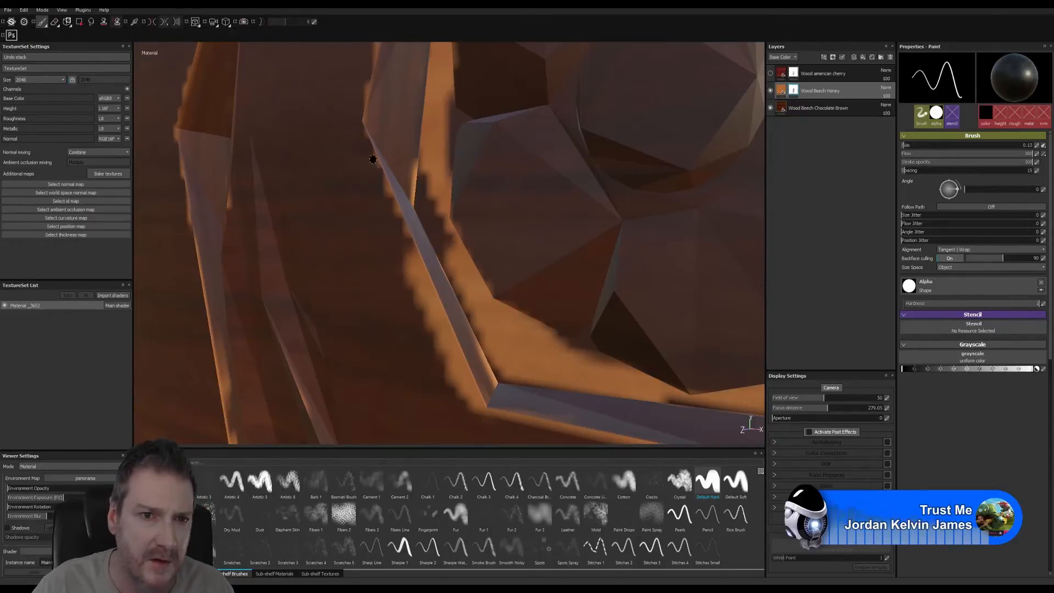
pyautogui.moveTo(409, 253)
pyautogui.mouseDown()
pyautogui.moveTo(456, 351)
pyautogui.moveTo(463, 409)
pyautogui.moveTo(460, 381)
pyautogui.mouseUp()
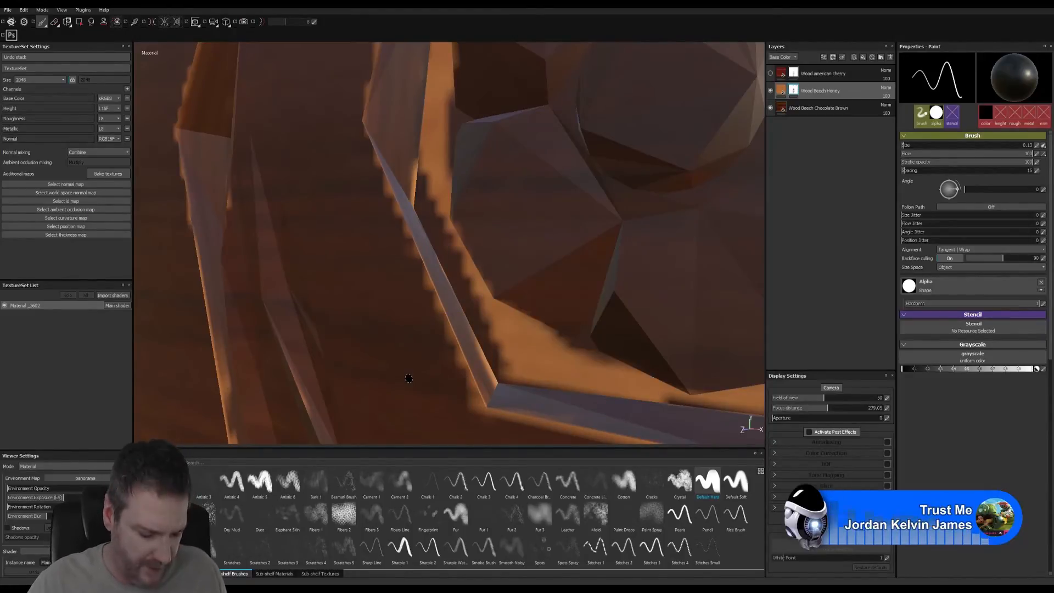
# Show the Wood american cherry layer and paint its mask to remove cherry from the flower's petals and centre with an enlarged brush.
pyautogui.keyDown('alt'); pyautogui.moveTo(302, 219); pyautogui.dragTo(401, 253); pyautogui.keyUp('alt')
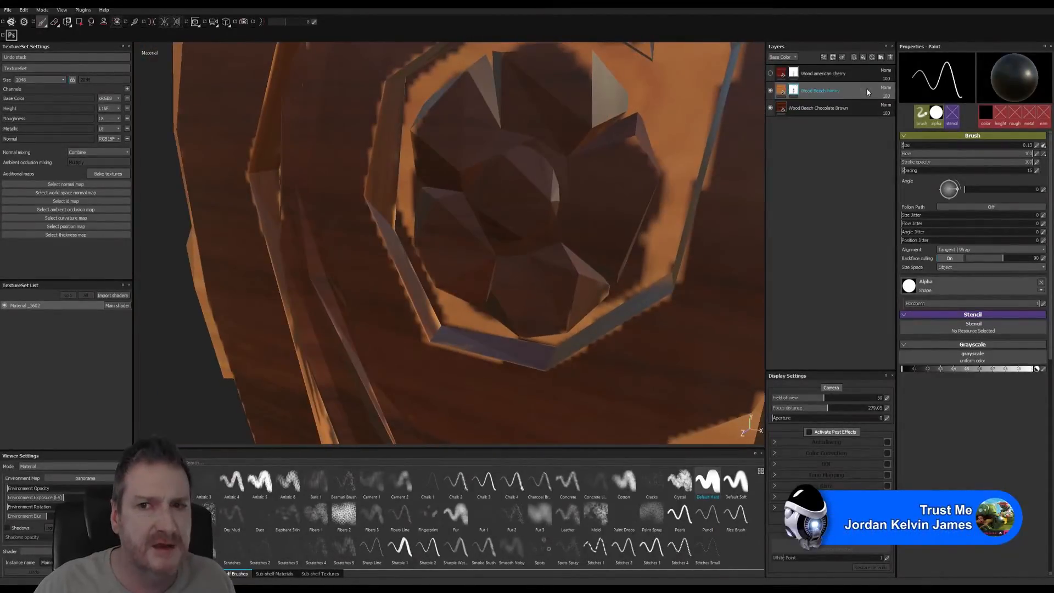
pyautogui.click(771, 74)
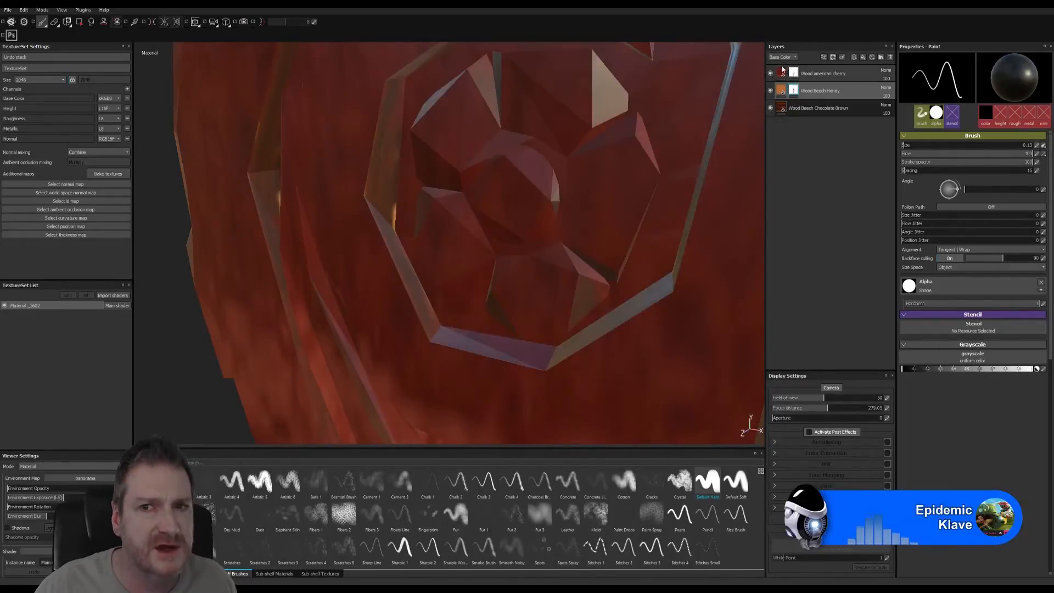
pyautogui.click(794, 72)
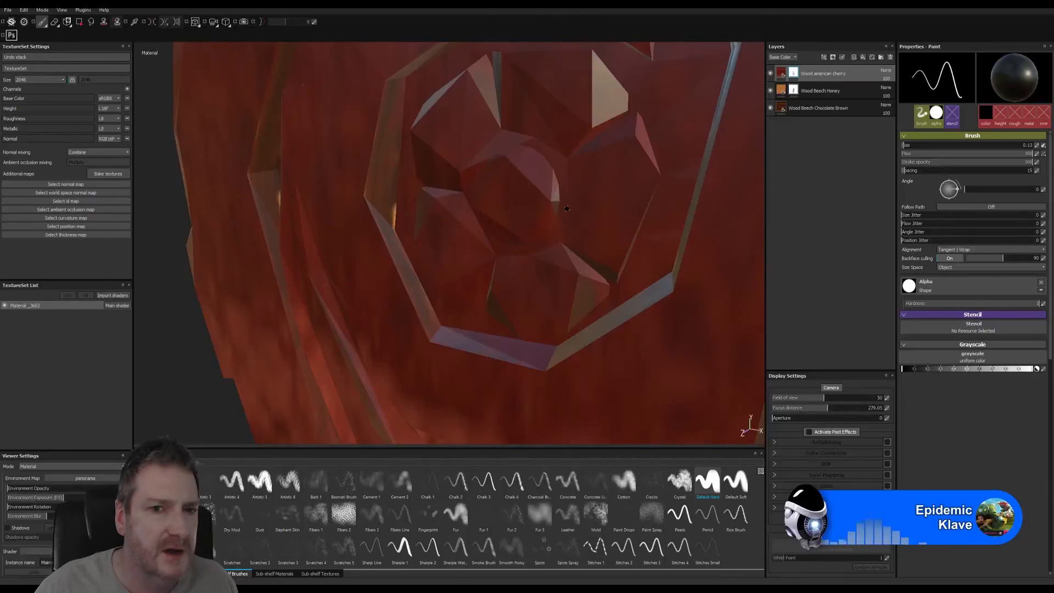
pyautogui.moveTo(467, 190)
pyautogui.keyDown('ctrl'); pyautogui.mouseDown(button='right')
pyautogui.moveTo(530, 181)
pyautogui.moveTo(516, 206)
pyautogui.mouseUp(button='right'); pyautogui.keyUp('ctrl')
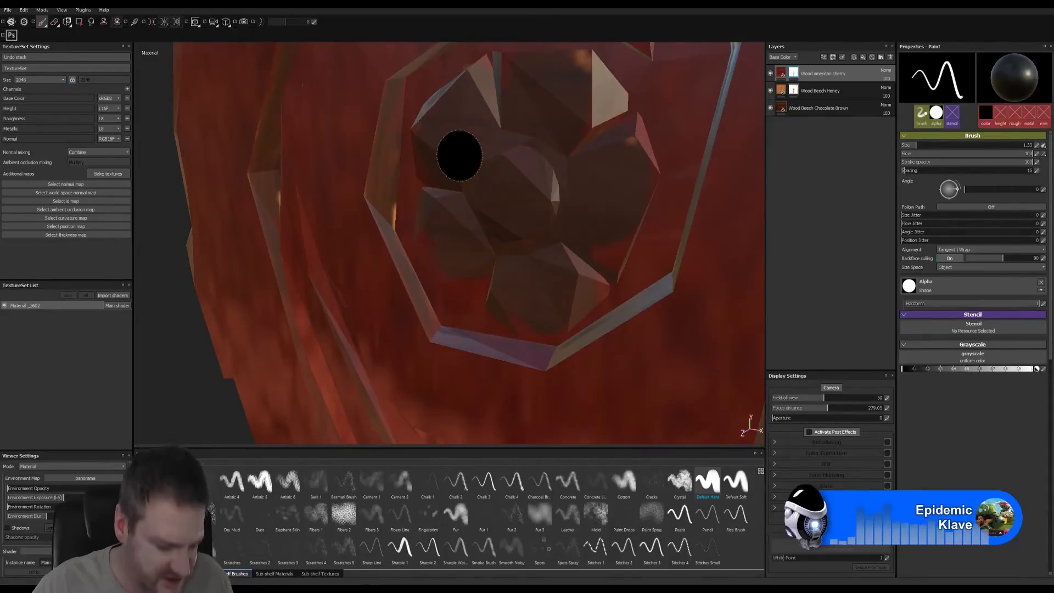
# Examine the carved scroll's outline around the flower with Wood american cherry hidden, and show the layer again.
pyautogui.keyDown('alt'); pyautogui.moveTo(600, 159); pyautogui.dragTo(582, 64, button='right'); pyautogui.keyUp('alt')
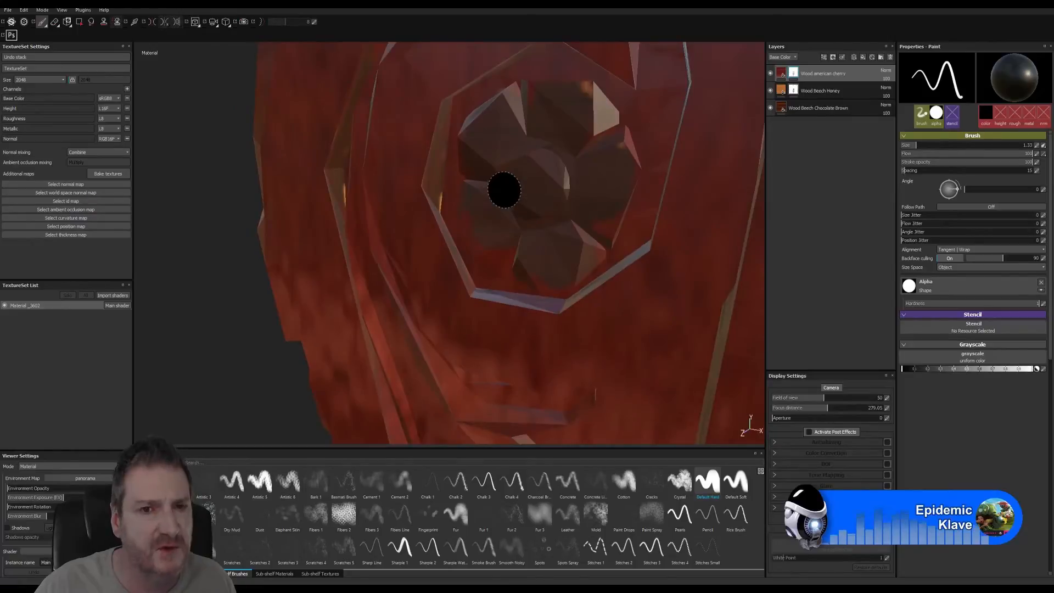
pyautogui.keyDown('alt'); pyautogui.moveTo(507, 188); pyautogui.dragTo(669, 213); pyautogui.keyUp('alt')
pyautogui.keyDown('alt'); pyautogui.moveTo(518, 211); pyautogui.dragTo(483, 284, button='middle'); pyautogui.keyUp('alt')
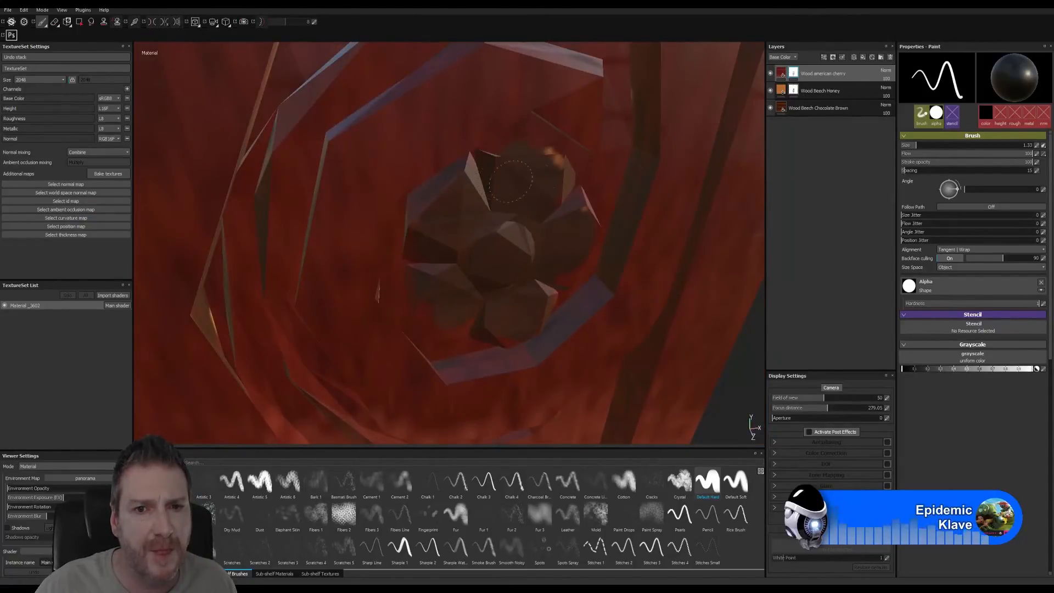
pyautogui.click(771, 74)
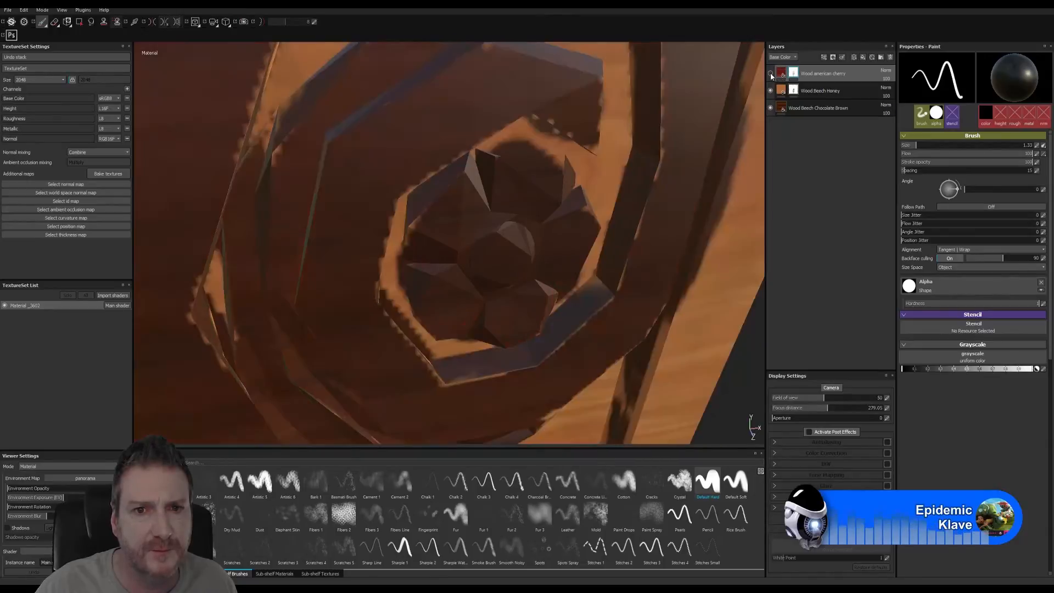
pyautogui.click(771, 74)
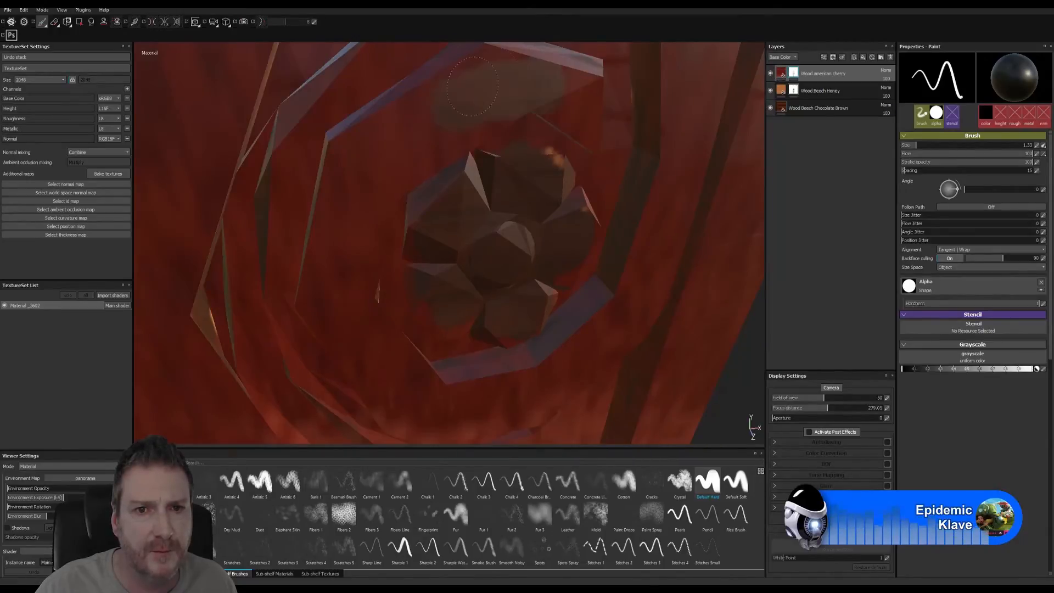
# Mask Wood american cherry from the scroll's inner coil, from its upper end down the side, with the brush at size 0.91.
pyautogui.press('[')
pyautogui.press('[')
pyautogui.press('[')
pyautogui.press('[')
pyautogui.press('[')
pyautogui.press('[')
pyautogui.press('[')
pyautogui.press('[')
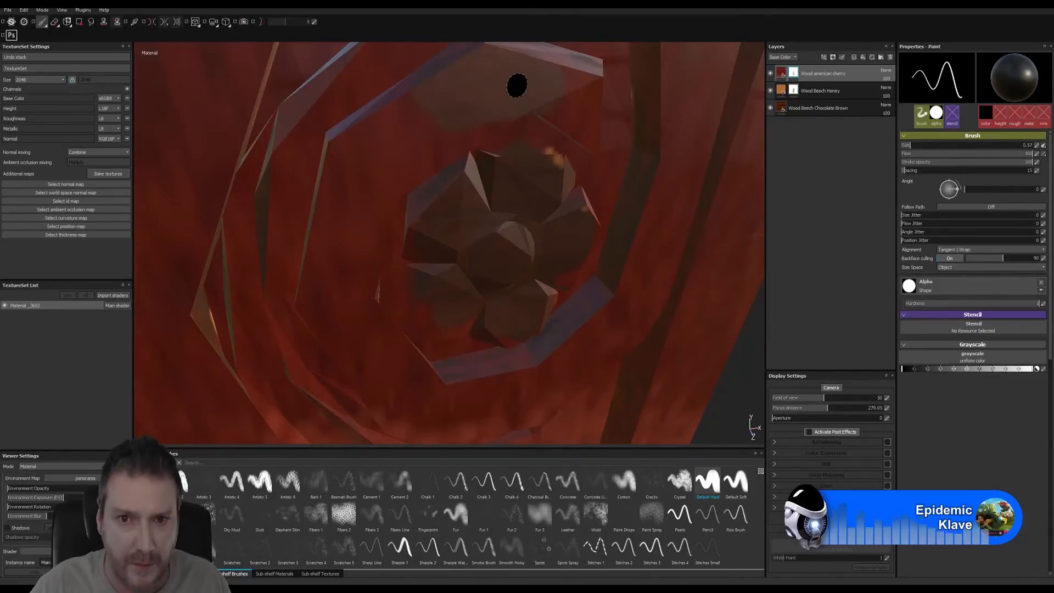
pyautogui.press(']')
pyautogui.press(']')
pyautogui.press(']')
pyautogui.press(']')
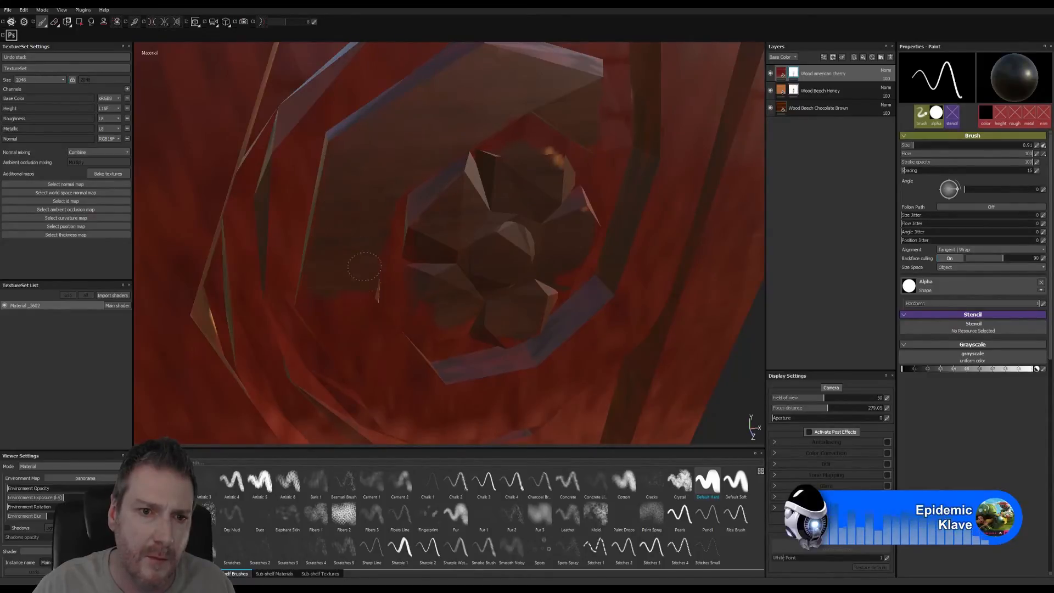
pyautogui.keyDown('alt'); pyautogui.moveTo(479, 151); pyautogui.dragTo(395, 168, button='right'); pyautogui.keyUp('alt')
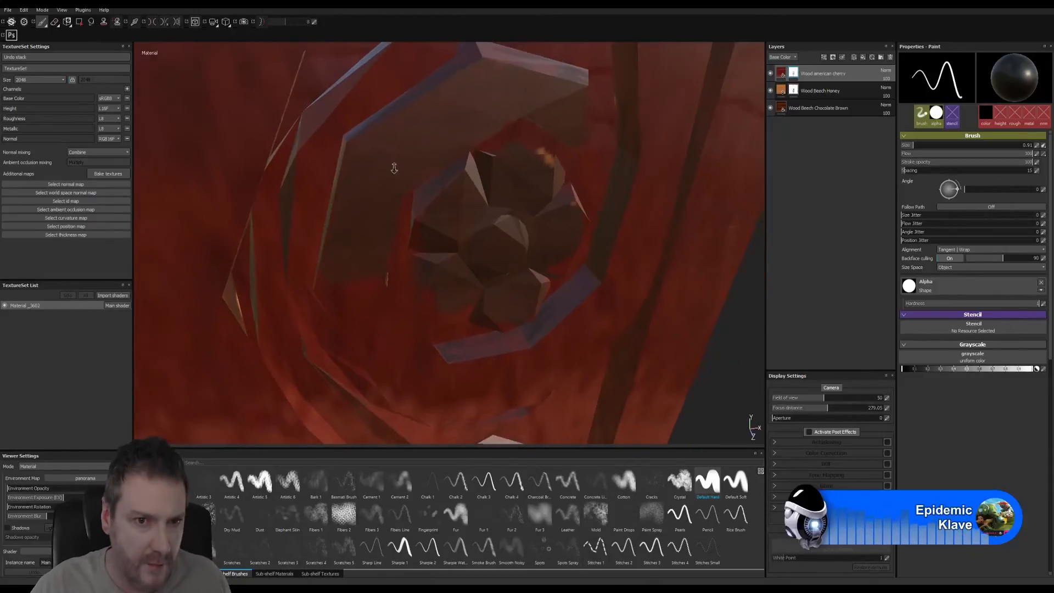
pyautogui.keyDown('alt'); pyautogui.moveTo(394, 168); pyautogui.dragTo(322, 207); pyautogui.keyUp('alt')
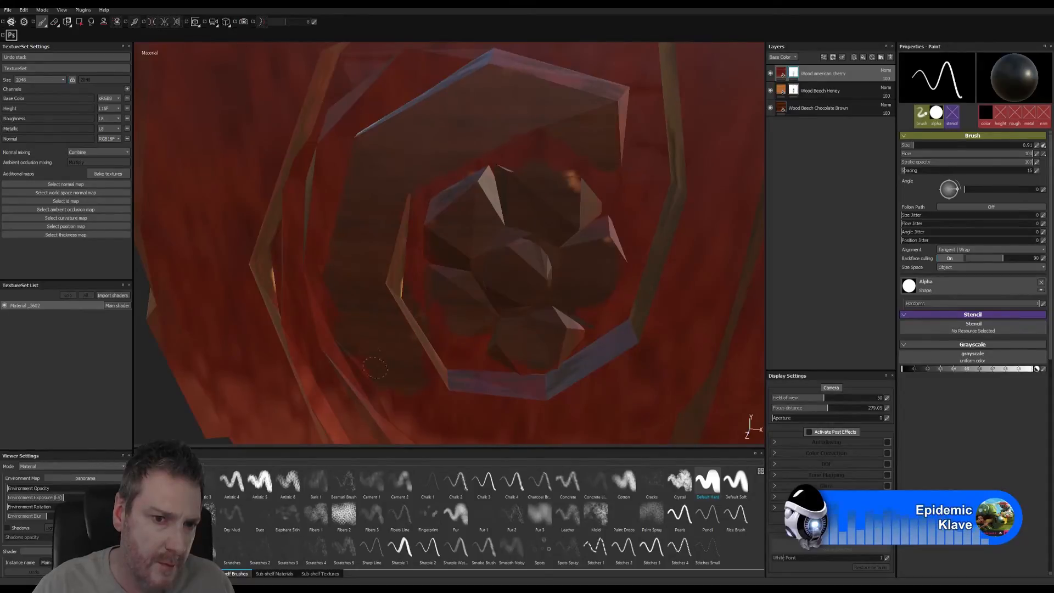
# Erase the mask overspill in the recess between the coil's inner rim and the flower with the eraser at size 0.31.
pyautogui.moveTo(447, 338)
pyautogui.keyDown('alt'); pyautogui.mouseDown(button='right')
pyautogui.moveTo(394, 367)
pyautogui.moveTo(988, 293)
pyautogui.mouseUp(button='right'); pyautogui.keyUp('alt')
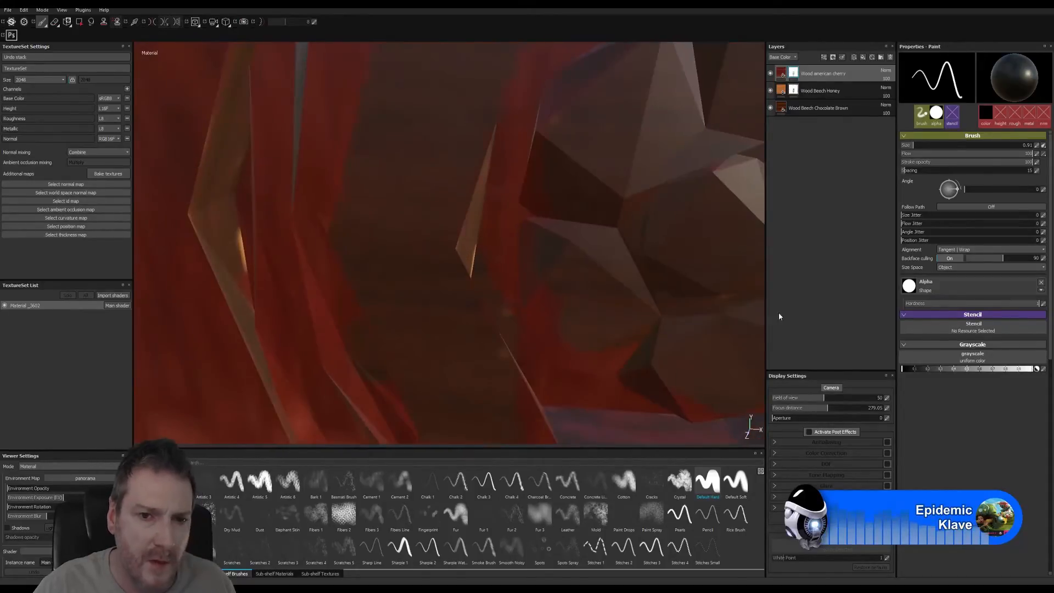
pyautogui.click(54, 23)
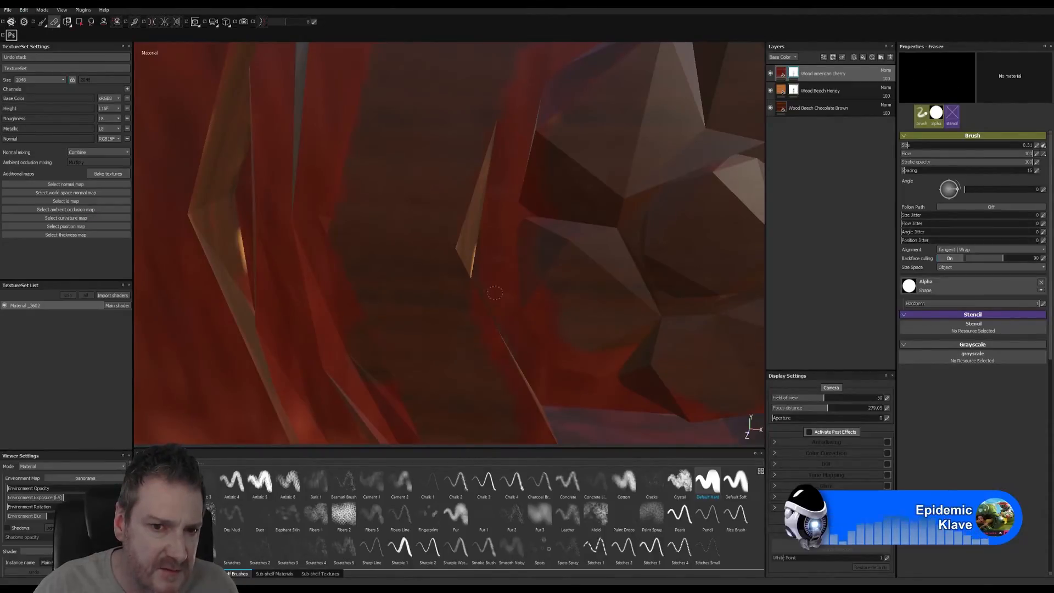
# Mask Wood american cherry along the coil's lower curve beneath the flower with the paint brush at size 0.91.
pyautogui.click(42, 22)
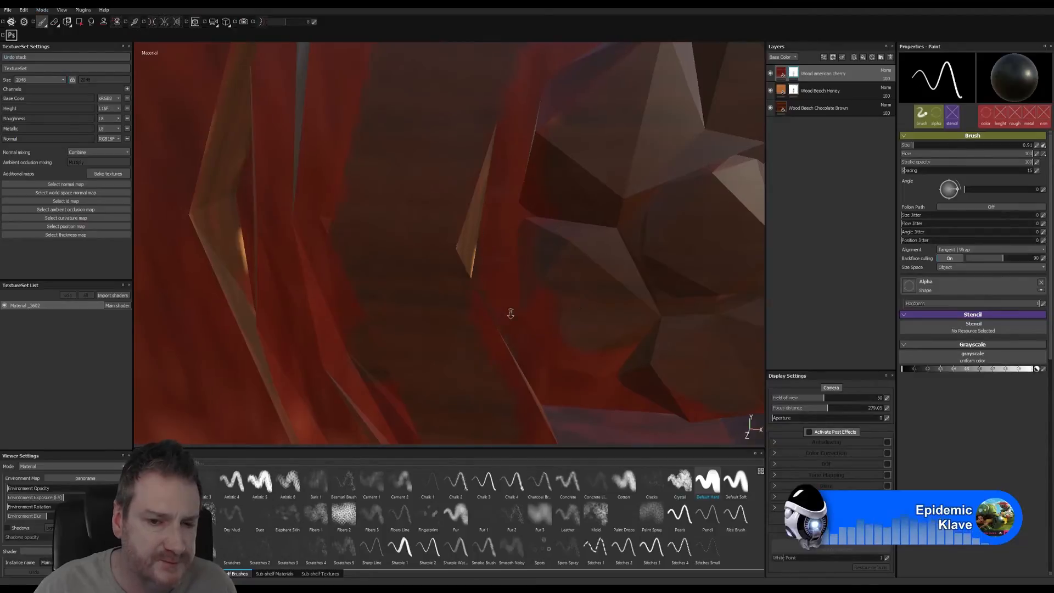
pyautogui.keyDown('alt'); pyautogui.moveTo(511, 313); pyautogui.dragTo(513, 342, button='right'); pyautogui.keyUp('alt')
pyautogui.keyDown('alt'); pyautogui.moveTo(514, 342); pyautogui.dragTo(393, 212, button='middle'); pyautogui.keyUp('alt')
pyautogui.keyDown('alt'); pyautogui.moveTo(393, 212); pyautogui.dragTo(389, 238); pyautogui.keyUp('alt')
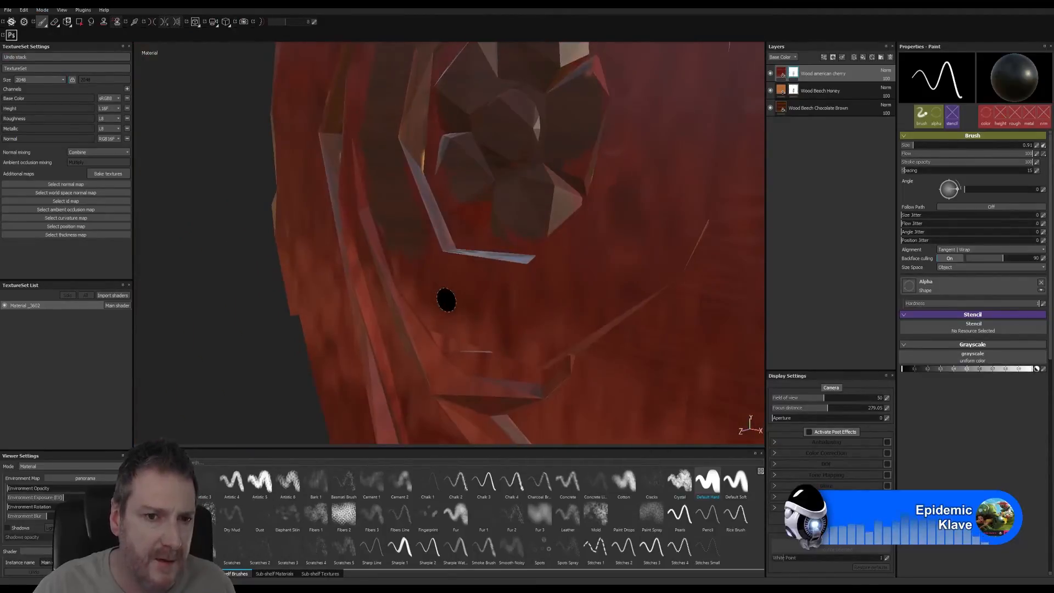
pyautogui.moveTo(446, 300)
pyautogui.keyDown('alt'); pyautogui.mouseDown()
pyautogui.moveTo(522, 299)
pyautogui.moveTo(528, 315)
pyautogui.moveTo(452, 254)
pyautogui.moveTo(430, 276)
pyautogui.mouseUp(); pyautogui.keyUp('alt')
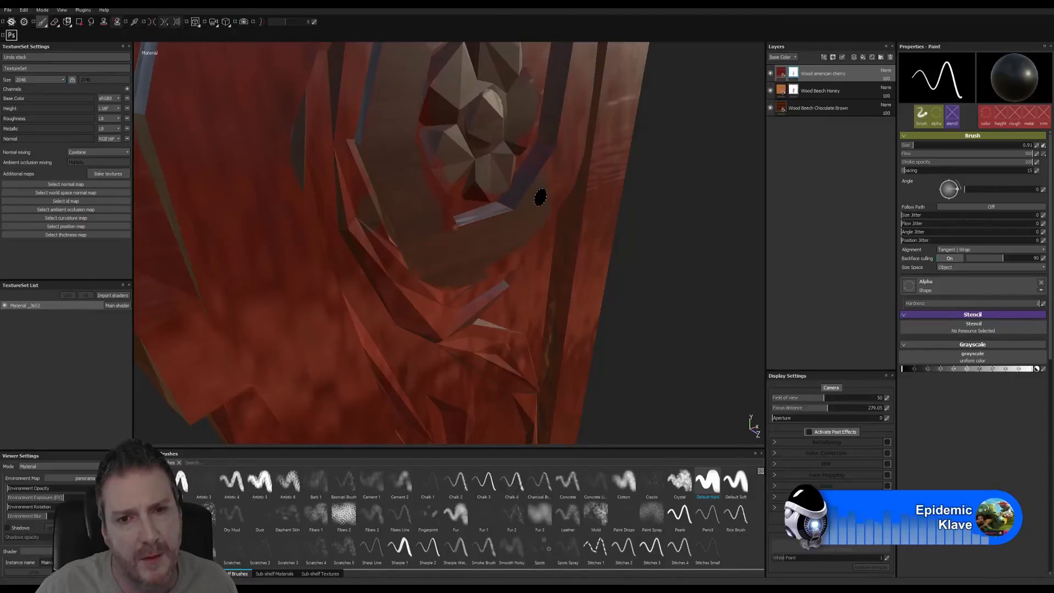
# Continue the cherry mask up the scroll's side near the leg's edge and onto the start of its upper outer band.
pyautogui.moveTo(536, 196)
pyautogui.keyDown('alt'); pyautogui.mouseDown()
pyautogui.moveTo(452, 294)
pyautogui.moveTo(454, 320)
pyautogui.mouseUp(); pyautogui.keyUp('alt')
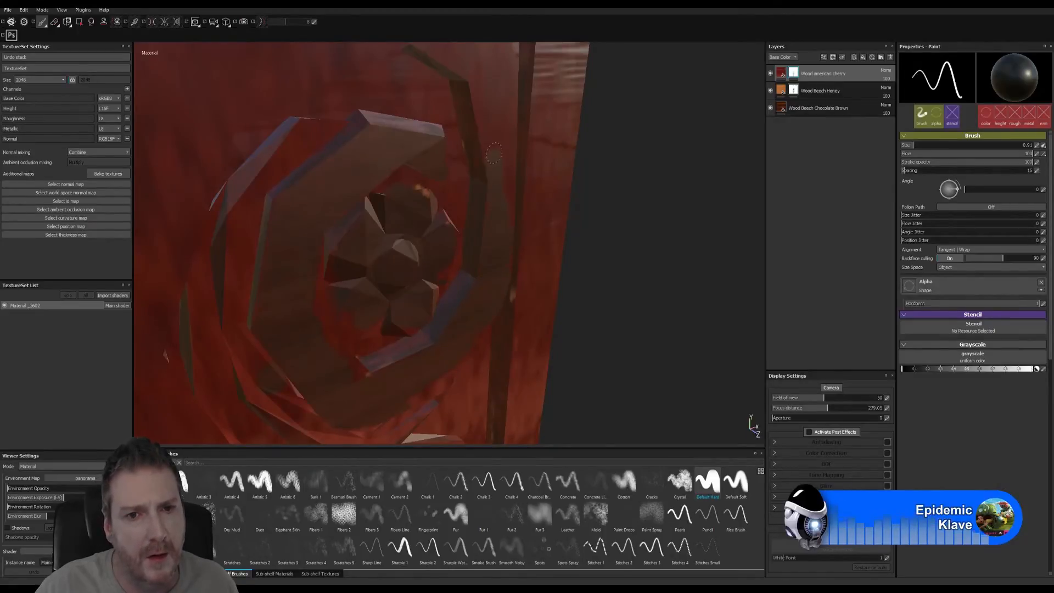
pyautogui.moveTo(494, 153); pyautogui.dragTo(498, 118)
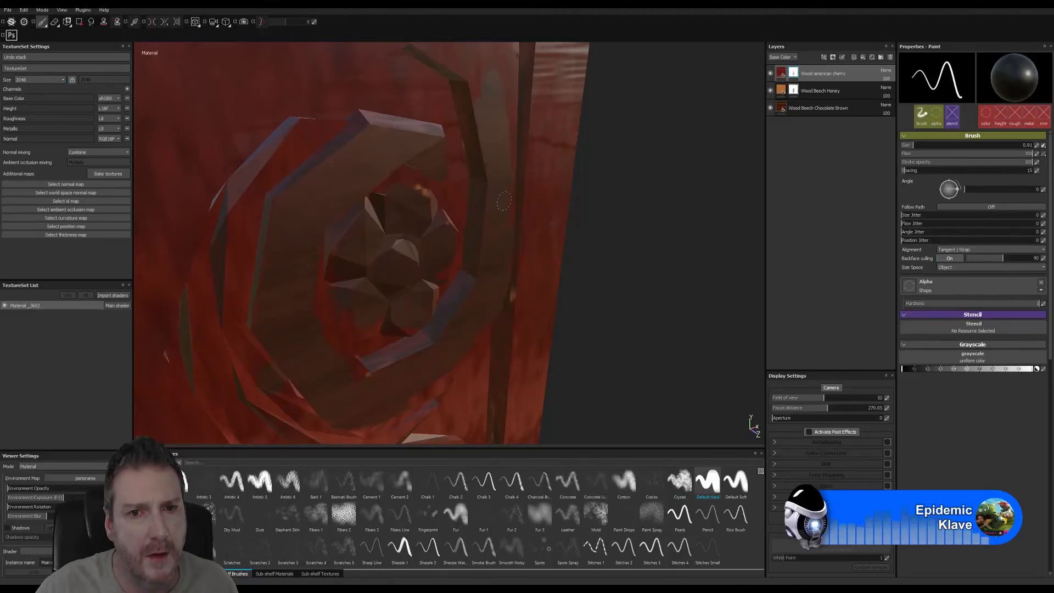
pyautogui.keyDown('alt'); pyautogui.moveTo(508, 143); pyautogui.dragTo(506, 307, button='middle'); pyautogui.keyUp('alt')
pyautogui.moveTo(464, 234)
pyautogui.keyDown('alt'); pyautogui.mouseDown()
pyautogui.moveTo(410, 191)
pyautogui.moveTo(443, 228)
pyautogui.moveTo(459, 192)
pyautogui.moveTo(500, 180)
pyautogui.mouseUp(); pyautogui.keyUp('alt')
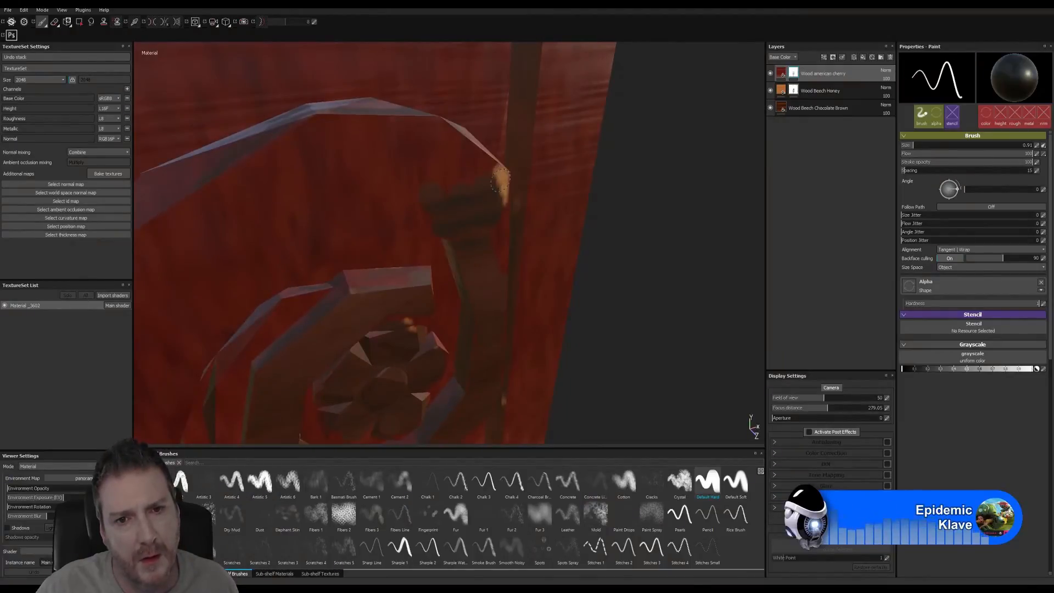
# Hide Wood american cherry and mask the missed Beech Honey patch at the upper corner of the scroll's outer band.
pyautogui.keyDown('alt'); pyautogui.moveTo(483, 236); pyautogui.dragTo(422, 198); pyautogui.keyUp('alt')
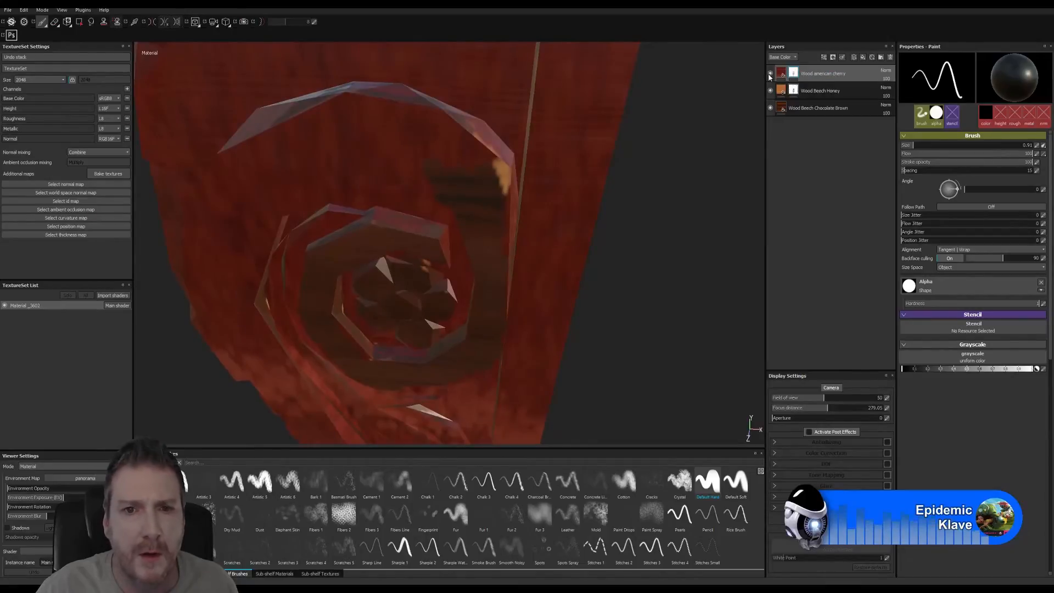
pyautogui.click(770, 73)
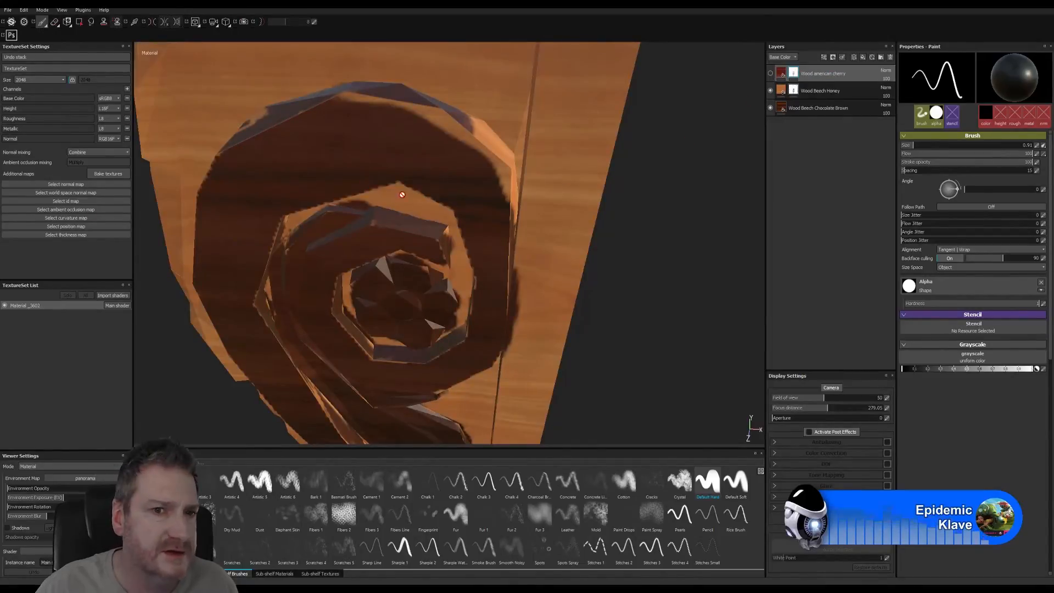
pyautogui.click(824, 92)
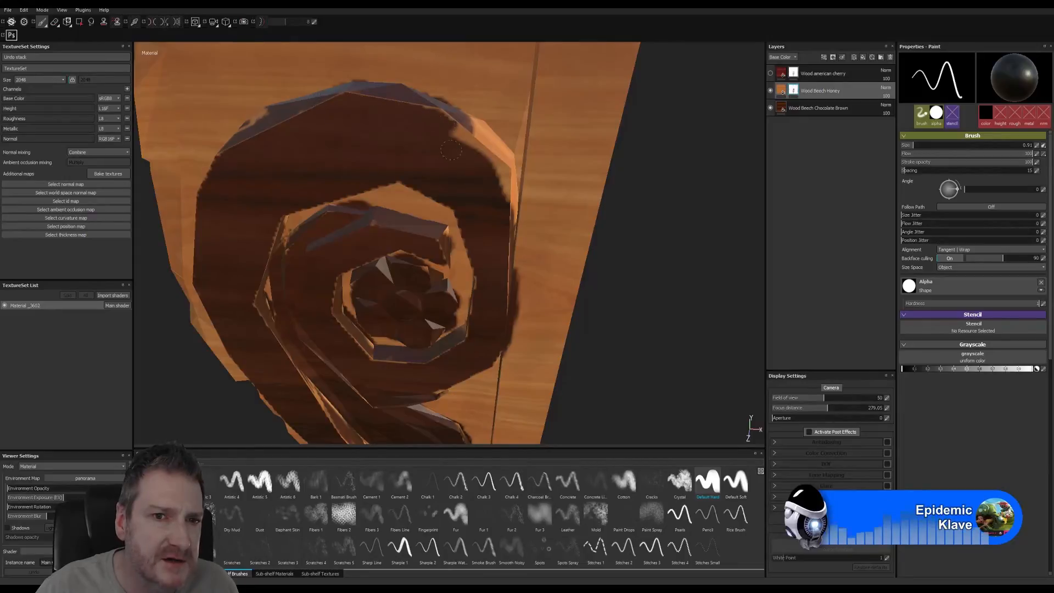
pyautogui.moveTo(451, 149)
pyautogui.mouseDown()
pyautogui.moveTo(488, 142)
pyautogui.moveTo(503, 215)
pyautogui.mouseUp()
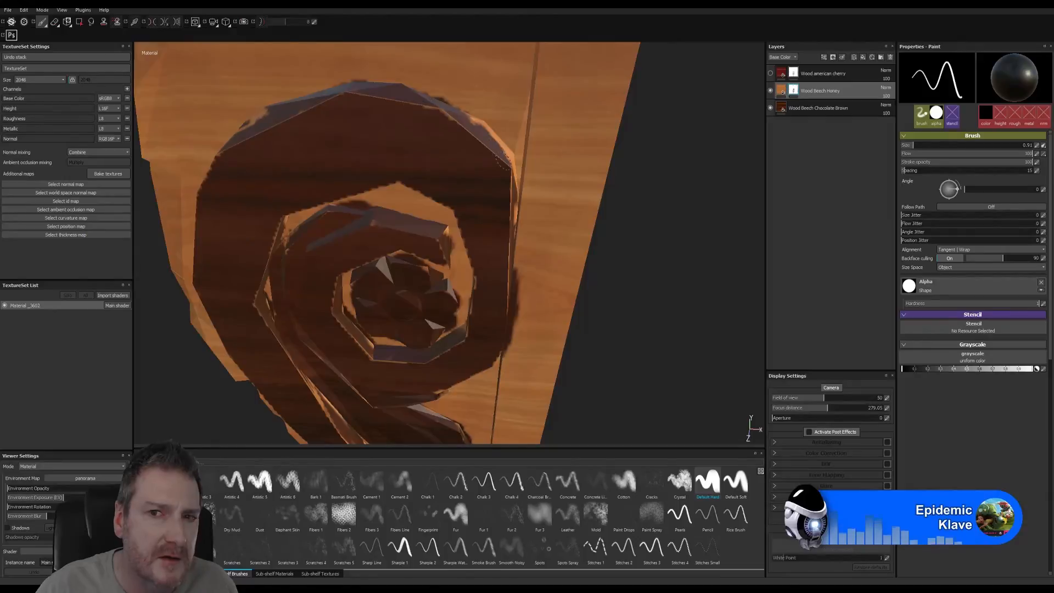
# Show Wood american cherry again and mask it along the scroll's upper outer band and around its broad outer side.
pyautogui.click(770, 73)
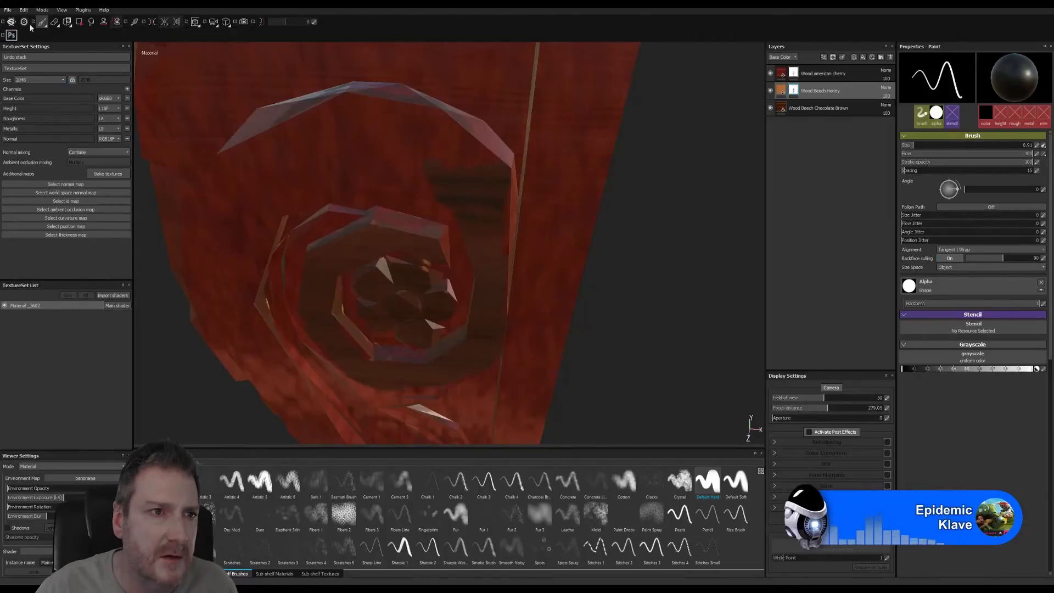
pyautogui.click(791, 75)
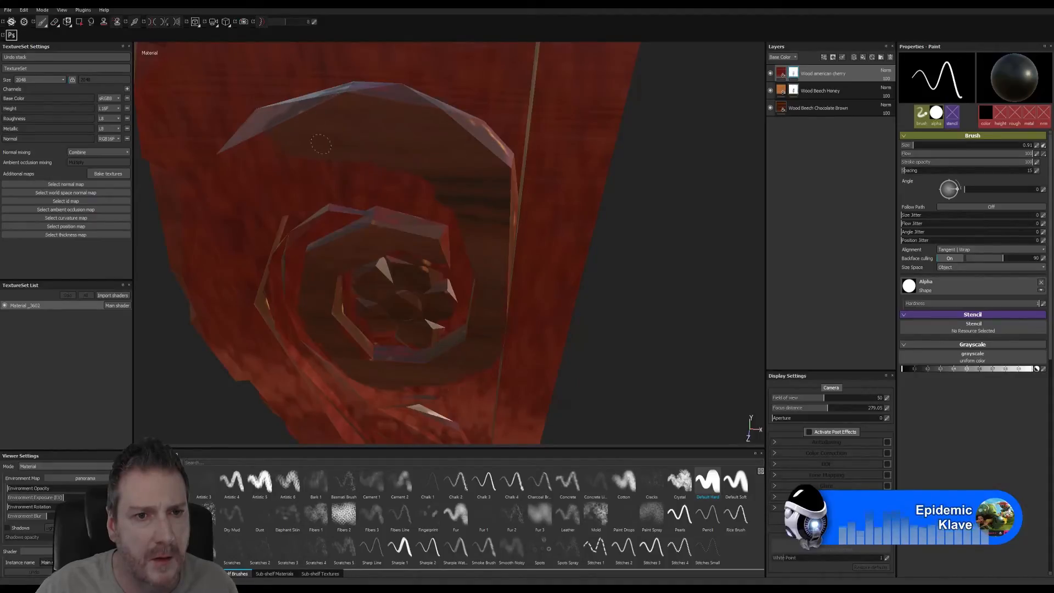
pyautogui.keyDown('alt'); pyautogui.moveTo(264, 174); pyautogui.dragTo(449, 140); pyautogui.keyUp('alt')
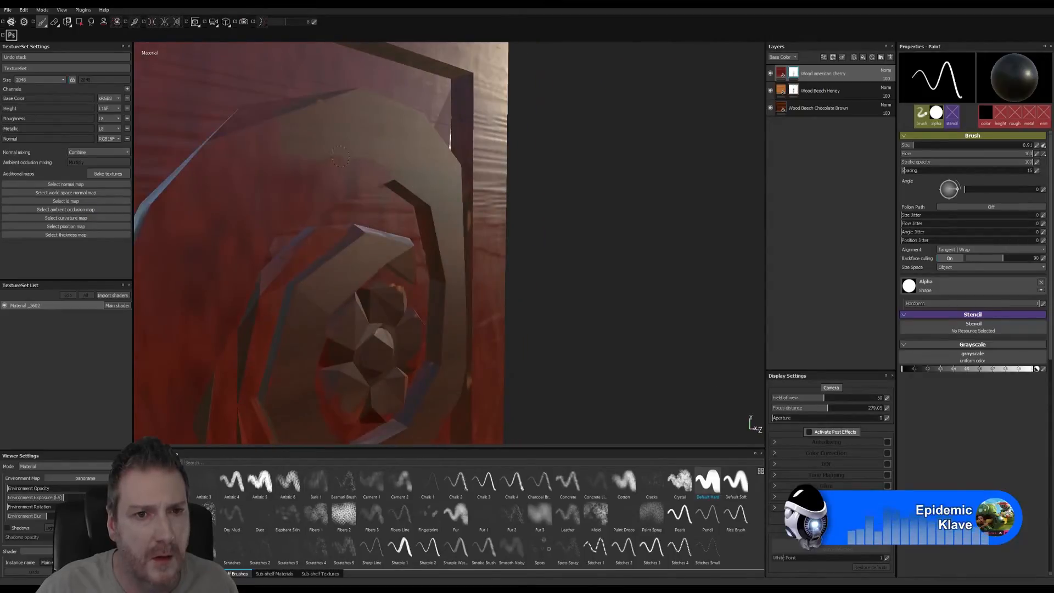
pyautogui.moveTo(341, 188)
pyautogui.mouseDown()
pyautogui.moveTo(245, 193)
pyautogui.moveTo(274, 162)
pyautogui.moveTo(239, 129)
pyautogui.moveTo(268, 107)
pyautogui.mouseUp()
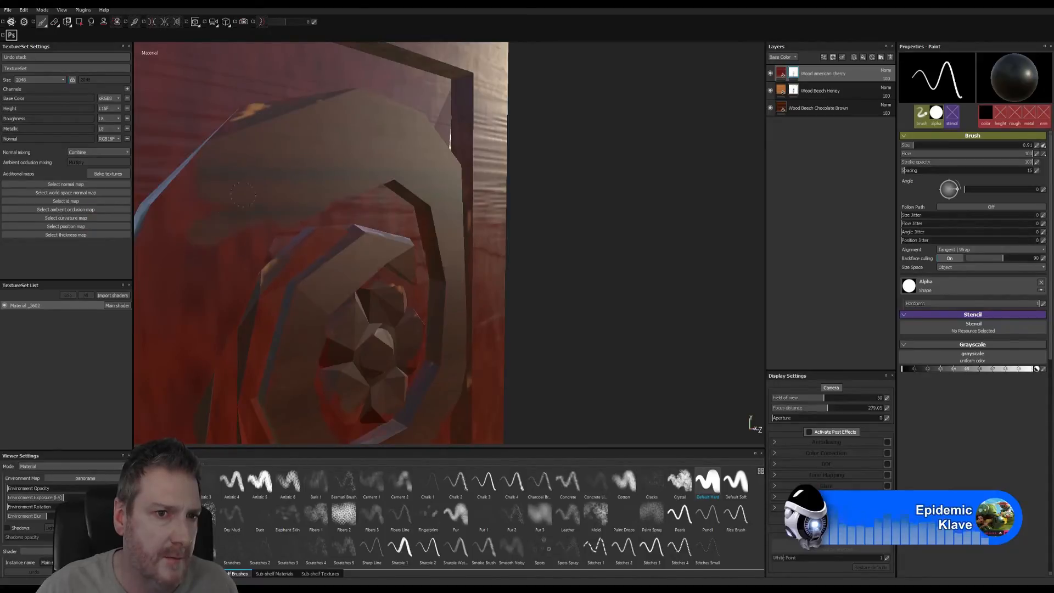
pyautogui.moveTo(171, 250)
pyautogui.mouseDown()
pyautogui.moveTo(236, 250)
pyautogui.moveTo(275, 220)
pyautogui.moveTo(348, 205)
pyautogui.moveTo(299, 301)
pyautogui.moveTo(312, 256)
pyautogui.mouseUp()
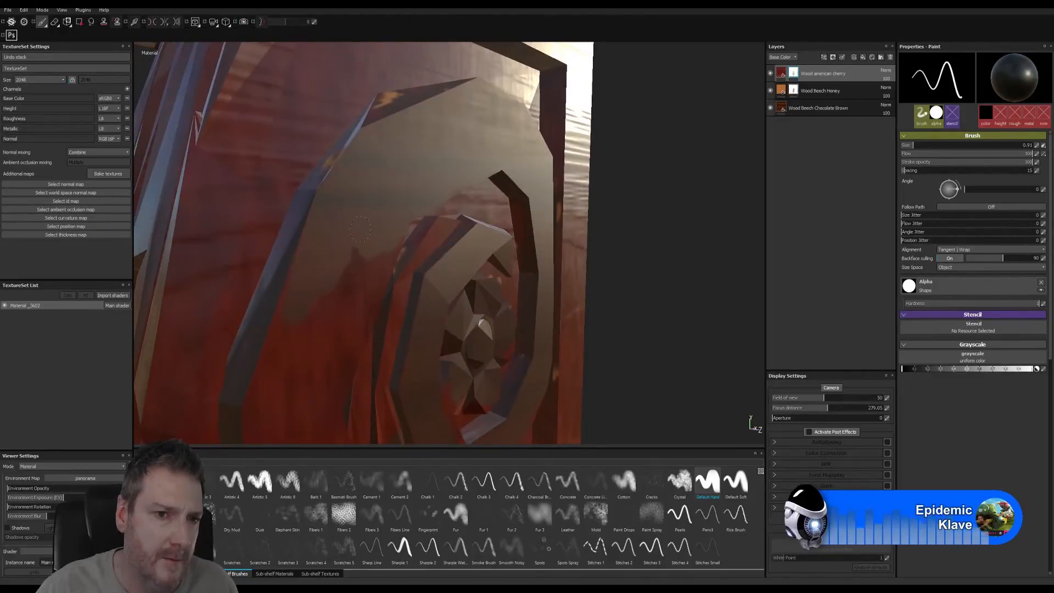
pyautogui.moveTo(360, 229)
pyautogui.mouseDown()
pyautogui.moveTo(367, 279)
pyautogui.moveTo(386, 250)
pyautogui.mouseUp()
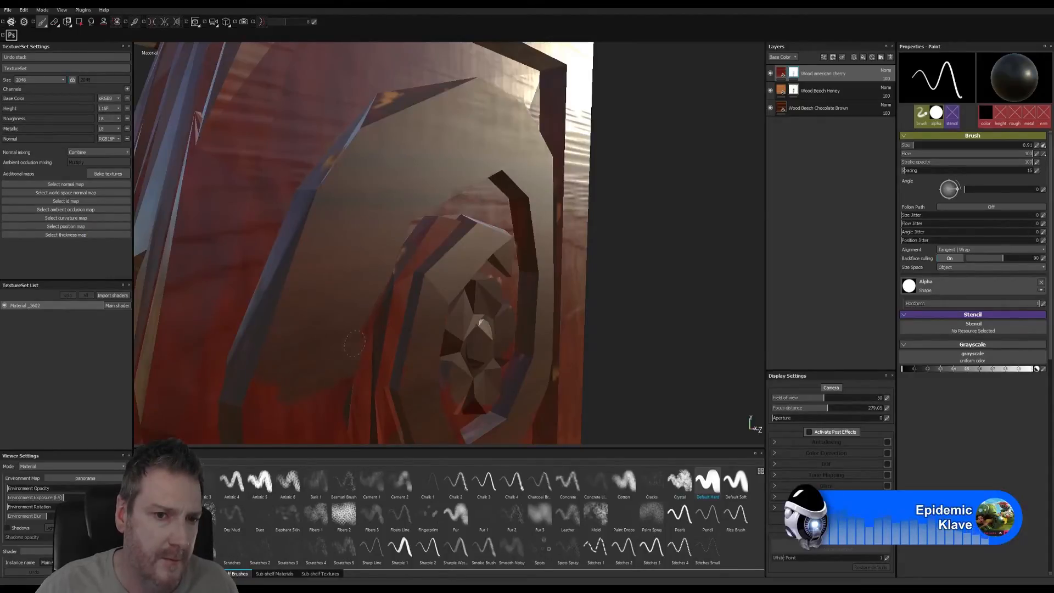
# Continue the cherry mask down the scroll's broad outer band, across the surface alongside the flower and coil.
pyautogui.keyDown('alt'); pyautogui.moveTo(381, 286); pyautogui.dragTo(392, 113, button='middle'); pyautogui.keyUp('alt')
pyautogui.moveTo(314, 167); pyautogui.dragTo(307, 187)
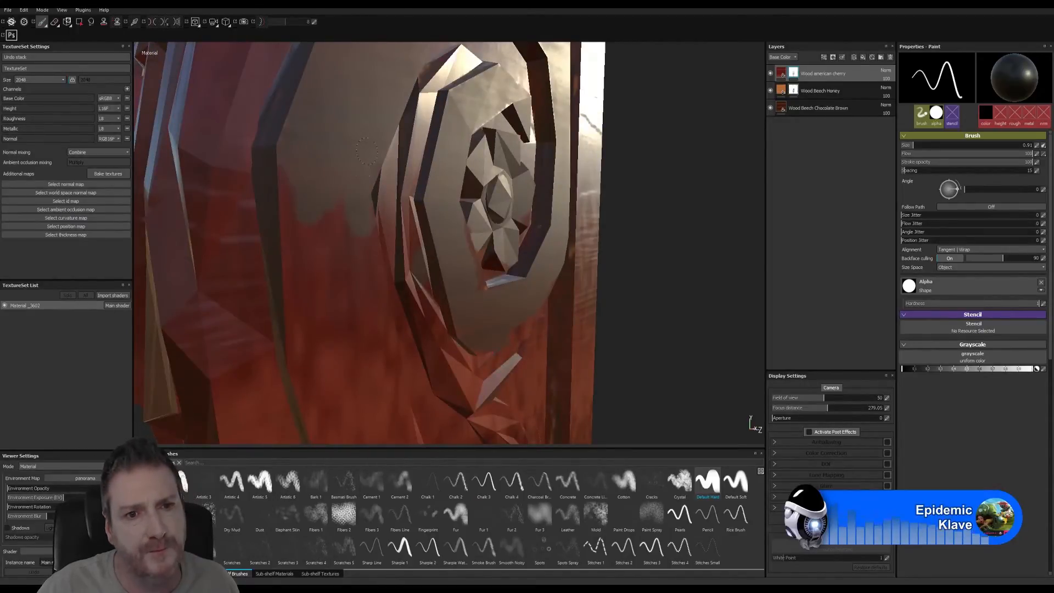
pyautogui.moveTo(350, 168)
pyautogui.mouseDown()
pyautogui.moveTo(291, 263)
pyautogui.moveTo(293, 286)
pyautogui.moveTo(337, 274)
pyautogui.mouseUp()
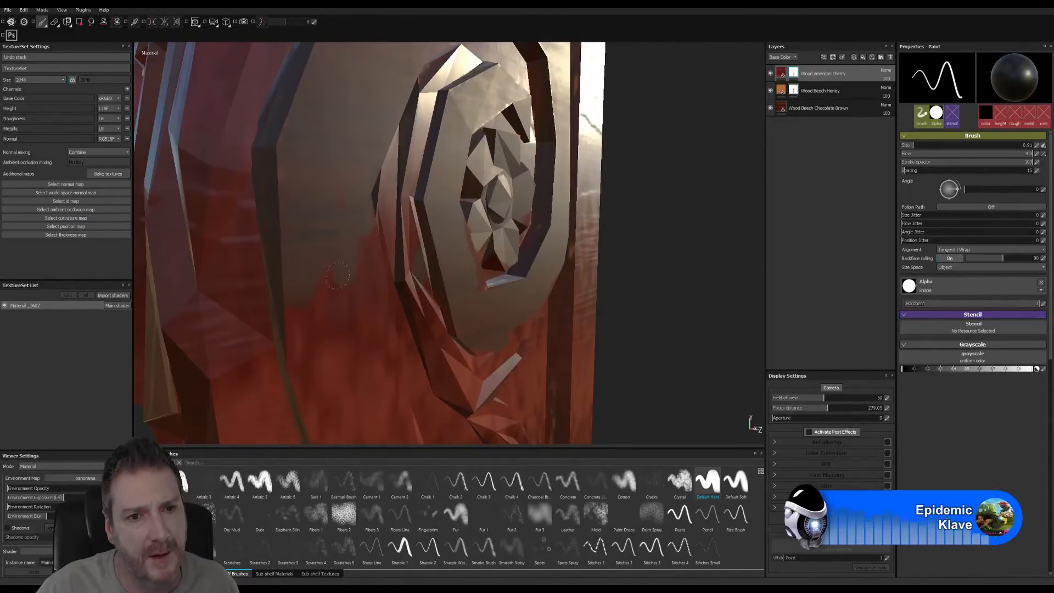
pyautogui.keyDown('alt'); pyautogui.moveTo(365, 285); pyautogui.dragTo(348, 167, button='middle'); pyautogui.keyUp('alt')
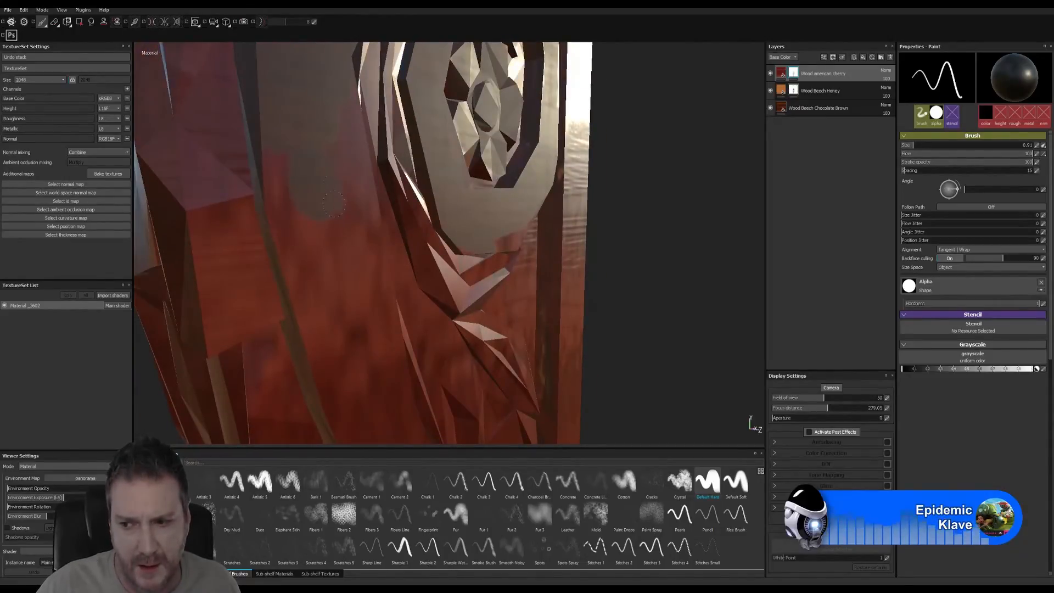
pyautogui.moveTo(275, 136); pyautogui.dragTo(285, 195)
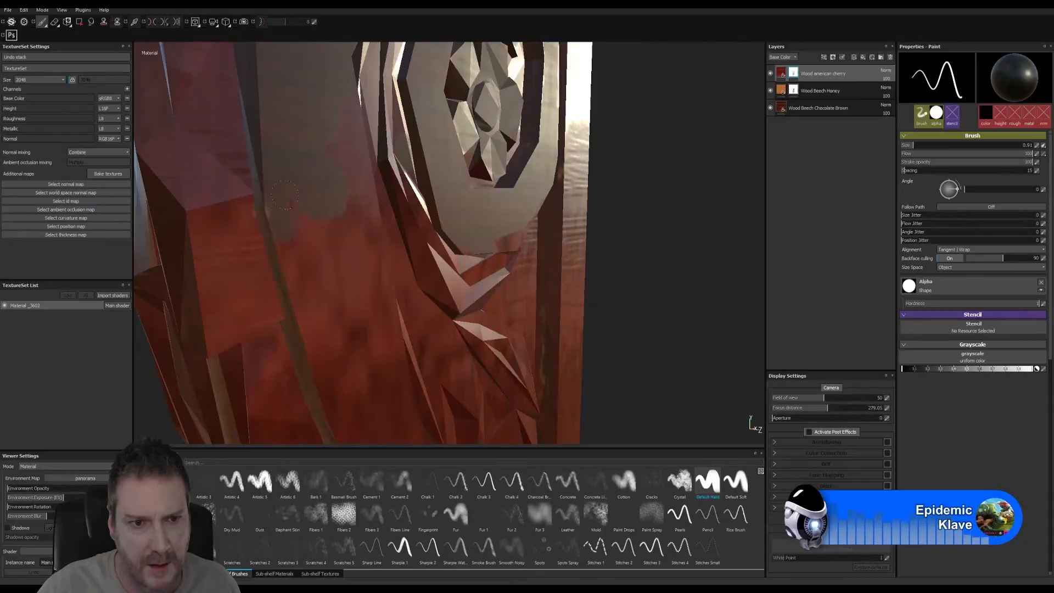
pyautogui.moveTo(350, 108)
pyautogui.mouseDown()
pyautogui.moveTo(344, 138)
pyautogui.moveTo(366, 242)
pyautogui.moveTo(299, 247)
pyautogui.mouseUp()
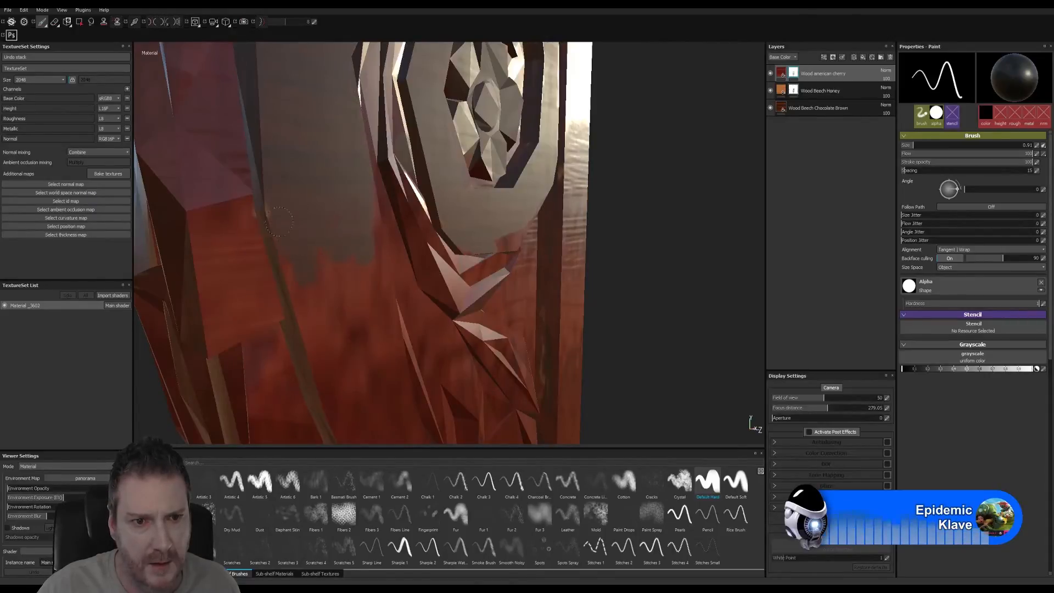
# Fill the remaining cherry along the inner edge of the broad band and save the project.
pyautogui.keyDown('alt'); pyautogui.moveTo(348, 272); pyautogui.dragTo(250, 265); pyautogui.keyUp('alt')
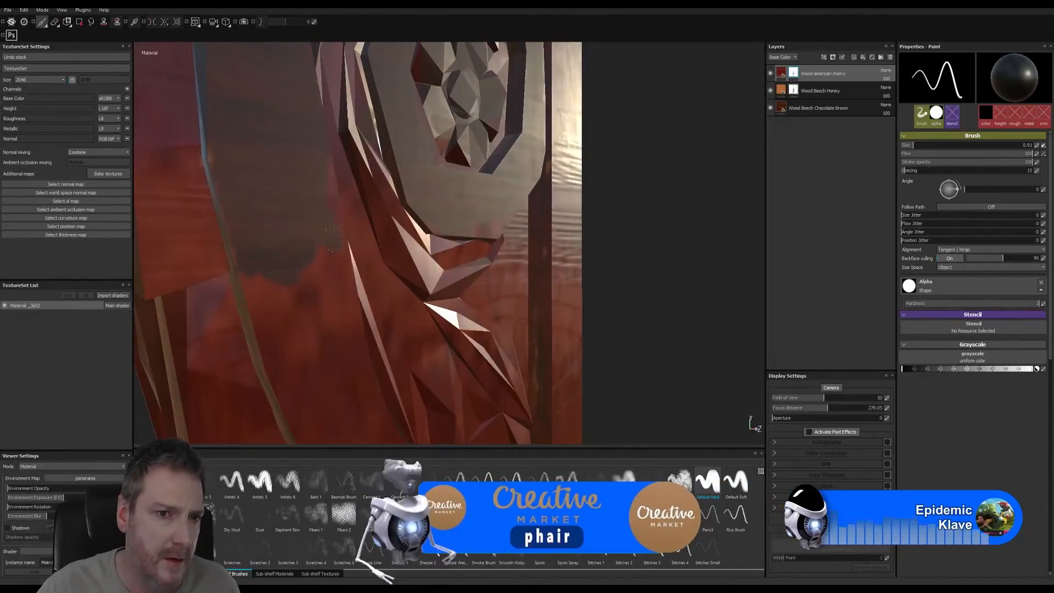
pyautogui.click(271, 145)
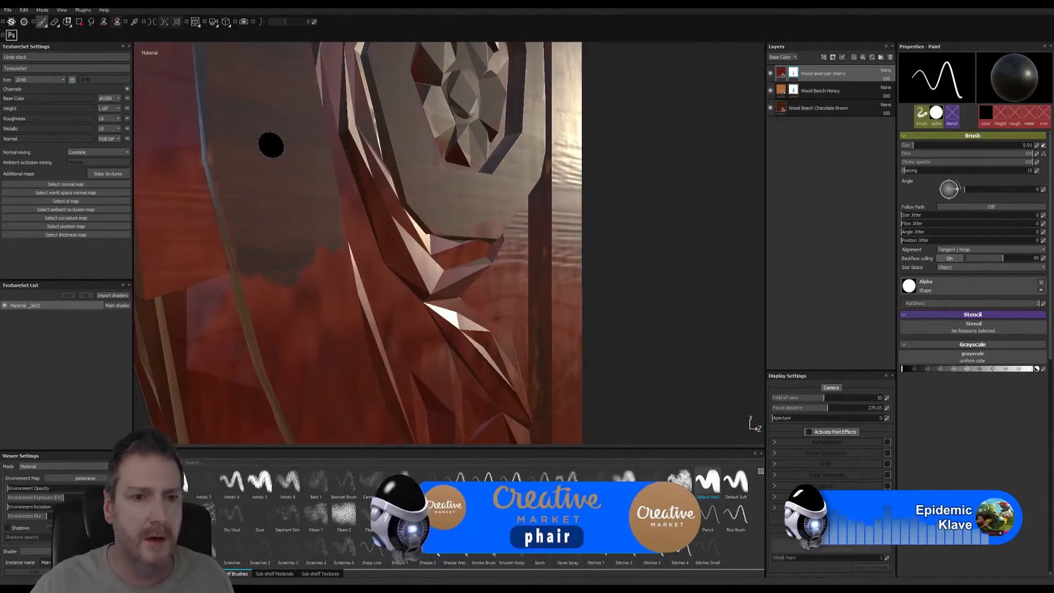
pyautogui.click(8, 10)
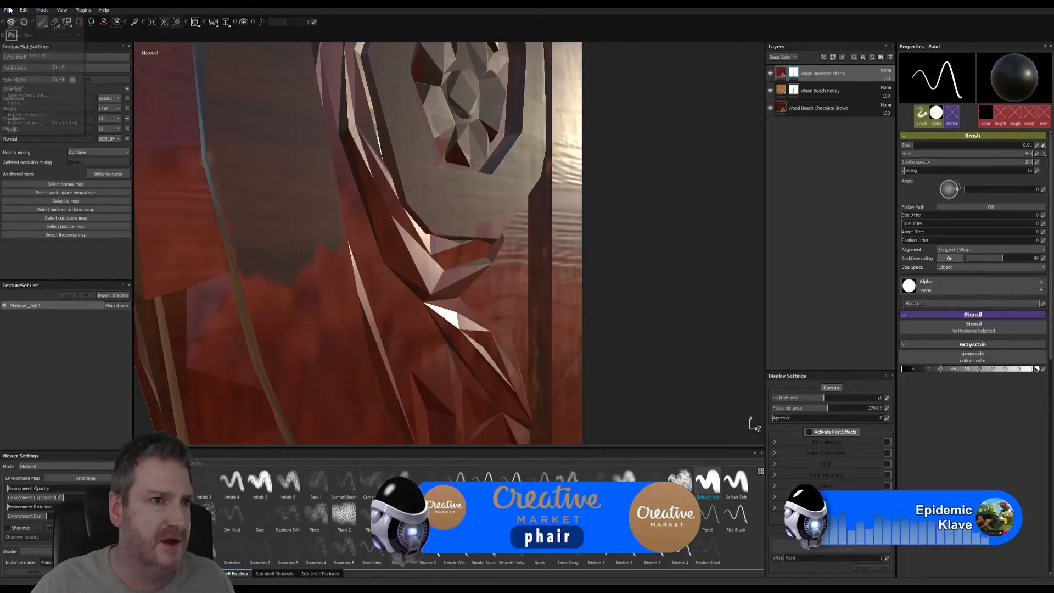
pyautogui.click(14, 79)
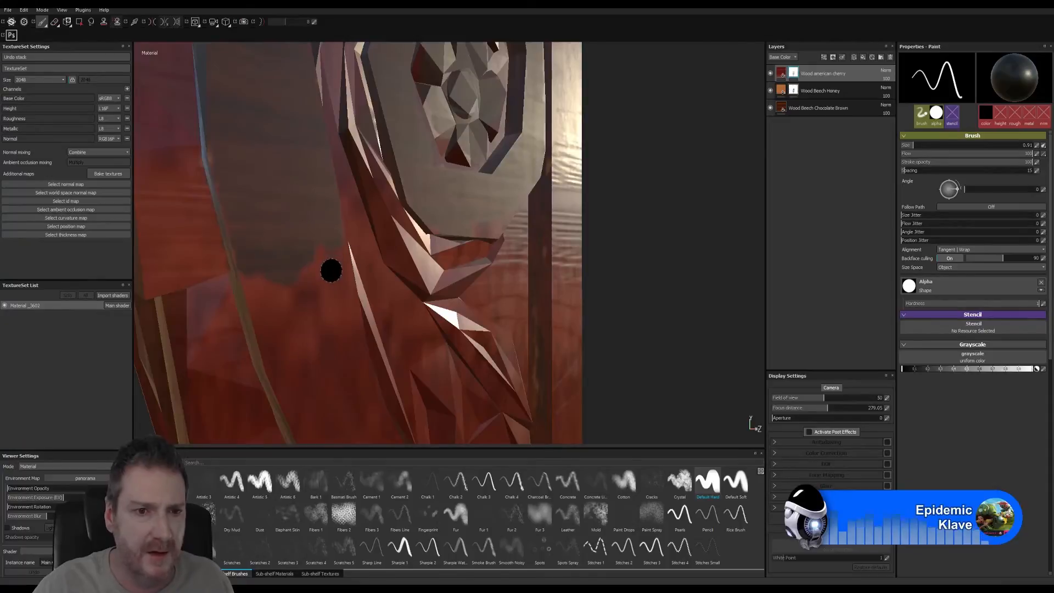
# Extend the cherry mask down the scroll's broad stem beside the leaf carvings.
pyautogui.keyDown('alt'); pyautogui.moveTo(332, 266); pyautogui.dragTo(291, 269); pyautogui.keyUp('alt')
pyautogui.keyDown('alt'); pyautogui.moveTo(306, 312); pyautogui.dragTo(315, 253, button='middle'); pyautogui.keyUp('alt')
pyautogui.keyDown('alt'); pyautogui.moveTo(314, 252); pyautogui.dragTo(337, 158); pyautogui.keyUp('alt')
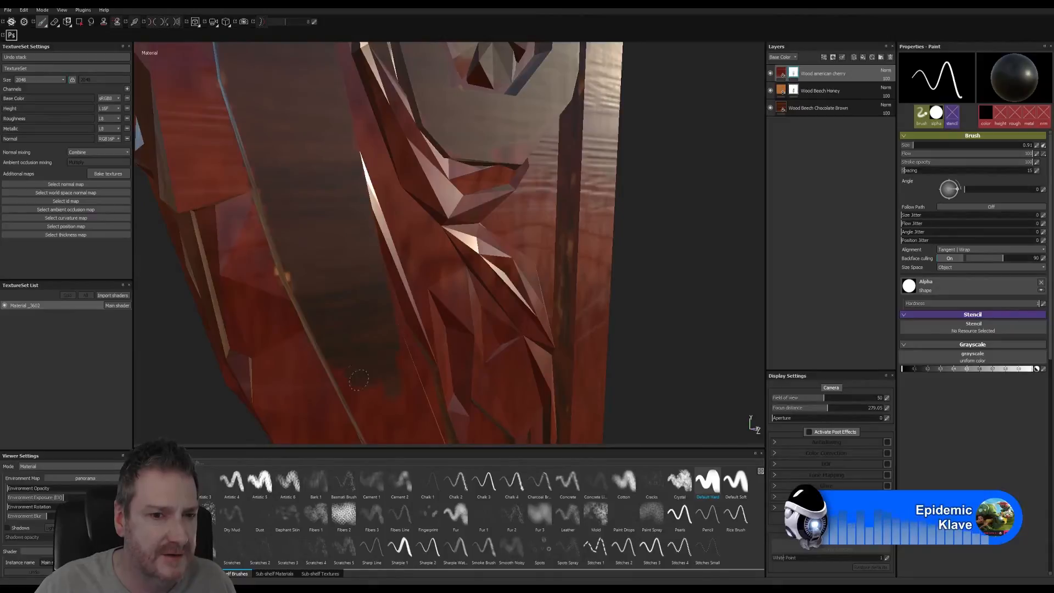
# Mask Wood american cherry from the narrow ridges and groove around the inner coil and its pointed tip beneath the flower.
pyautogui.keyDown('alt'); pyautogui.moveTo(426, 175); pyautogui.dragTo(404, 429); pyautogui.keyUp('alt')
pyautogui.moveTo(425, 278)
pyautogui.keyDown('alt'); pyautogui.mouseDown()
pyautogui.moveTo(387, 291)
pyautogui.moveTo(423, 322)
pyautogui.moveTo(433, 213)
pyautogui.mouseUp(); pyautogui.keyUp('alt')
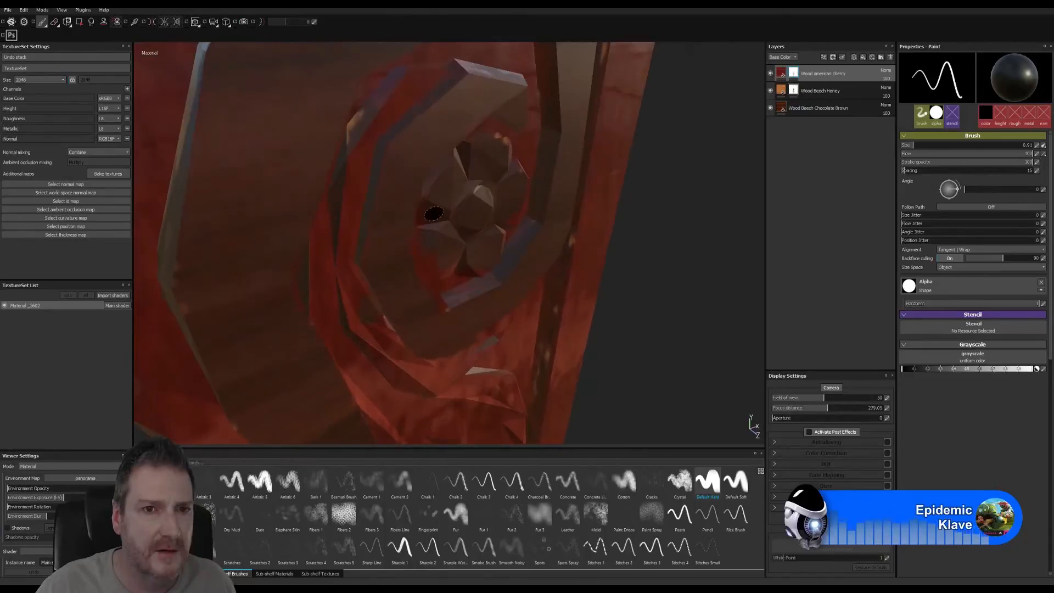
pyautogui.click(770, 74)
pyautogui.click(770, 74)
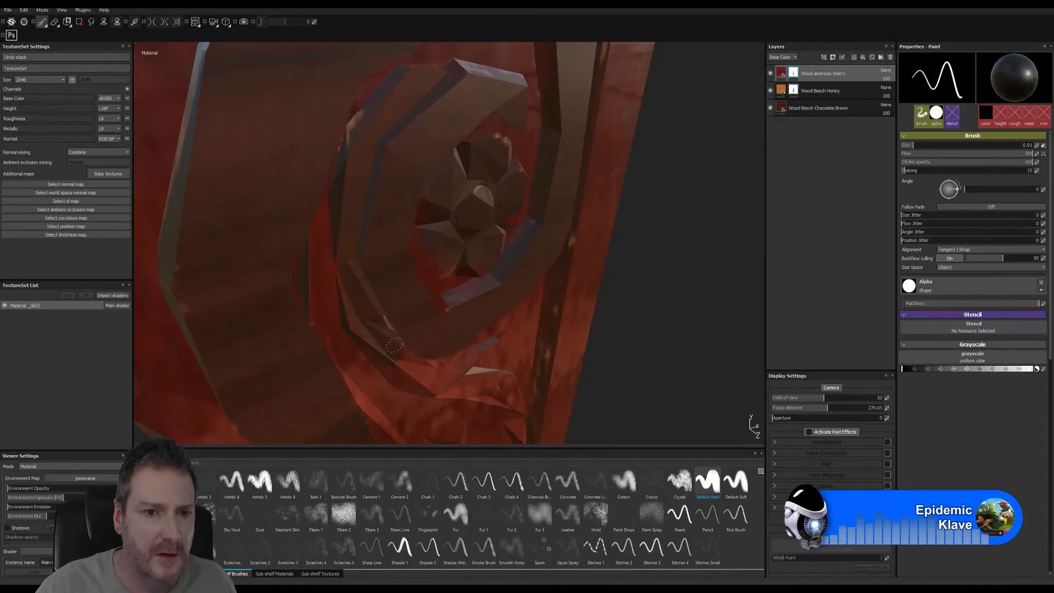
pyautogui.moveTo(395, 344); pyautogui.dragTo(410, 375)
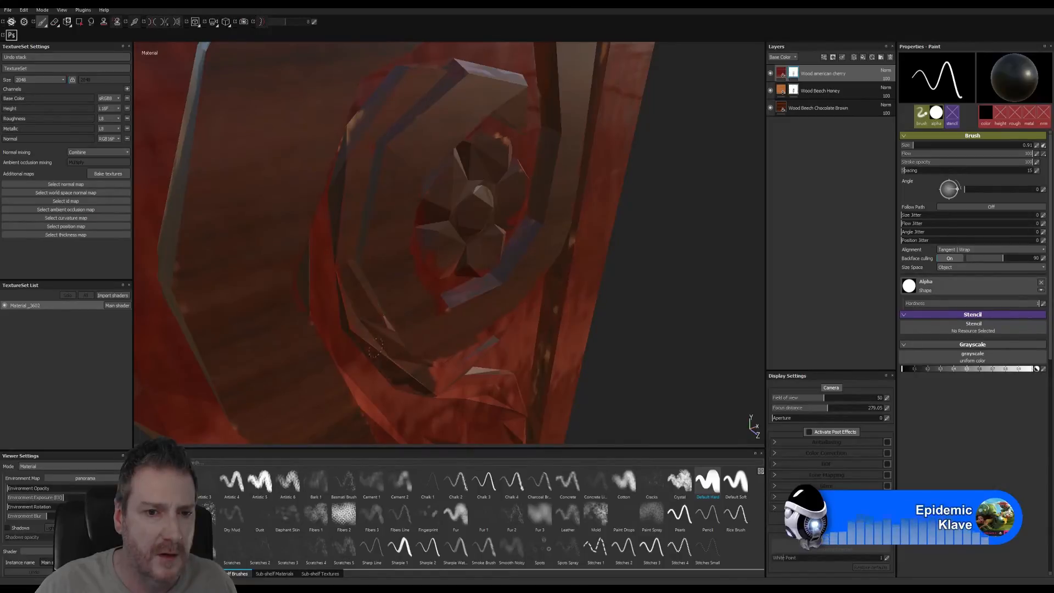
pyautogui.keyDown('alt'); pyautogui.moveTo(392, 329); pyautogui.dragTo(318, 267, button='middle'); pyautogui.keyUp('alt')
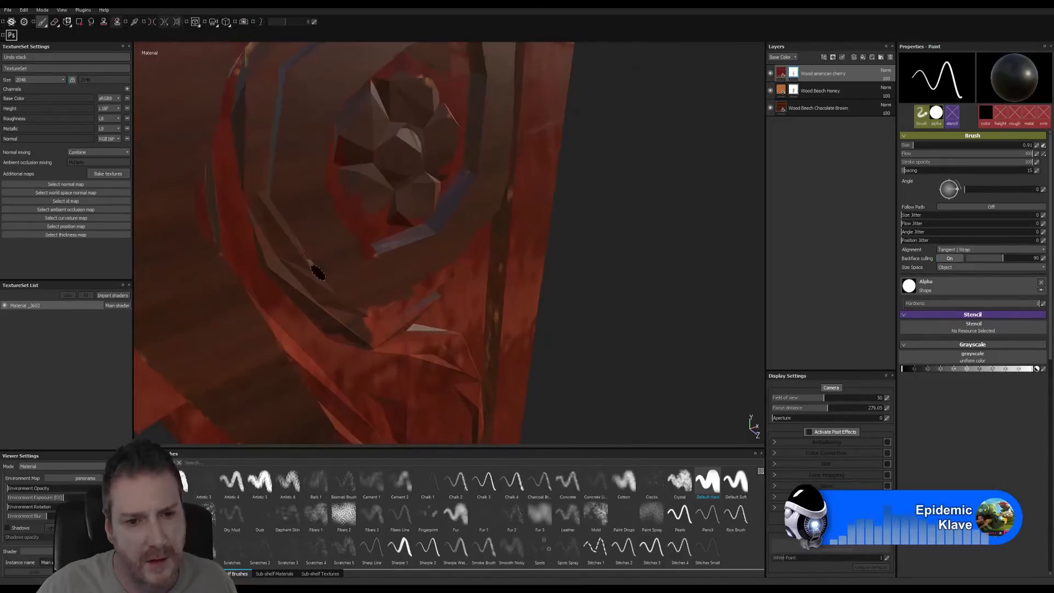
pyautogui.moveTo(385, 325); pyautogui.dragTo(377, 339)
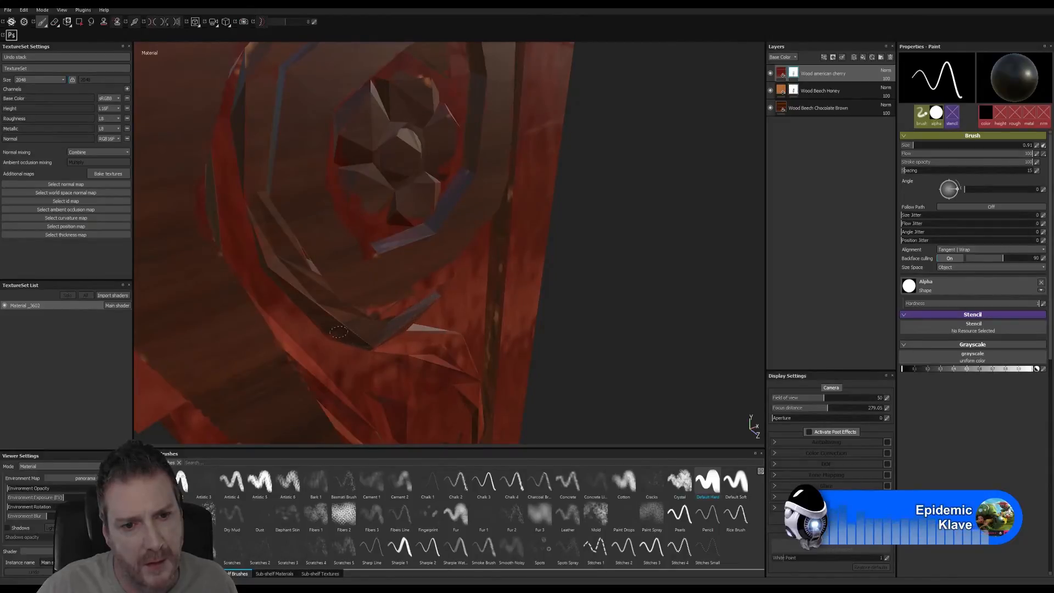
pyautogui.click(770, 73)
pyautogui.click(770, 73)
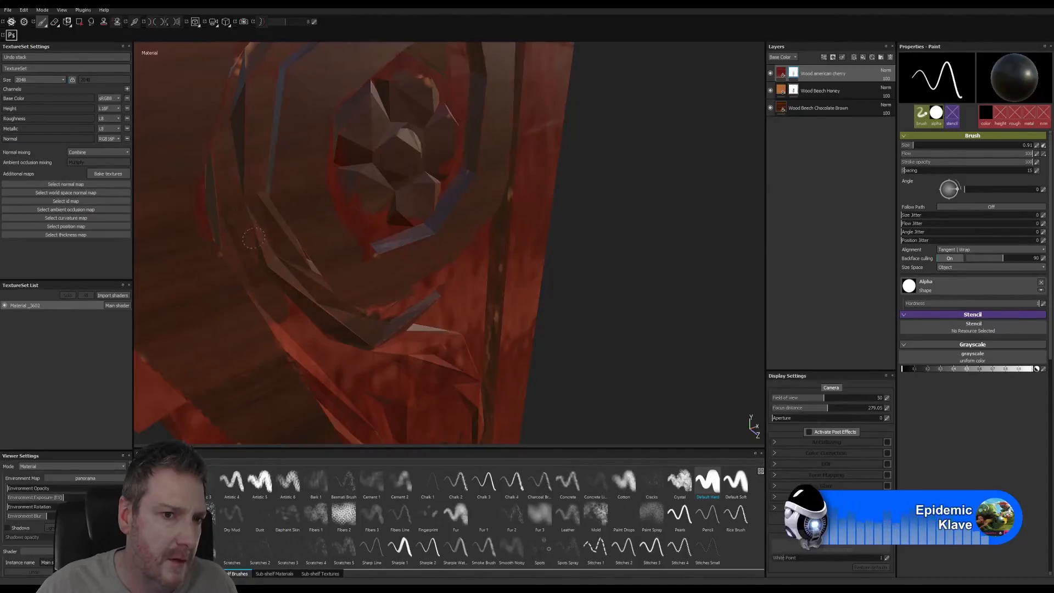
# Erase the cherry mask overspill on the orange patch in the groove beside the coil with the eraser at size 0.31.
pyautogui.moveTo(277, 239)
pyautogui.keyDown('alt'); pyautogui.mouseDown()
pyautogui.moveTo(309, 237)
pyautogui.moveTo(263, 223)
pyautogui.moveTo(296, 228)
pyautogui.mouseUp(); pyautogui.keyUp('alt')
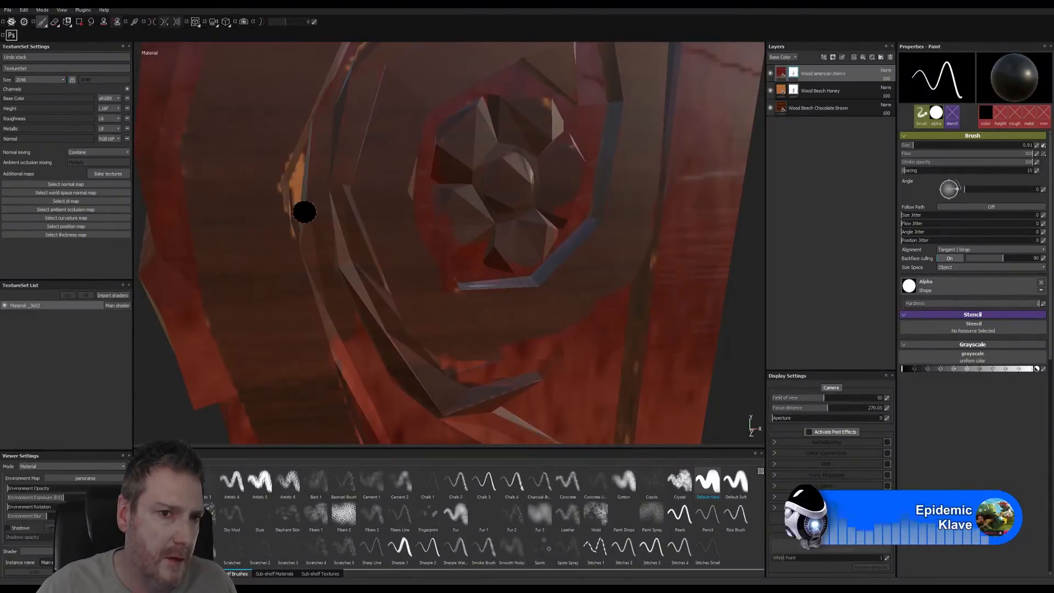
pyautogui.scroll(3, 296, 165)
pyautogui.scroll(2, 373, 189)
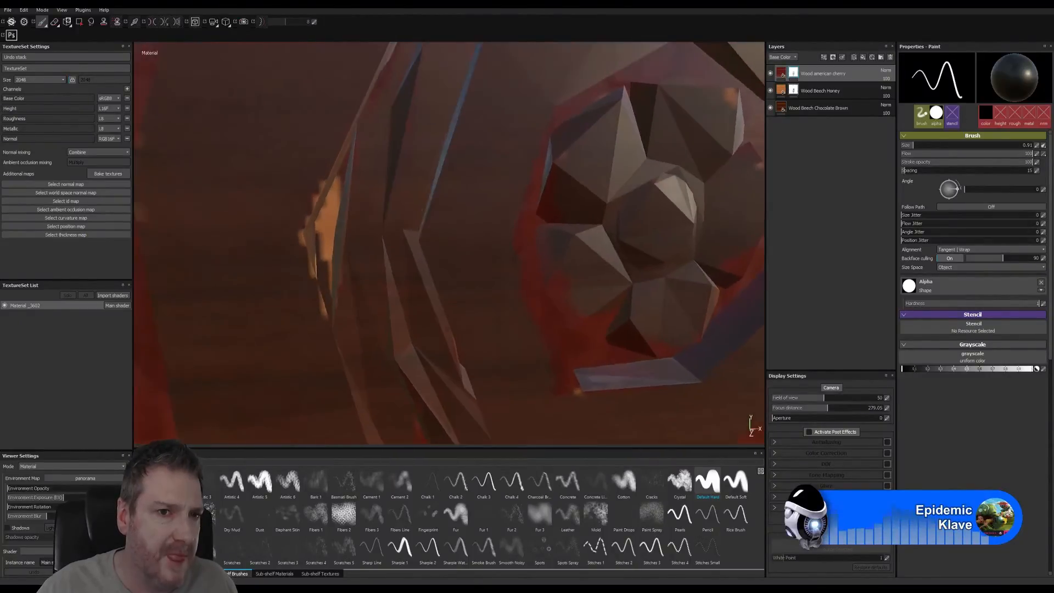
pyautogui.press('e')
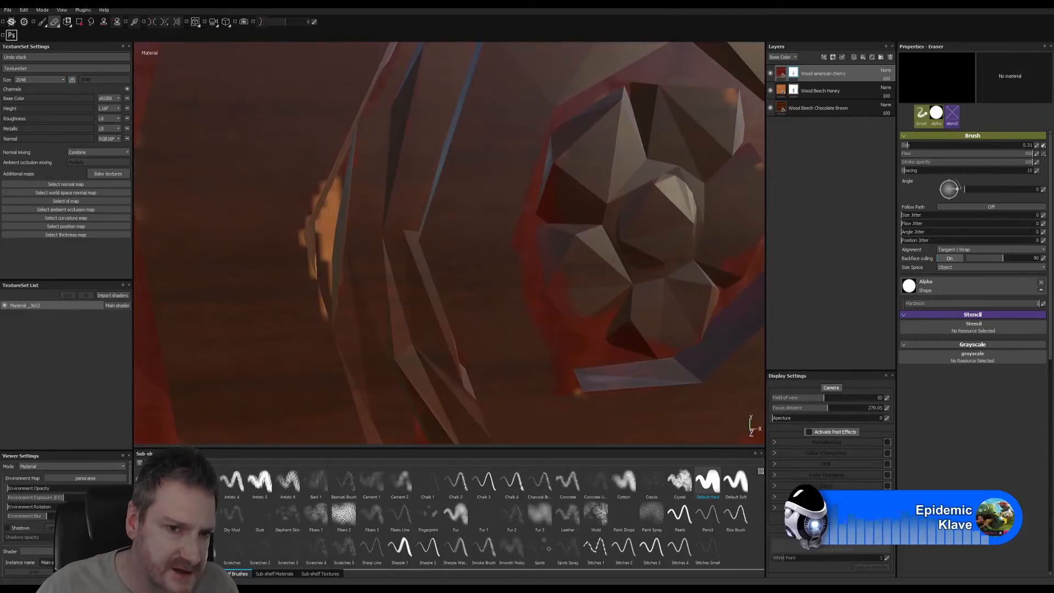
pyautogui.moveTo(324, 233)
pyautogui.mouseDown()
pyautogui.moveTo(334, 182)
pyautogui.moveTo(326, 289)
pyautogui.mouseUp()
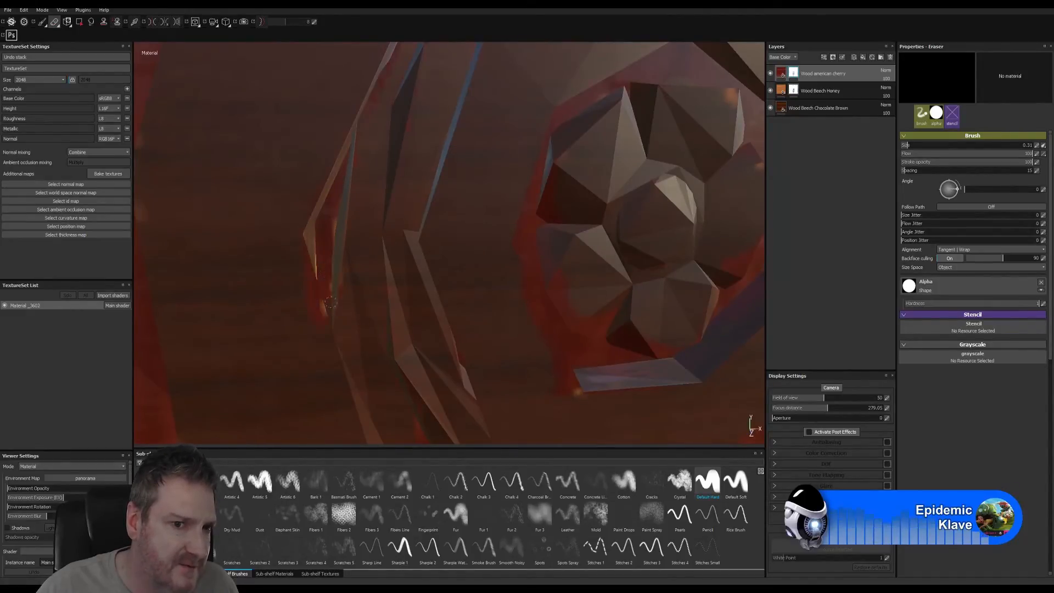
# Mask the leftover cherry on the broad band beside the coil's groove with the paint brush at size 0.91.
pyautogui.click(43, 22)
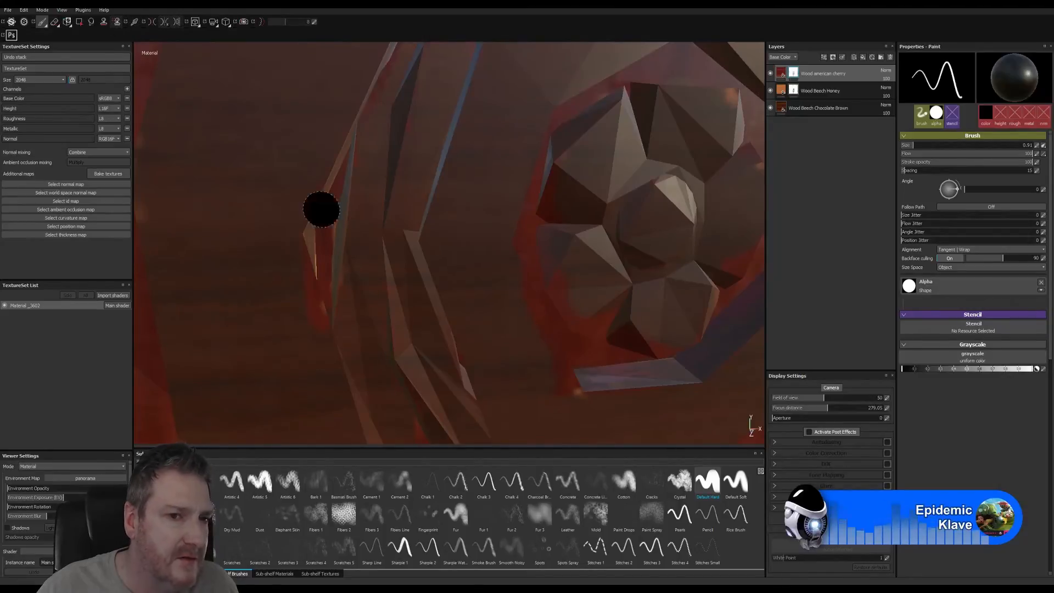
pyautogui.keyDown('alt'); pyautogui.moveTo(411, 258); pyautogui.dragTo(429, 263, button='right'); pyautogui.keyUp('alt')
pyautogui.moveTo(465, 266)
pyautogui.keyDown('alt'); pyautogui.mouseDown()
pyautogui.moveTo(341, 306)
pyautogui.moveTo(497, 276)
pyautogui.mouseUp(); pyautogui.keyUp('alt')
pyautogui.keyDown('alt'); pyautogui.moveTo(428, 294); pyautogui.dragTo(437, 298, button='right'); pyautogui.keyUp('alt')
pyautogui.moveTo(278, 351); pyautogui.dragTo(272, 338)
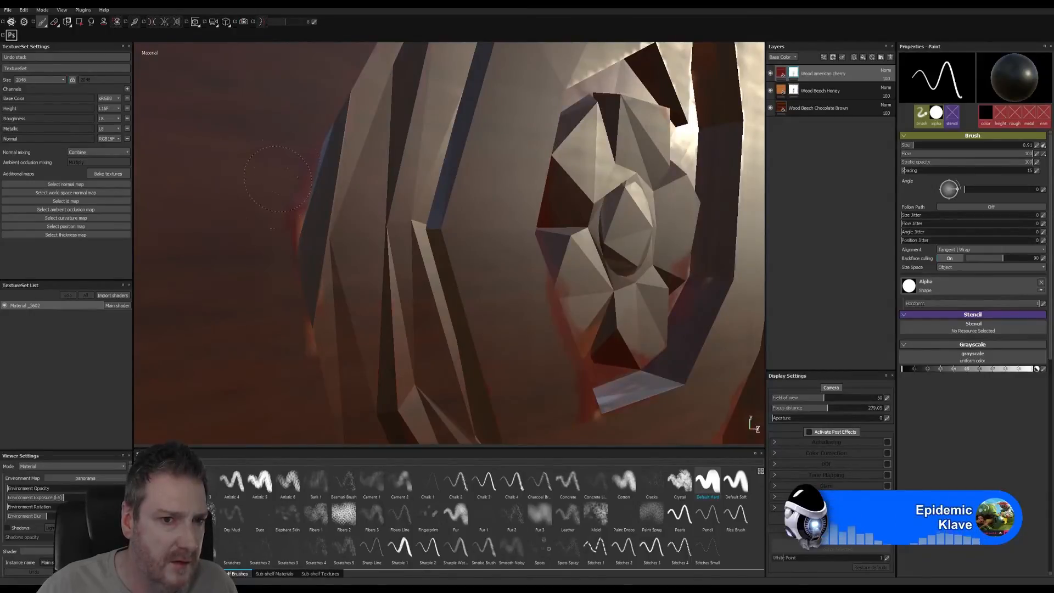
pyautogui.click(364, 261)
pyautogui.keyDown('alt'); pyautogui.moveTo(364, 260); pyautogui.dragTo(313, 254); pyautogui.keyUp('alt')
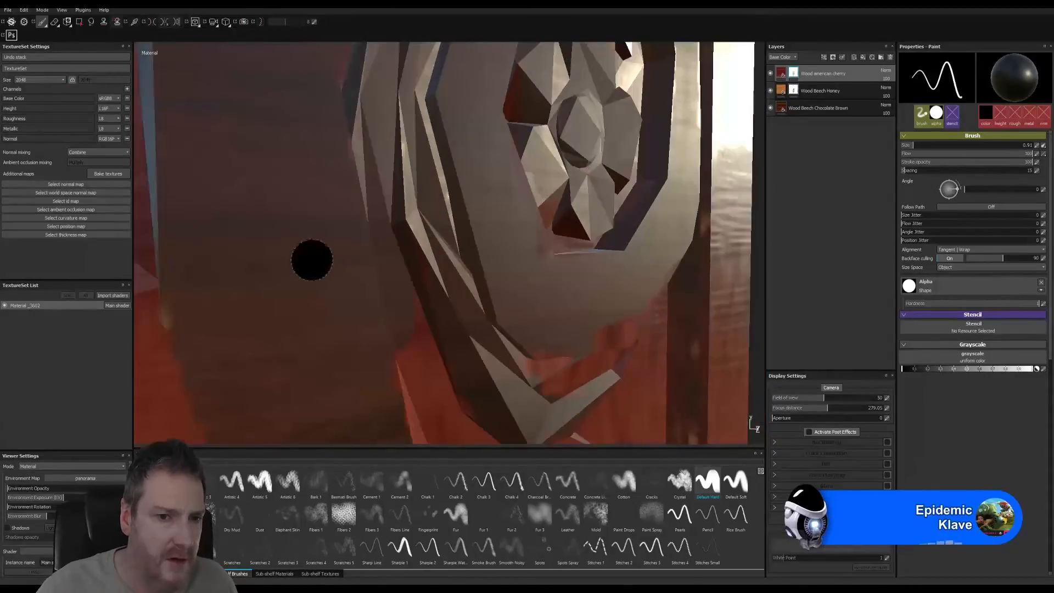
# Mask Wood american cherry from the recess below the coil's tip and over the folds of the adjoining leaf.
pyautogui.keyDown('alt'); pyautogui.moveTo(410, 164); pyautogui.dragTo(362, 60, button='middle'); pyautogui.keyUp('alt')
pyautogui.moveTo(459, 193)
pyautogui.keyDown('alt'); pyautogui.mouseDown()
pyautogui.moveTo(351, 199)
pyautogui.moveTo(351, 258)
pyautogui.mouseUp(); pyautogui.keyUp('alt')
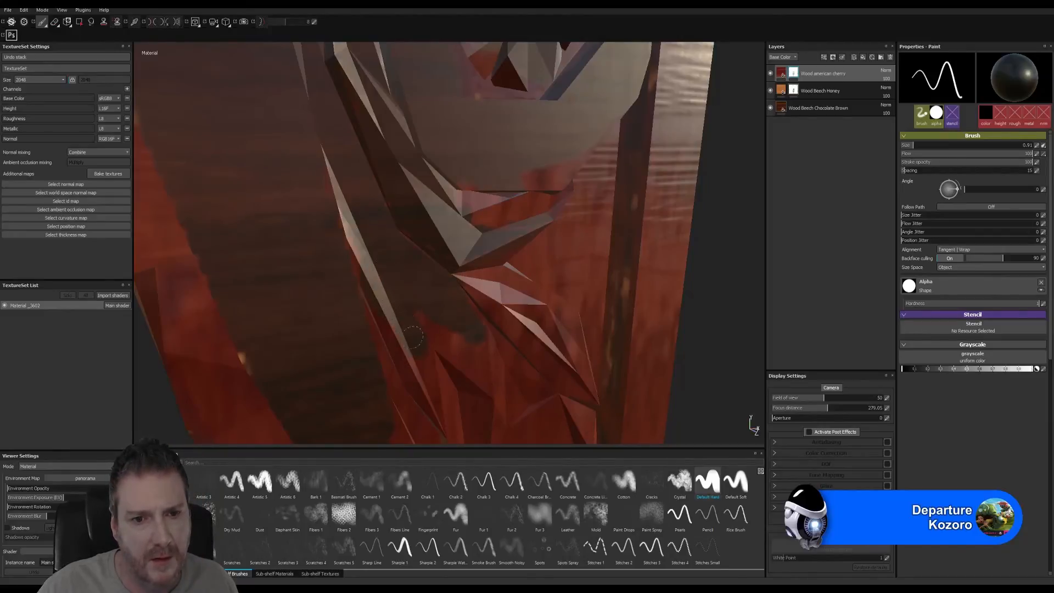
pyautogui.keyDown('alt'); pyautogui.moveTo(443, 313); pyautogui.dragTo(365, 200); pyautogui.keyUp('alt')
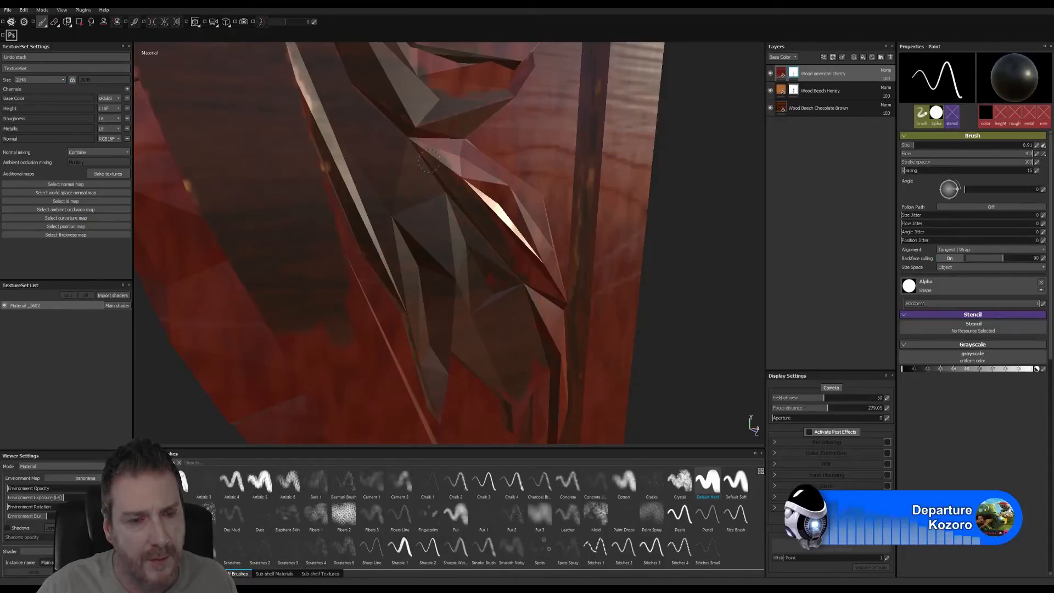
pyautogui.moveTo(438, 181)
pyautogui.keyDown('alt'); pyautogui.mouseDown()
pyautogui.moveTo(357, 235)
pyautogui.moveTo(338, 270)
pyautogui.moveTo(336, 242)
pyautogui.mouseUp(); pyautogui.keyUp('alt')
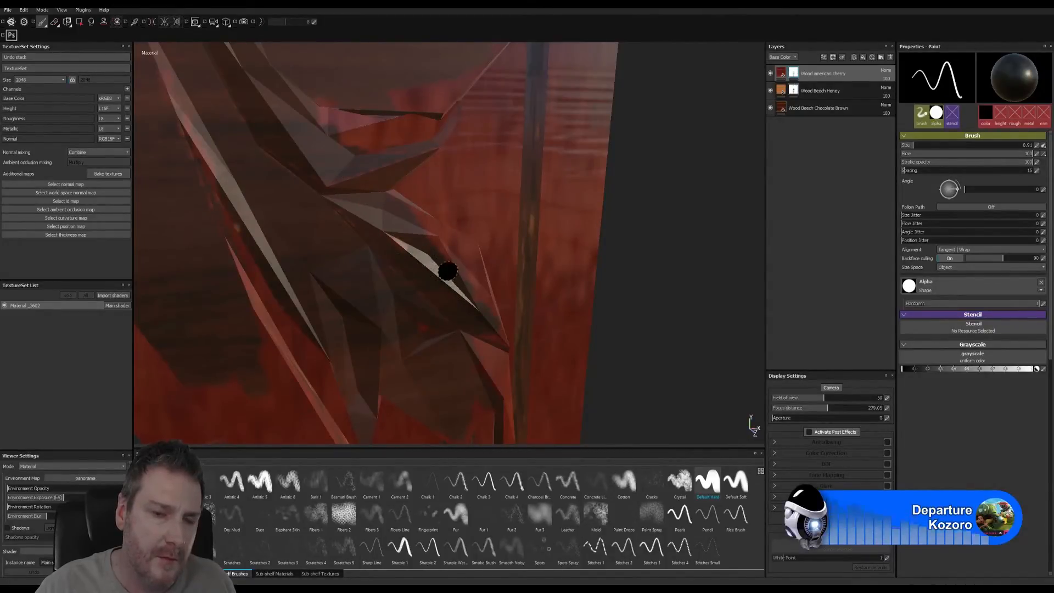
# Mask Wood american cherry from the slender stem below the leaf, down to its squared tip, with the paint brush at size 0.91.
pyautogui.keyDown('alt'); pyautogui.moveTo(447, 271); pyautogui.dragTo(439, 297); pyautogui.keyUp('alt')
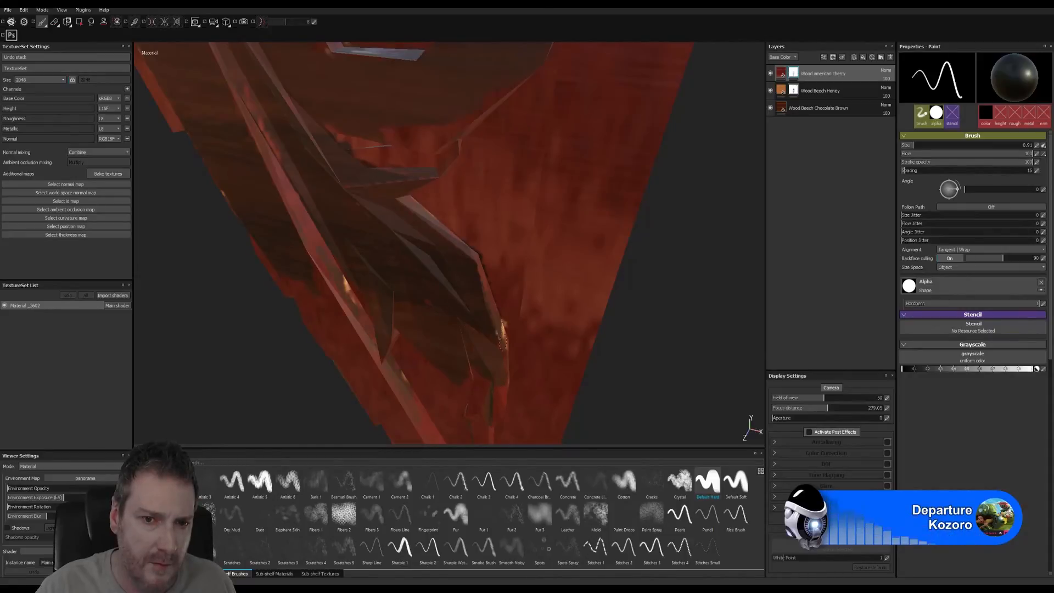
pyautogui.keyDown('alt'); pyautogui.moveTo(501, 334); pyautogui.dragTo(475, 157); pyautogui.keyUp('alt')
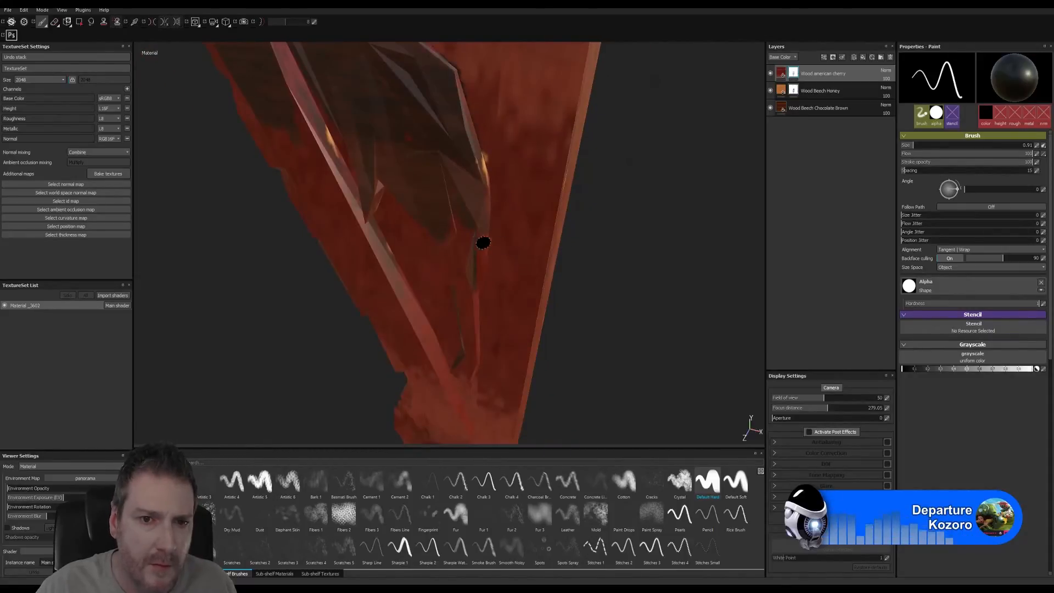
pyautogui.moveTo(482, 242)
pyautogui.keyDown('alt'); pyautogui.mouseDown()
pyautogui.moveTo(523, 239)
pyautogui.moveTo(544, 174)
pyautogui.moveTo(529, 193)
pyautogui.mouseUp(); pyautogui.keyUp('alt')
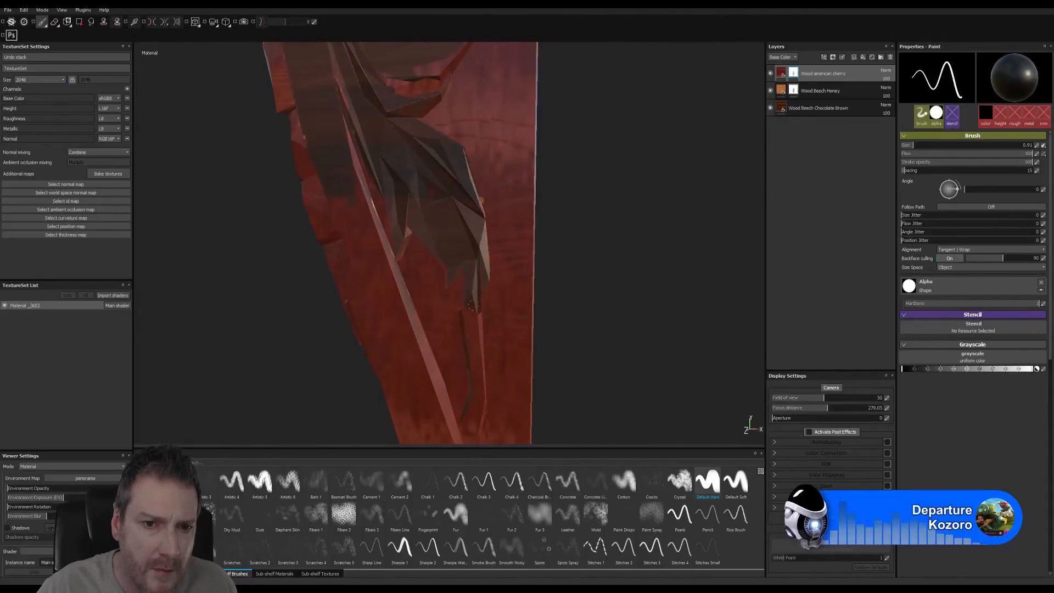
pyautogui.moveTo(476, 315); pyautogui.dragTo(484, 386)
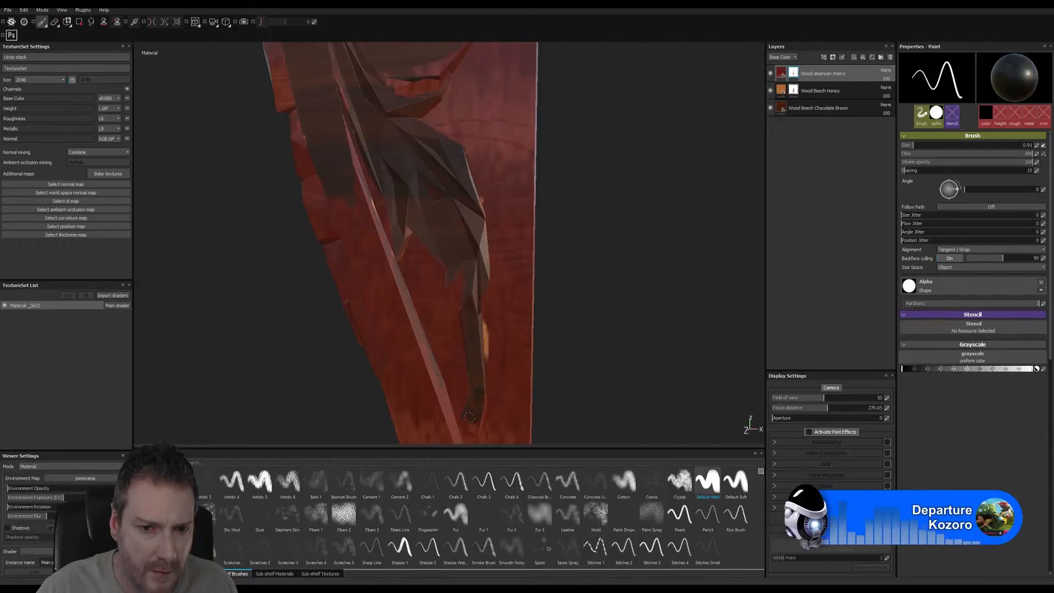
pyautogui.moveTo(480, 409); pyautogui.dragTo(481, 428)
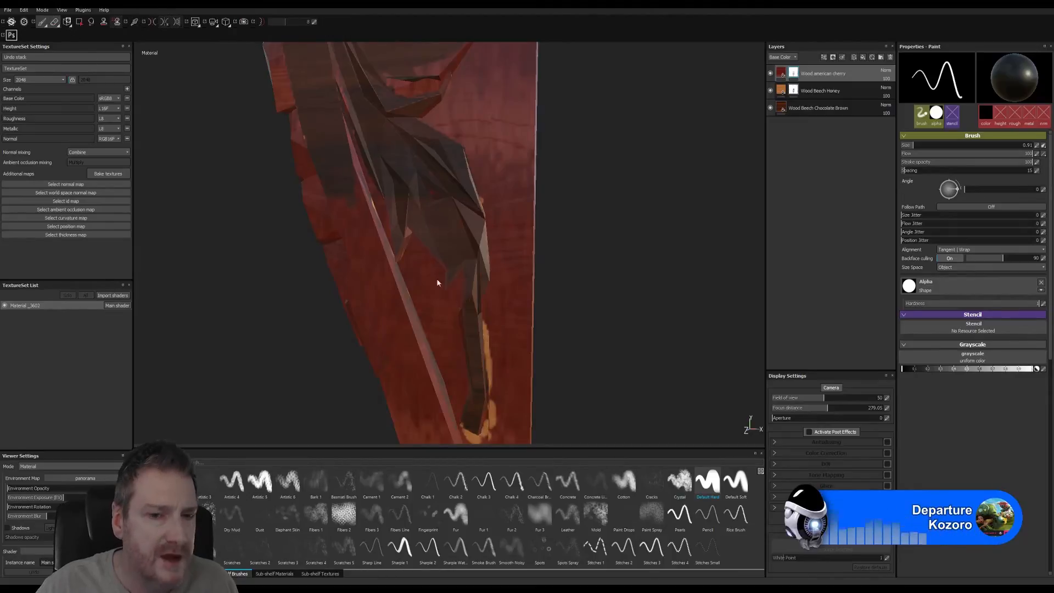
# Erase the cherry mask overspill on the orange strip along the stem's outer edge with the eraser at size 0.31.
pyautogui.press('e')
pyautogui.scroll(2, 435, 282)
pyautogui.keyDown('alt'); pyautogui.moveTo(811, 353); pyautogui.dragTo(840, 357, button='right'); pyautogui.keyUp('alt')
pyautogui.keyDown('alt'); pyautogui.moveTo(470, 301); pyautogui.dragTo(485, 288, button='right'); pyautogui.keyUp('alt')
pyautogui.keyDown('alt'); pyautogui.moveTo(485, 288); pyautogui.dragTo(445, 216, button='middle'); pyautogui.keyUp('alt')
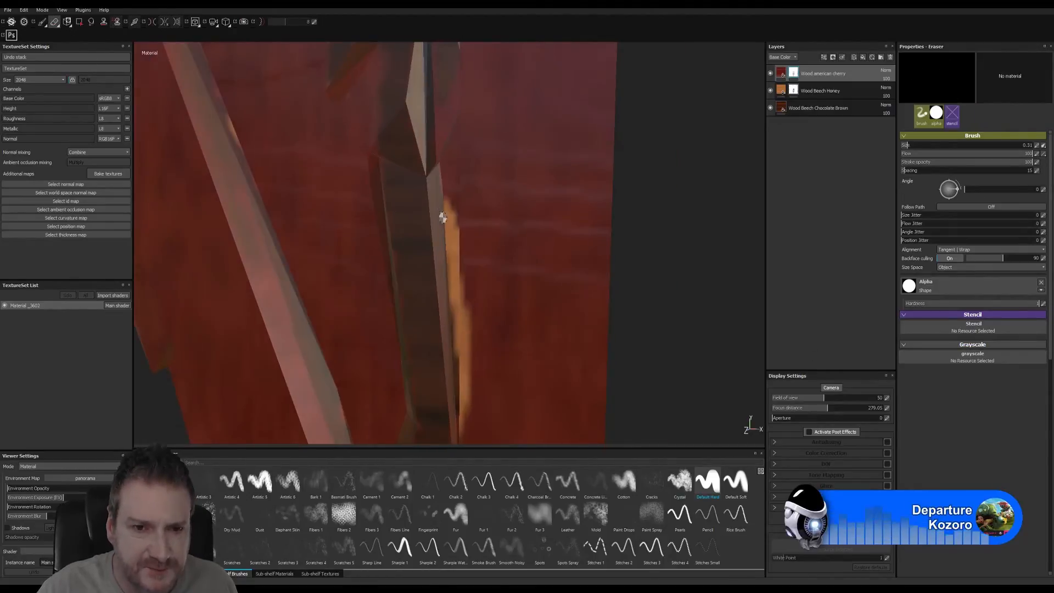
pyautogui.moveTo(453, 198); pyautogui.dragTo(462, 363)
# Erase the cherry mask overspill along the stem's lower edge and around its squared tip.
pyautogui.keyDown('alt'); pyautogui.moveTo(336, 330); pyautogui.dragTo(396, 409, button='right'); pyautogui.keyUp('alt')
pyautogui.keyDown('alt'); pyautogui.moveTo(471, 384); pyautogui.dragTo(467, 163, button='middle'); pyautogui.keyUp('alt')
pyautogui.moveTo(460, 206); pyautogui.dragTo(463, 147)
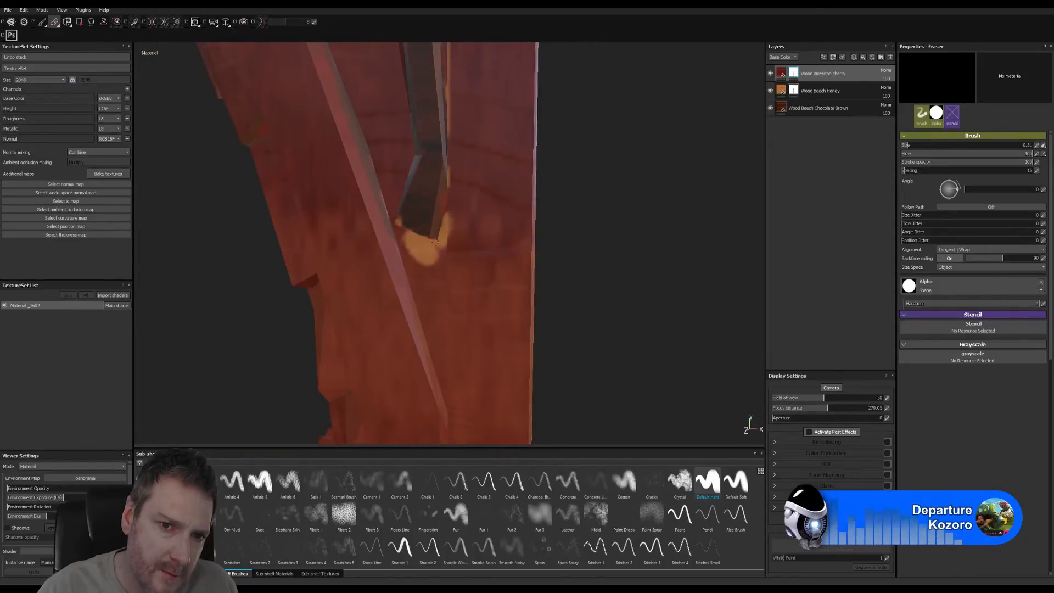
pyautogui.moveTo(439, 233)
pyautogui.mouseDown()
pyautogui.moveTo(410, 241)
pyautogui.moveTo(418, 257)
pyautogui.moveTo(575, 230)
pyautogui.moveTo(518, 356)
pyautogui.mouseUp()
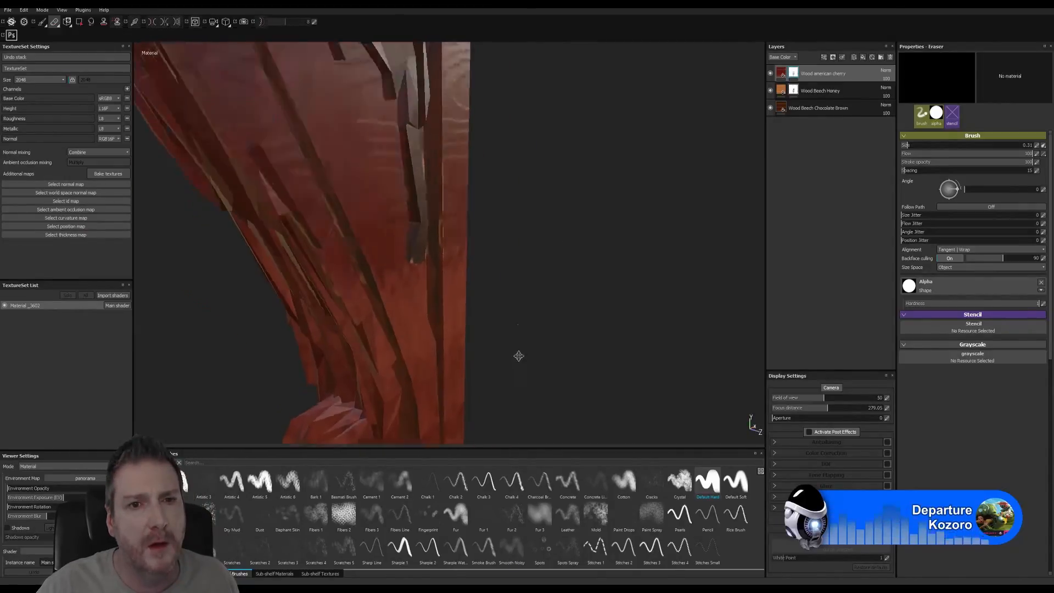
# Clean the leftover orange patches between the stem's tip and the vertical border groove with the eraser.
pyautogui.keyDown('alt'); pyautogui.moveTo(519, 356); pyautogui.dragTo(518, 449, button='middle'); pyautogui.keyUp('alt')
pyautogui.keyDown('alt'); pyautogui.moveTo(648, 269); pyautogui.dragTo(701, 273); pyautogui.keyUp('alt')
pyautogui.scroll(3, 470, 252)
pyautogui.moveTo(471, 252)
pyautogui.keyDown('alt'); pyautogui.mouseDown()
pyautogui.moveTo(422, 272)
pyautogui.moveTo(444, 257)
pyautogui.moveTo(466, 206)
pyautogui.moveTo(464, 296)
pyautogui.mouseUp(); pyautogui.keyUp('alt')
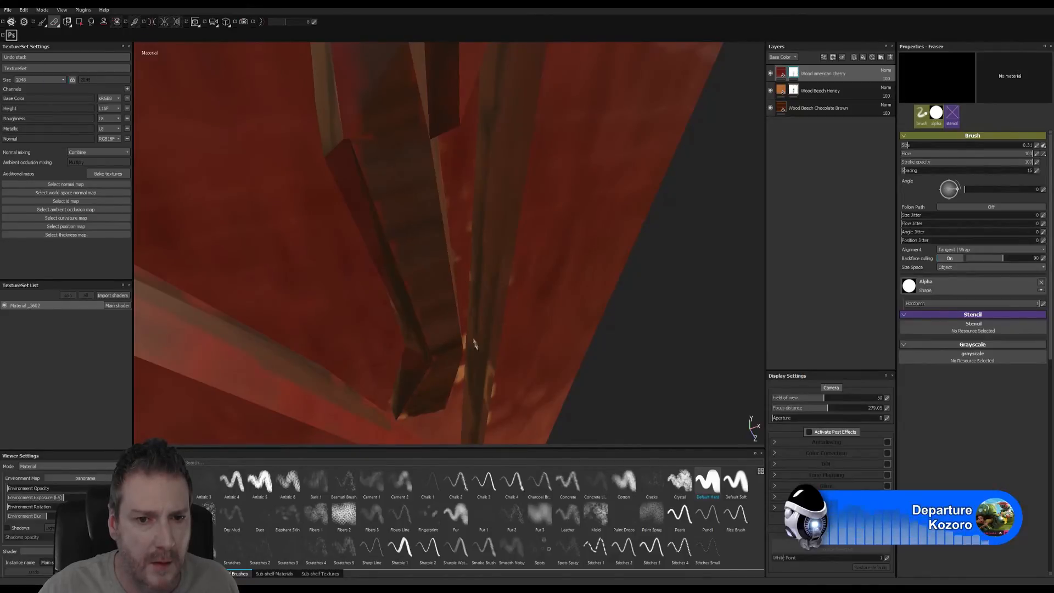
pyautogui.keyDown('alt'); pyautogui.moveTo(475, 345); pyautogui.dragTo(483, 266, button='right'); pyautogui.keyUp('alt')
pyautogui.keyDown('alt'); pyautogui.moveTo(482, 266); pyautogui.dragTo(474, 222); pyautogui.keyUp('alt')
pyautogui.keyDown('alt'); pyautogui.moveTo(474, 222); pyautogui.dragTo(417, 124, button='middle'); pyautogui.keyUp('alt')
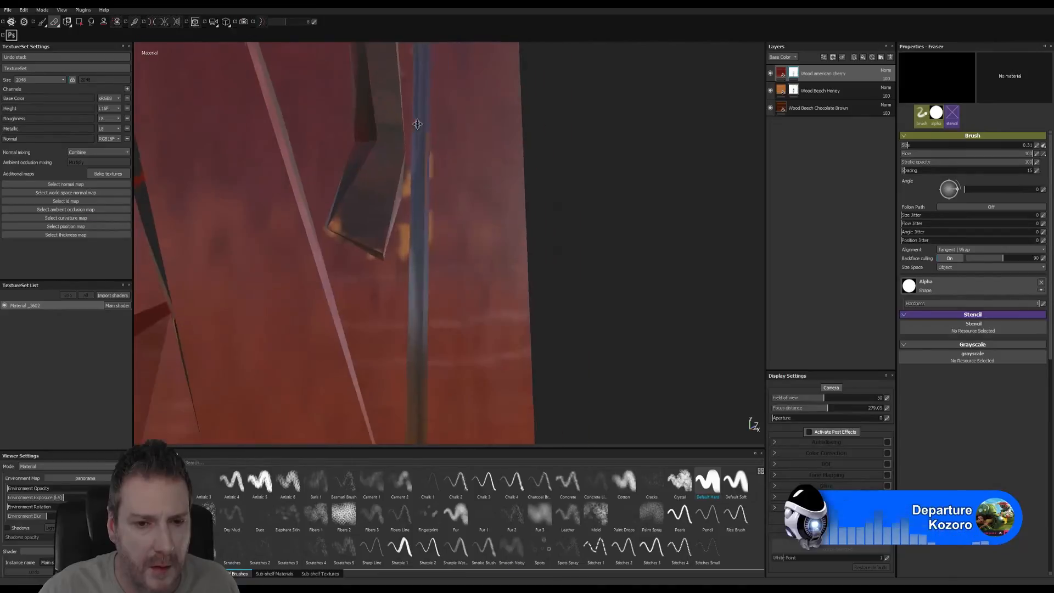
pyautogui.keyDown('alt'); pyautogui.moveTo(560, 168); pyautogui.dragTo(700, 213, button='right'); pyautogui.keyUp('alt')
pyautogui.moveTo(475, 233)
pyautogui.keyDown('alt'); pyautogui.mouseDown()
pyautogui.moveTo(408, 253)
pyautogui.moveTo(396, 305)
pyautogui.mouseUp(); pyautogui.keyUp('alt')
pyautogui.moveTo(407, 211); pyautogui.dragTo(407, 144)
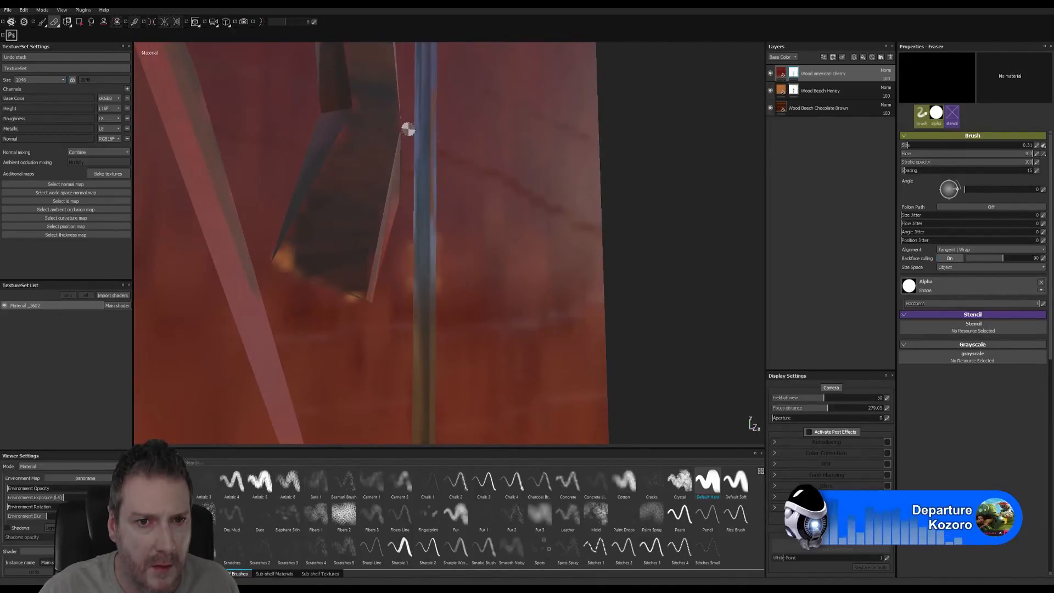
# Inspect the leaf and coil mask edges and compare them with the Wood american cherry layer hidden and shown.
pyautogui.keyDown('alt'); pyautogui.moveTo(407, 308); pyautogui.dragTo(40, 321, button='right'); pyautogui.keyUp('alt')
pyautogui.keyDown('alt'); pyautogui.moveTo(40, 322); pyautogui.dragTo(479, 290); pyautogui.keyUp('alt')
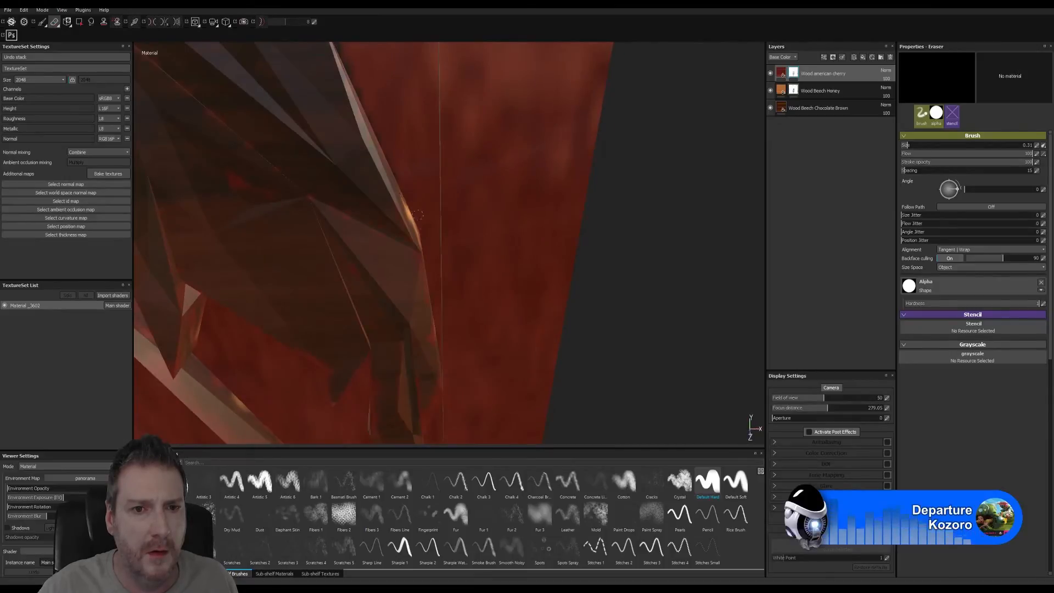
pyautogui.keyDown('alt'); pyautogui.moveTo(419, 235); pyautogui.dragTo(310, 282); pyautogui.keyUp('alt')
pyautogui.keyDown('alt'); pyautogui.moveTo(309, 282); pyautogui.dragTo(275, 313, button='right'); pyautogui.keyUp('alt')
pyautogui.keyDown('alt'); pyautogui.moveTo(351, 247); pyautogui.dragTo(365, 280); pyautogui.keyUp('alt')
pyautogui.keyDown('alt'); pyautogui.moveTo(365, 280); pyautogui.dragTo(444, 242, button='right'); pyautogui.keyUp('alt')
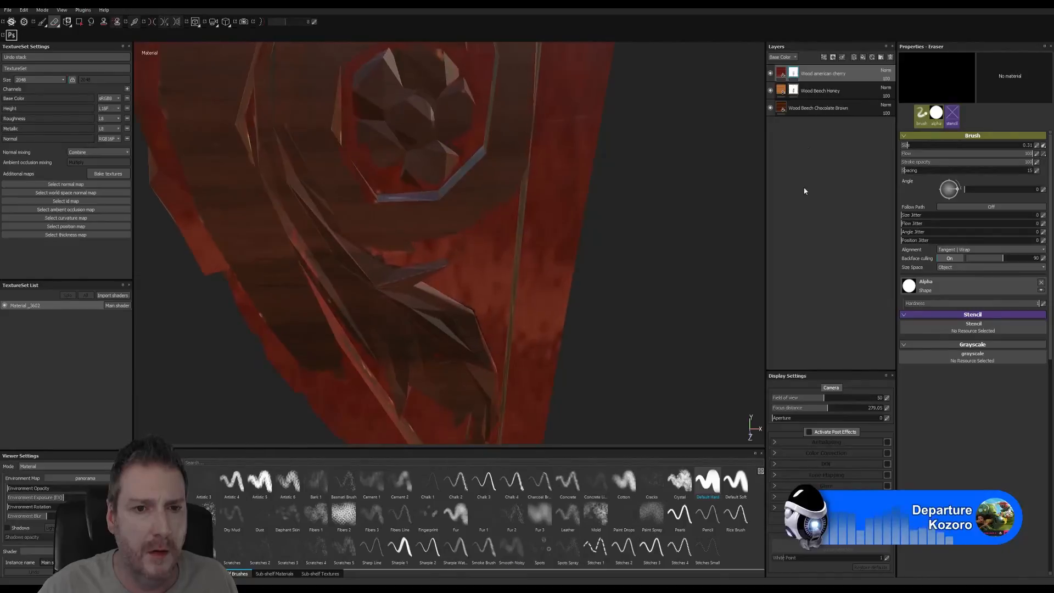
pyautogui.click(771, 73)
pyautogui.click(771, 74)
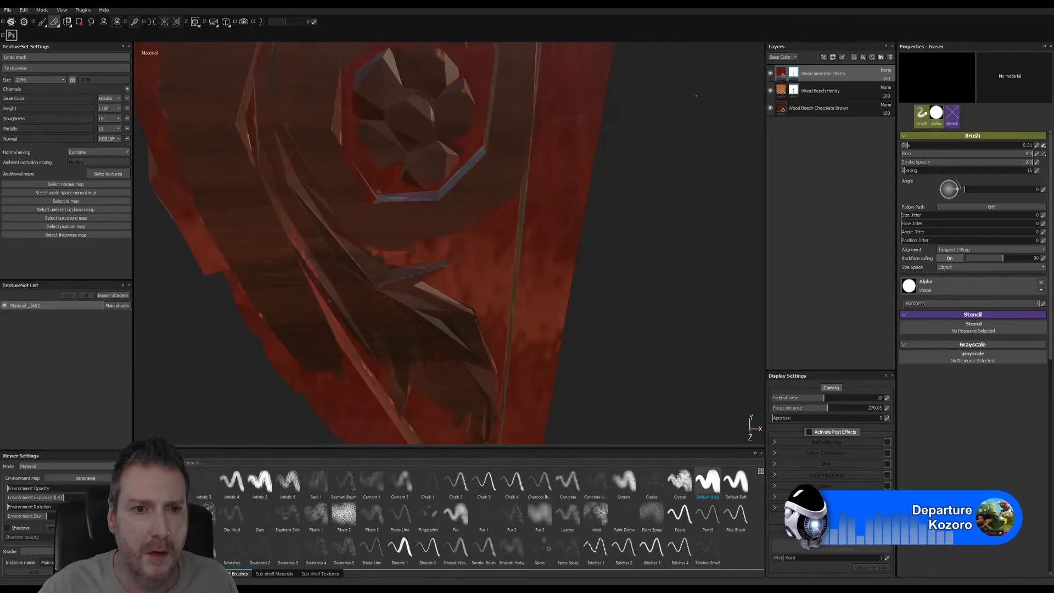
# Mask Wood american cherry from the broad scroll band beside the stem with the paint brush at size 0.91.
pyautogui.press('1')
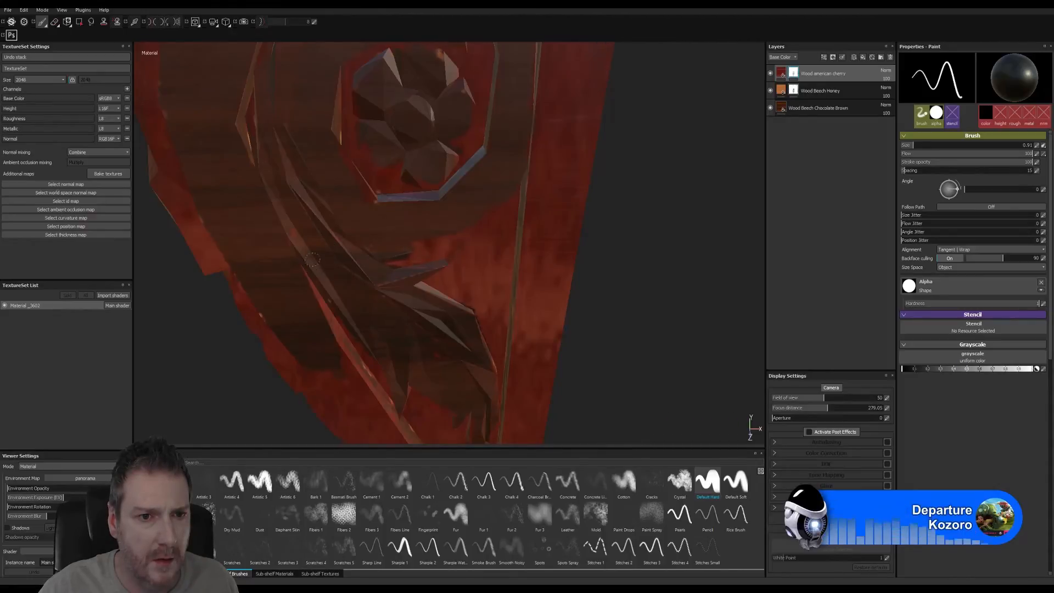
pyautogui.scroll(-5, 301, 170)
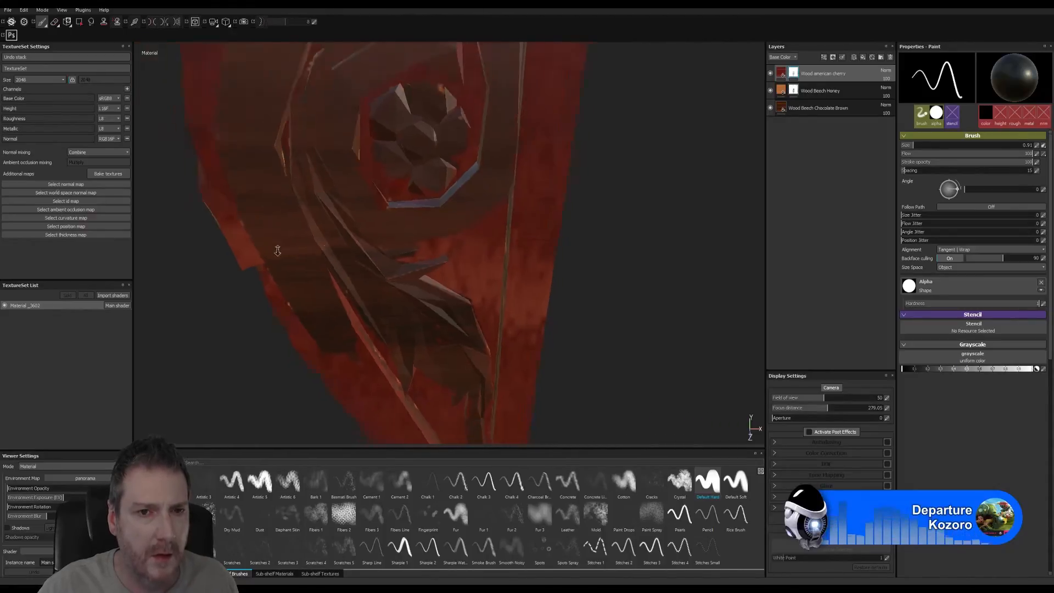
pyautogui.keyDown('alt'); pyautogui.moveTo(373, 252); pyautogui.dragTo(448, 280); pyautogui.keyUp('alt')
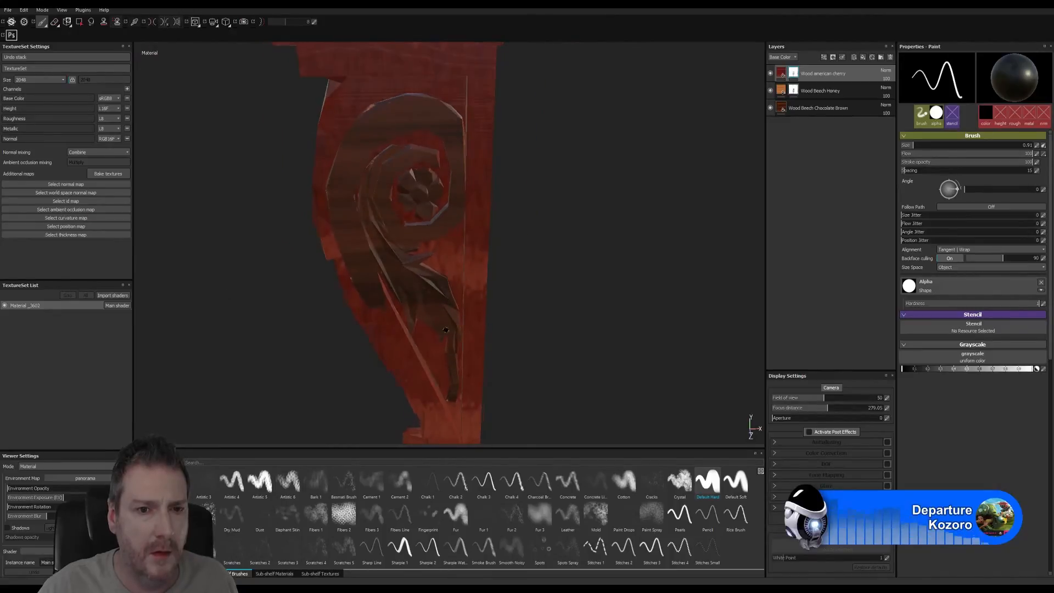
pyautogui.keyDown('alt'); pyautogui.moveTo(448, 280); pyautogui.dragTo(451, 181, button='middle'); pyautogui.keyUp('alt')
pyautogui.scroll(3, 417, 214)
pyautogui.keyDown('alt'); pyautogui.moveTo(352, 220); pyautogui.dragTo(392, 229); pyautogui.keyUp('alt')
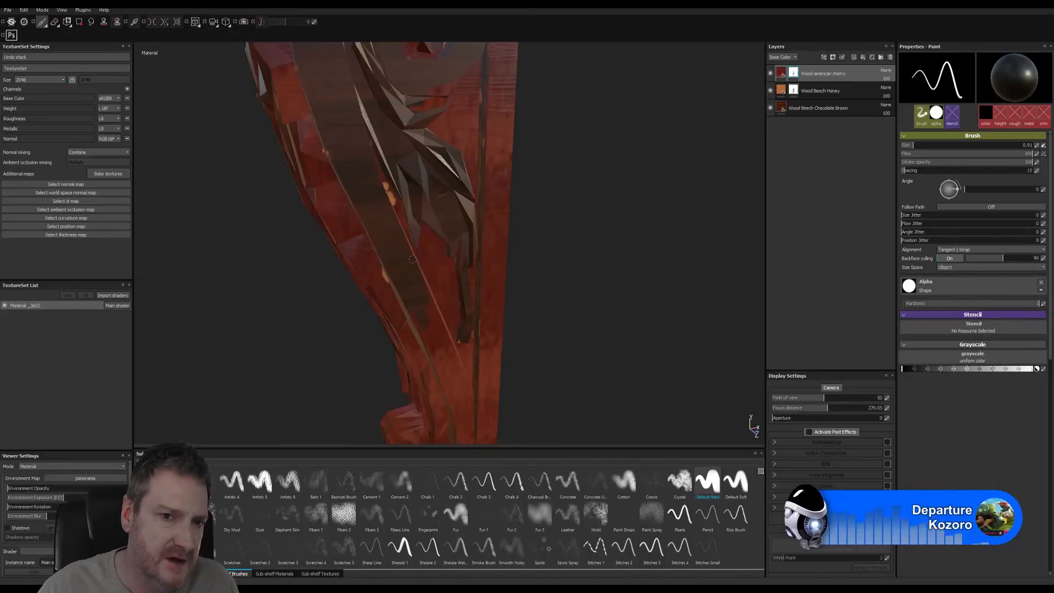
pyautogui.keyDown('alt'); pyautogui.moveTo(413, 259); pyautogui.dragTo(423, 181, button='middle'); pyautogui.keyUp('alt')
pyautogui.keyDown('alt'); pyautogui.moveTo(621, 296); pyautogui.dragTo(702, 324, button='right'); pyautogui.keyUp('alt')
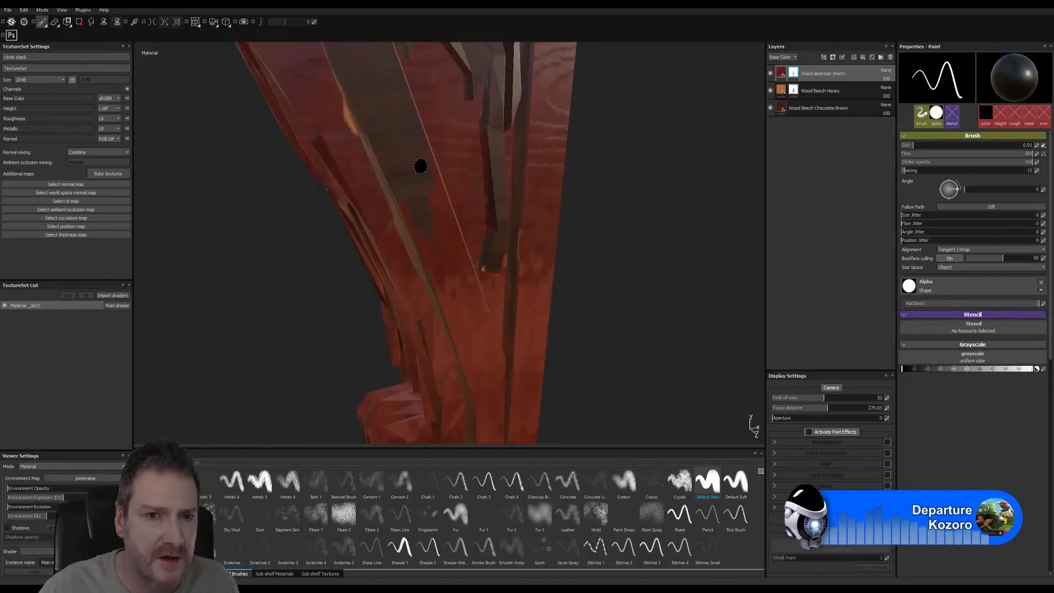
pyautogui.keyDown('alt'); pyautogui.moveTo(405, 202); pyautogui.dragTo(421, 186, button='right'); pyautogui.keyUp('alt')
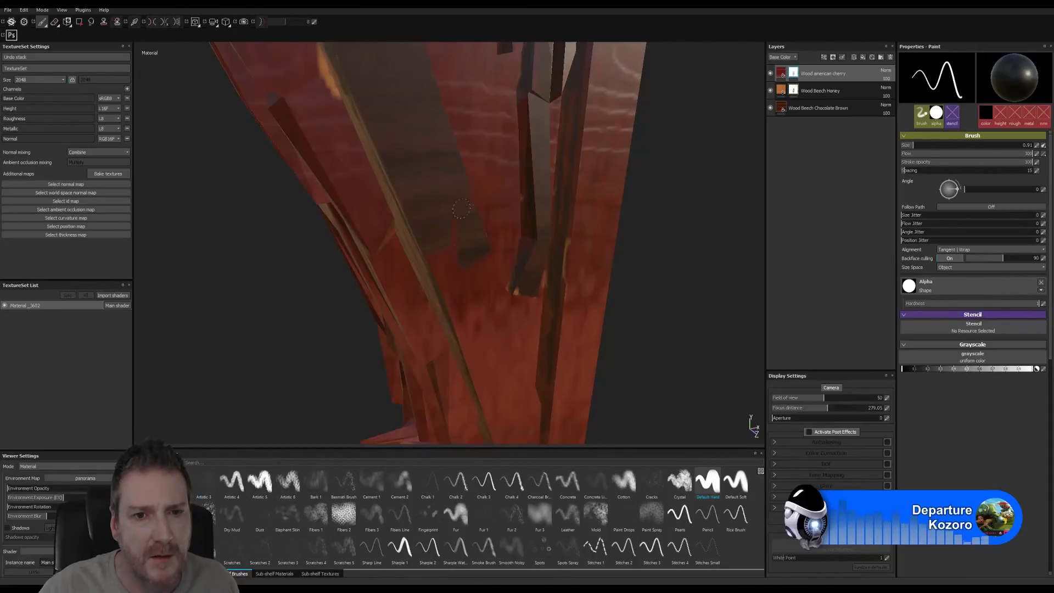
pyautogui.moveTo(436, 252); pyautogui.dragTo(477, 264)
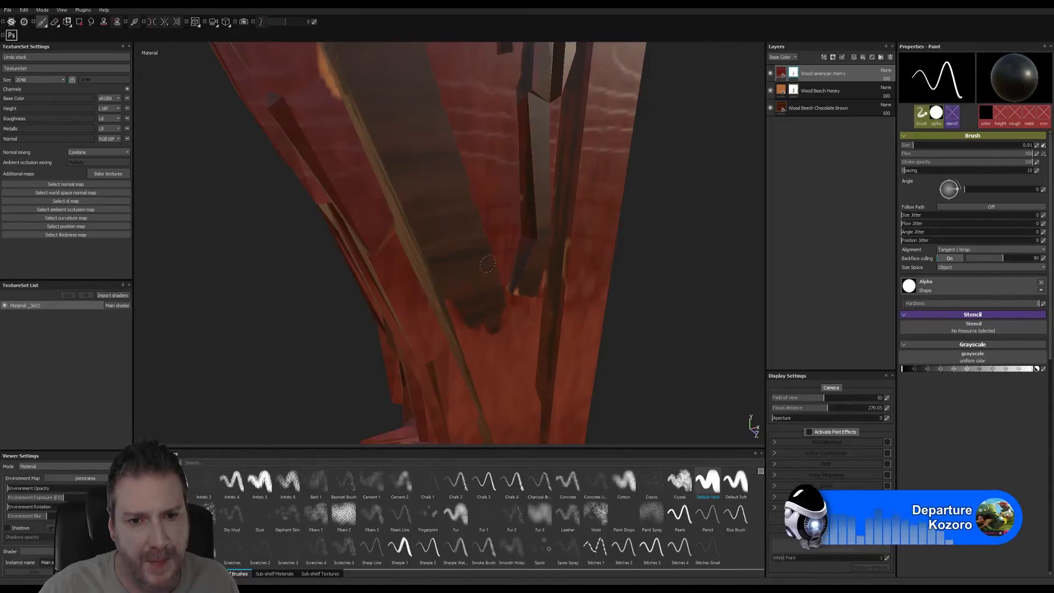
# Extend the cherry mask down the broad band past the stem's tip into its narrow section above the foot.
pyautogui.keyDown('alt'); pyautogui.moveTo(492, 325); pyautogui.dragTo(436, 178, button='middle'); pyautogui.keyUp('alt')
pyautogui.moveTo(425, 147)
pyautogui.mouseDown()
pyautogui.moveTo(394, 171)
pyautogui.moveTo(415, 173)
pyautogui.moveTo(446, 206)
pyautogui.moveTo(399, 105)
pyautogui.mouseUp()
pyautogui.moveTo(431, 153)
pyautogui.mouseDown()
pyautogui.moveTo(449, 262)
pyautogui.moveTo(430, 247)
pyautogui.mouseUp()
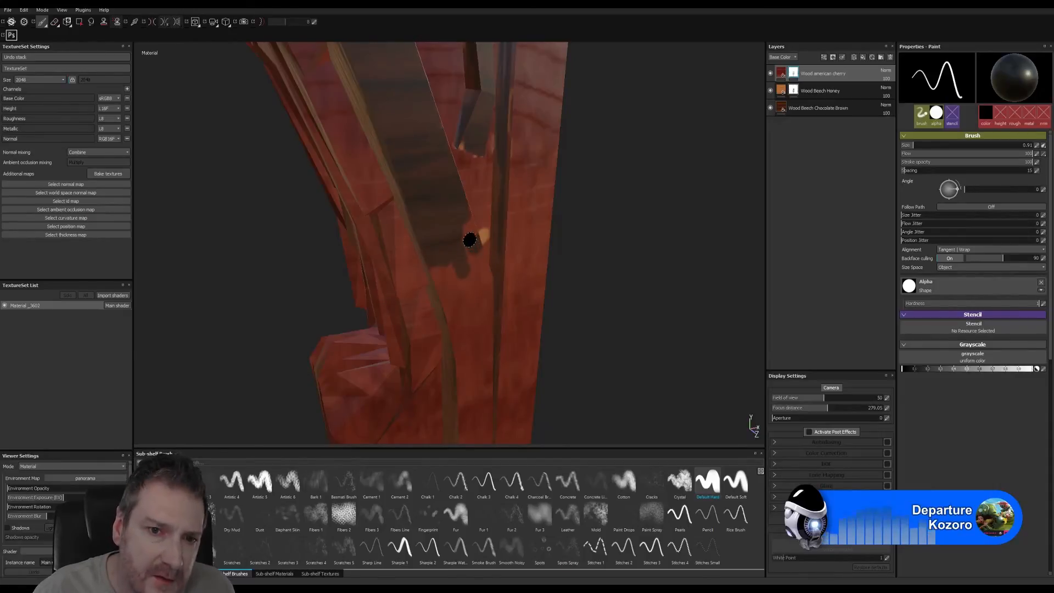
pyautogui.moveTo(469, 240)
pyautogui.mouseDown()
pyautogui.moveTo(472, 231)
pyautogui.moveTo(461, 270)
pyautogui.moveTo(441, 267)
pyautogui.mouseUp()
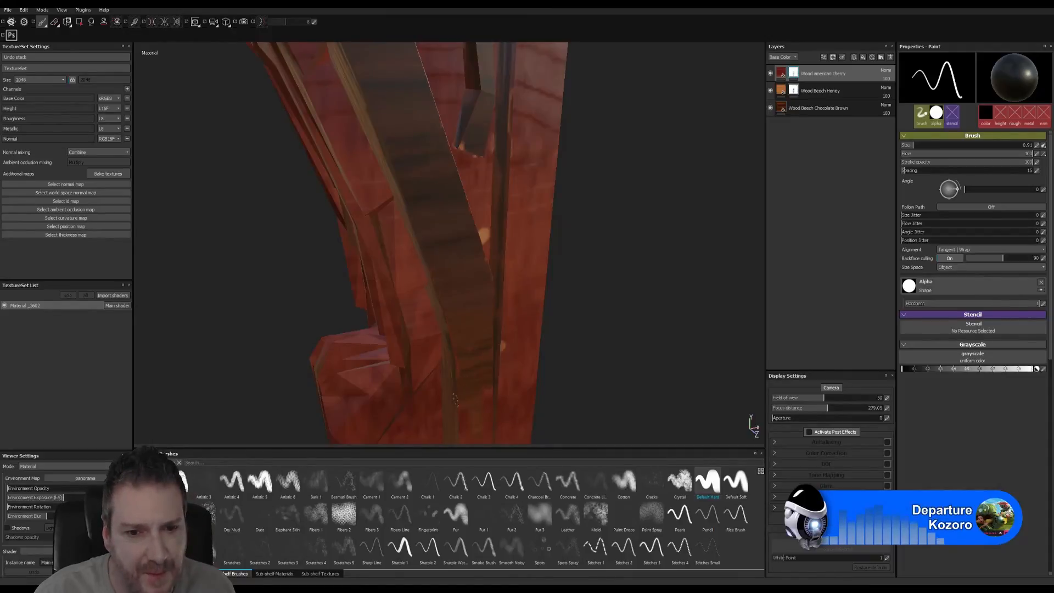
# Mask Wood american cherry from the bottom of the band and around the small spiral scroll at the leg's foot.
pyautogui.keyDown('alt'); pyautogui.moveTo(461, 371); pyautogui.dragTo(467, 295); pyautogui.keyUp('alt')
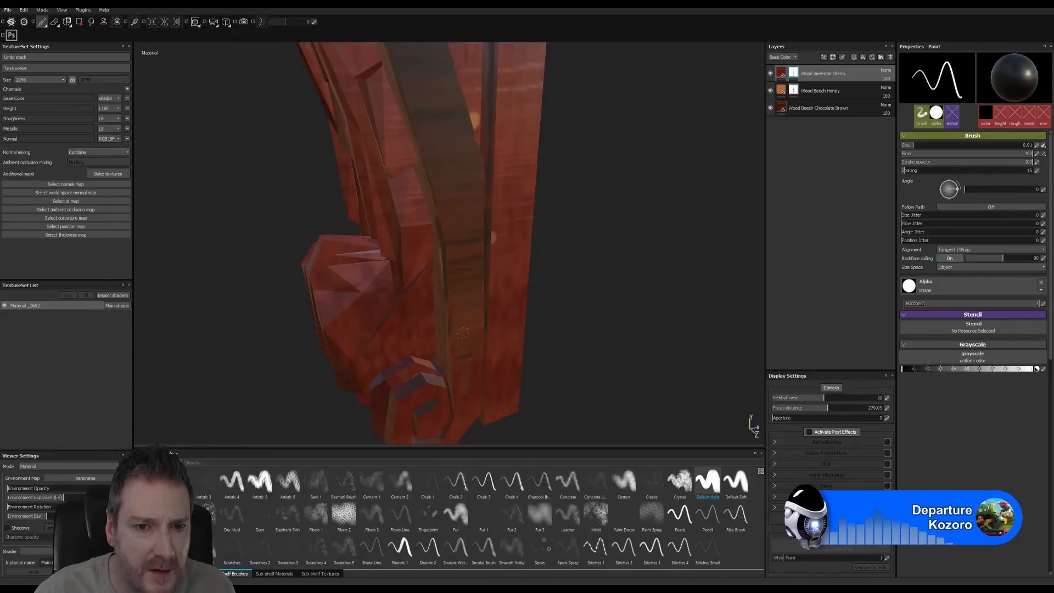
pyautogui.moveTo(479, 397)
pyautogui.mouseDown()
pyautogui.moveTo(467, 410)
pyautogui.moveTo(413, 408)
pyautogui.moveTo(394, 381)
pyautogui.moveTo(398, 439)
pyautogui.mouseUp()
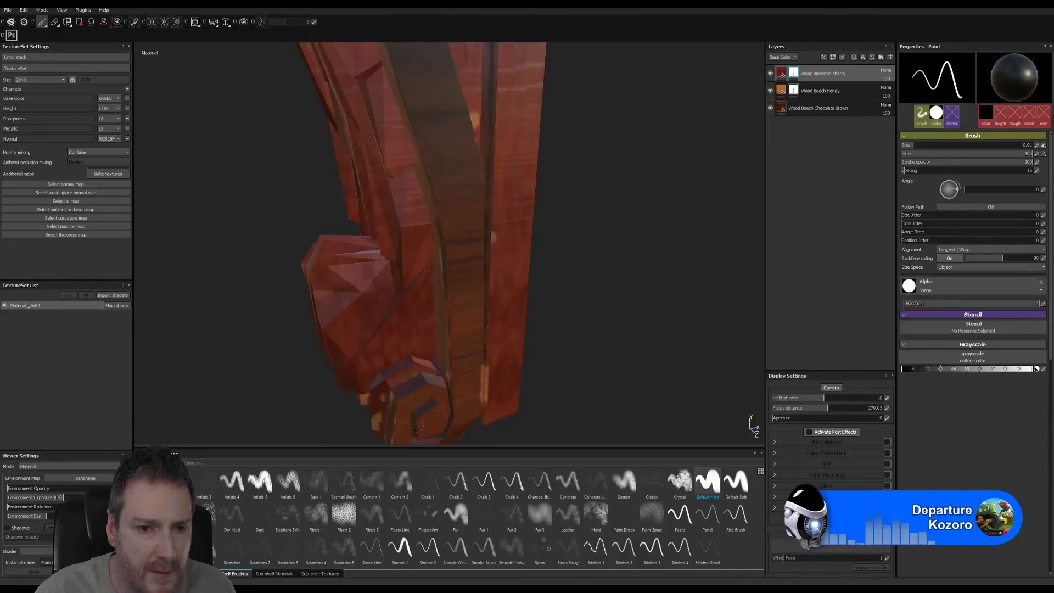
pyautogui.keyDown('alt'); pyautogui.moveTo(457, 403); pyautogui.dragTo(456, 343, button='middle'); pyautogui.keyUp('alt')
pyautogui.moveTo(445, 416); pyautogui.dragTo(404, 420)
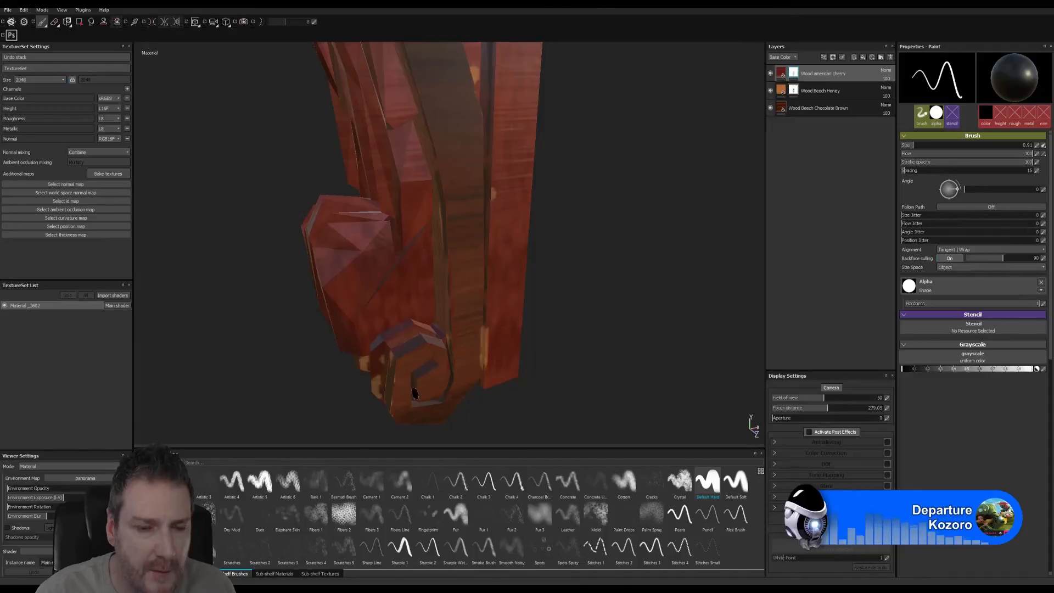
pyautogui.keyDown('alt'); pyautogui.moveTo(427, 383); pyautogui.dragTo(525, 355); pyautogui.keyUp('alt')
pyautogui.moveTo(373, 382)
pyautogui.mouseDown()
pyautogui.moveTo(369, 356)
pyautogui.moveTo(360, 404)
pyautogui.mouseUp()
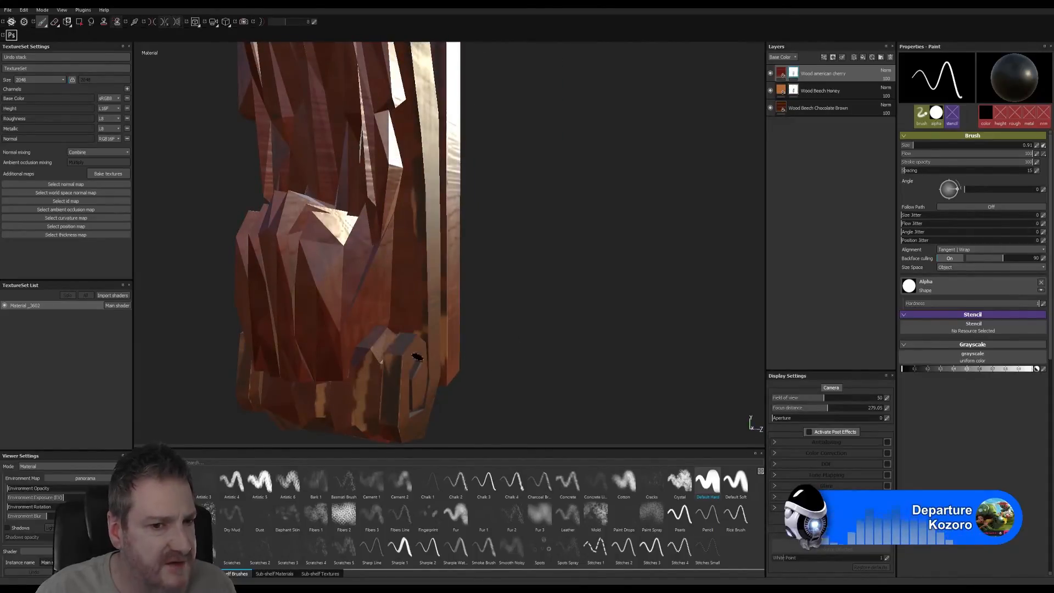
# Erase the round orange overspill spots on the flat panel beside the broad band with the eraser at size 0.31.
pyautogui.keyDown('alt'); pyautogui.moveTo(393, 372); pyautogui.dragTo(377, 358, button='right'); pyautogui.keyUp('alt')
pyautogui.moveTo(378, 358)
pyautogui.keyDown('alt'); pyautogui.mouseDown()
pyautogui.moveTo(247, 353)
pyautogui.moveTo(383, 212)
pyautogui.moveTo(411, 273)
pyautogui.mouseUp(); pyautogui.keyUp('alt')
pyautogui.keyDown('alt'); pyautogui.moveTo(763, 292); pyautogui.dragTo(769, 291, button='right'); pyautogui.keyUp('alt')
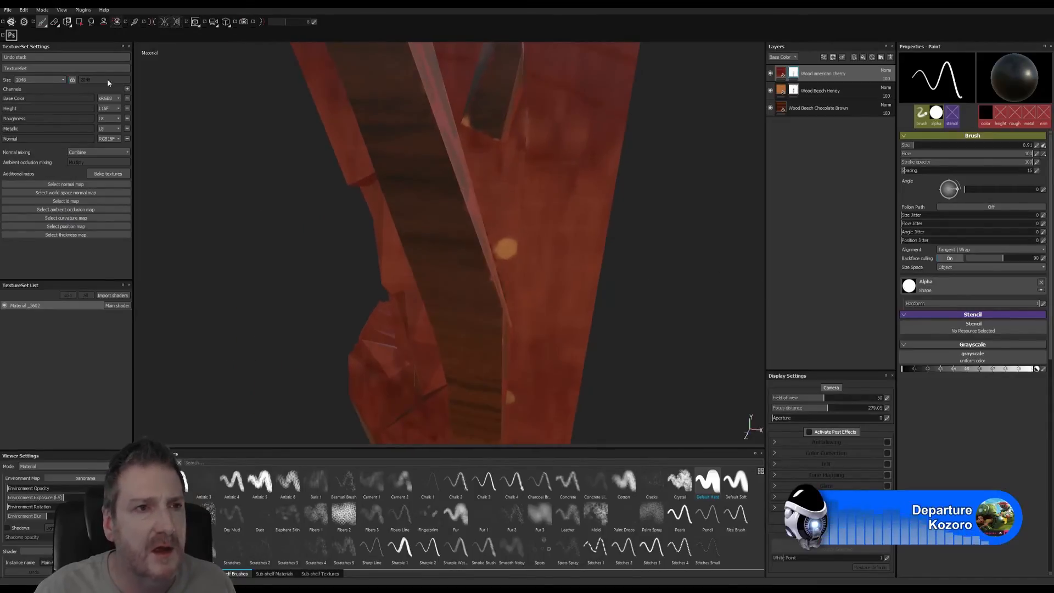
pyautogui.click(54, 22)
pyautogui.keyDown('alt'); pyautogui.moveTo(504, 229); pyautogui.dragTo(612, 257, button='right'); pyautogui.keyUp('alt')
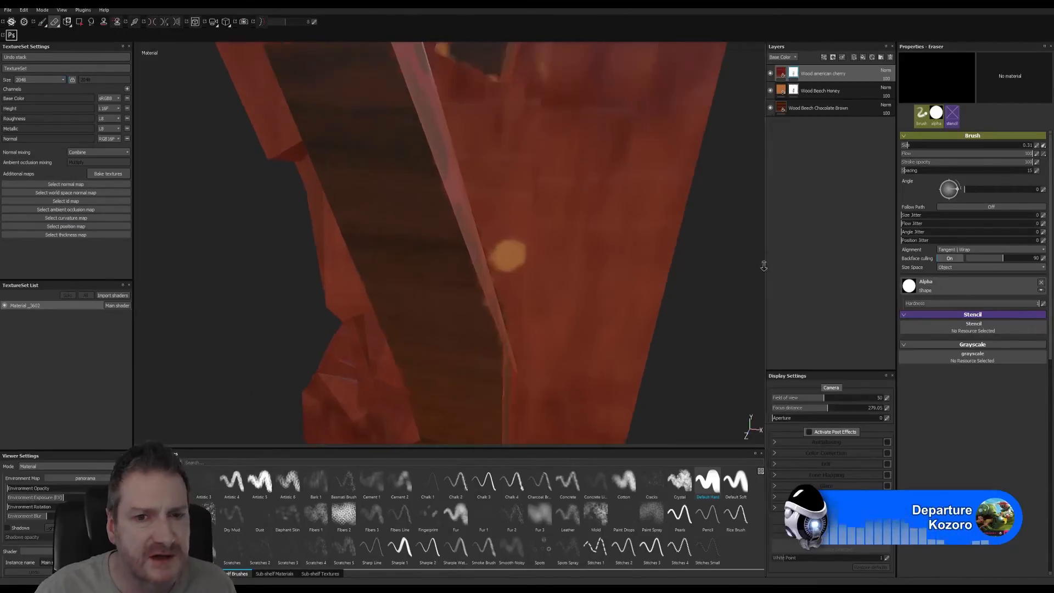
pyautogui.keyDown('alt'); pyautogui.moveTo(613, 257); pyautogui.dragTo(577, 249); pyautogui.keyUp('alt')
pyautogui.moveTo(496, 286); pyautogui.dragTo(492, 282)
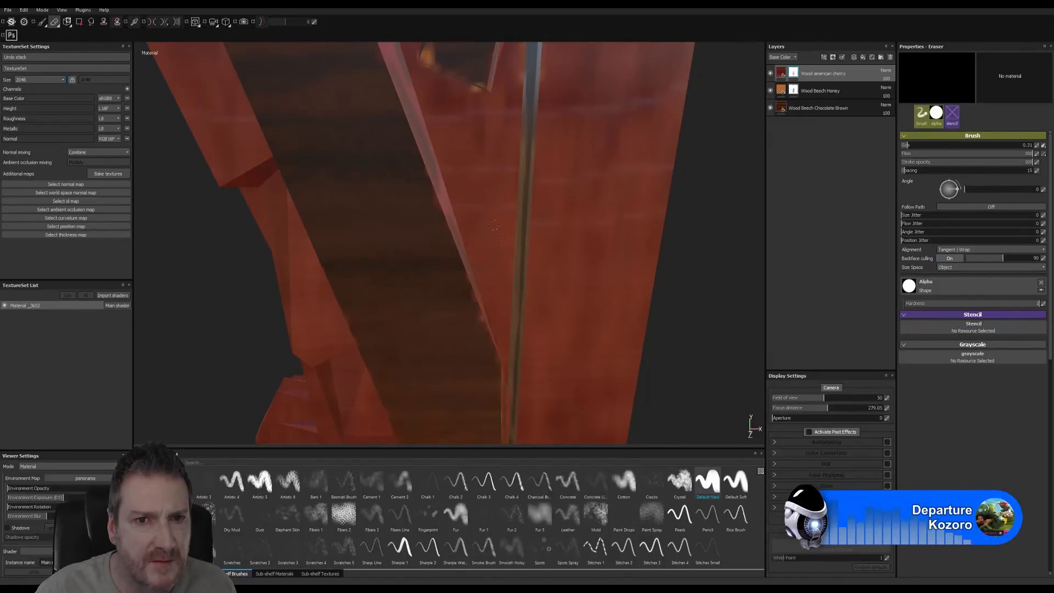
pyautogui.keyDown('alt'); pyautogui.moveTo(500, 332); pyautogui.dragTo(480, 116); pyautogui.keyUp('alt')
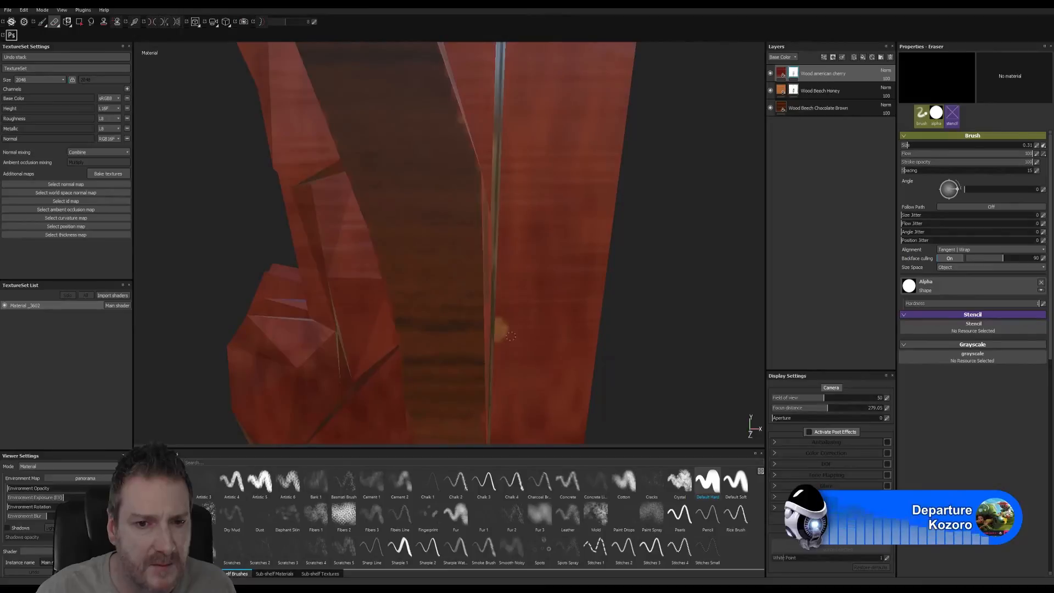
pyautogui.moveTo(491, 242)
pyautogui.keyDown('alt'); pyautogui.mouseDown()
pyautogui.moveTo(400, 400)
pyautogui.moveTo(391, 377)
pyautogui.moveTo(856, 332)
pyautogui.moveTo(575, 310)
pyautogui.mouseUp(); pyautogui.keyUp('alt')
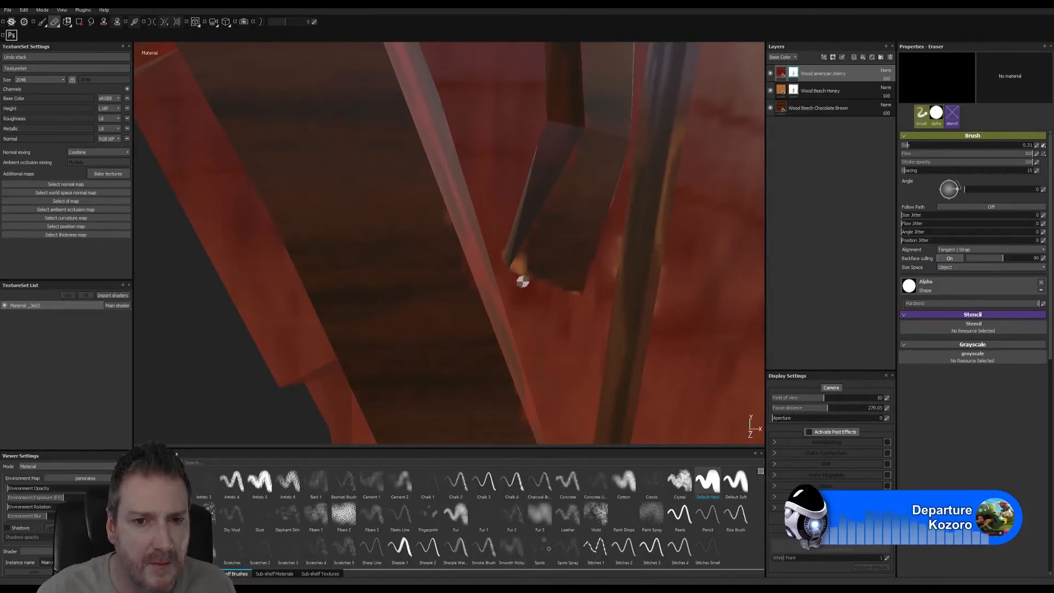
# Mask Wood Beech Honey from the orange spot at the stem's tip with the paint brush at size 0.31, temporarily hiding the cherry layer.
pyautogui.click(43, 23)
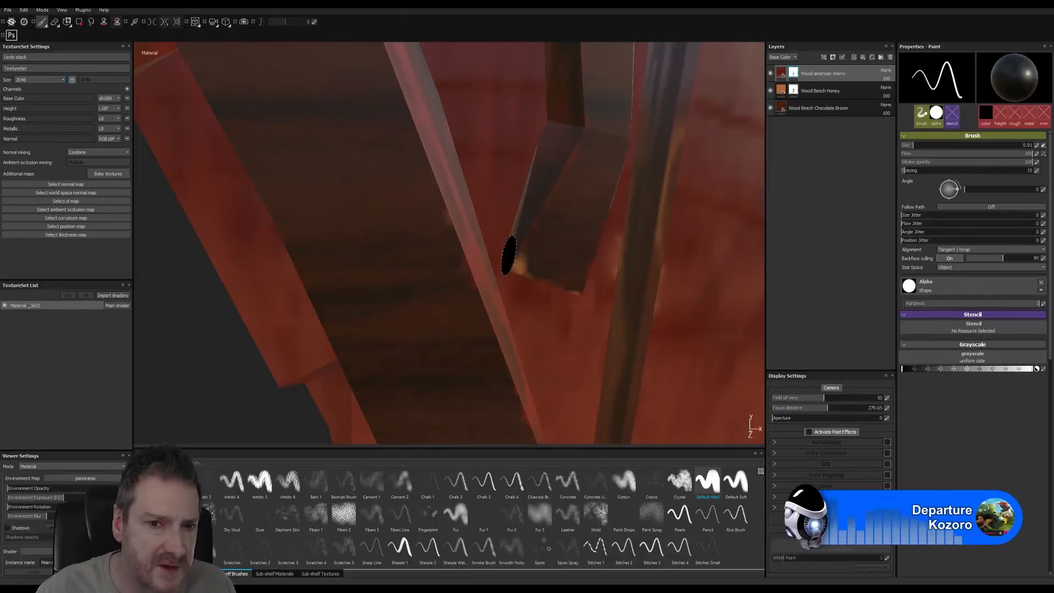
pyautogui.click(771, 74)
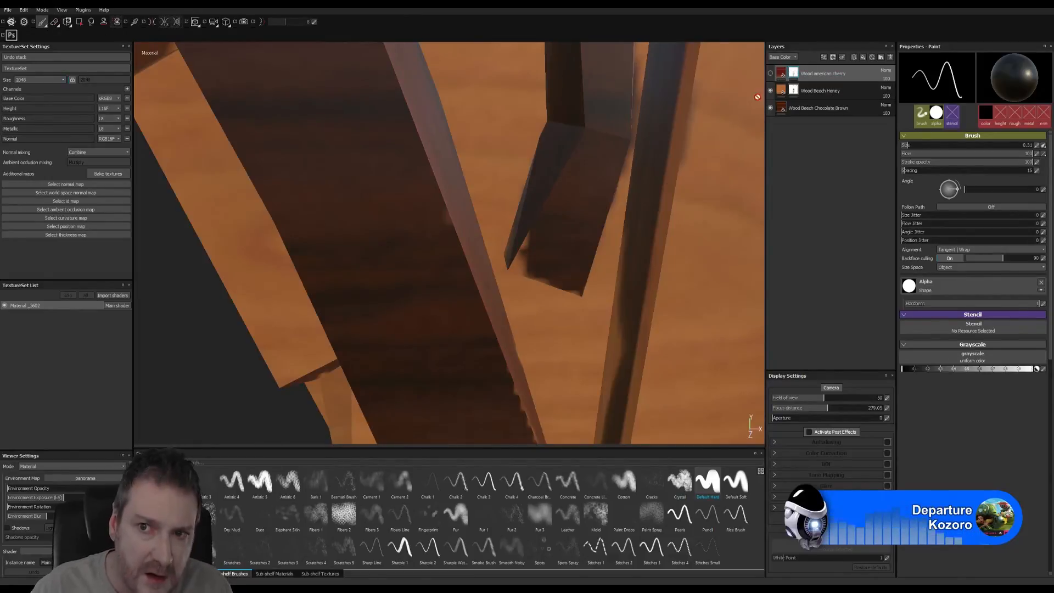
pyautogui.click(824, 91)
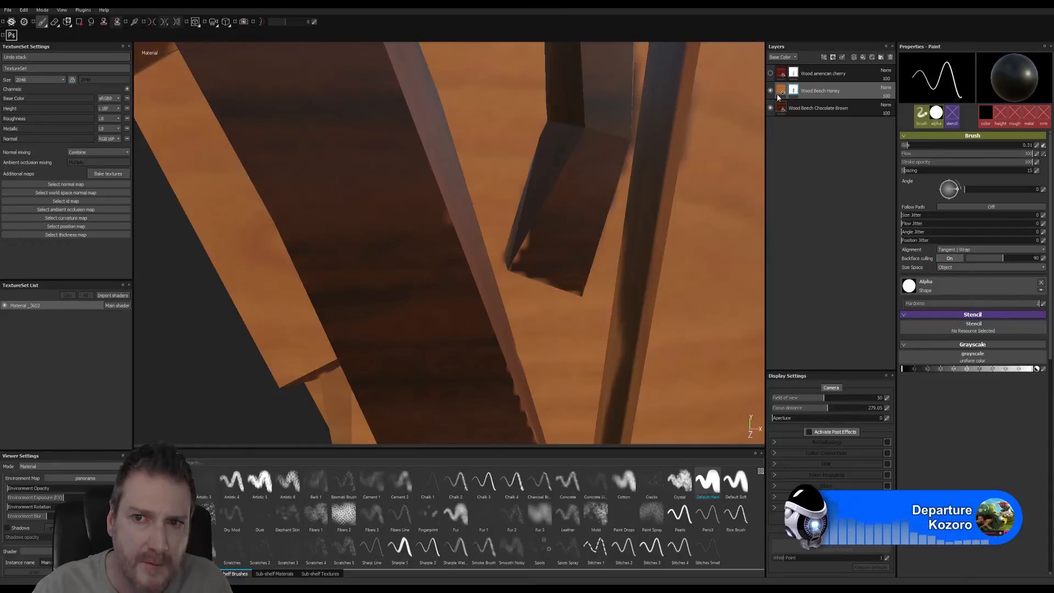
pyautogui.click(771, 74)
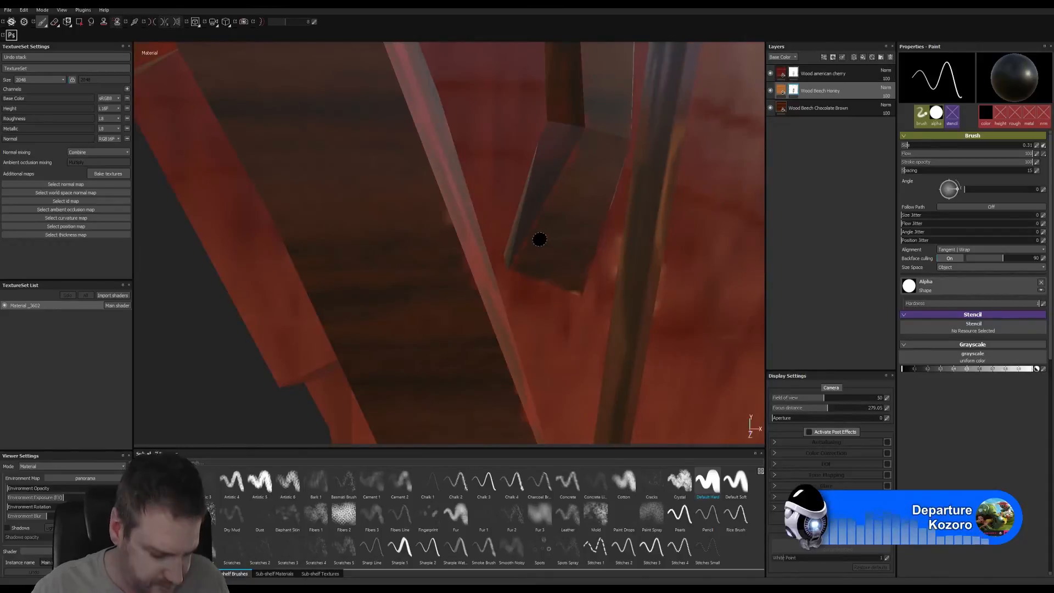
# Erase the orange overspill spots on the Wood american cherry mask between the broad band and the carved leaf.
pyautogui.keyDown('alt'); pyautogui.moveTo(539, 239); pyautogui.dragTo(593, 286); pyautogui.keyUp('alt')
pyautogui.moveTo(584, 126)
pyautogui.keyDown('alt'); pyautogui.mouseDown(button='middle')
pyautogui.moveTo(590, 245)
pyautogui.moveTo(546, 199)
pyautogui.mouseUp(button='middle'); pyautogui.keyUp('alt')
pyautogui.scroll(3, 590, 245)
pyautogui.click(799, 74)
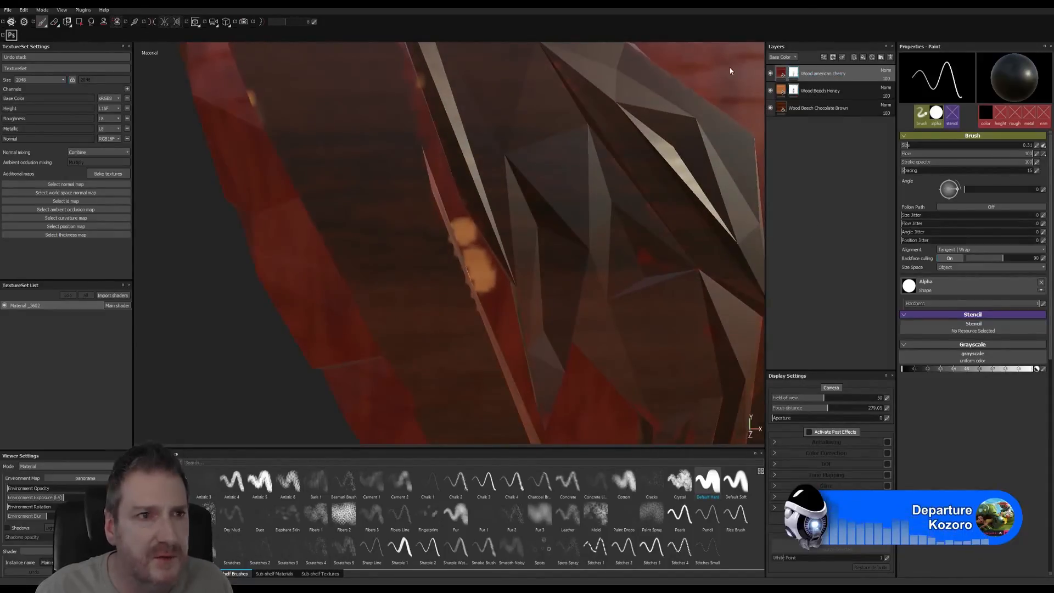
pyautogui.click(58, 23)
pyautogui.moveTo(482, 238)
pyautogui.keyDown('alt'); pyautogui.mouseDown()
pyautogui.moveTo(514, 235)
pyautogui.moveTo(460, 218)
pyautogui.moveTo(442, 234)
pyautogui.moveTo(493, 299)
pyautogui.moveTo(473, 299)
pyautogui.moveTo(463, 274)
pyautogui.mouseUp(); pyautogui.keyUp('alt')
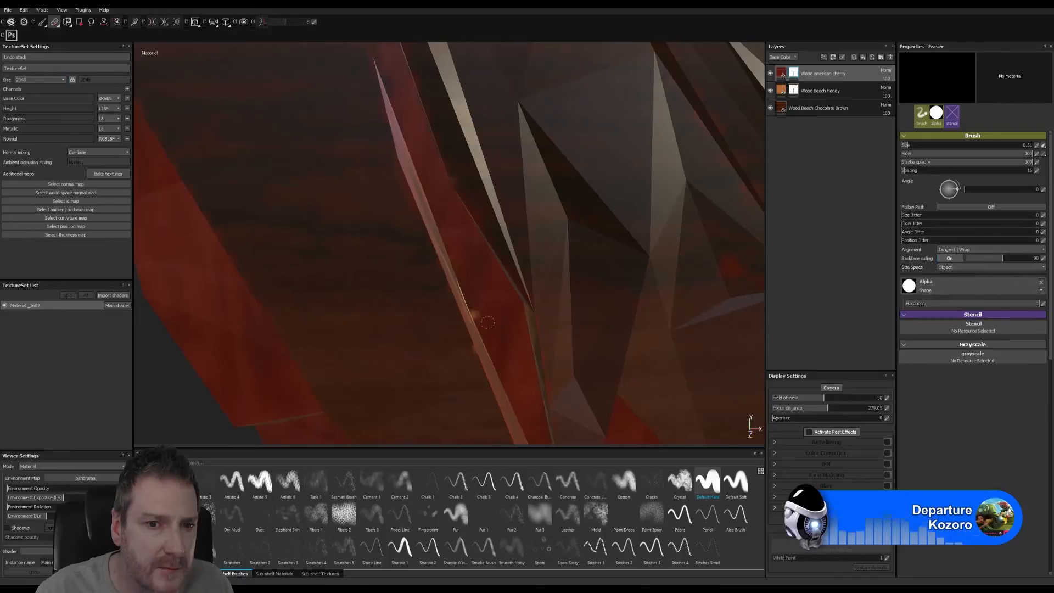
# Clean the orange overspill from the Wood american cherry mask along the broad band's edge beside the flat outer strip.
pyautogui.keyDown('alt'); pyautogui.moveTo(600, 329); pyautogui.dragTo(541, 95); pyautogui.keyUp('alt')
pyautogui.keyDown('alt'); pyautogui.moveTo(541, 195); pyautogui.dragTo(623, 207); pyautogui.keyUp('alt')
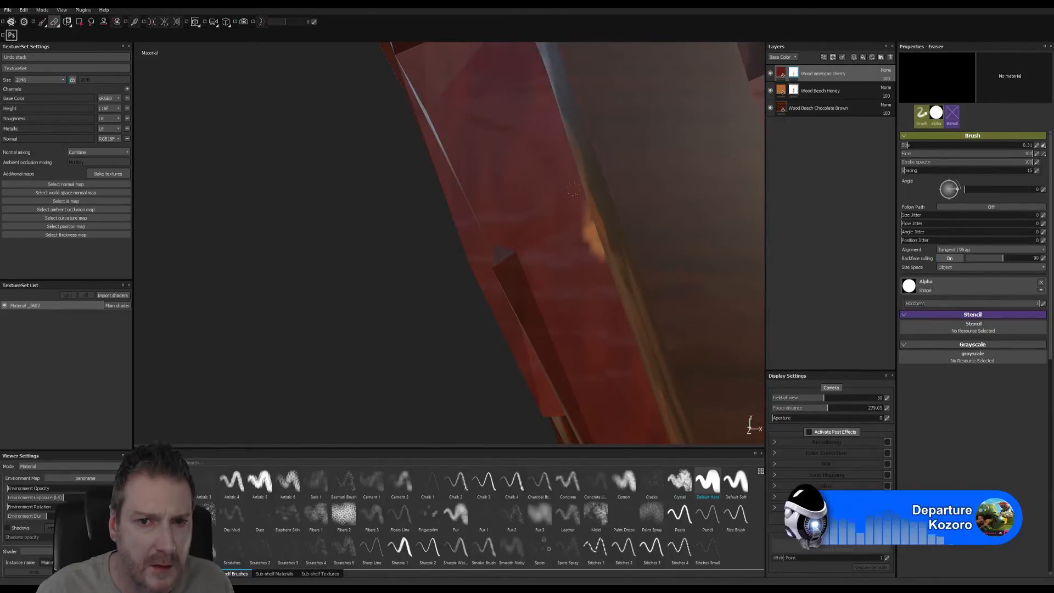
pyautogui.keyDown('alt'); pyautogui.moveTo(494, 240); pyautogui.dragTo(648, 283); pyautogui.keyUp('alt')
pyautogui.keyDown('alt'); pyautogui.moveTo(457, 316); pyautogui.dragTo(307, 325, button='right'); pyautogui.keyUp('alt')
pyautogui.keyDown('alt'); pyautogui.moveTo(534, 236); pyautogui.dragTo(332, 259, button='middle'); pyautogui.keyUp('alt')
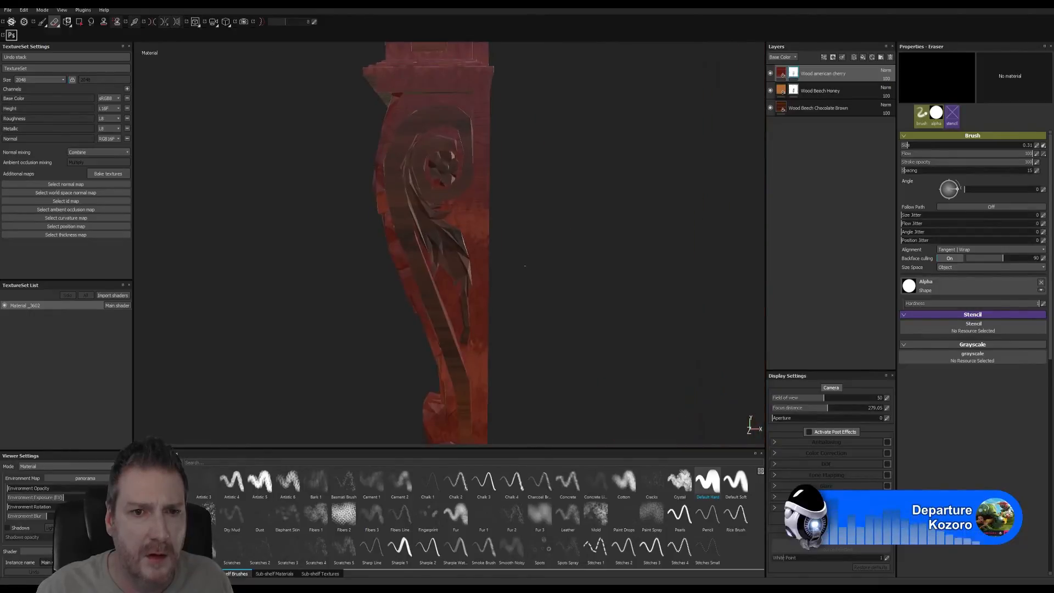
# Hide the Wood american cherry layer and select the Wood Beech Honey mask for work on the leg's spiral foot.
pyautogui.keyDown('alt'); pyautogui.moveTo(527, 263); pyautogui.dragTo(610, 289); pyautogui.keyUp('alt')
pyautogui.keyDown('alt'); pyautogui.moveTo(610, 289); pyautogui.dragTo(485, 174, button='middle'); pyautogui.keyUp('alt')
pyautogui.keyDown('alt'); pyautogui.moveTo(485, 174); pyautogui.dragTo(554, 198, button='right'); pyautogui.keyUp('alt')
pyautogui.keyDown('alt'); pyautogui.moveTo(513, 201); pyautogui.dragTo(562, 203); pyautogui.keyUp('alt')
pyautogui.keyDown('alt'); pyautogui.moveTo(562, 203); pyautogui.dragTo(747, 217, button='right'); pyautogui.keyUp('alt')
pyautogui.keyDown('alt'); pyautogui.moveTo(554, 208); pyautogui.dragTo(557, 288, button='middle'); pyautogui.keyUp('alt')
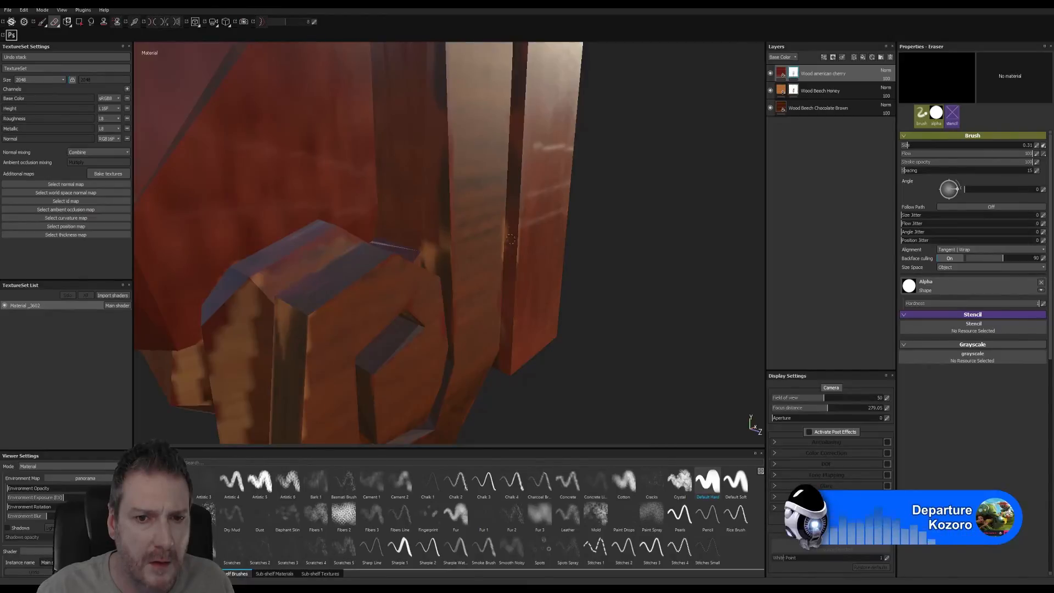
pyautogui.click(770, 73)
pyautogui.click(798, 92)
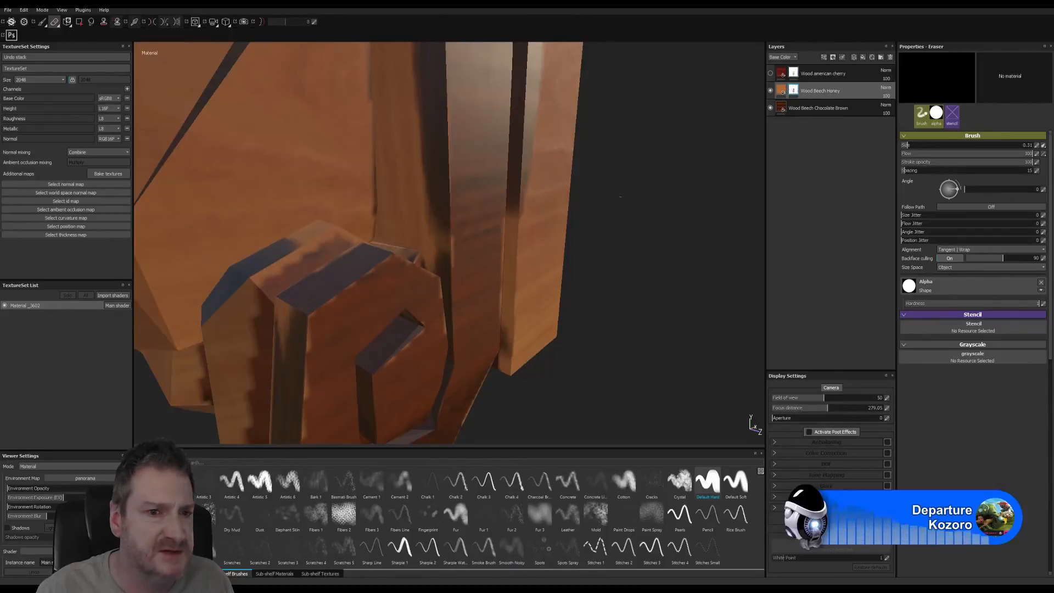
# Mask Wood Beech Honey from the lobes across the foot's front with an enlarged paint brush.
pyautogui.keyDown('alt'); pyautogui.moveTo(376, 282); pyautogui.dragTo(467, 343); pyautogui.keyUp('alt')
pyautogui.keyDown('alt'); pyautogui.moveTo(467, 343); pyautogui.dragTo(315, 416, button='right'); pyautogui.keyUp('alt')
pyautogui.keyDown('alt'); pyautogui.moveTo(315, 416); pyautogui.dragTo(506, 325); pyautogui.keyUp('alt')
pyautogui.moveTo(571, 337)
pyautogui.keyDown('alt'); pyautogui.mouseDown()
pyautogui.moveTo(525, 346)
pyautogui.moveTo(494, 330)
pyautogui.moveTo(375, 325)
pyautogui.moveTo(555, 325)
pyautogui.mouseUp(); pyautogui.keyUp('alt')
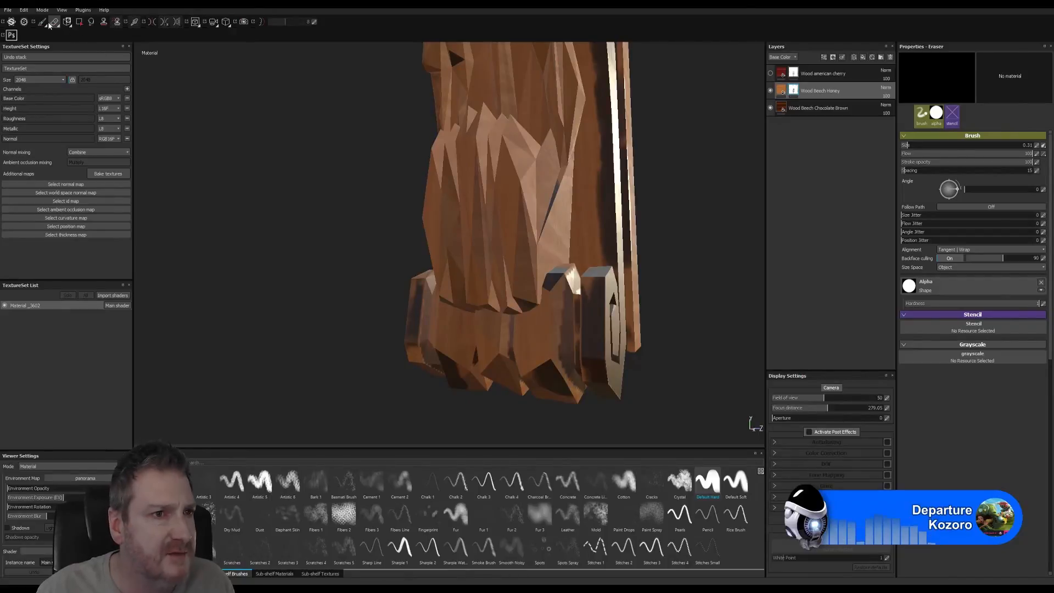
pyautogui.press('1')
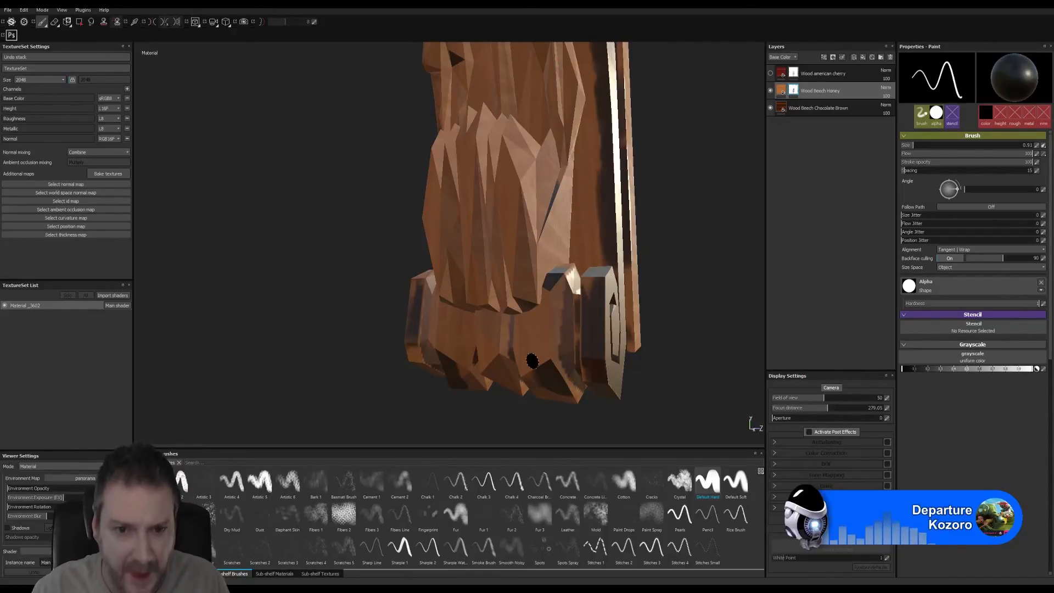
pyautogui.moveTo(548, 341)
pyautogui.mouseDown()
pyautogui.moveTo(519, 362)
pyautogui.moveTo(530, 395)
pyautogui.mouseUp()
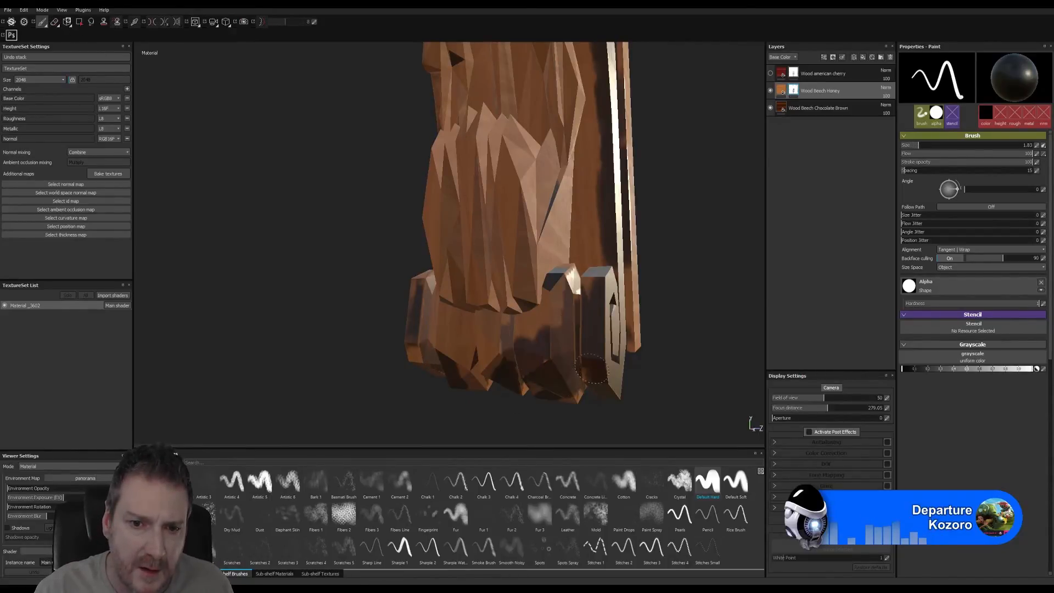
pyautogui.moveTo(543, 347); pyautogui.dragTo(560, 301)
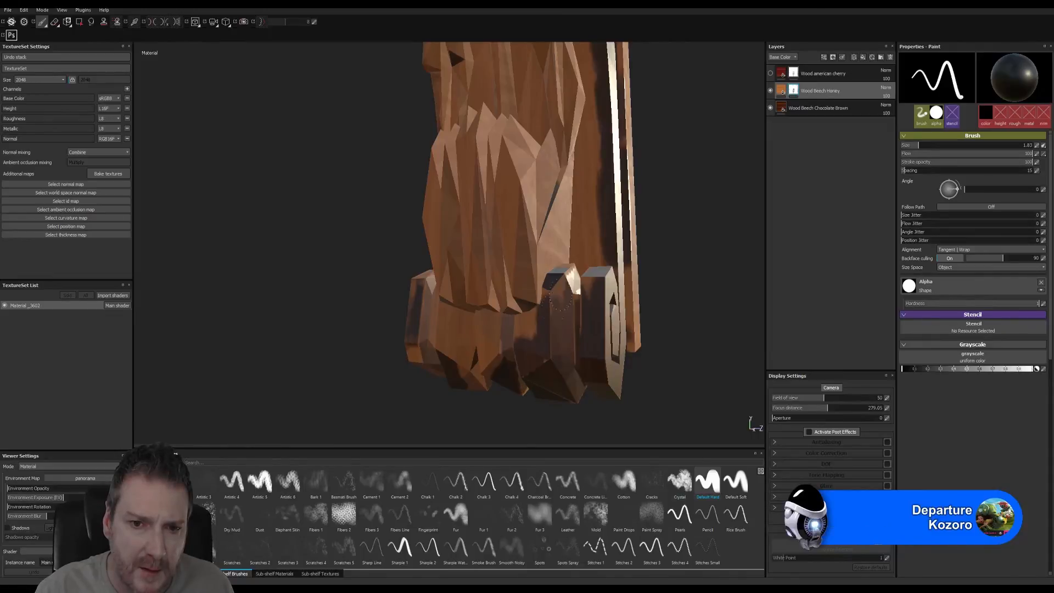
pyautogui.moveTo(516, 337)
pyautogui.mouseDown()
pyautogui.moveTo(464, 351)
pyautogui.moveTo(494, 376)
pyautogui.moveTo(440, 332)
pyautogui.moveTo(457, 313)
pyautogui.moveTo(433, 349)
pyautogui.mouseUp()
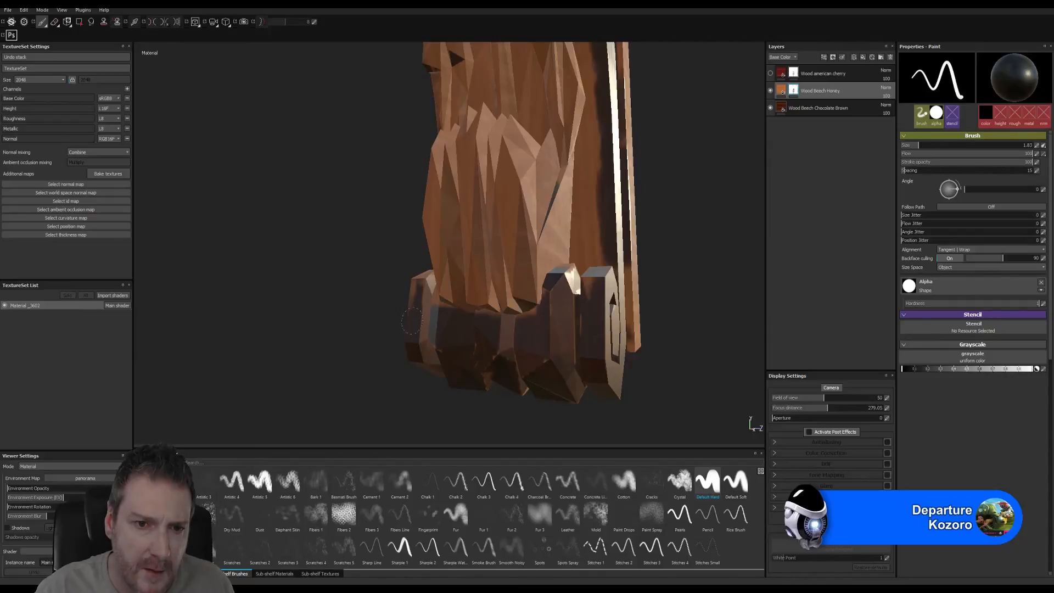
# Mask Wood Beech Honey from the foot's side and upper facets beside the spiral scroll.
pyautogui.keyDown('alt'); pyautogui.moveTo(491, 351); pyautogui.dragTo(497, 372); pyautogui.keyUp('alt')
pyautogui.moveTo(599, 306); pyautogui.dragTo(600, 327)
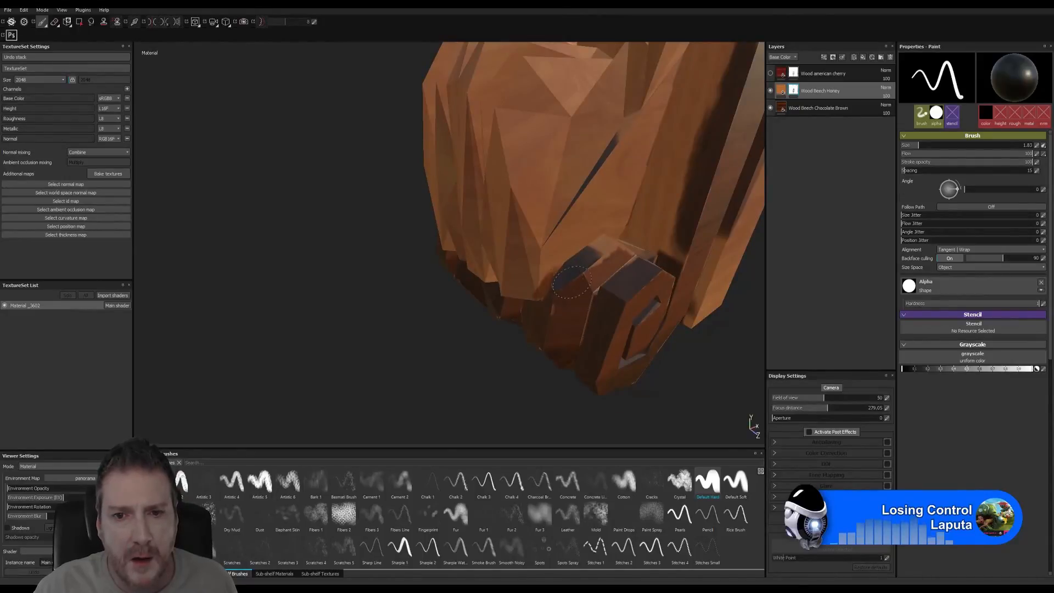
pyautogui.moveTo(572, 282)
pyautogui.mouseDown()
pyautogui.moveTo(618, 260)
pyautogui.moveTo(567, 350)
pyautogui.moveTo(542, 357)
pyautogui.mouseUp()
pyautogui.moveTo(675, 272); pyautogui.dragTo(673, 263)
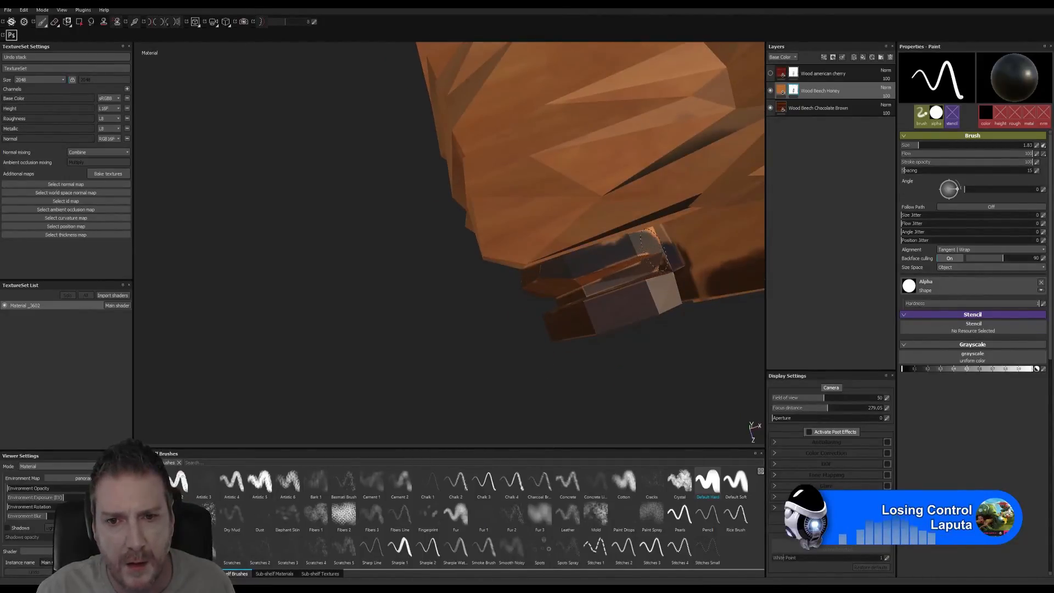
# Extend the Beech Honey mask around the foot's opposite side and across its underside facets up to the back panel.
pyautogui.keyDown('alt'); pyautogui.moveTo(534, 334); pyautogui.dragTo(659, 263); pyautogui.keyUp('alt')
pyautogui.moveTo(549, 253)
pyautogui.keyDown('alt'); pyautogui.mouseDown(button='middle')
pyautogui.moveTo(489, 246)
pyautogui.moveTo(555, 250)
pyautogui.mouseUp(button='middle'); pyautogui.keyUp('alt')
pyautogui.moveTo(559, 252)
pyautogui.keyDown('alt'); pyautogui.mouseDown()
pyautogui.moveTo(516, 207)
pyautogui.moveTo(510, 232)
pyautogui.mouseUp(); pyautogui.keyUp('alt')
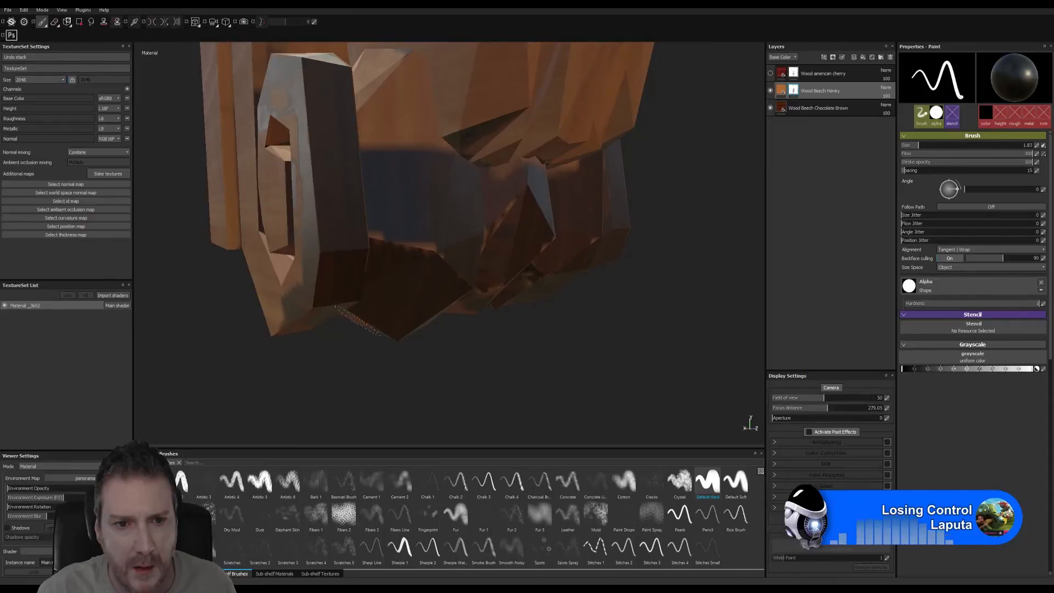
pyautogui.moveTo(515, 310)
pyautogui.keyDown('alt'); pyautogui.mouseDown()
pyautogui.moveTo(590, 210)
pyautogui.moveTo(585, 189)
pyautogui.mouseUp(); pyautogui.keyUp('alt')
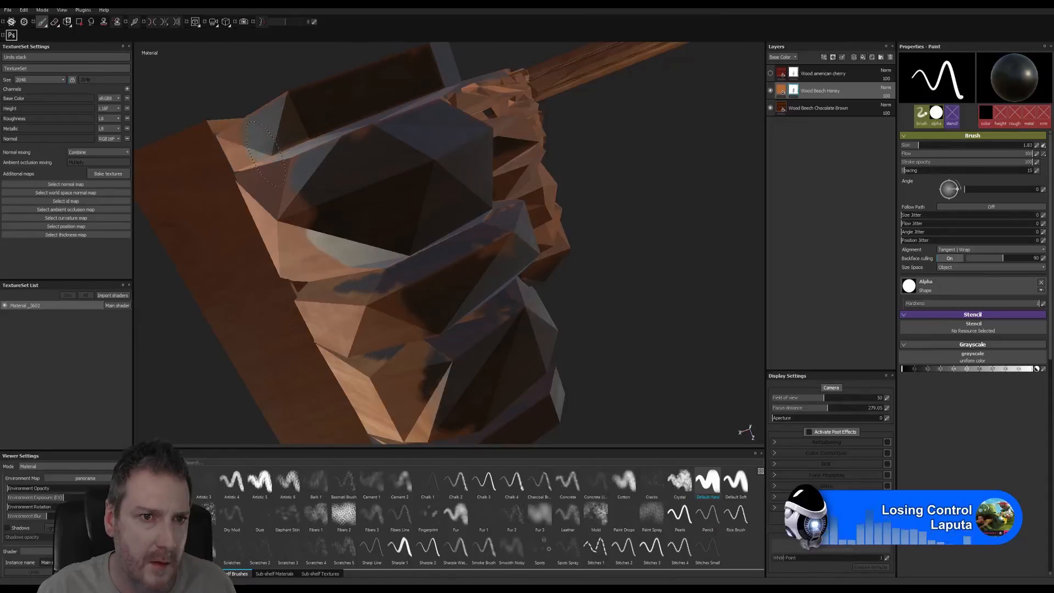
pyautogui.moveTo(266, 154)
pyautogui.mouseDown()
pyautogui.moveTo(300, 226)
pyautogui.moveTo(299, 254)
pyautogui.moveTo(359, 314)
pyautogui.moveTo(342, 312)
pyautogui.moveTo(330, 337)
pyautogui.moveTo(360, 385)
pyautogui.moveTo(418, 371)
pyautogui.moveTo(404, 303)
pyautogui.mouseUp()
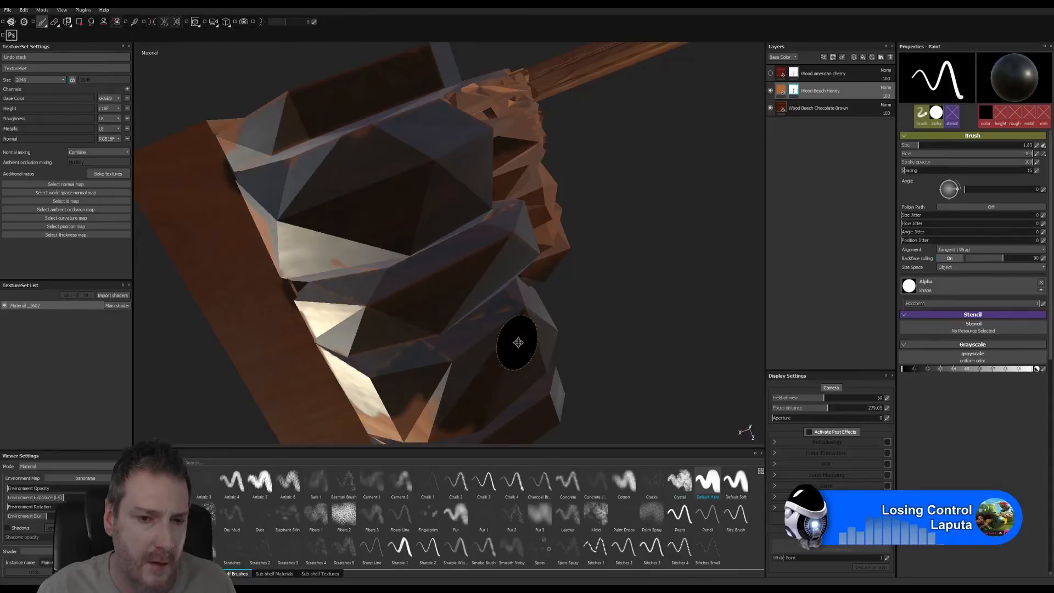
# Mask Wood Beech Honey from the remaining underside facets at the far end of the foot and along the back panel.
pyautogui.keyDown('alt'); pyautogui.moveTo(518, 341); pyautogui.dragTo(595, 247); pyautogui.keyUp('alt')
pyautogui.moveTo(543, 223)
pyautogui.mouseDown()
pyautogui.moveTo(545, 240)
pyautogui.moveTo(477, 233)
pyautogui.mouseUp()
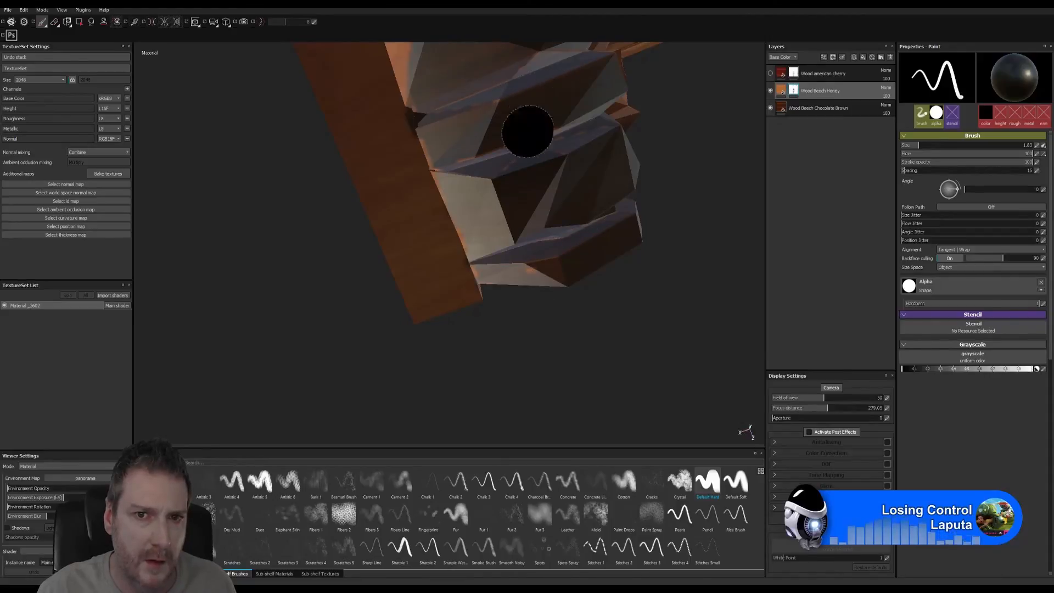
pyautogui.moveTo(529, 129)
pyautogui.keyDown('alt'); pyautogui.mouseDown()
pyautogui.moveTo(653, 307)
pyautogui.moveTo(506, 172)
pyautogui.mouseUp(); pyautogui.keyUp('alt')
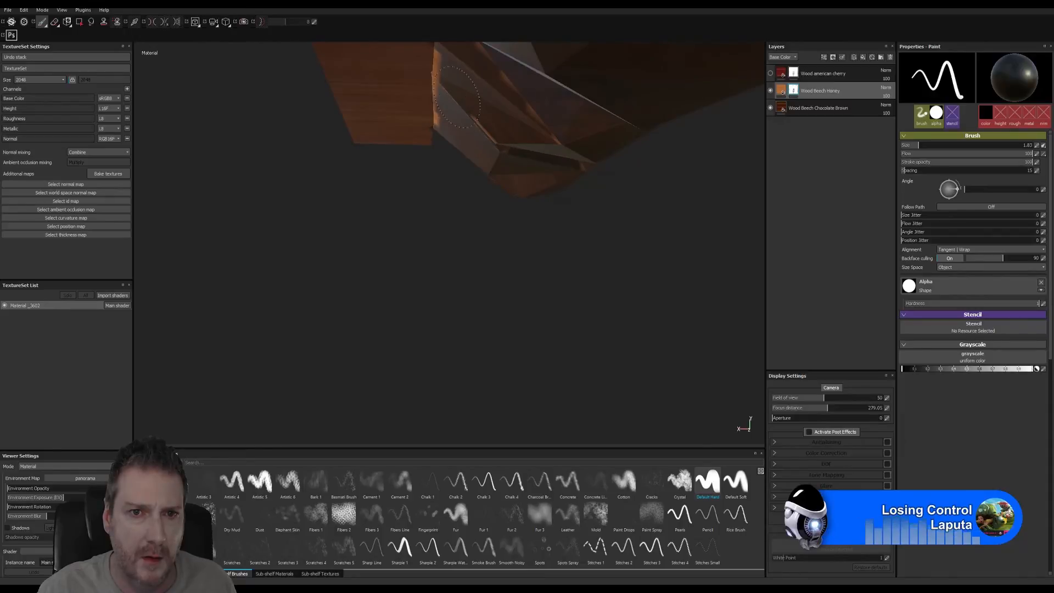
pyautogui.moveTo(487, 265)
pyautogui.keyDown('alt'); pyautogui.mouseDown()
pyautogui.moveTo(332, 296)
pyautogui.moveTo(327, 287)
pyautogui.moveTo(532, 225)
pyautogui.moveTo(520, 334)
pyautogui.moveTo(595, 271)
pyautogui.moveTo(532, 200)
pyautogui.mouseUp(); pyautogui.keyUp('alt')
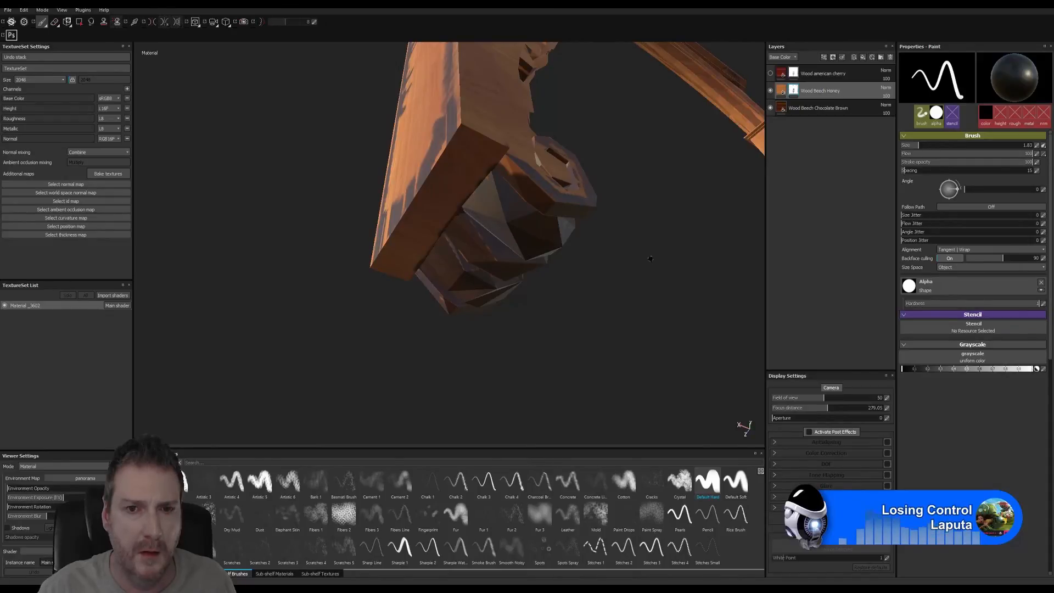
pyautogui.moveTo(650, 258)
pyautogui.keyDown('alt'); pyautogui.mouseDown()
pyautogui.moveTo(555, 360)
pyautogui.moveTo(466, 361)
pyautogui.moveTo(482, 212)
pyautogui.moveTo(475, 194)
pyautogui.moveTo(510, 200)
pyautogui.moveTo(491, 243)
pyautogui.mouseUp(); pyautogui.keyUp('alt')
pyautogui.moveTo(546, 223)
pyautogui.keyDown('alt'); pyautogui.mouseDown()
pyautogui.moveTo(575, 246)
pyautogui.moveTo(560, 266)
pyautogui.moveTo(501, 254)
pyautogui.moveTo(462, 223)
pyautogui.moveTo(512, 226)
pyautogui.moveTo(495, 213)
pyautogui.mouseUp(); pyautogui.keyUp('alt')
pyautogui.keyDown('alt'); pyautogui.moveTo(518, 282); pyautogui.dragTo(519, 214); pyautogui.keyUp('alt')
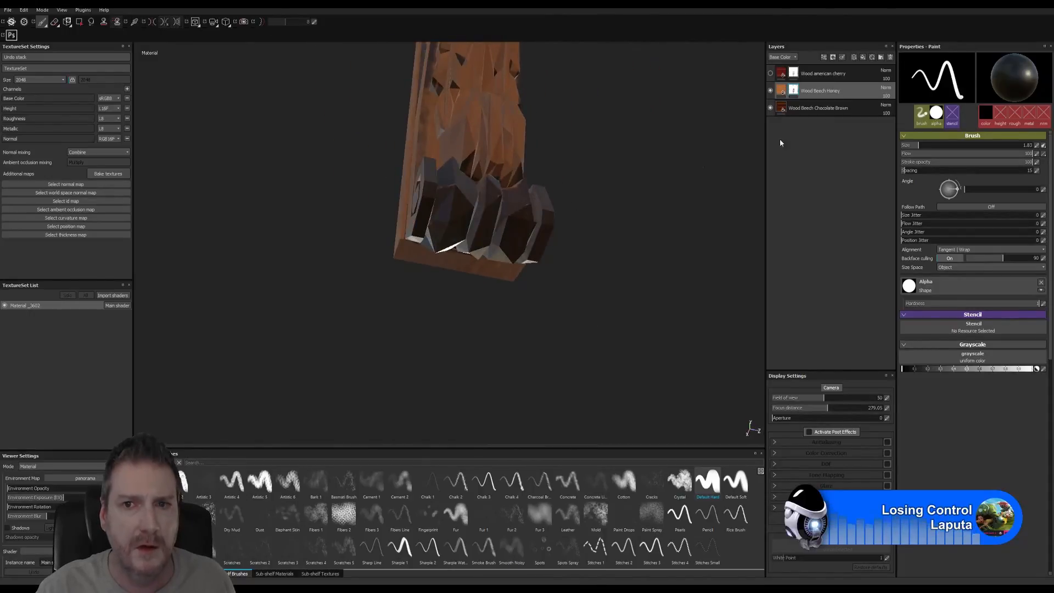
# Show the Wood american cherry layer again and mask it from the lobes across the foot's front.
pyautogui.click(770, 74)
pyautogui.keyDown('alt'); pyautogui.moveTo(649, 204); pyautogui.dragTo(462, 305); pyautogui.keyUp('alt')
pyautogui.keyDown('alt'); pyautogui.moveTo(463, 306); pyautogui.dragTo(441, 339, button='middle'); pyautogui.keyUp('alt')
pyautogui.keyDown('alt'); pyautogui.moveTo(543, 325); pyautogui.dragTo(617, 312, button='right'); pyautogui.keyUp('alt')
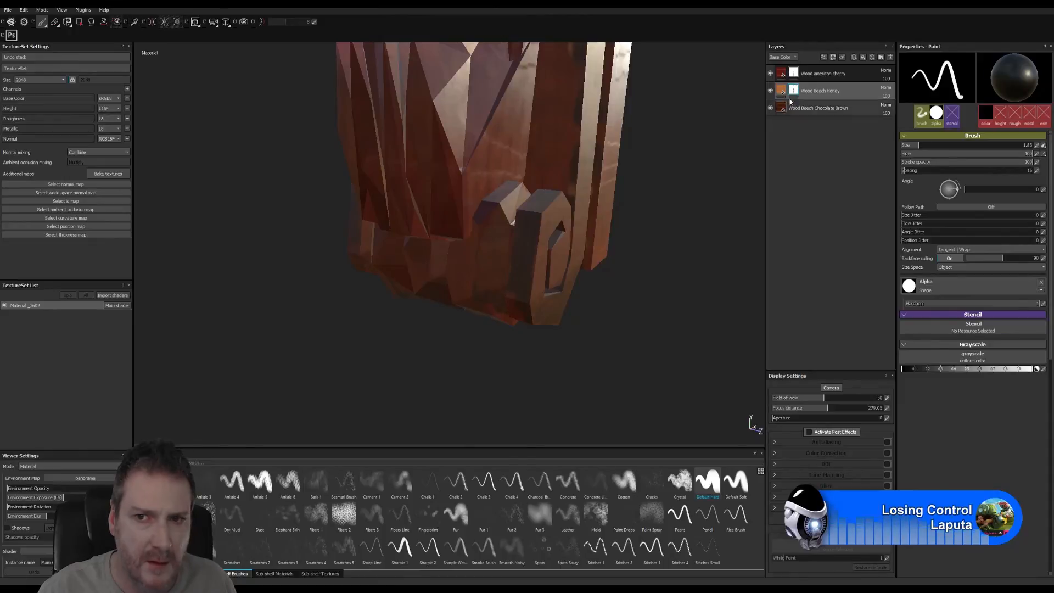
pyautogui.click(824, 73)
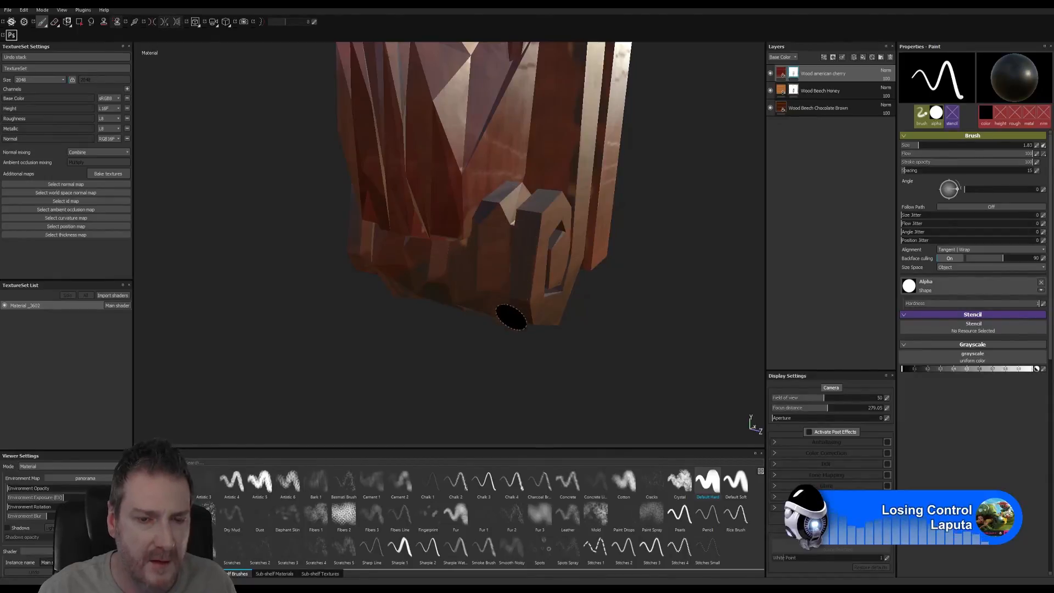
pyautogui.moveTo(508, 315)
pyautogui.keyDown('alt'); pyautogui.mouseDown()
pyautogui.moveTo(593, 292)
pyautogui.moveTo(462, 274)
pyautogui.mouseUp(); pyautogui.keyUp('alt')
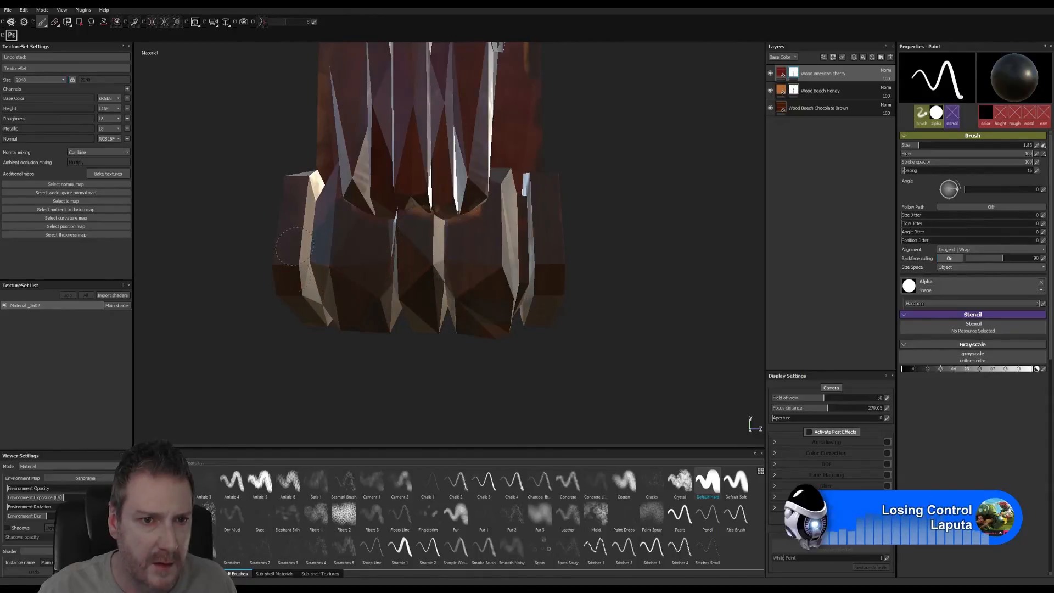
# Mask Wood american cherry from the upper facets beside the foot's spiral scroll and from the underside facets.
pyautogui.moveTo(530, 247)
pyautogui.keyDown('alt'); pyautogui.mouseDown()
pyautogui.moveTo(499, 266)
pyautogui.moveTo(463, 383)
pyautogui.moveTo(399, 251)
pyautogui.moveTo(372, 275)
pyautogui.moveTo(236, 267)
pyautogui.mouseUp(); pyautogui.keyUp('alt')
pyautogui.keyDown('alt'); pyautogui.moveTo(354, 307); pyautogui.dragTo(405, 301, button='right'); pyautogui.keyUp('alt')
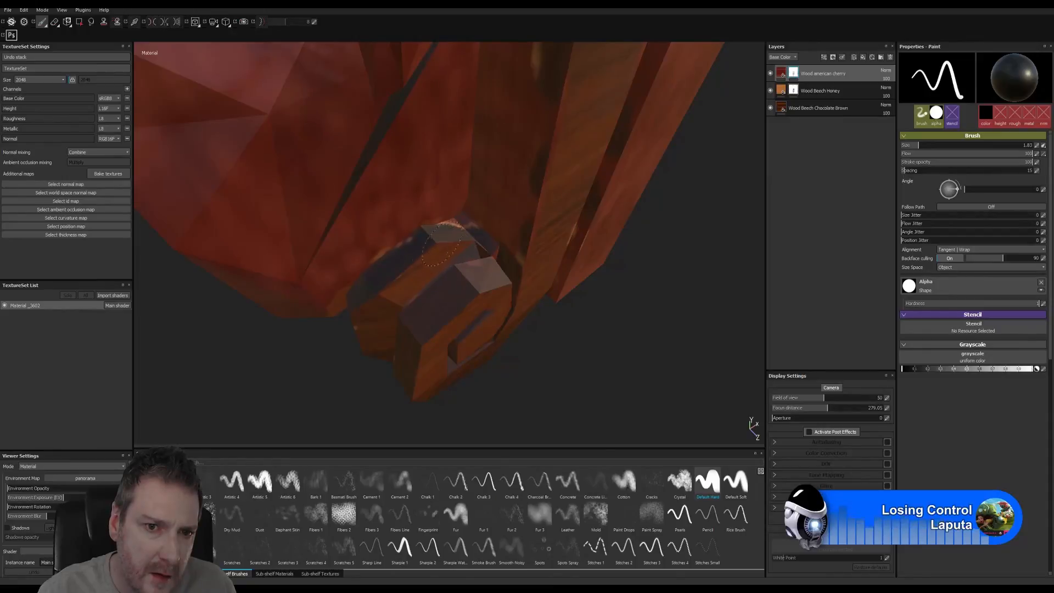
pyautogui.moveTo(470, 287)
pyautogui.keyDown('alt'); pyautogui.mouseDown()
pyautogui.moveTo(511, 287)
pyautogui.moveTo(508, 311)
pyautogui.moveTo(615, 268)
pyautogui.moveTo(616, 82)
pyautogui.mouseUp(); pyautogui.keyUp('alt')
pyautogui.keyDown('alt'); pyautogui.moveTo(440, 323); pyautogui.dragTo(177, 396, button='right'); pyautogui.keyUp('alt')
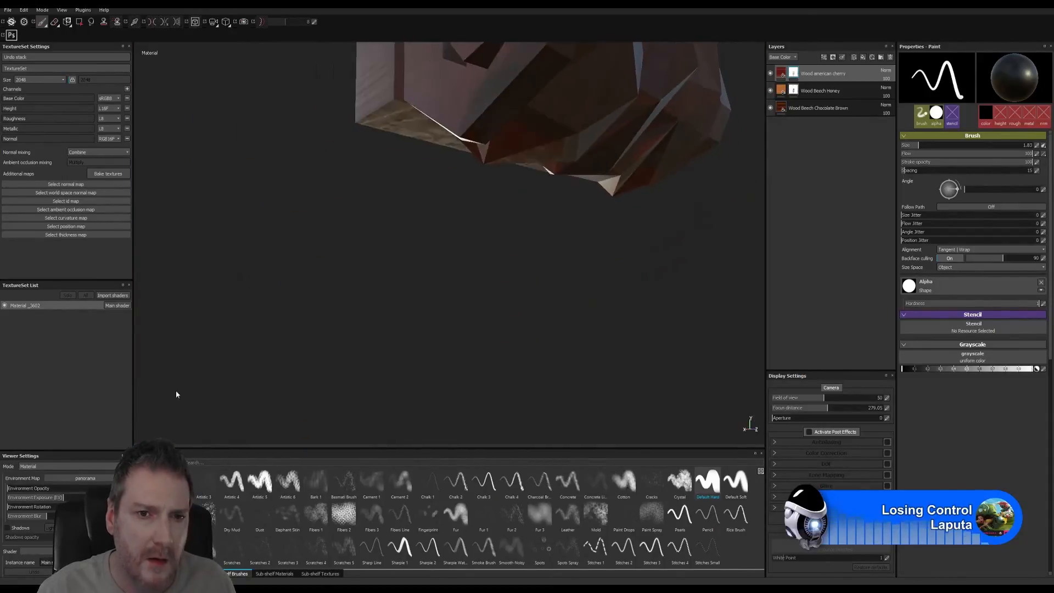
pyautogui.moveTo(448, 133)
pyautogui.keyDown('alt'); pyautogui.mouseDown()
pyautogui.moveTo(505, 209)
pyautogui.moveTo(414, 308)
pyautogui.mouseUp(); pyautogui.keyUp('alt')
pyautogui.keyDown('alt'); pyautogui.moveTo(414, 308); pyautogui.dragTo(344, 366, button='middle'); pyautogui.keyUp('alt')
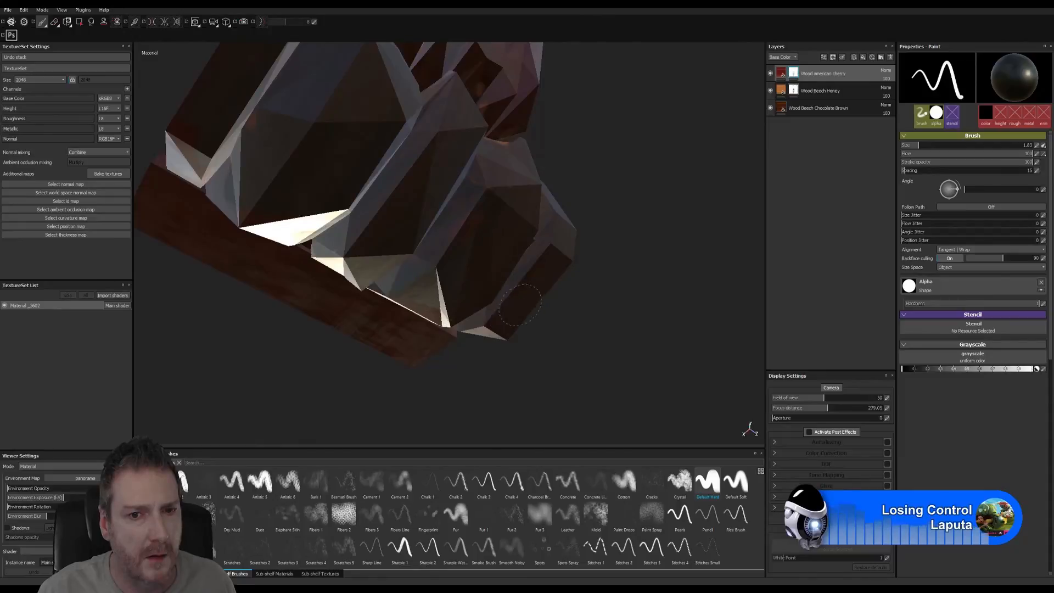
# Mask Wood american cherry from the spiral scroll and upper facets on the foot's opposite side, checking the whole leg.
pyautogui.keyDown('alt'); pyautogui.moveTo(536, 273); pyautogui.dragTo(467, 386); pyautogui.keyUp('alt')
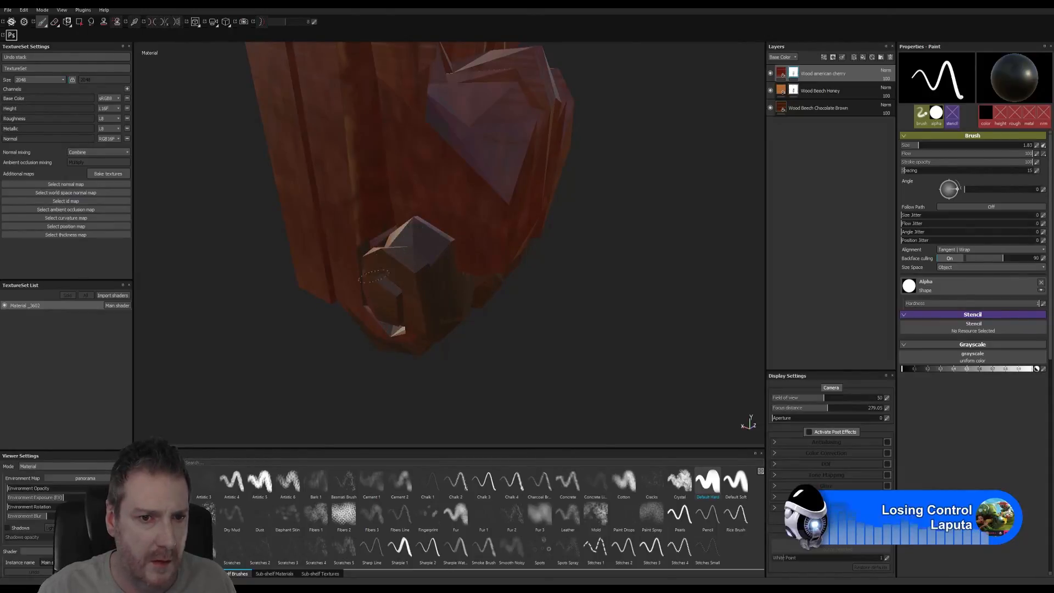
pyautogui.moveTo(415, 270)
pyautogui.keyDown('alt'); pyautogui.mouseDown()
pyautogui.moveTo(487, 296)
pyautogui.moveTo(442, 357)
pyautogui.mouseUp(); pyautogui.keyUp('alt')
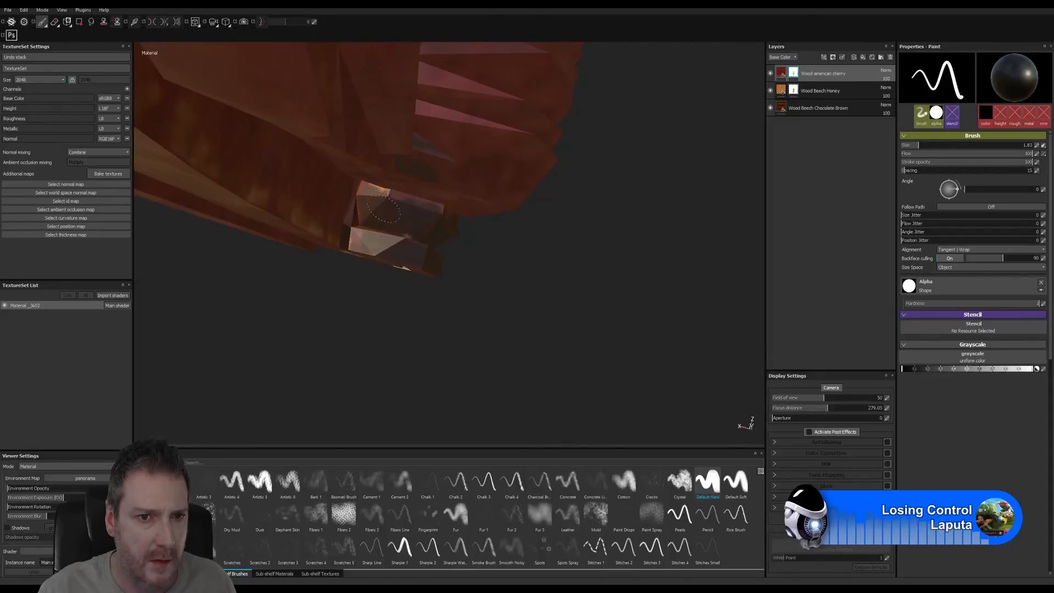
pyautogui.moveTo(380, 253)
pyautogui.keyDown('alt'); pyautogui.mouseDown()
pyautogui.moveTo(466, 224)
pyautogui.moveTo(548, 280)
pyautogui.moveTo(337, 134)
pyautogui.moveTo(351, 148)
pyautogui.mouseUp(); pyautogui.keyUp('alt')
pyautogui.keyDown('alt'); pyautogui.moveTo(565, 282); pyautogui.dragTo(574, 195); pyautogui.keyUp('alt')
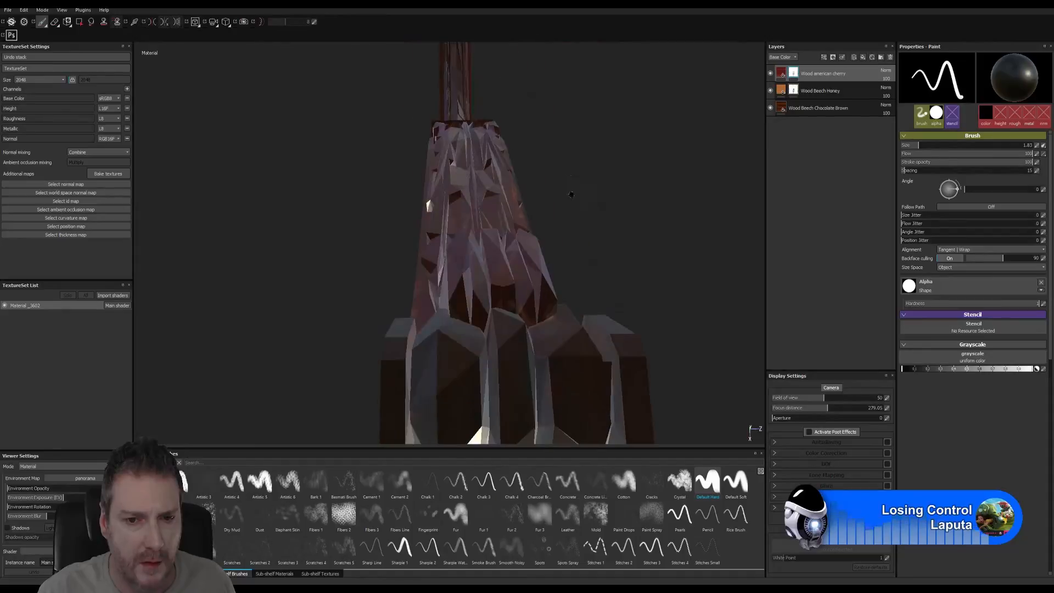
pyautogui.moveTo(524, 398)
pyautogui.keyDown('alt'); pyautogui.mouseDown()
pyautogui.moveTo(517, 360)
pyautogui.moveTo(524, 393)
pyautogui.moveTo(583, 337)
pyautogui.moveTo(555, 200)
pyautogui.moveTo(571, 296)
pyautogui.moveTo(586, 281)
pyautogui.mouseUp(); pyautogui.keyUp('alt')
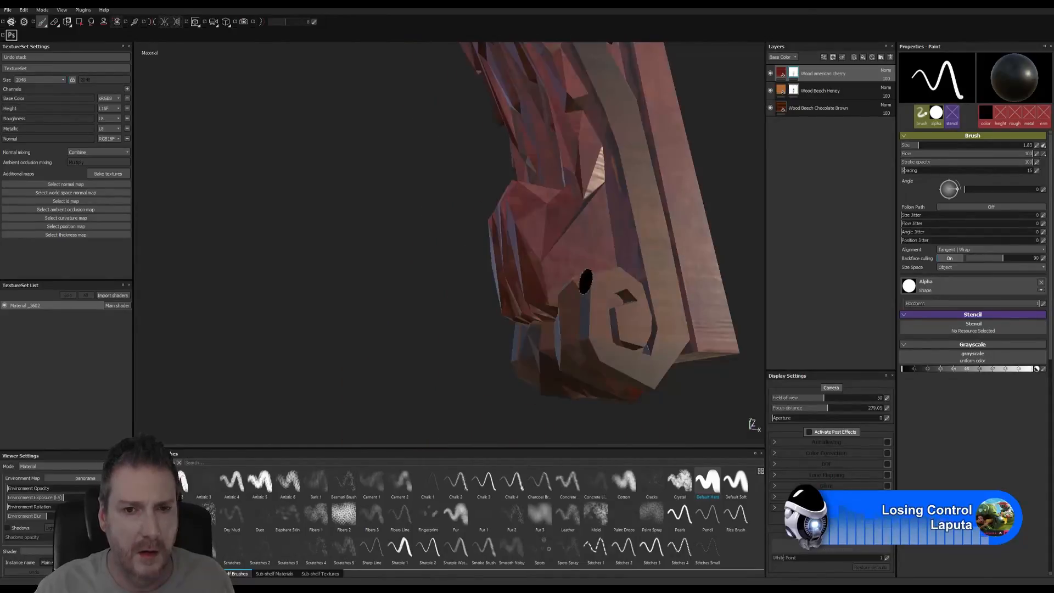
pyautogui.keyDown('alt'); pyautogui.moveTo(586, 281); pyautogui.dragTo(169, 358, button='right'); pyautogui.keyUp('alt')
pyautogui.keyDown('alt'); pyautogui.moveTo(169, 358); pyautogui.dragTo(236, 340); pyautogui.keyUp('alt')
pyautogui.keyDown('alt'); pyautogui.moveTo(647, 249); pyautogui.dragTo(341, 315, button='right'); pyautogui.keyUp('alt')
pyautogui.keyDown('alt'); pyautogui.moveTo(341, 315); pyautogui.dragTo(602, 329); pyautogui.keyUp('alt')
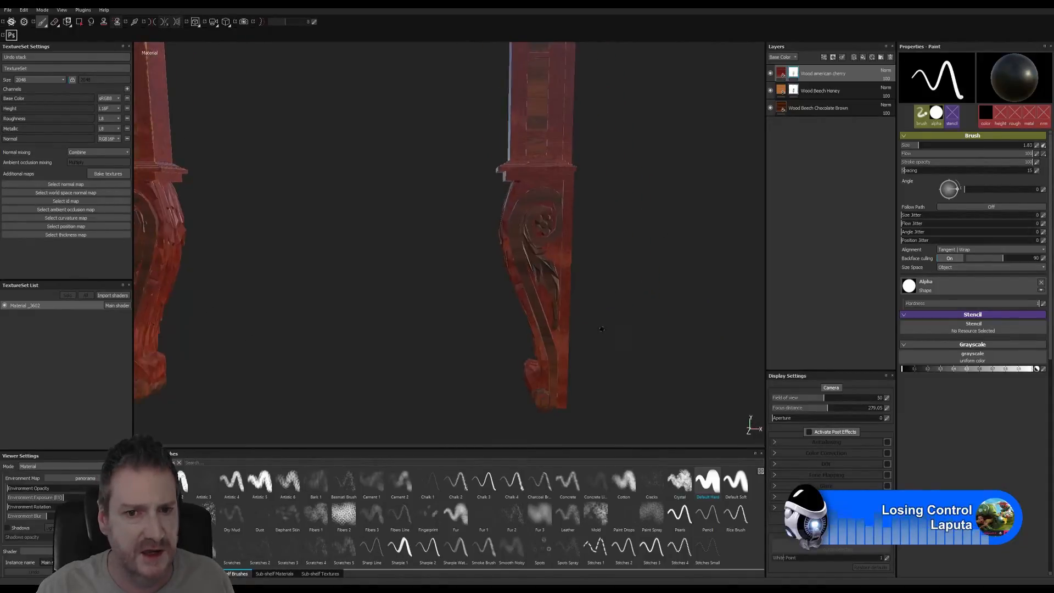
# Examine the worn wood finish across the whole fireplace surround, checking both legs, the arch and the lintel from several angles.
pyautogui.keyDown('alt'); pyautogui.moveTo(600, 314); pyautogui.dragTo(516, 209, button='right'); pyautogui.keyUp('alt')
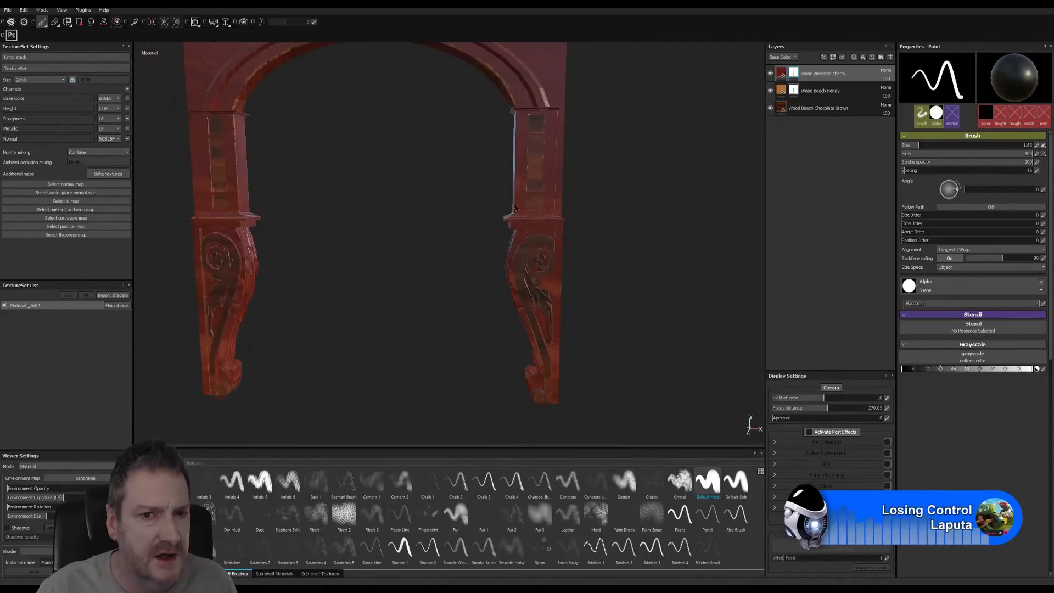
pyautogui.keyDown('alt'); pyautogui.moveTo(447, 213); pyautogui.dragTo(465, 282, button='middle'); pyautogui.keyUp('alt')
pyautogui.keyDown('alt'); pyautogui.moveTo(465, 282); pyautogui.dragTo(490, 278); pyautogui.keyUp('alt')
pyautogui.keyDown('alt'); pyautogui.moveTo(483, 258); pyautogui.dragTo(431, 206, button='right'); pyautogui.keyUp('alt')
pyautogui.keyDown('alt'); pyautogui.moveTo(432, 263); pyautogui.dragTo(432, 212, button='middle'); pyautogui.keyUp('alt')
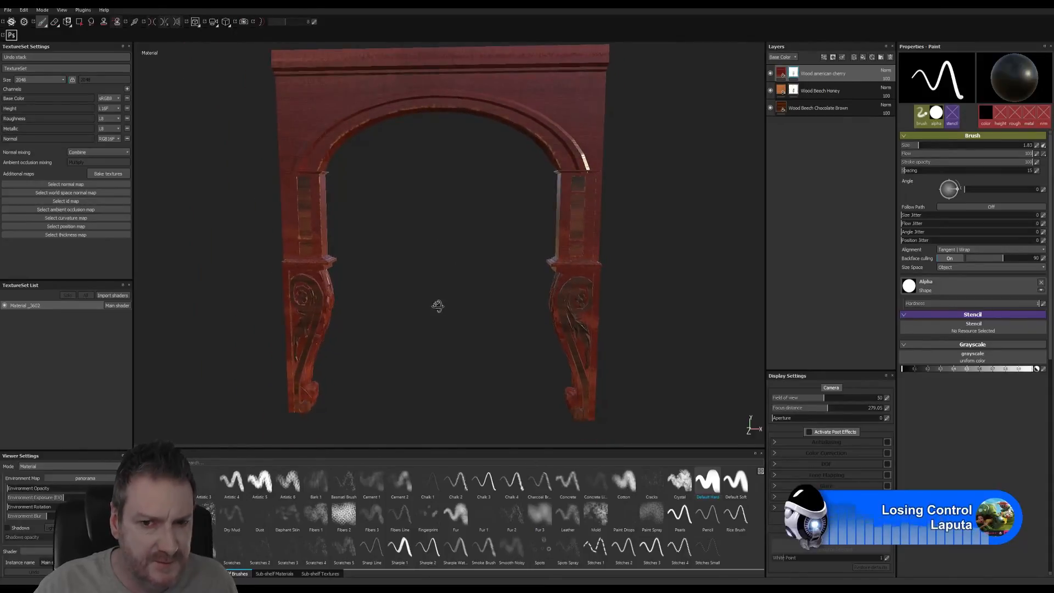
pyautogui.keyDown('alt'); pyautogui.moveTo(437, 306); pyautogui.dragTo(870, 294); pyautogui.keyUp('alt')
pyautogui.keyDown('alt'); pyautogui.moveTo(581, 268); pyautogui.dragTo(432, 251, button='middle'); pyautogui.keyUp('alt')
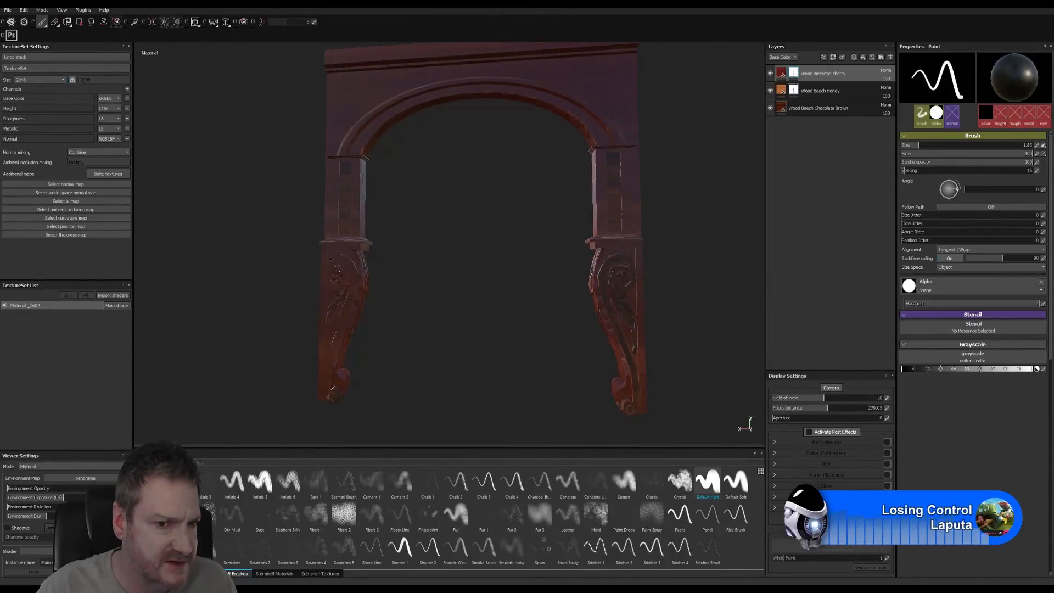
pyautogui.keyDown('alt'); pyautogui.moveTo(521, 329); pyautogui.dragTo(333, 291); pyautogui.keyUp('alt')
pyautogui.keyDown('alt'); pyautogui.moveTo(474, 273); pyautogui.dragTo(494, 354, button='middle'); pyautogui.keyUp('alt')
pyautogui.scroll(2, 475, 327)
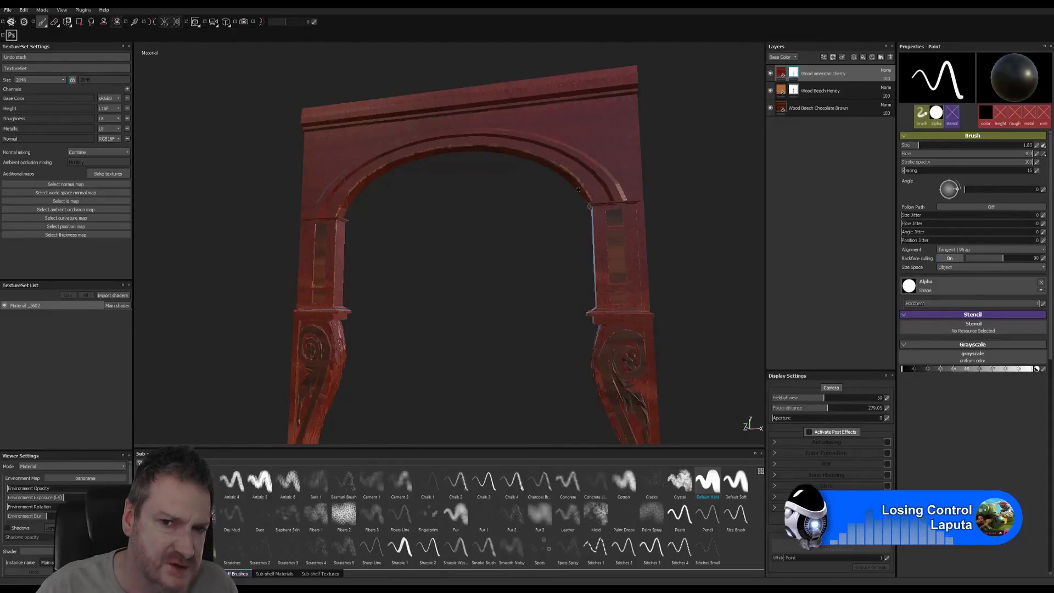
pyautogui.keyDown('alt'); pyautogui.moveTo(486, 266); pyautogui.dragTo(394, 270); pyautogui.keyUp('alt')
pyautogui.keyDown('alt'); pyautogui.moveTo(394, 270); pyautogui.dragTo(397, 274, button='middle'); pyautogui.keyUp('alt')
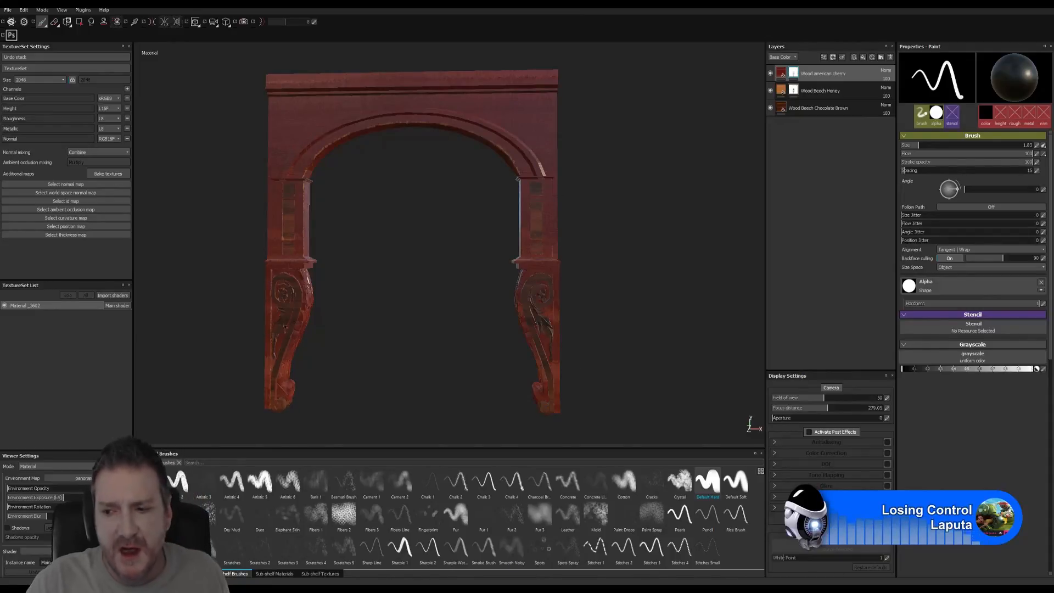
# Save the fireplace surround texturing project.
pyautogui.click(8, 10)
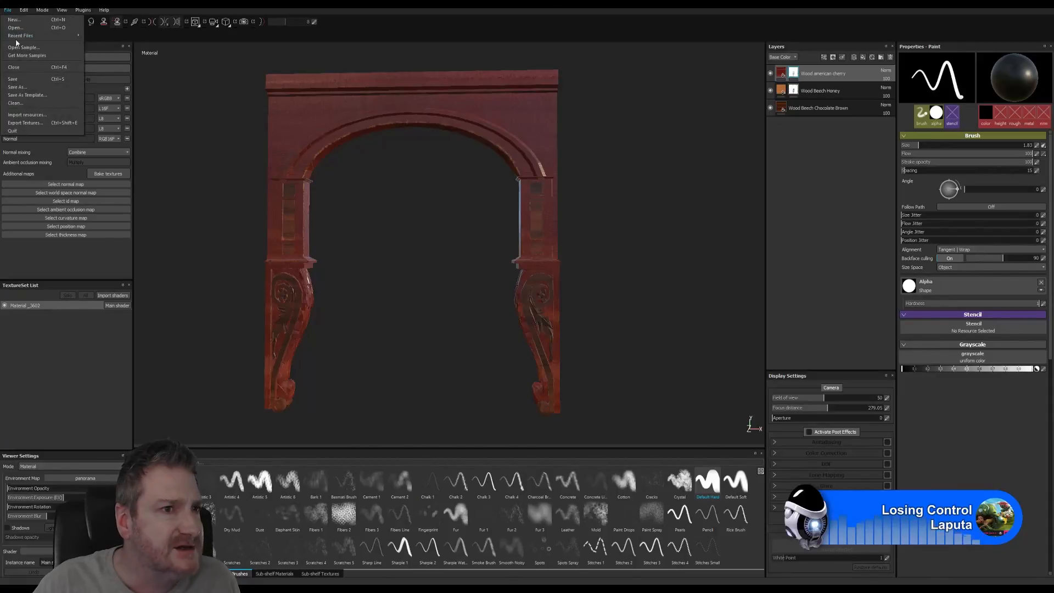
pyautogui.click(24, 78)
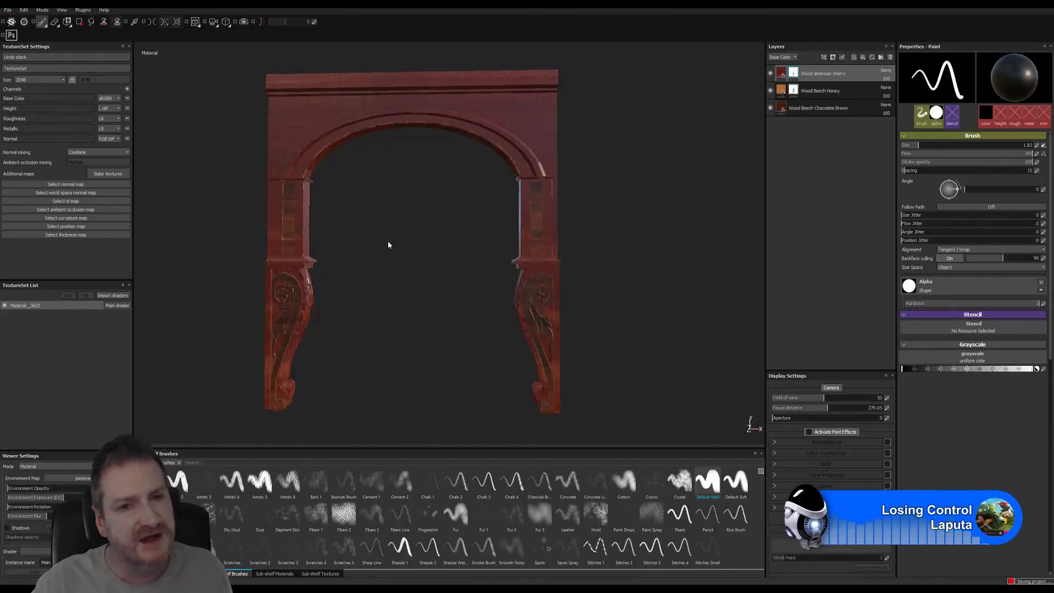